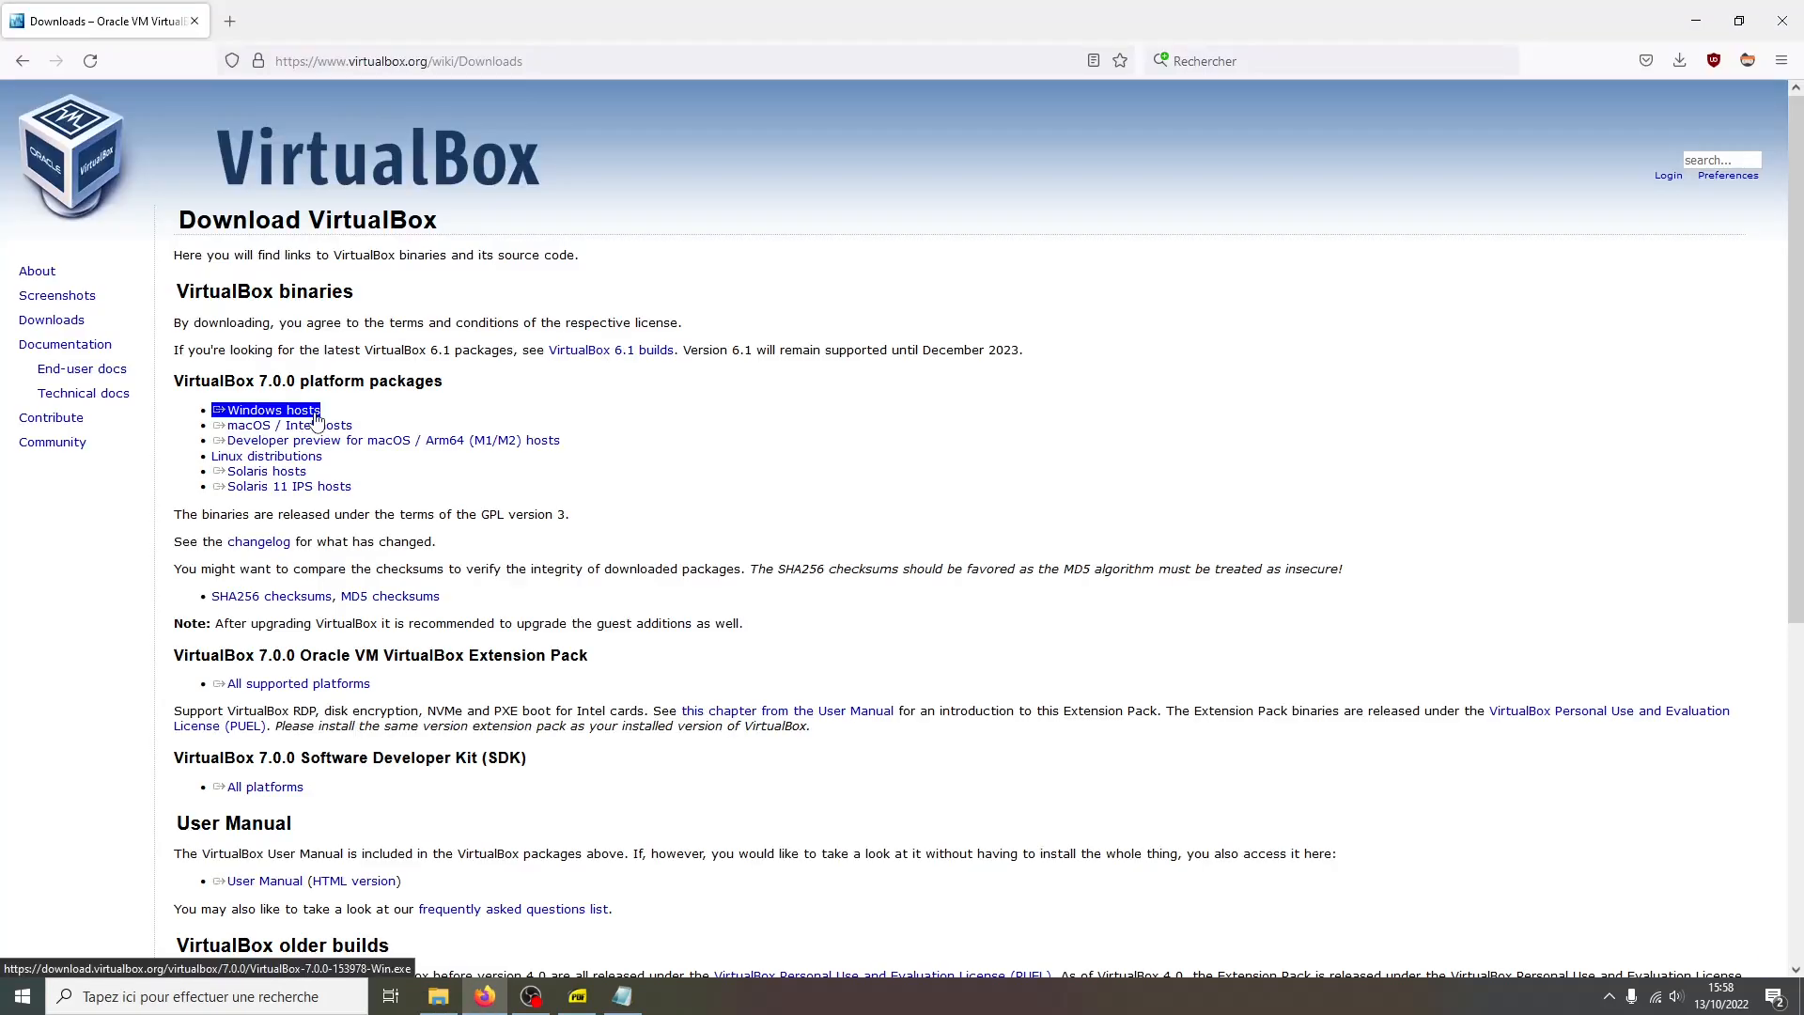
Open the Ubuntu website in a new browser tab
key("ctrl+t")
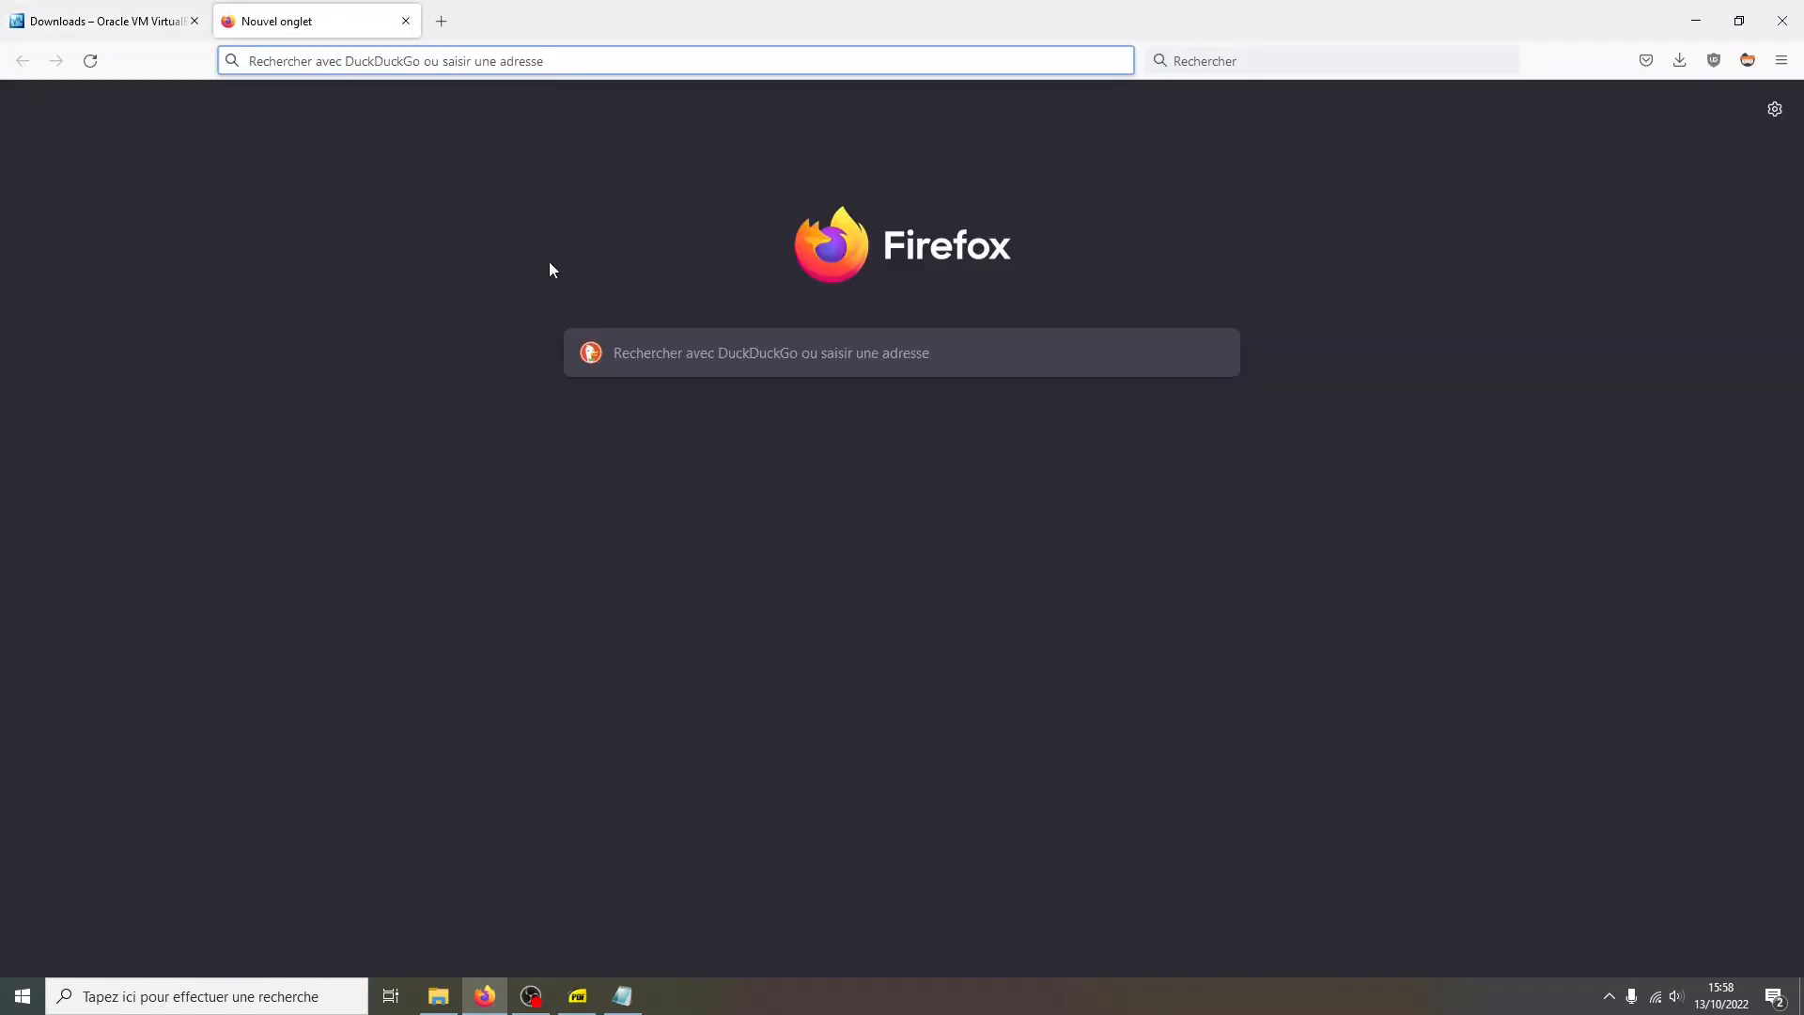
left_click(666, 373)
type("ubuntu.com/")
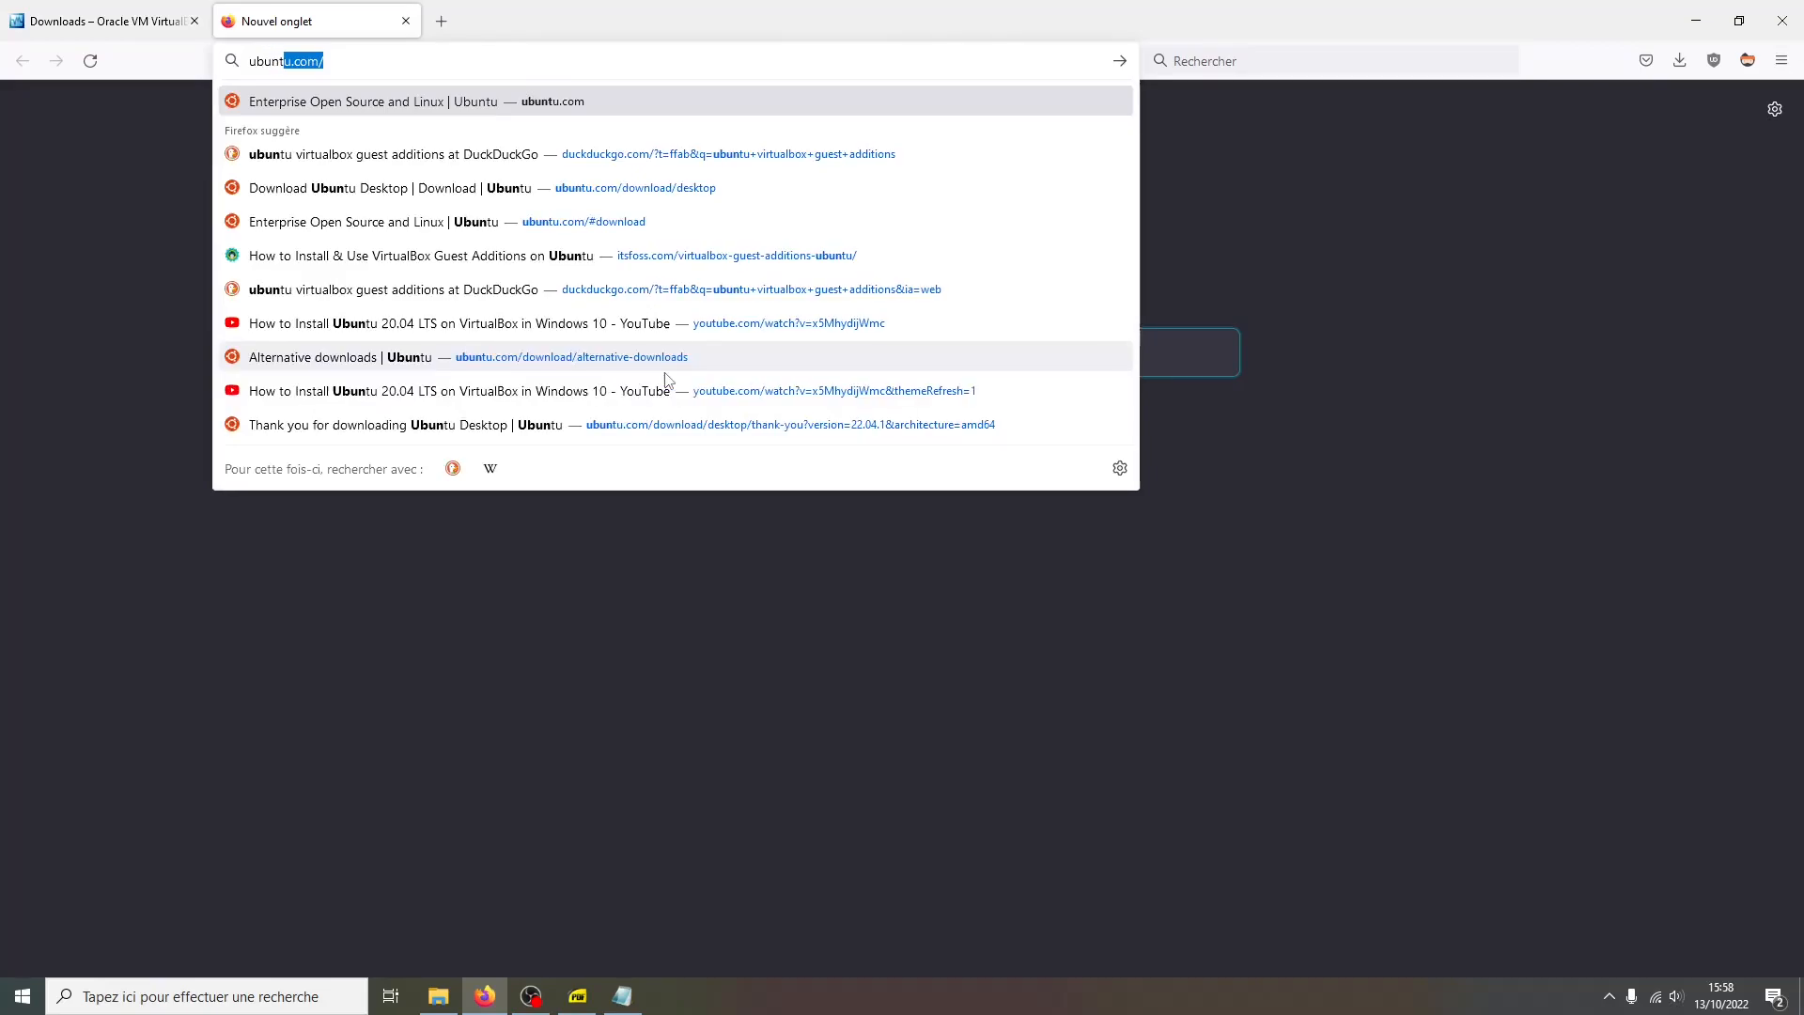
key("Return")
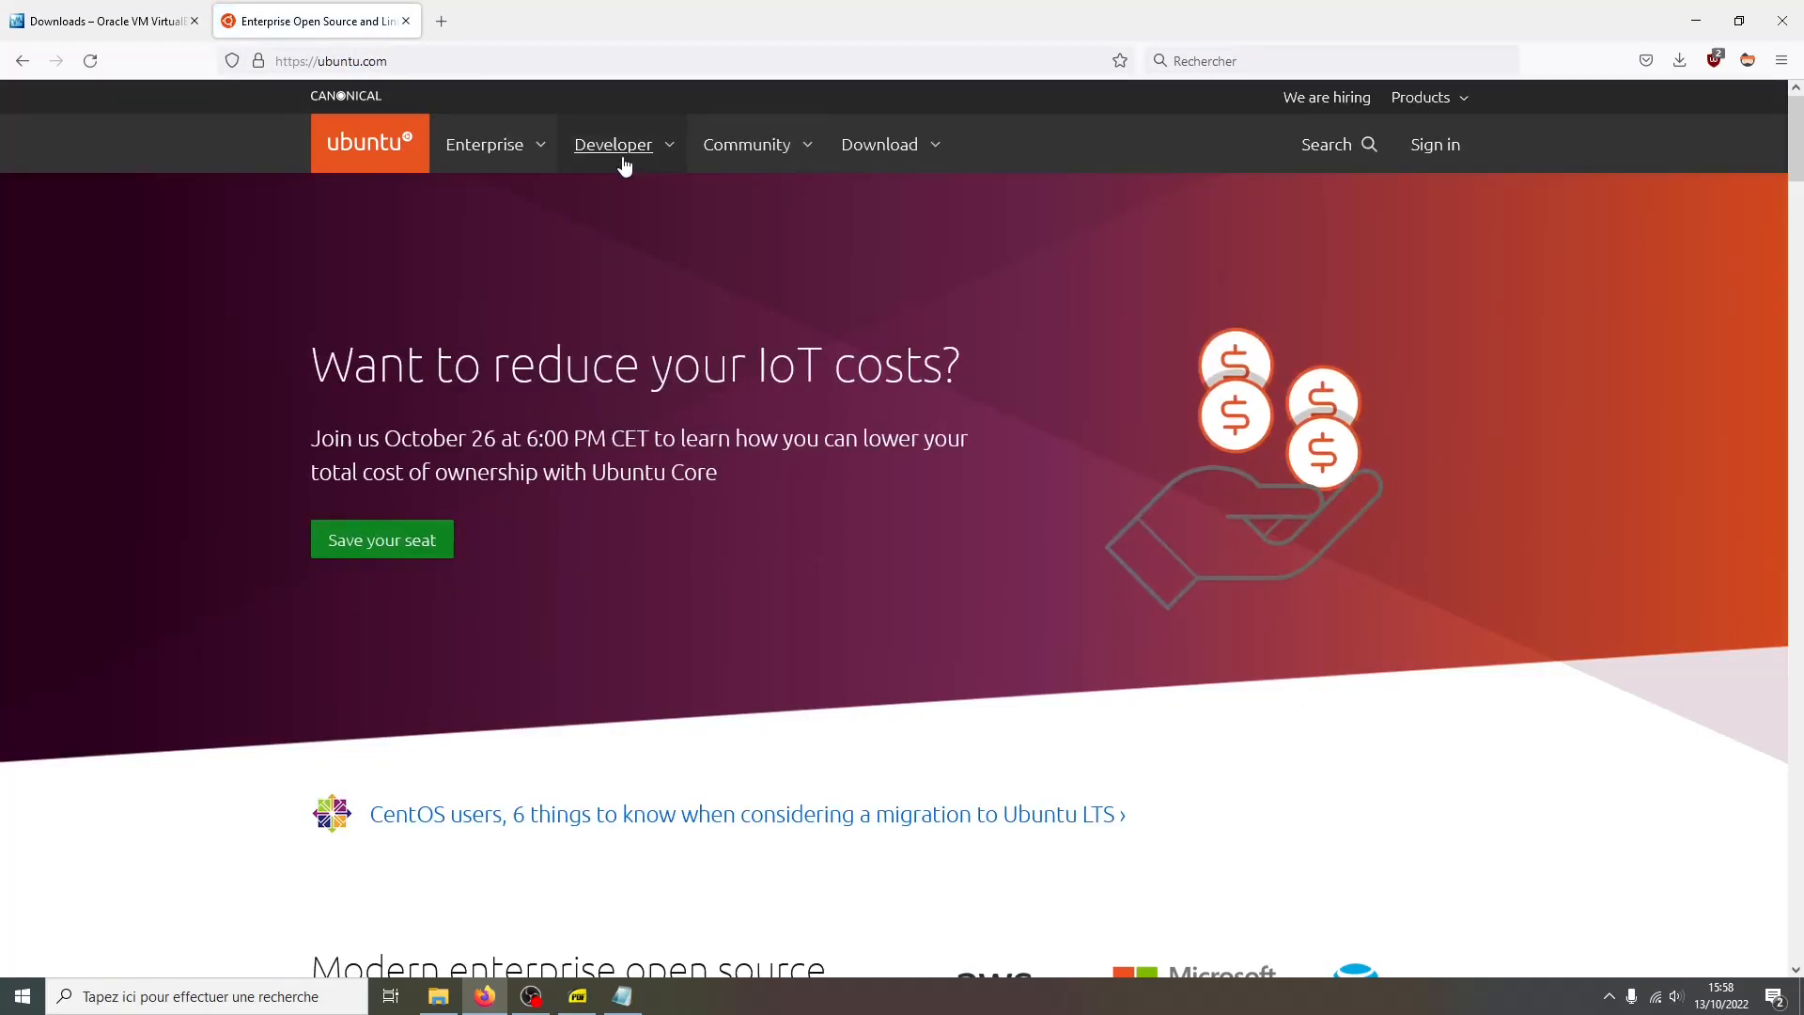
Browse from the Ubuntu Desktop download page to the alternative downloads page and examine the BitTorrent releases
left_click(839, 148)
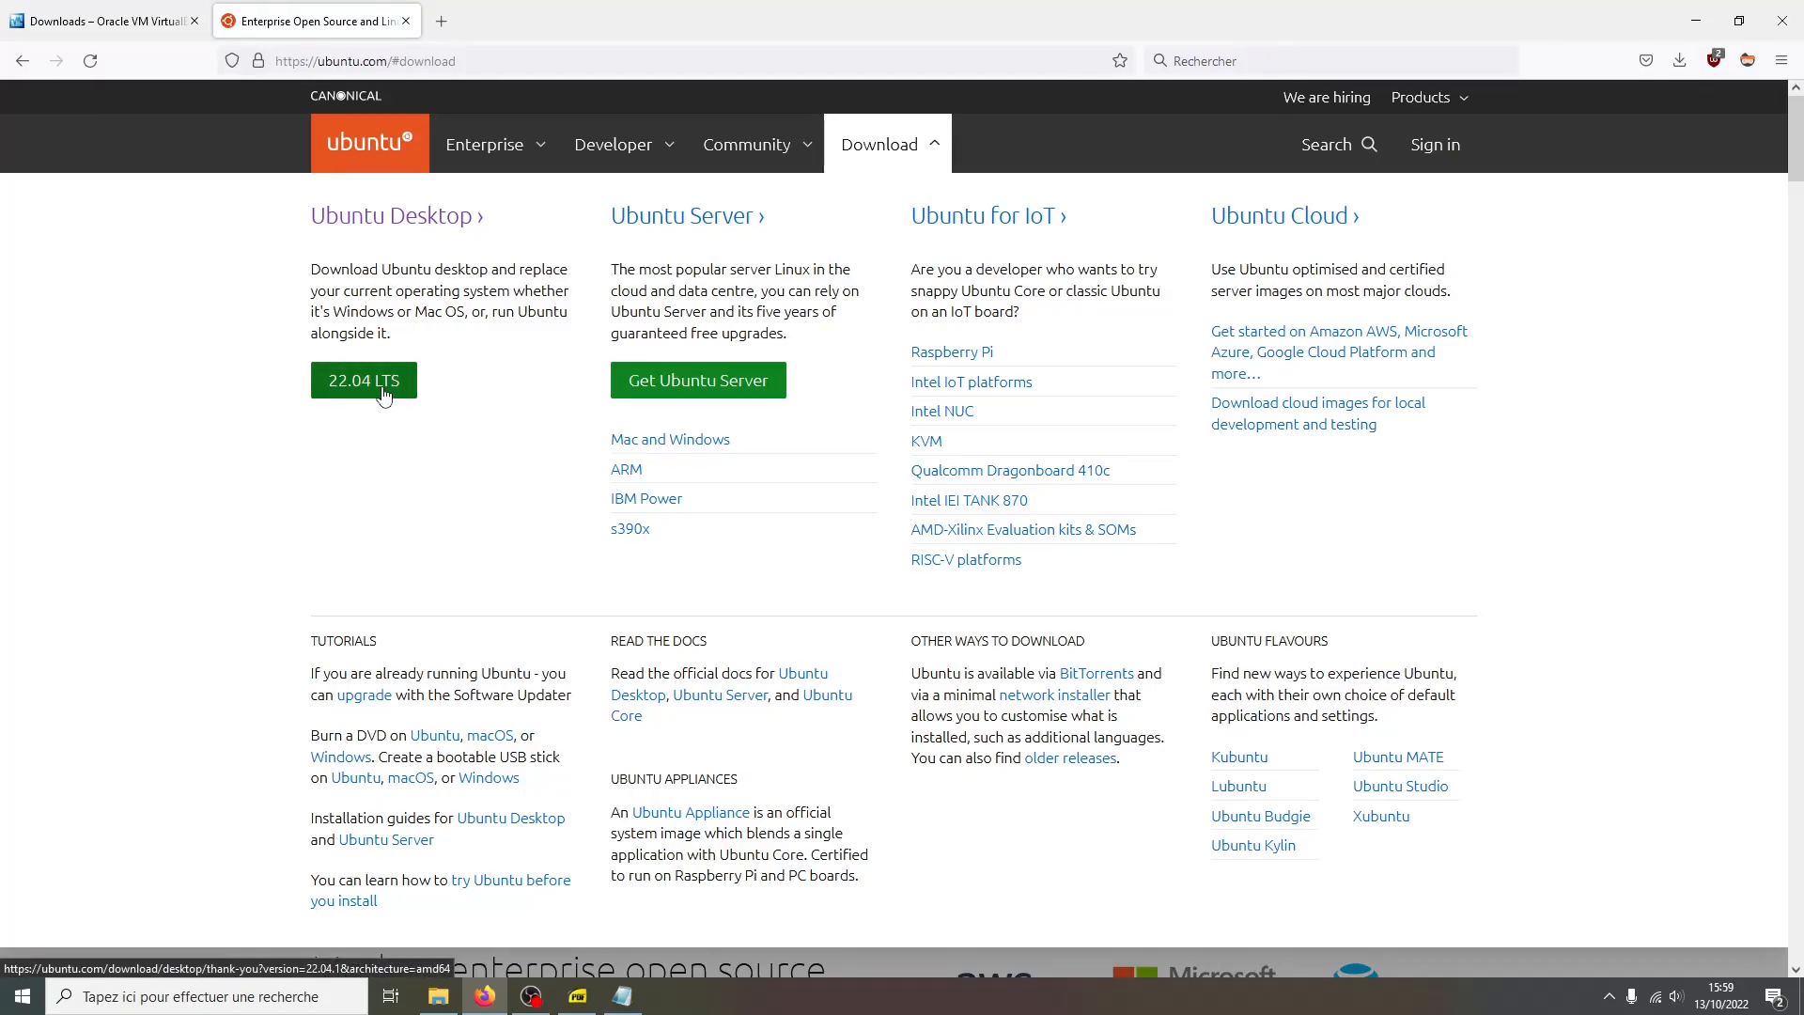
left_click(425, 232)
scroll(1159, 855, "down", 3)
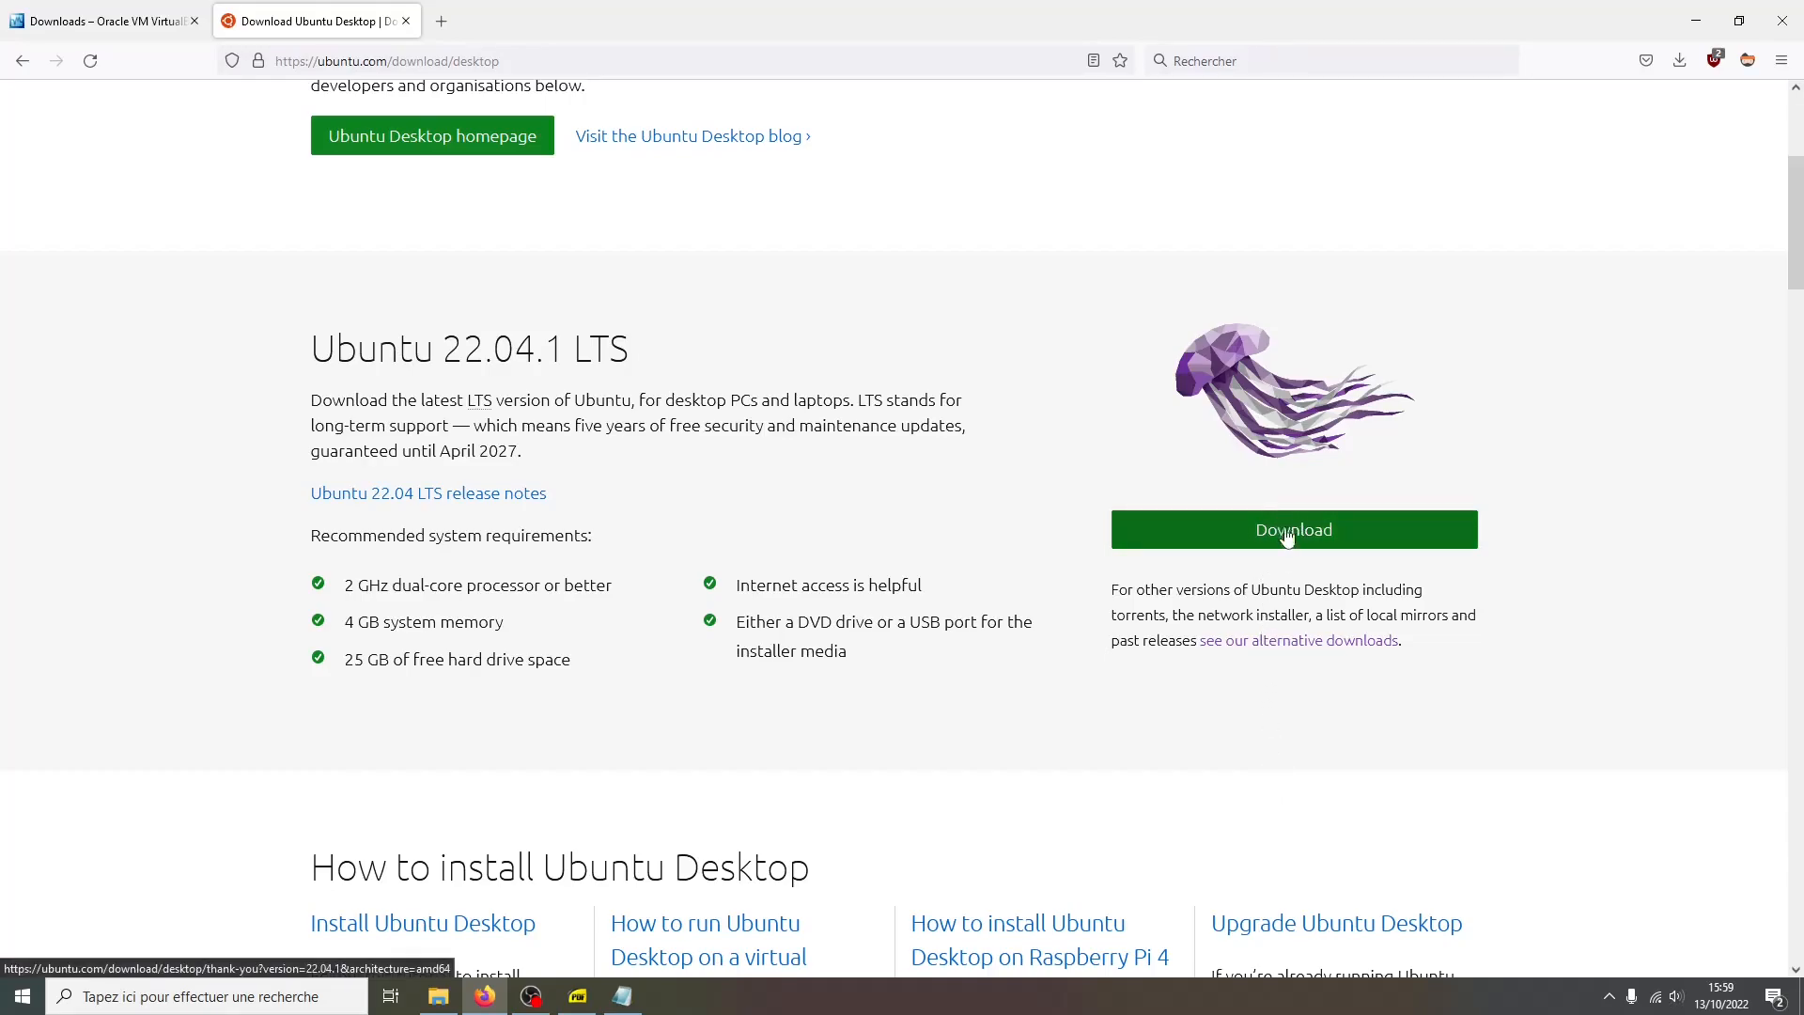
left_click(1241, 649)
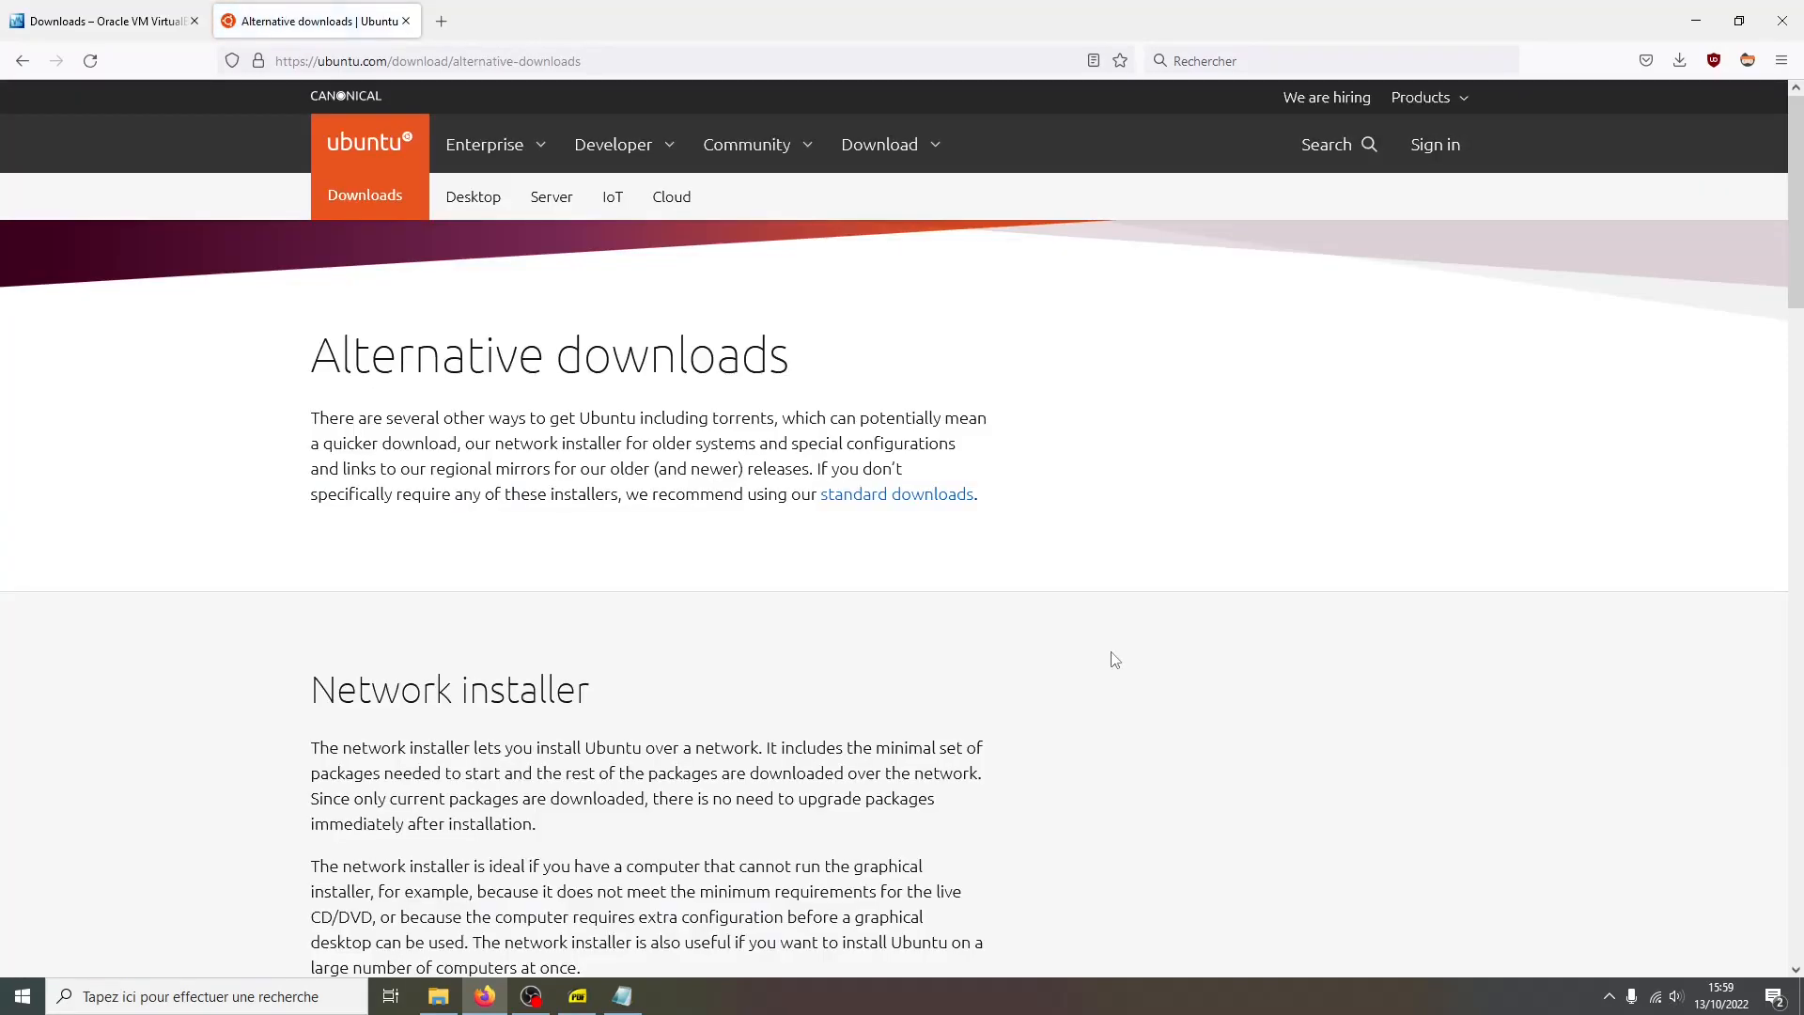
scroll(709, 711, "down", 5)
scroll(709, 712, "down", 3)
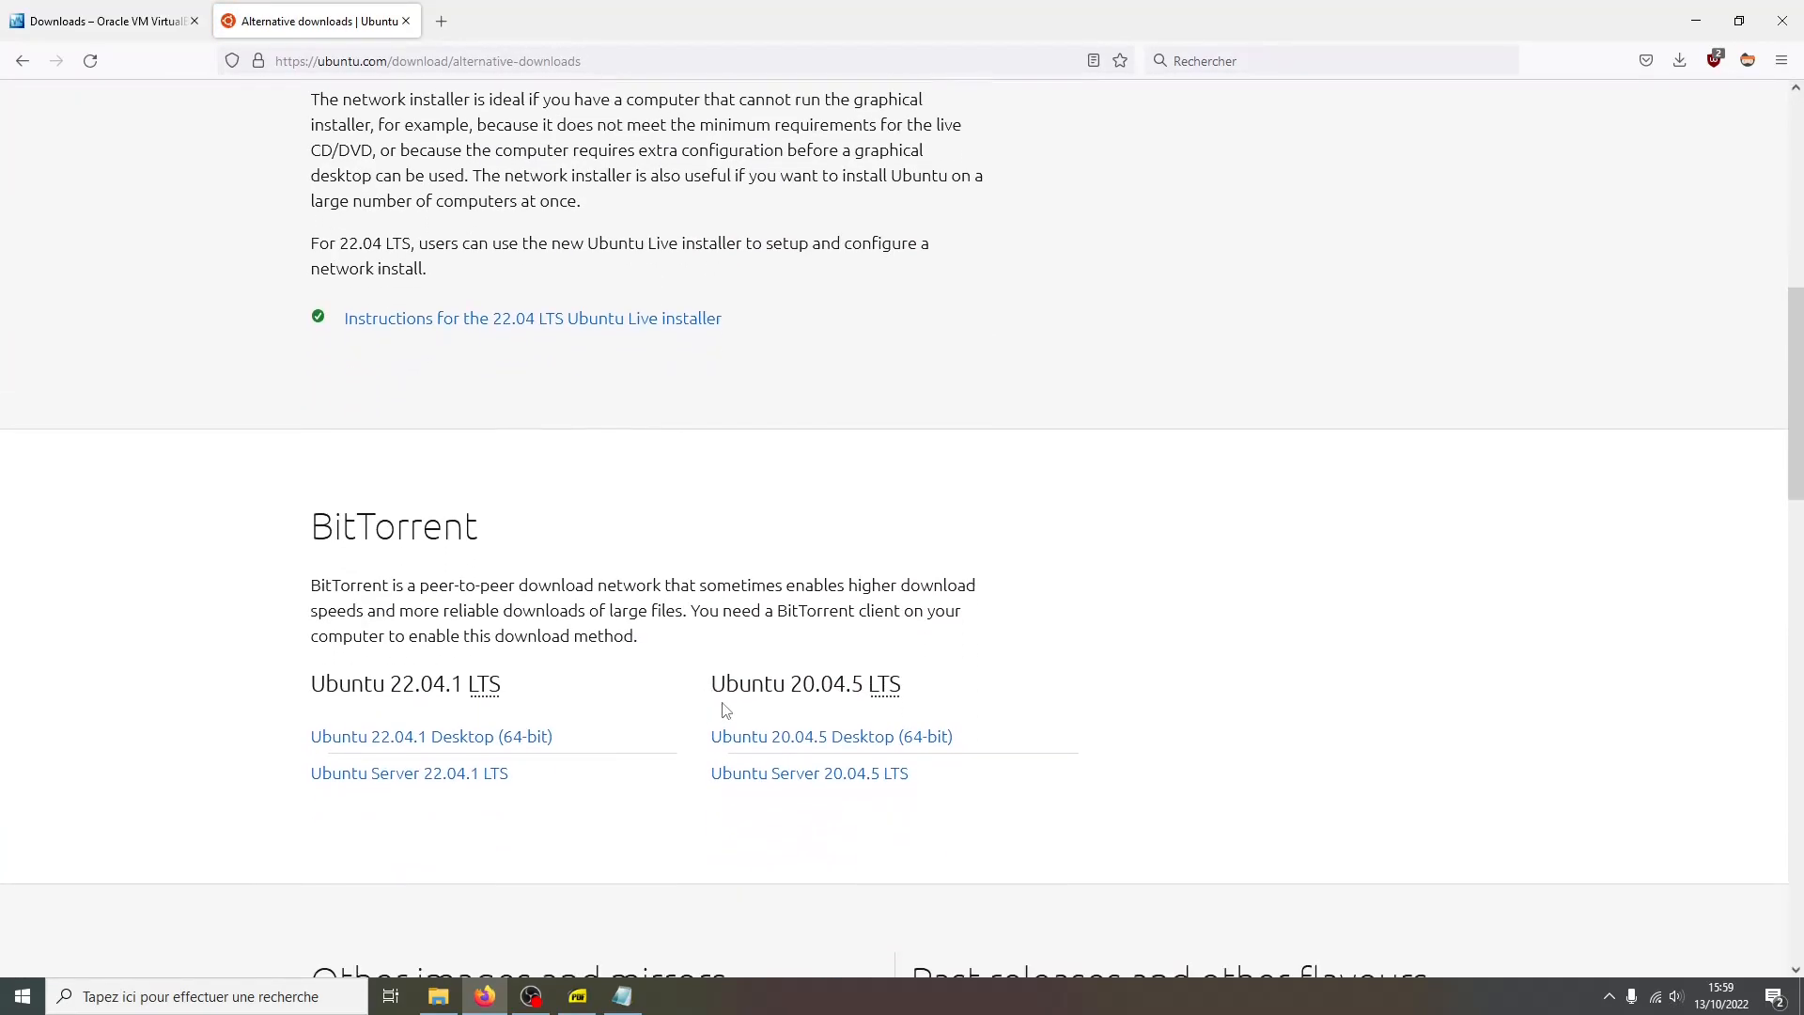
left_click_drag(772, 685, 846, 689)
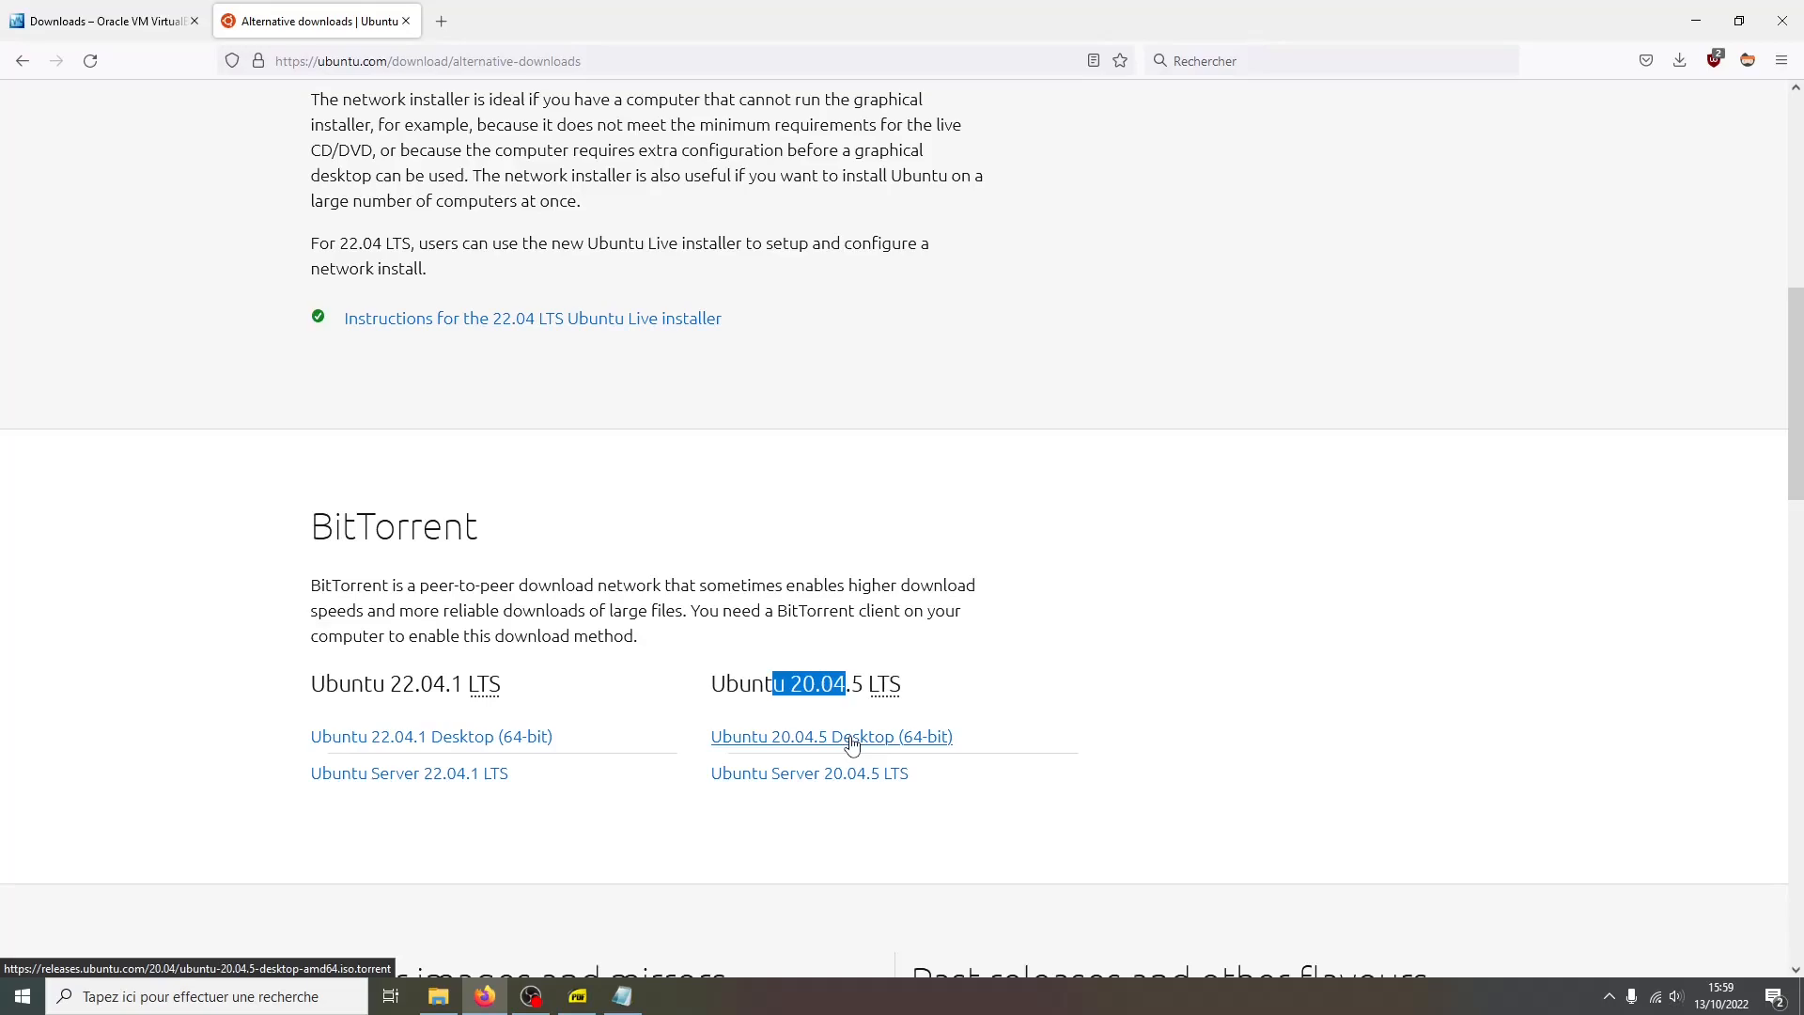
Switch to the Downloads folder and launch the VirtualBox-7.0.0-153978-Win installer
key("alt+Tab")
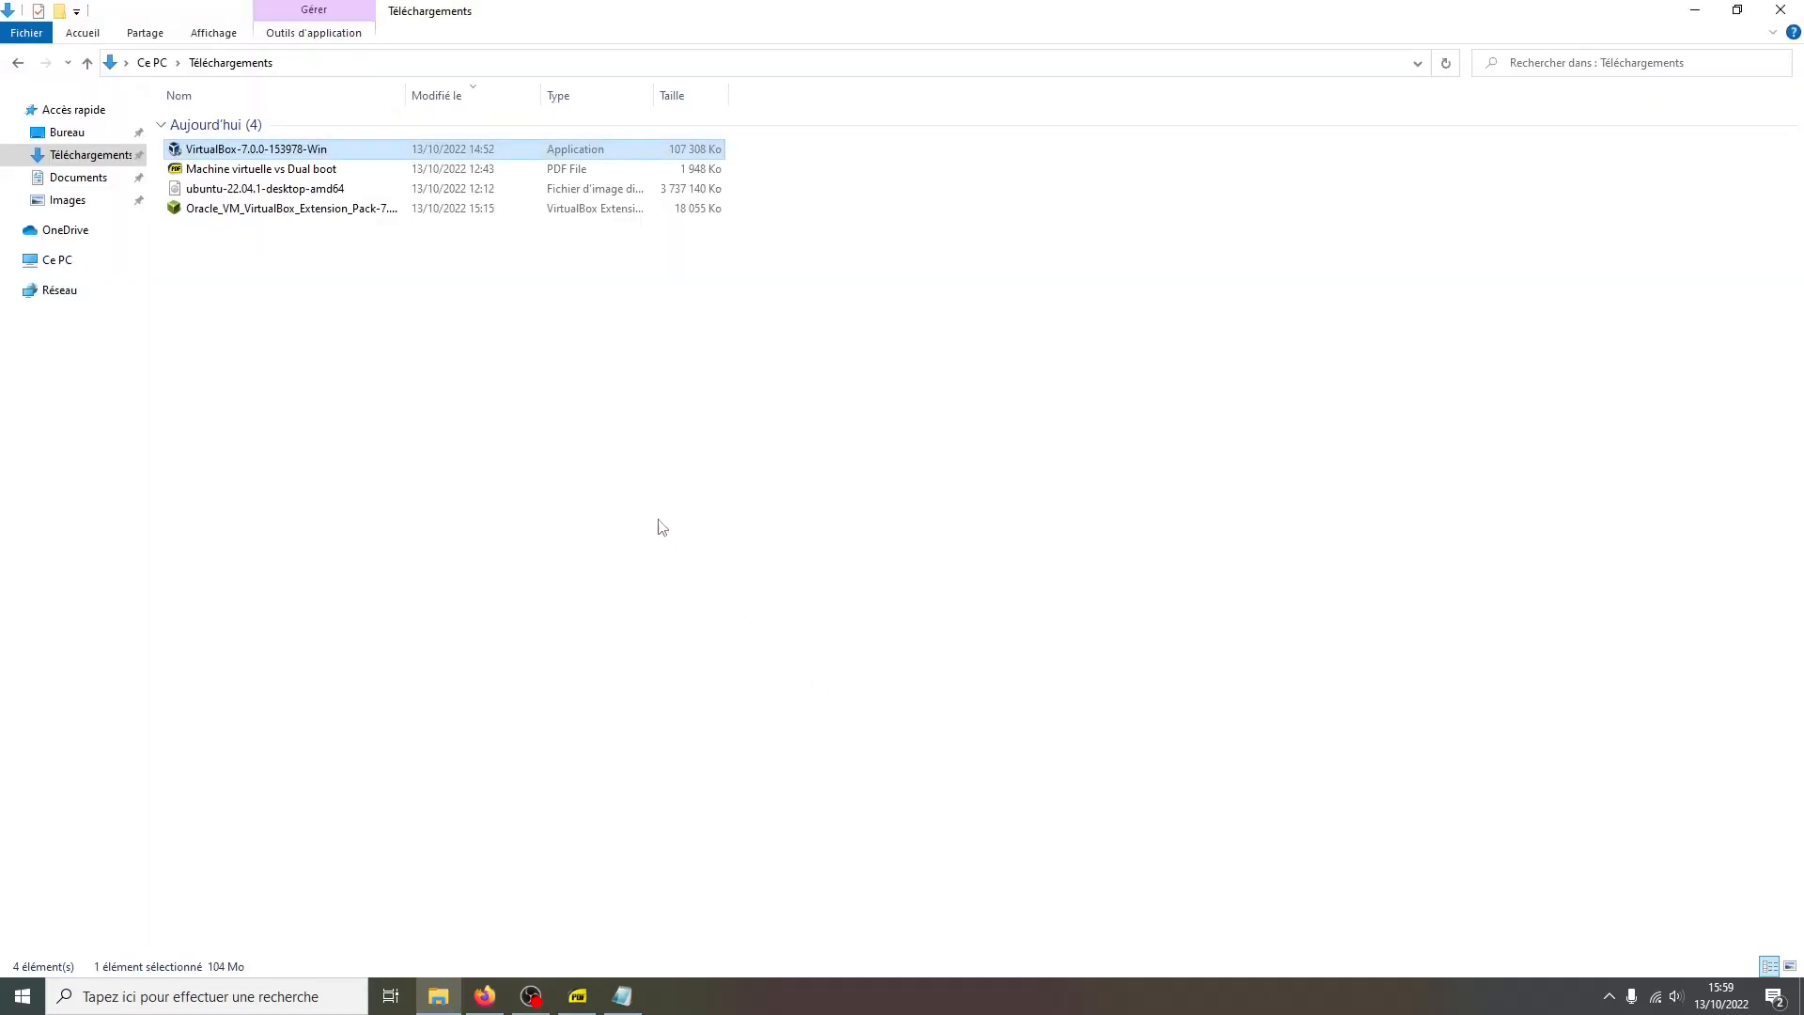
left_click(272, 189)
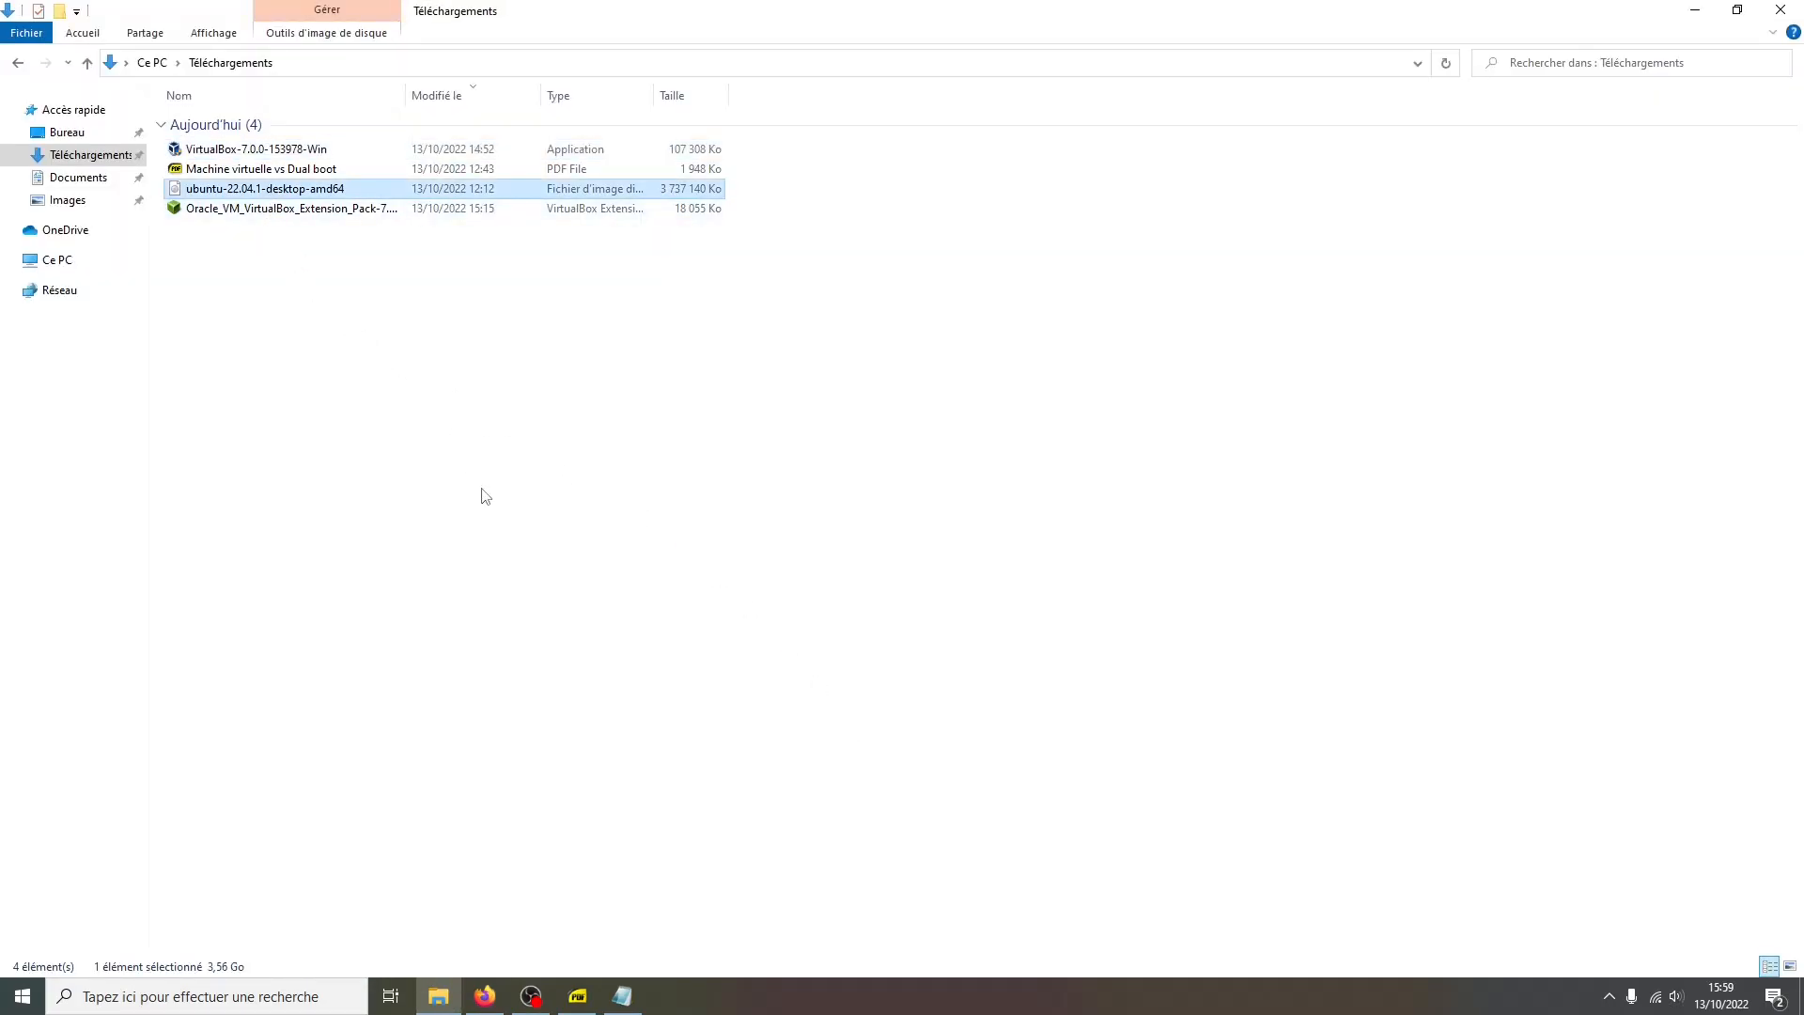
key("alt+Tab")
left_click(451, 493)
left_click(282, 152)
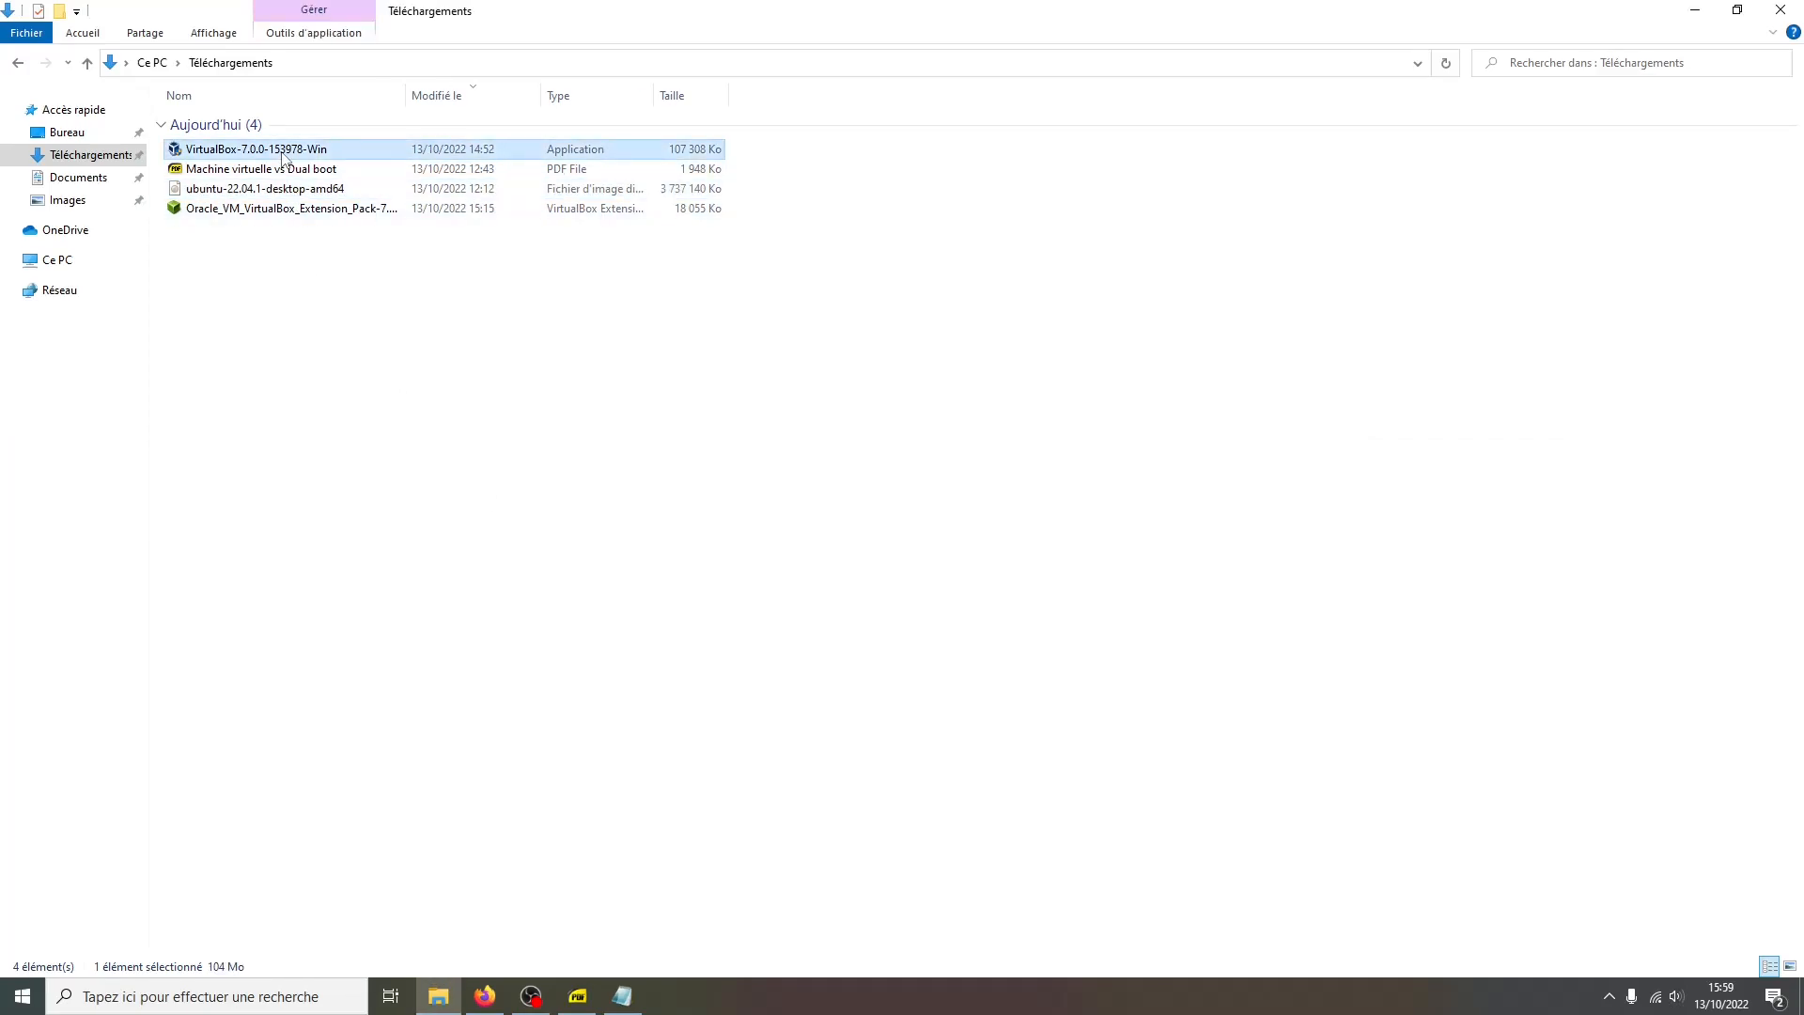
double_click(282, 153)
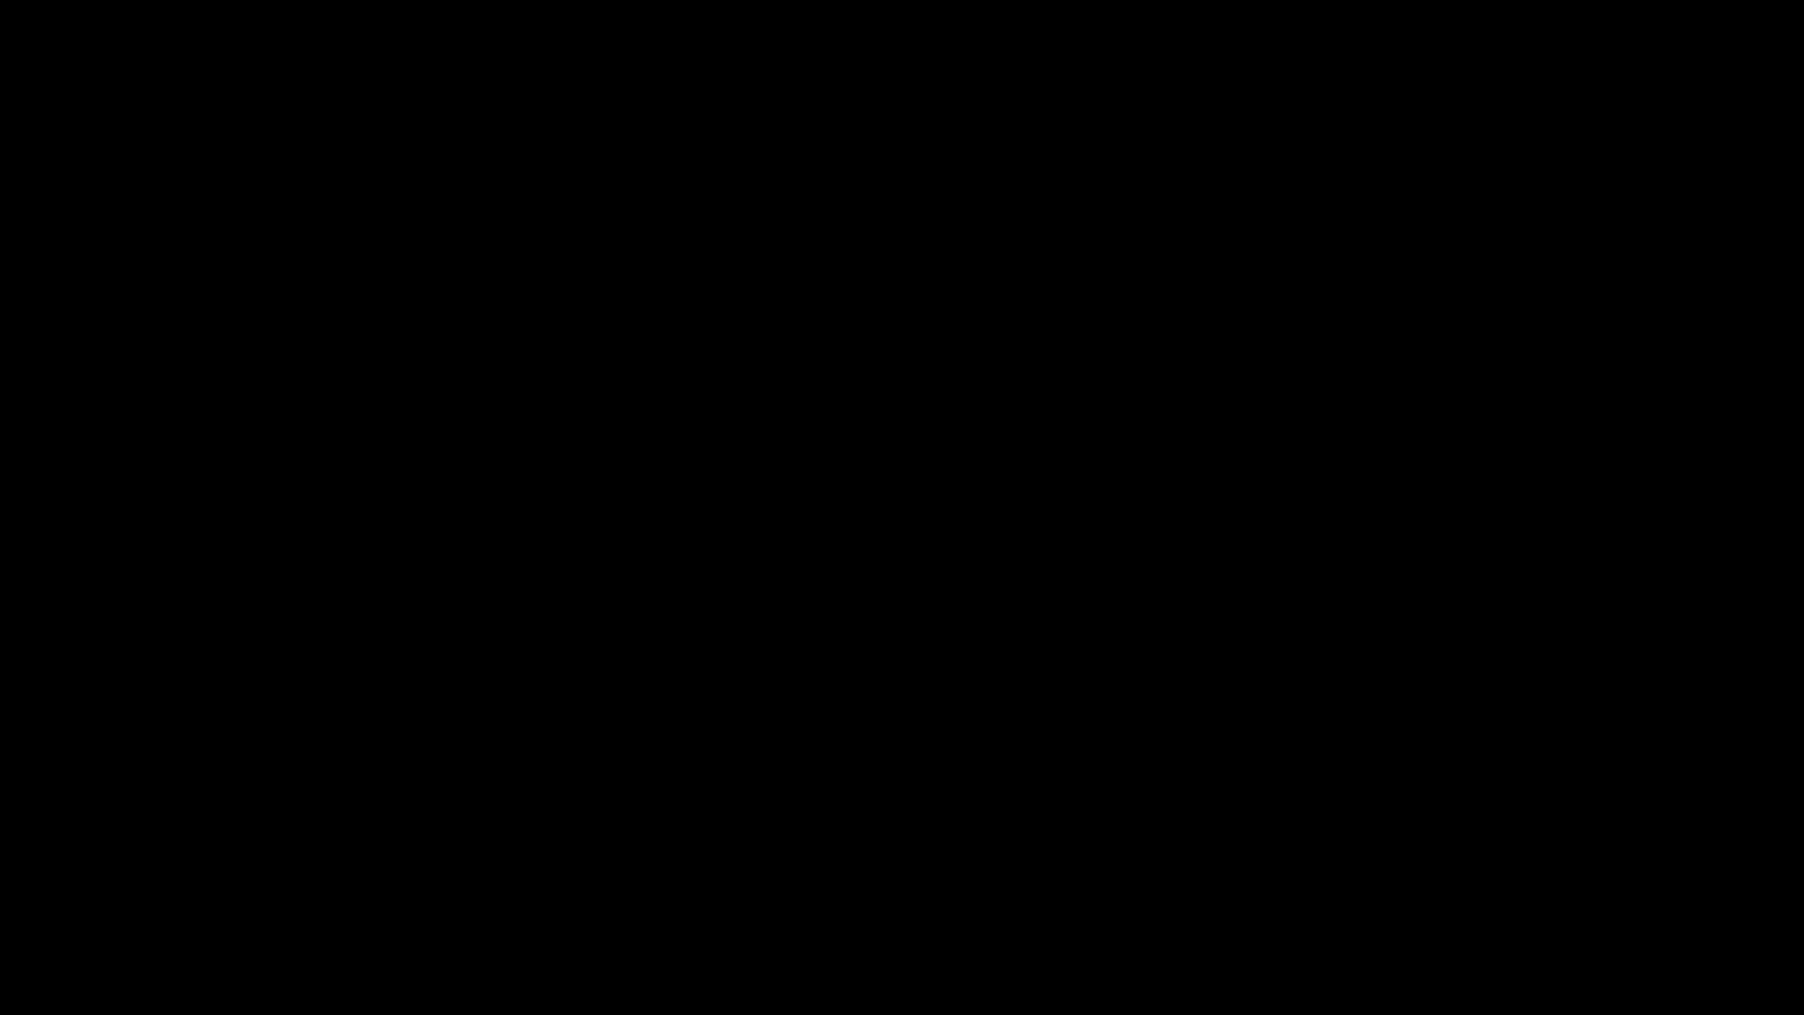
left_click(736, 619)
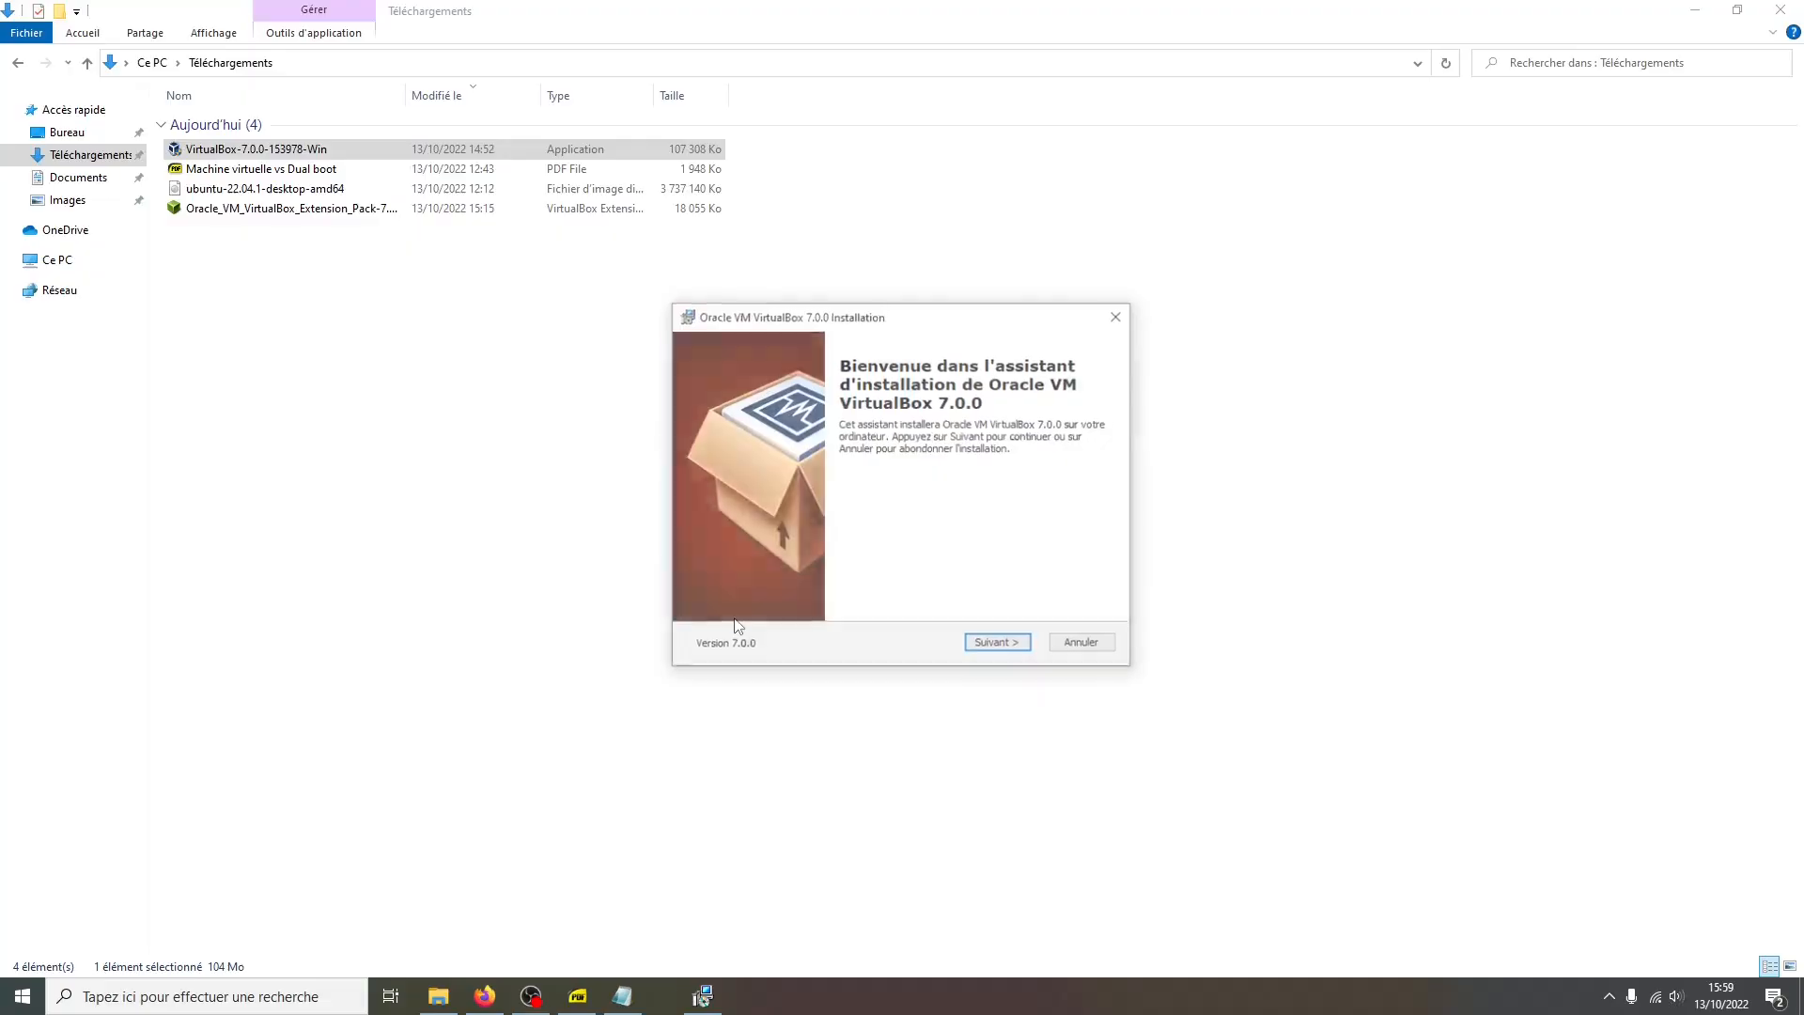
Proceed through the VirtualBox setup with default features, accept the network interfaces warning, and install
left_click(978, 649)
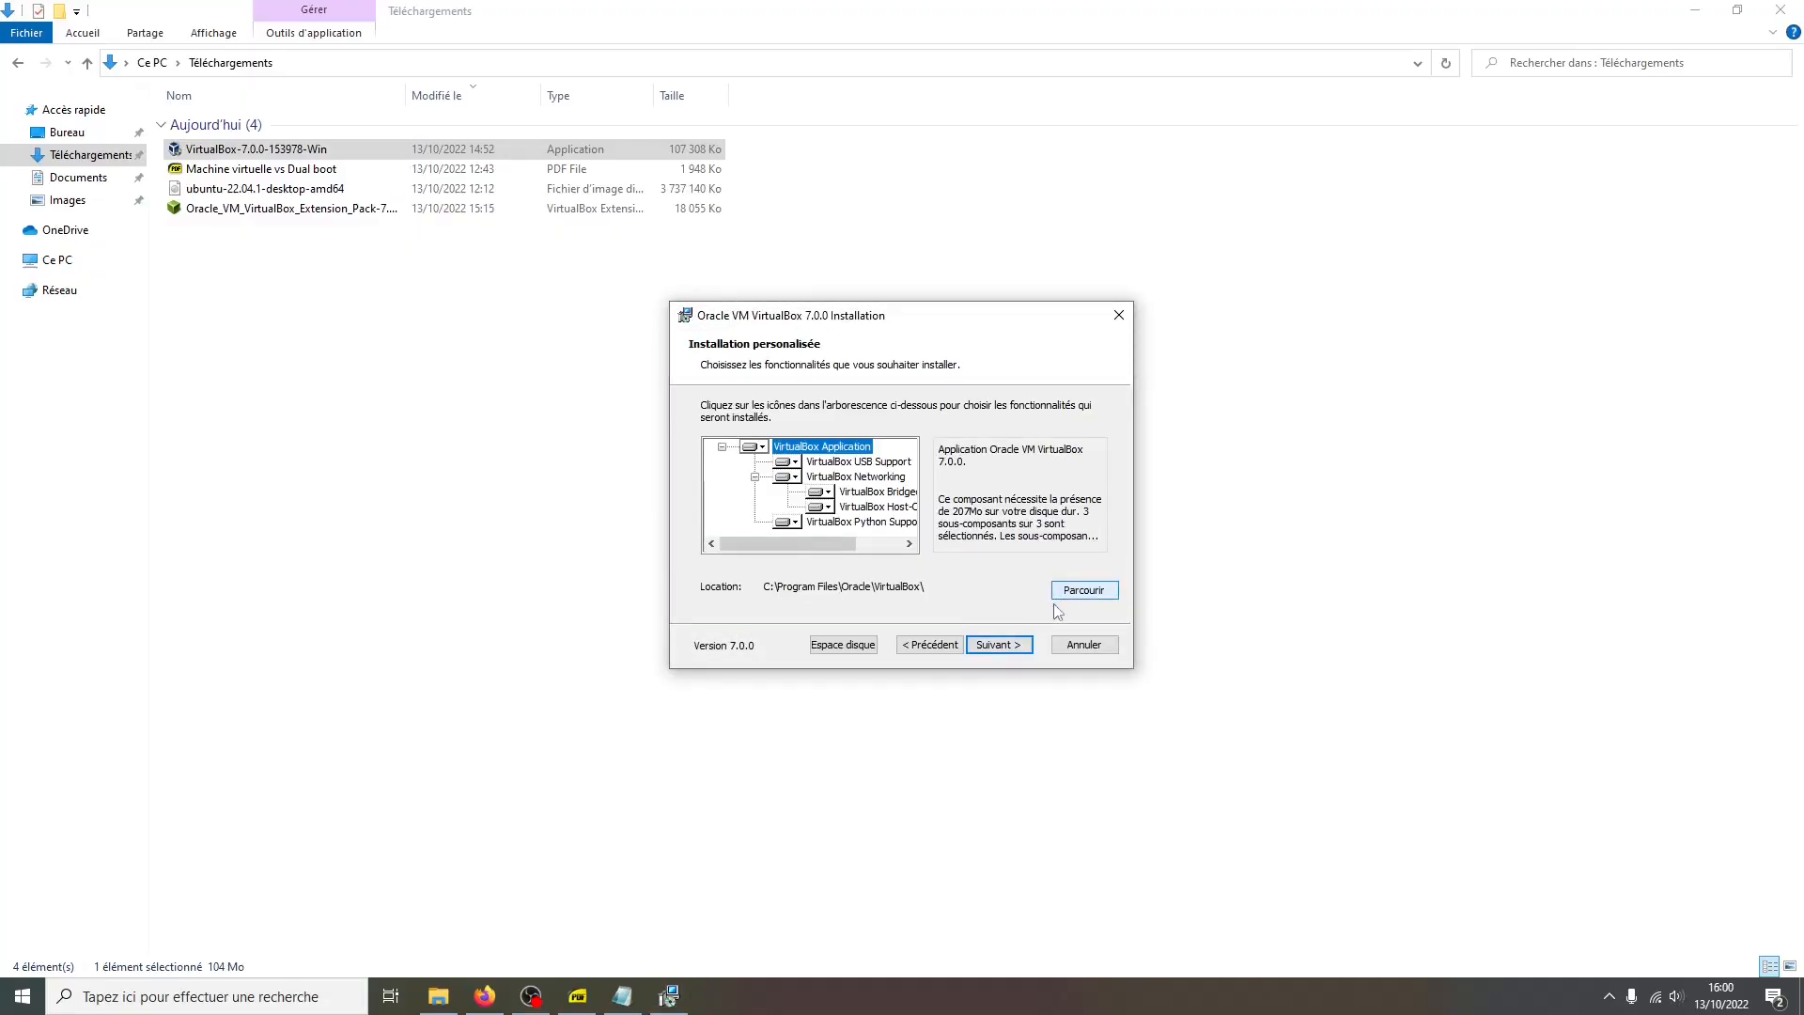
left_click(1020, 647)
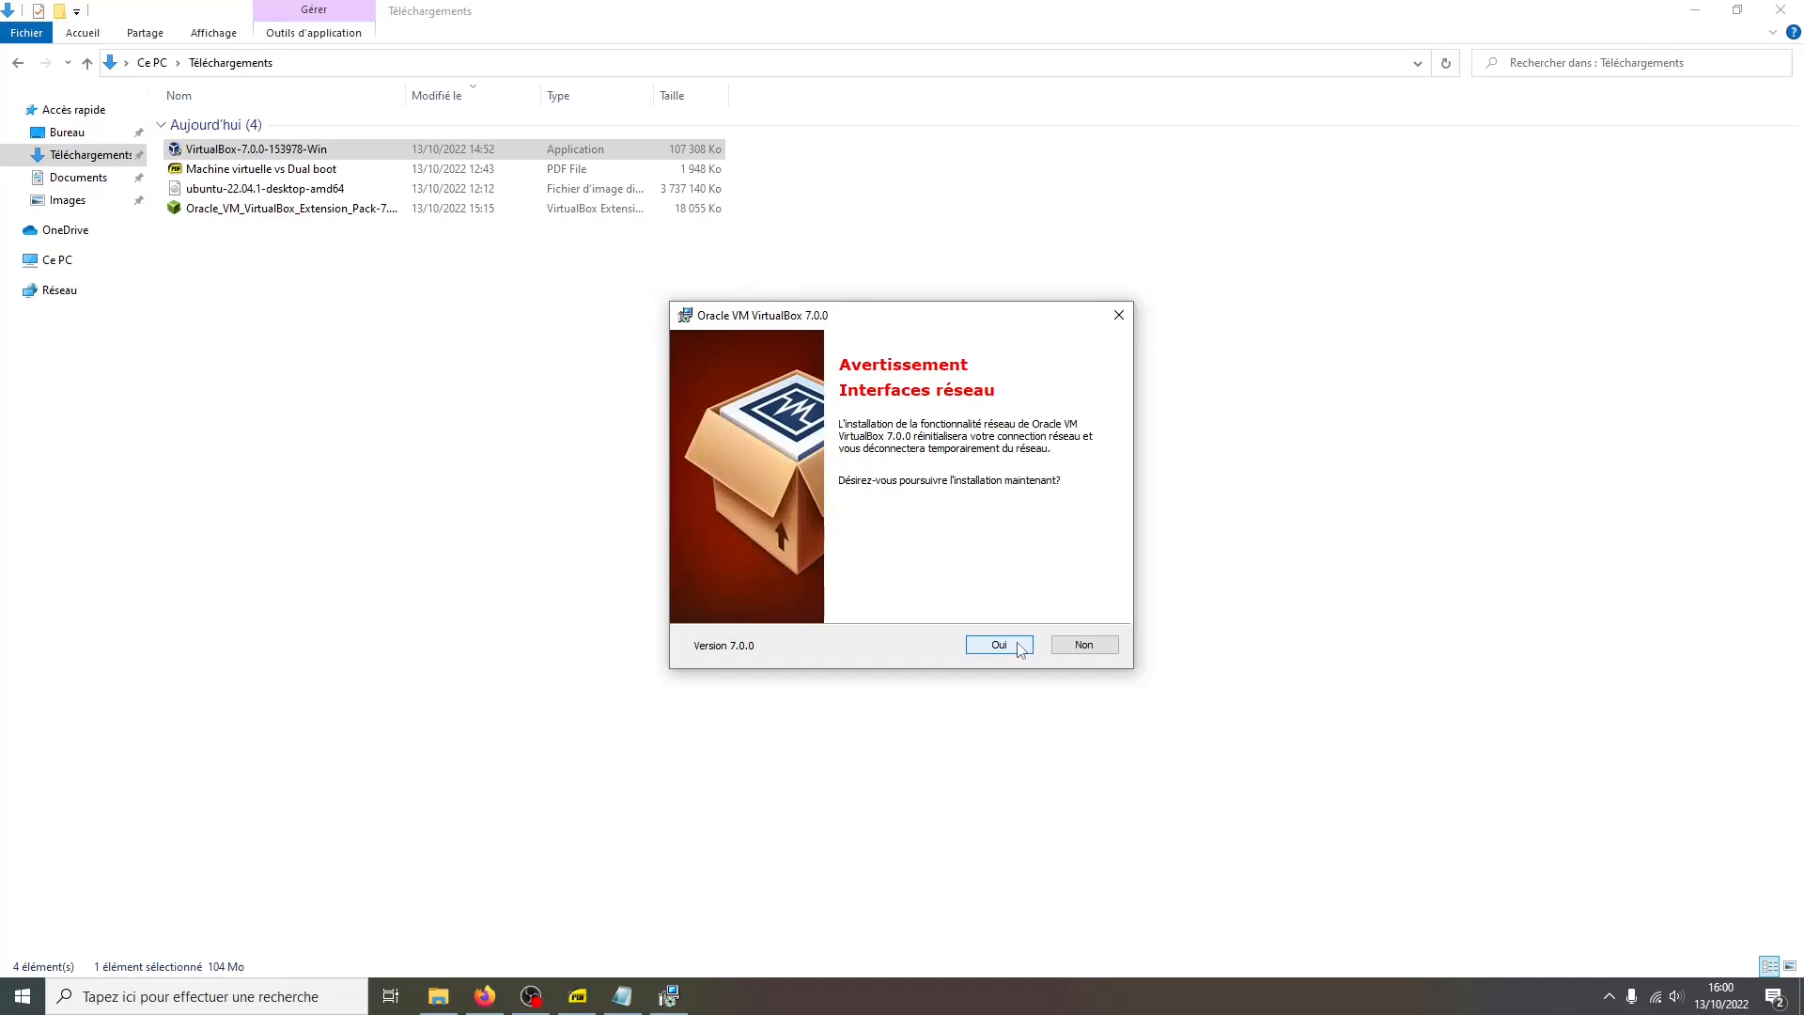
left_click(998, 644)
left_click(998, 645)
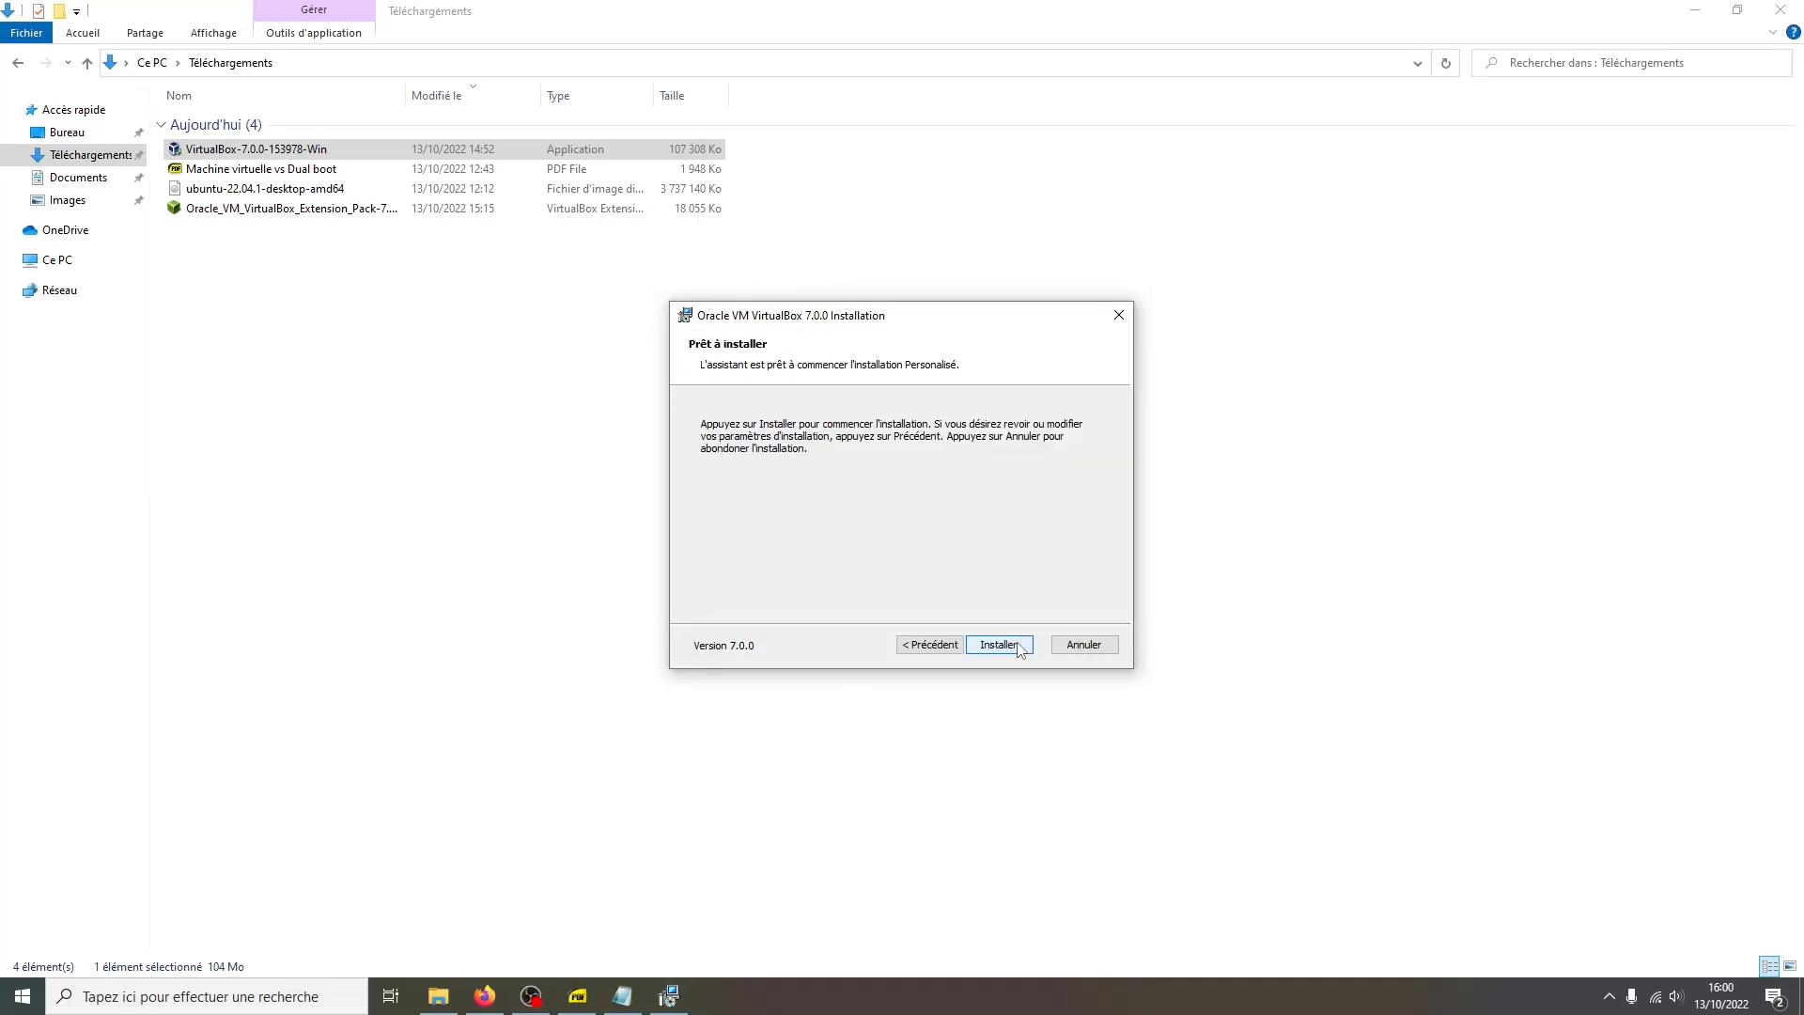
left_click(1018, 646)
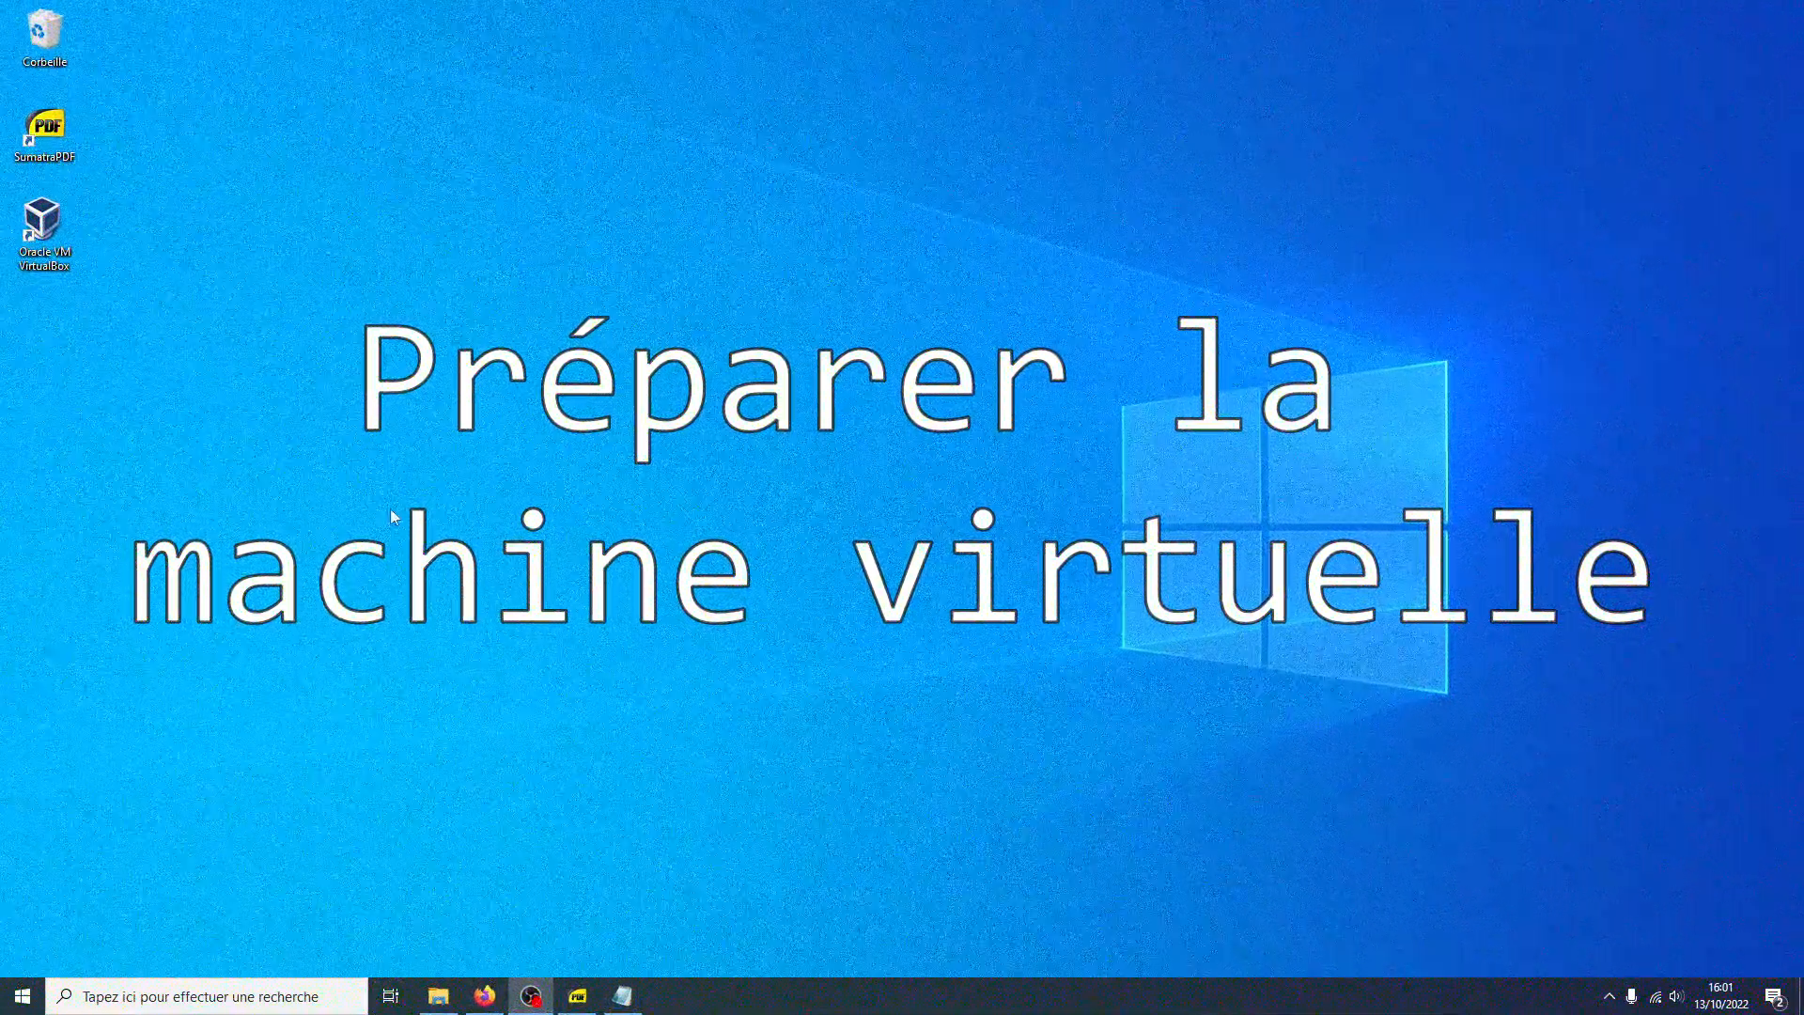
Launch VirtualBox and start creating a new virtual machine named Ubuntu
double_click(65, 266)
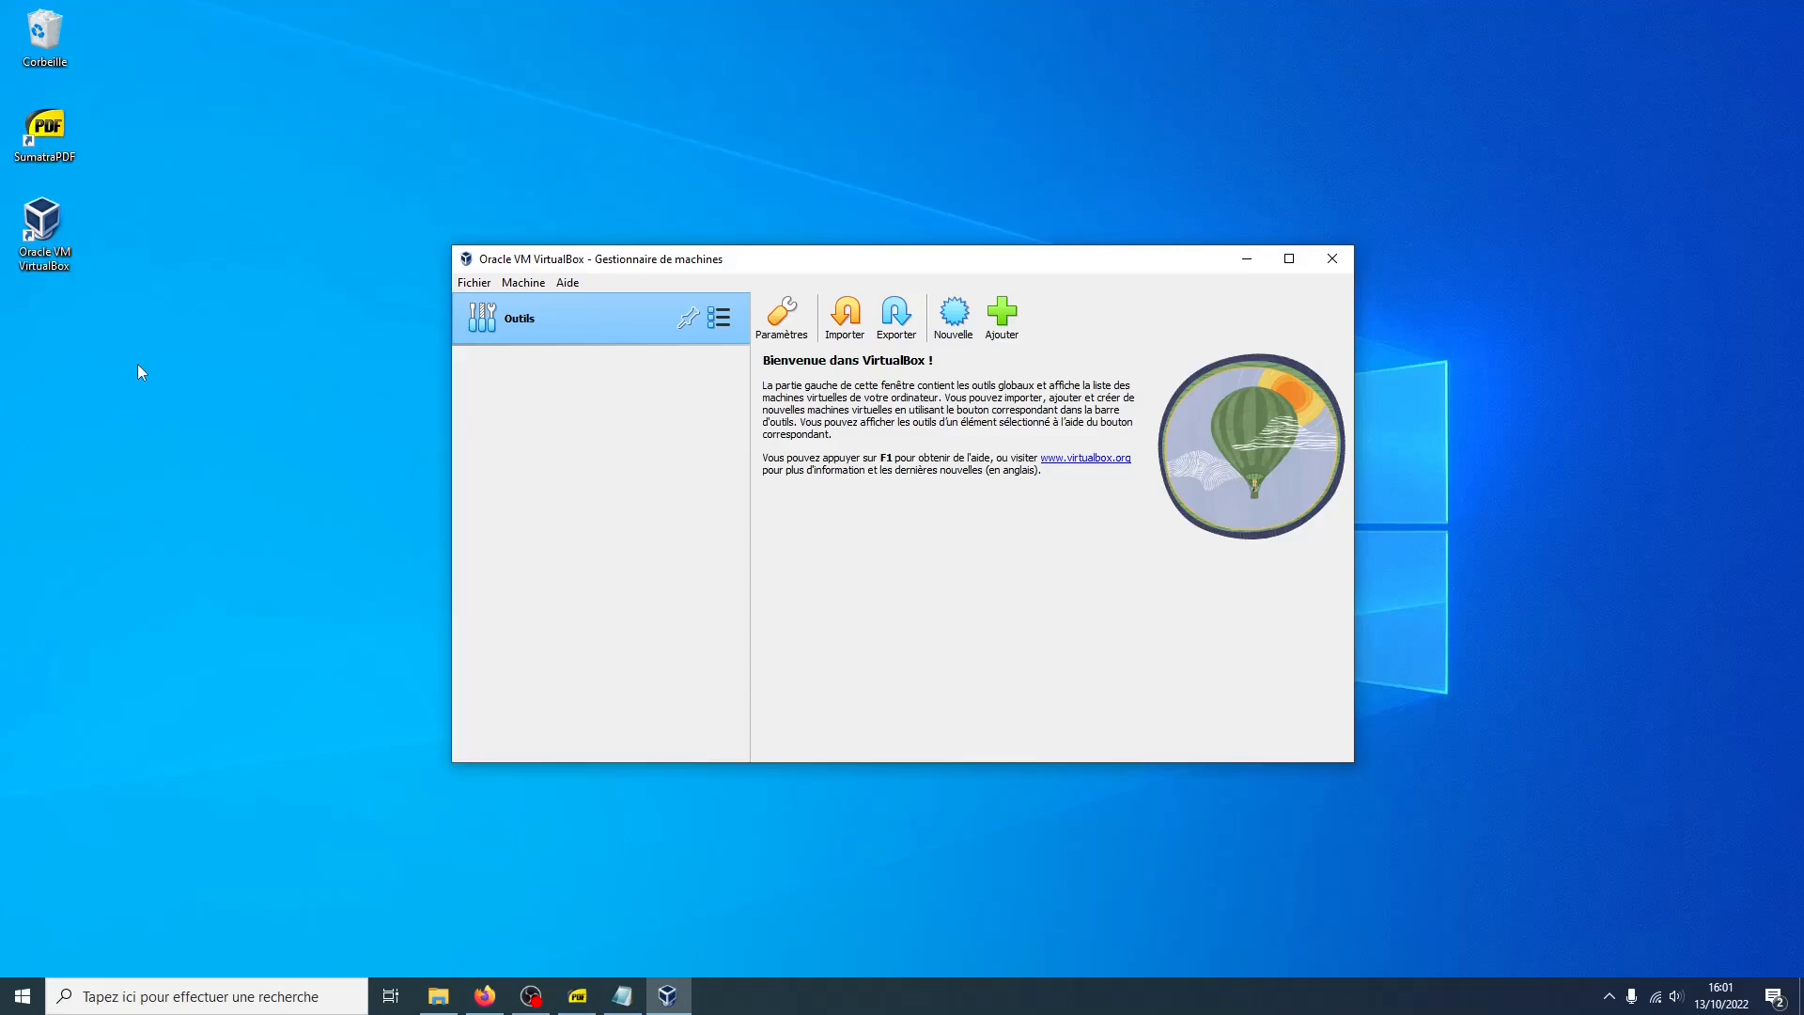
left_click(951, 329)
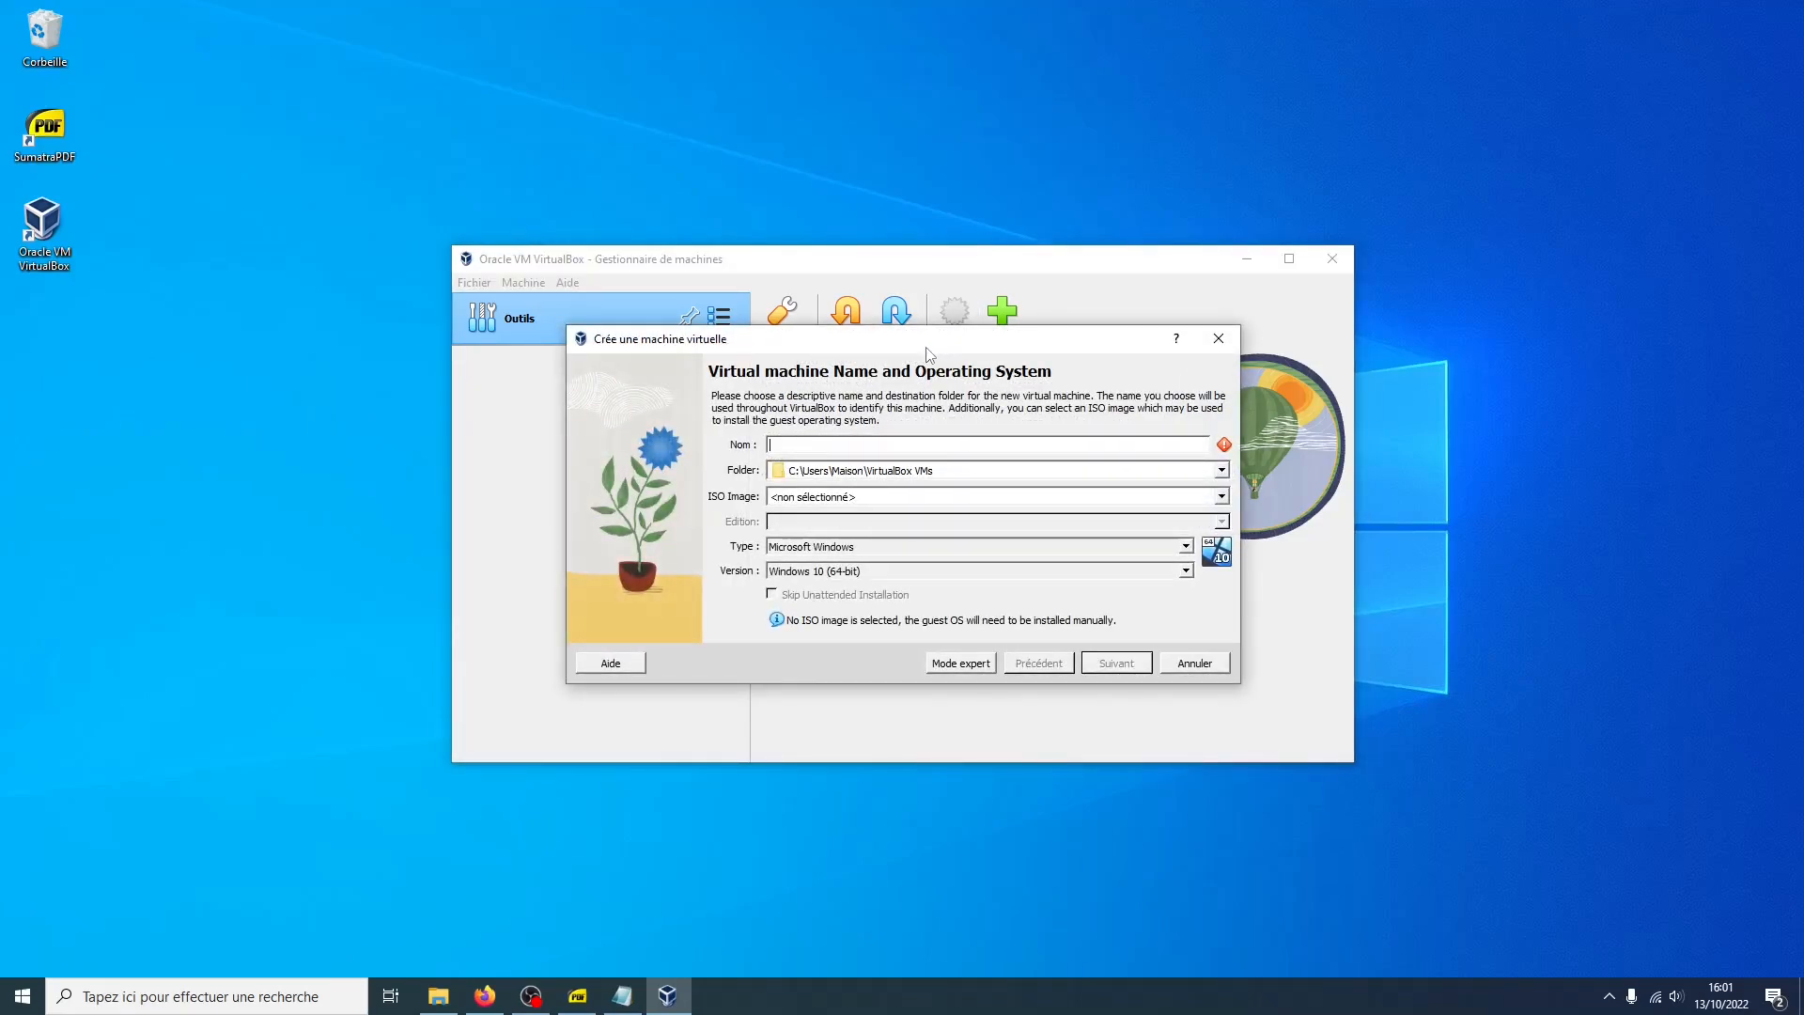
type("Ubuntu")
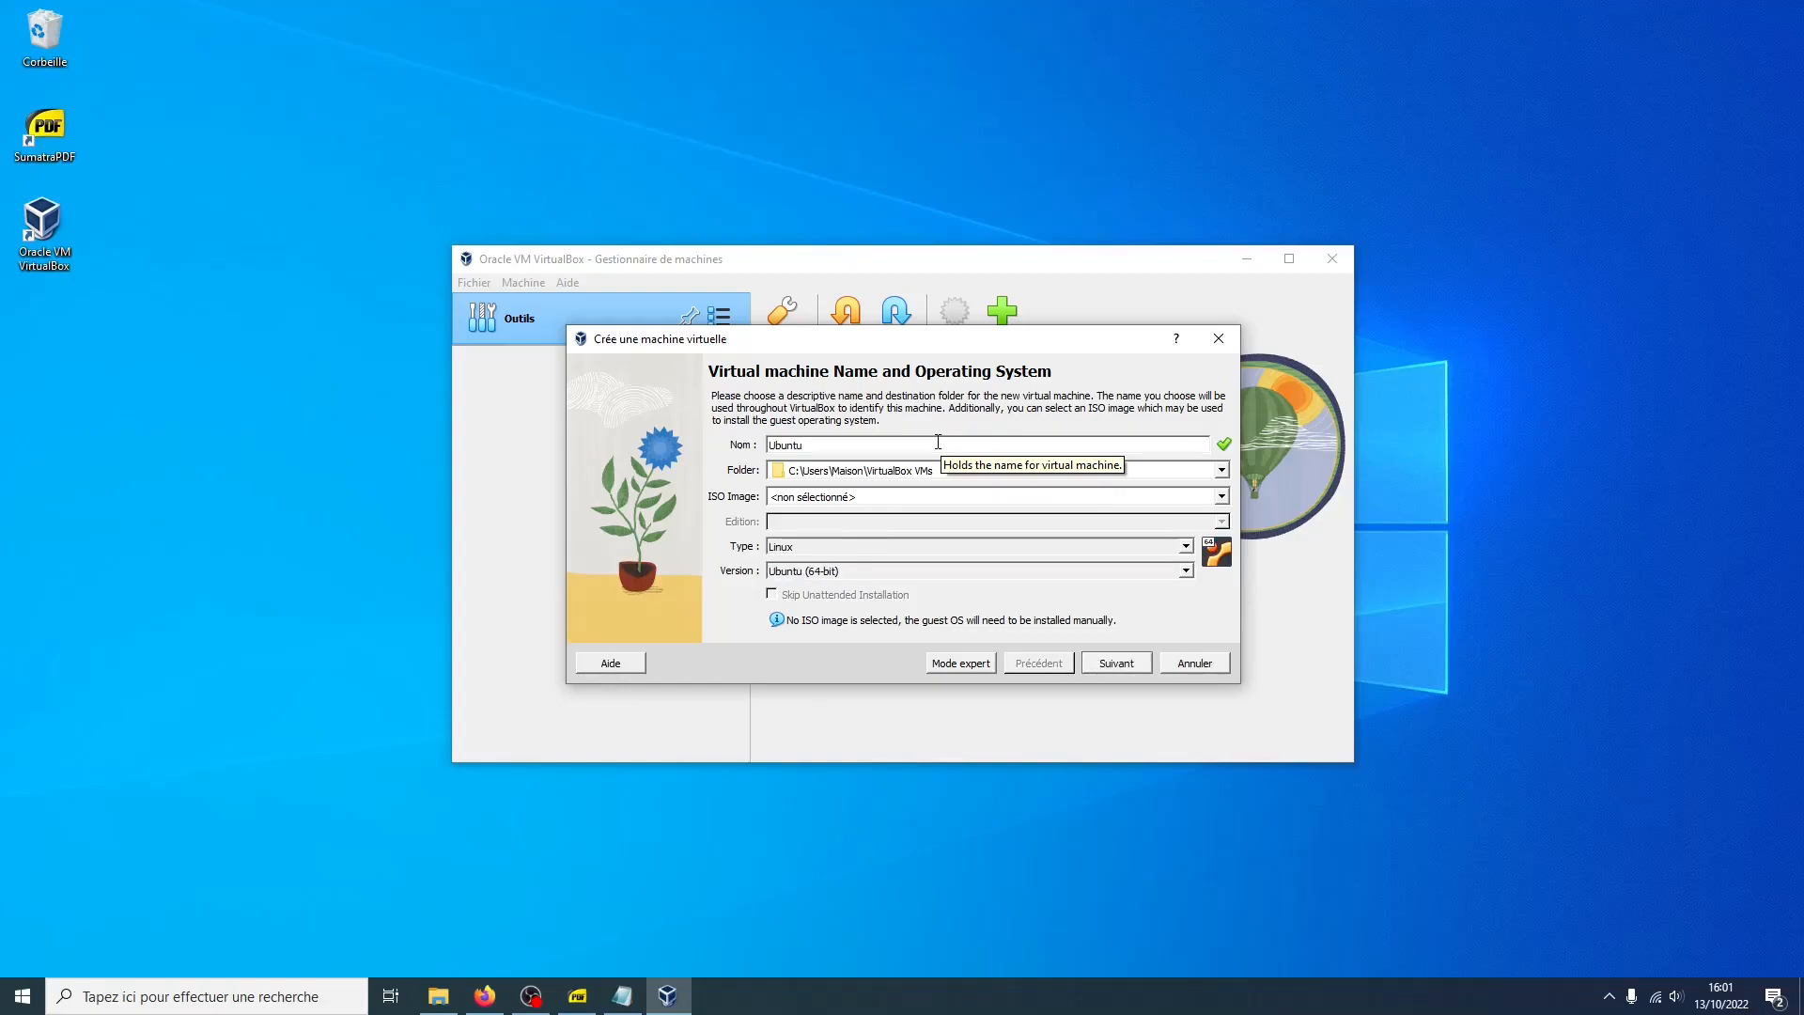
Keep the default machine folder and choose the ubuntu-22.04.1-desktop-amd64 ISO image for the virtual machine
left_click(1222, 471)
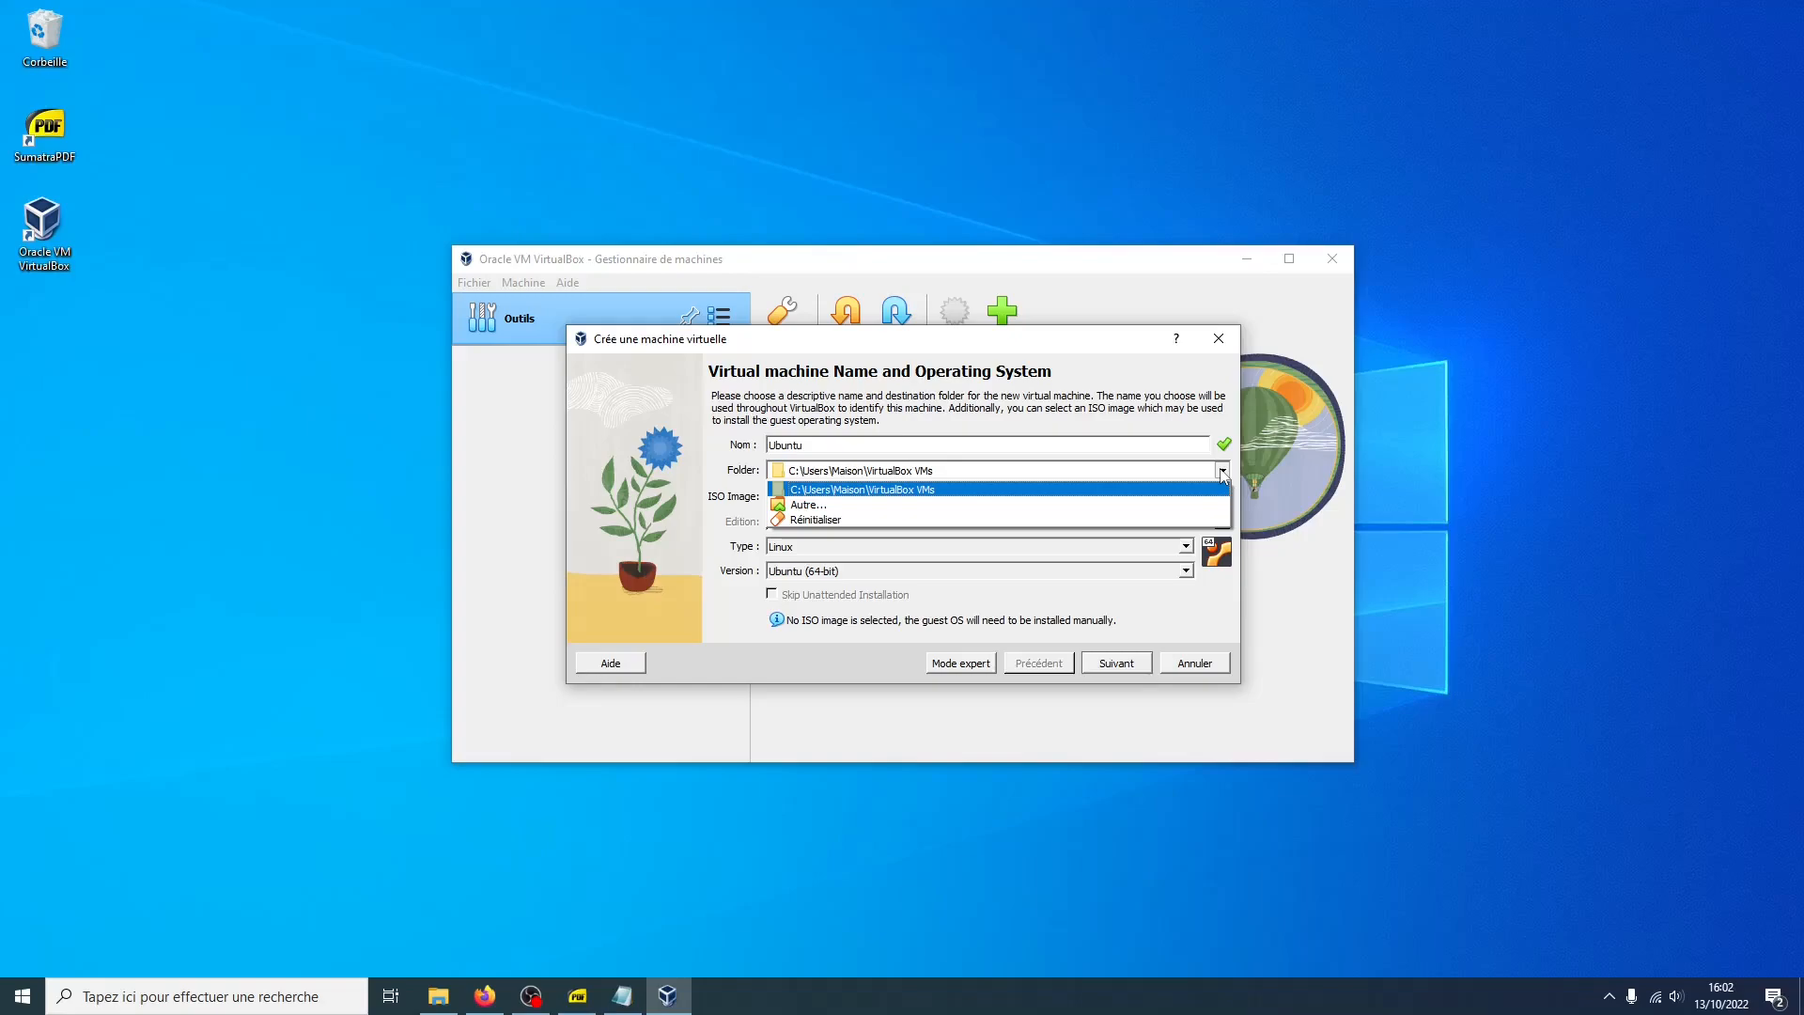
left_click(1180, 497)
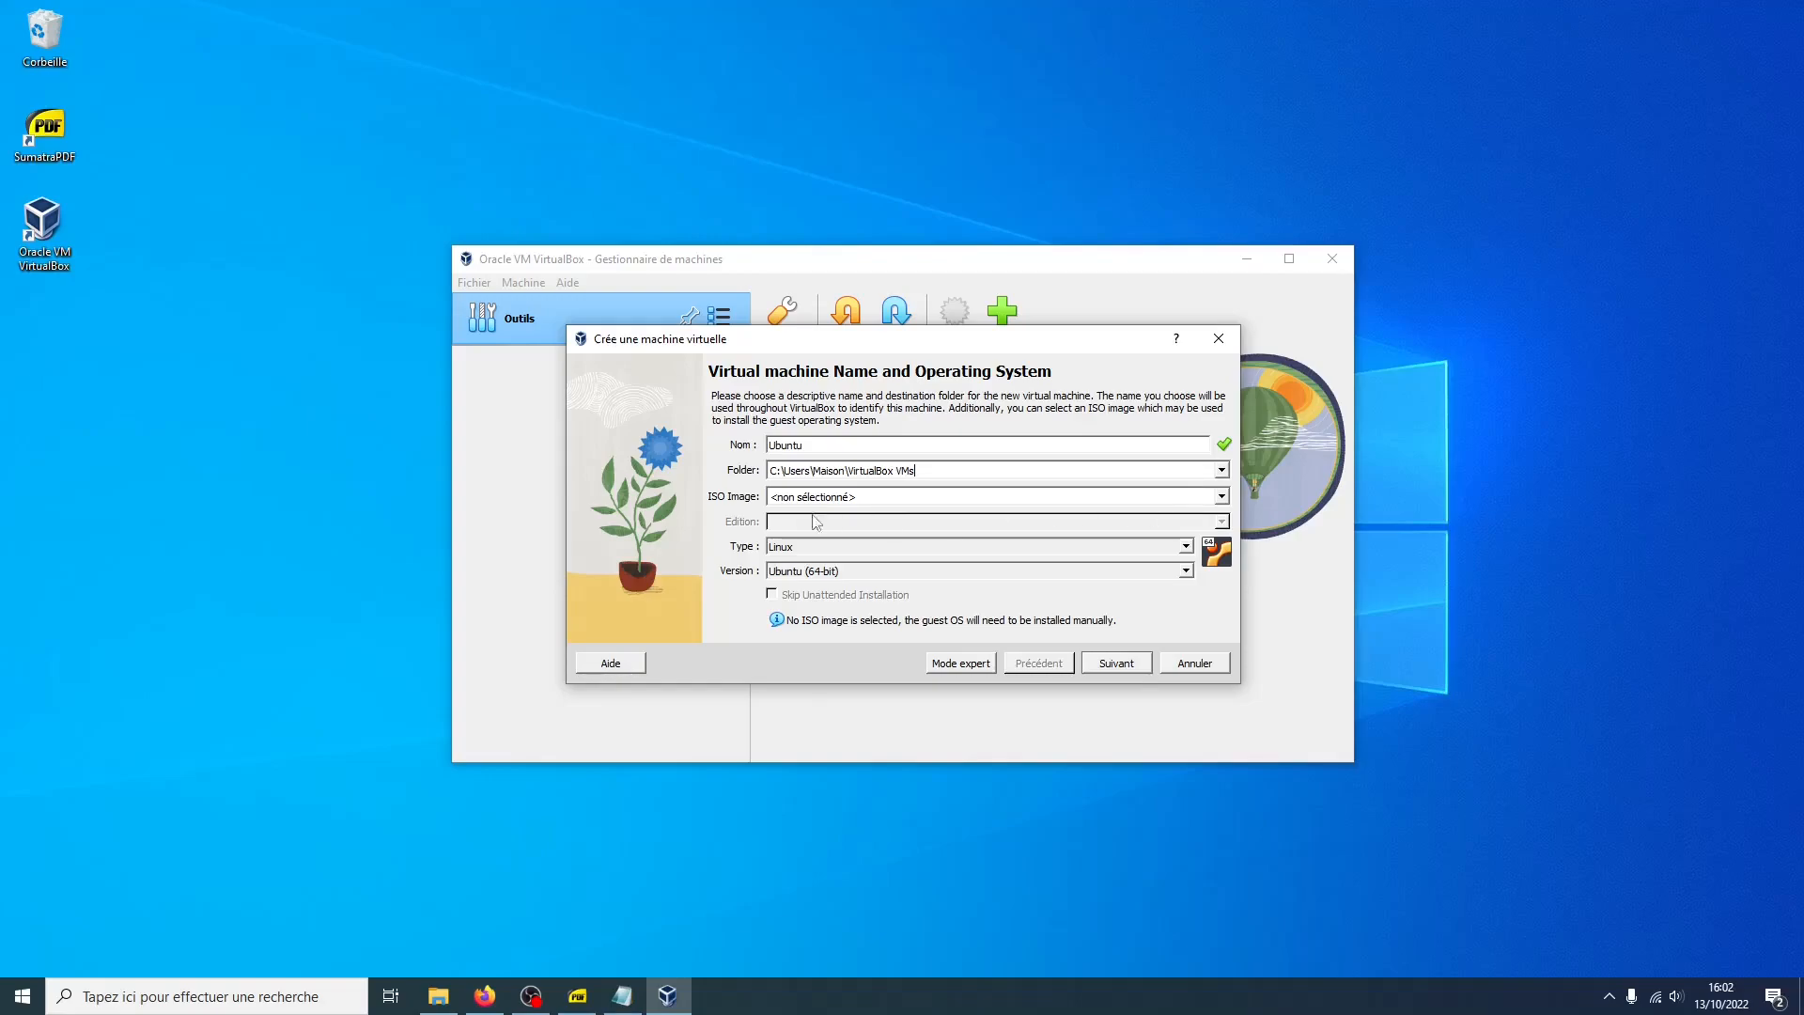
left_click(1221, 497)
left_click(1115, 527)
left_click(835, 519)
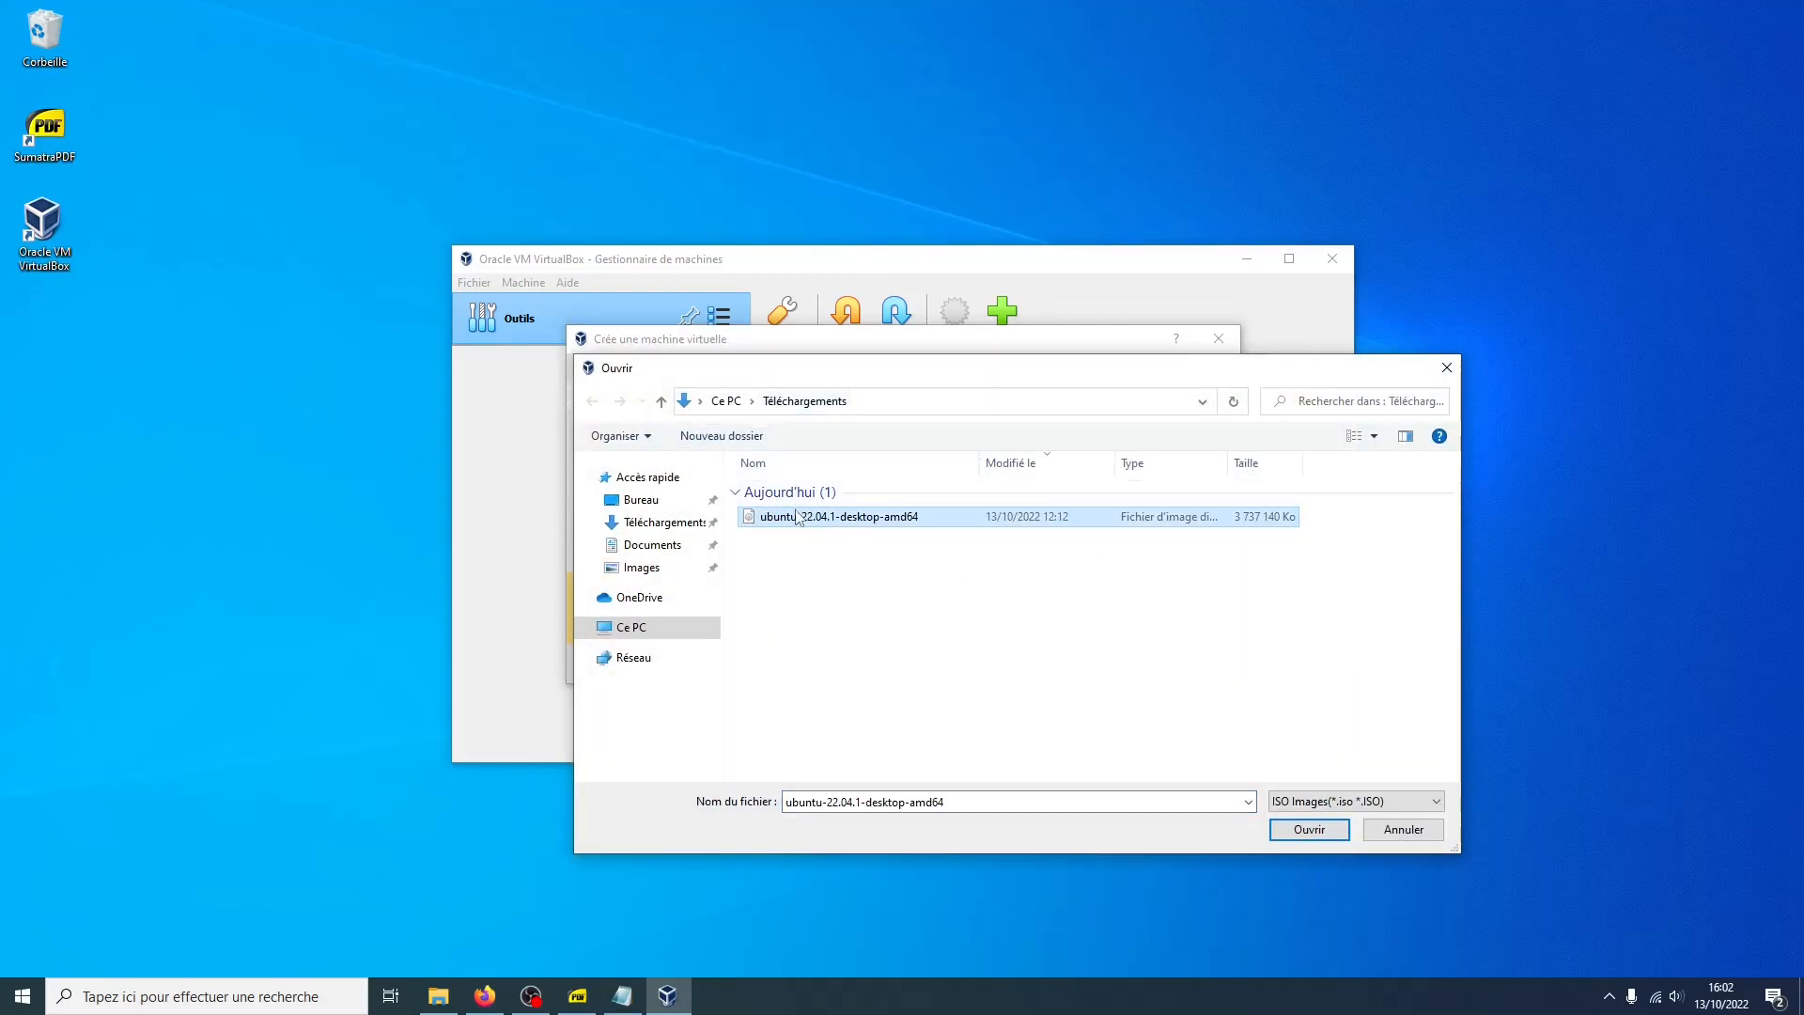
double_click(800, 518)
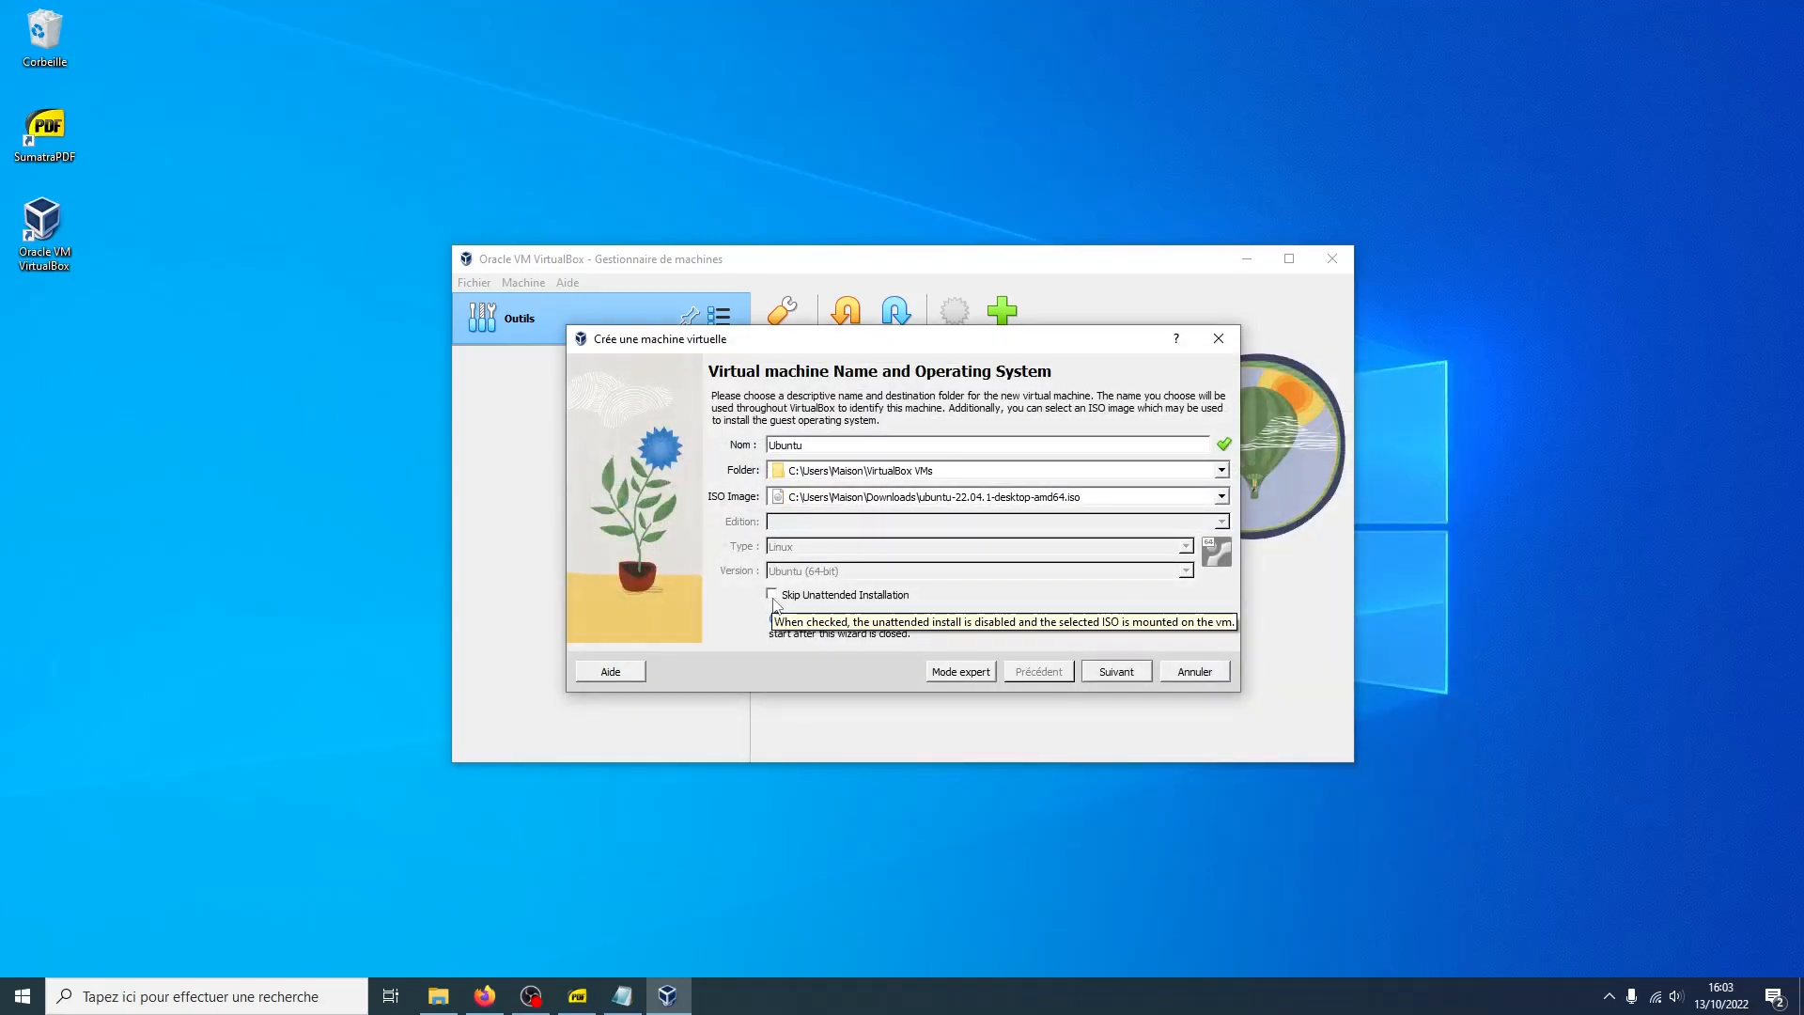
Enable Skip Unattended Installation and continue to the hardware page
left_click(771, 595)
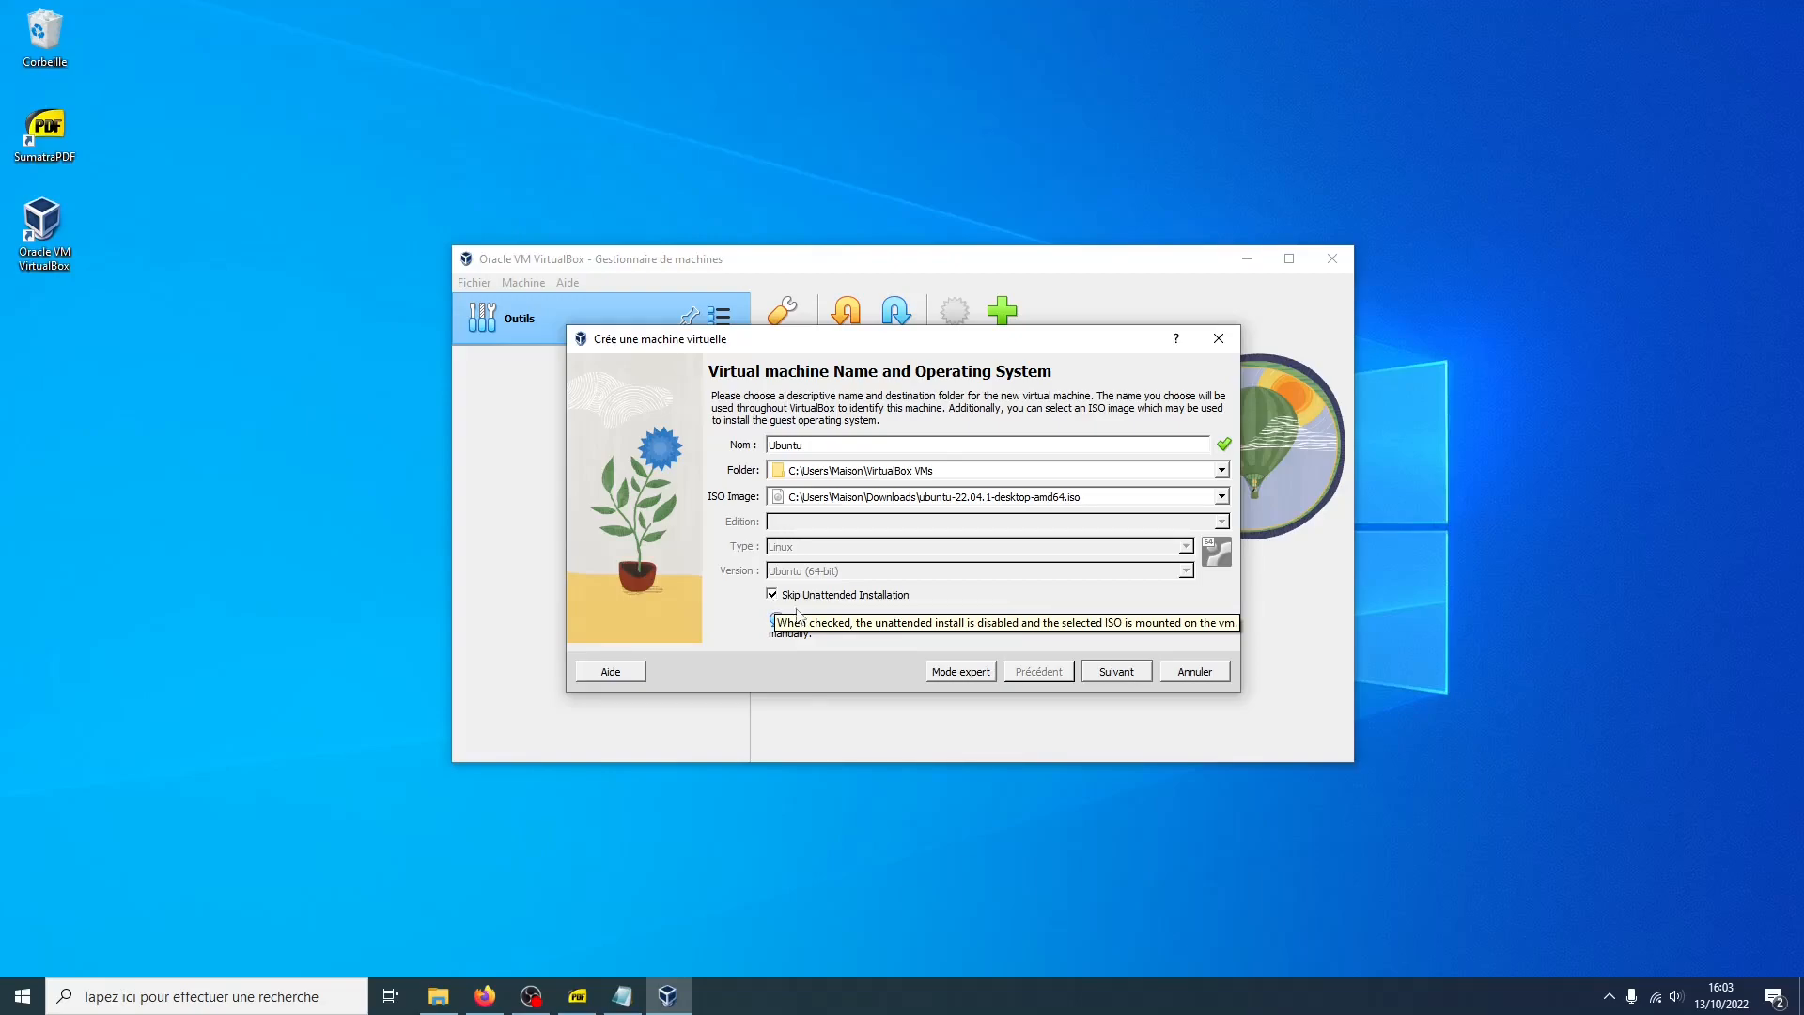
left_click(1103, 674)
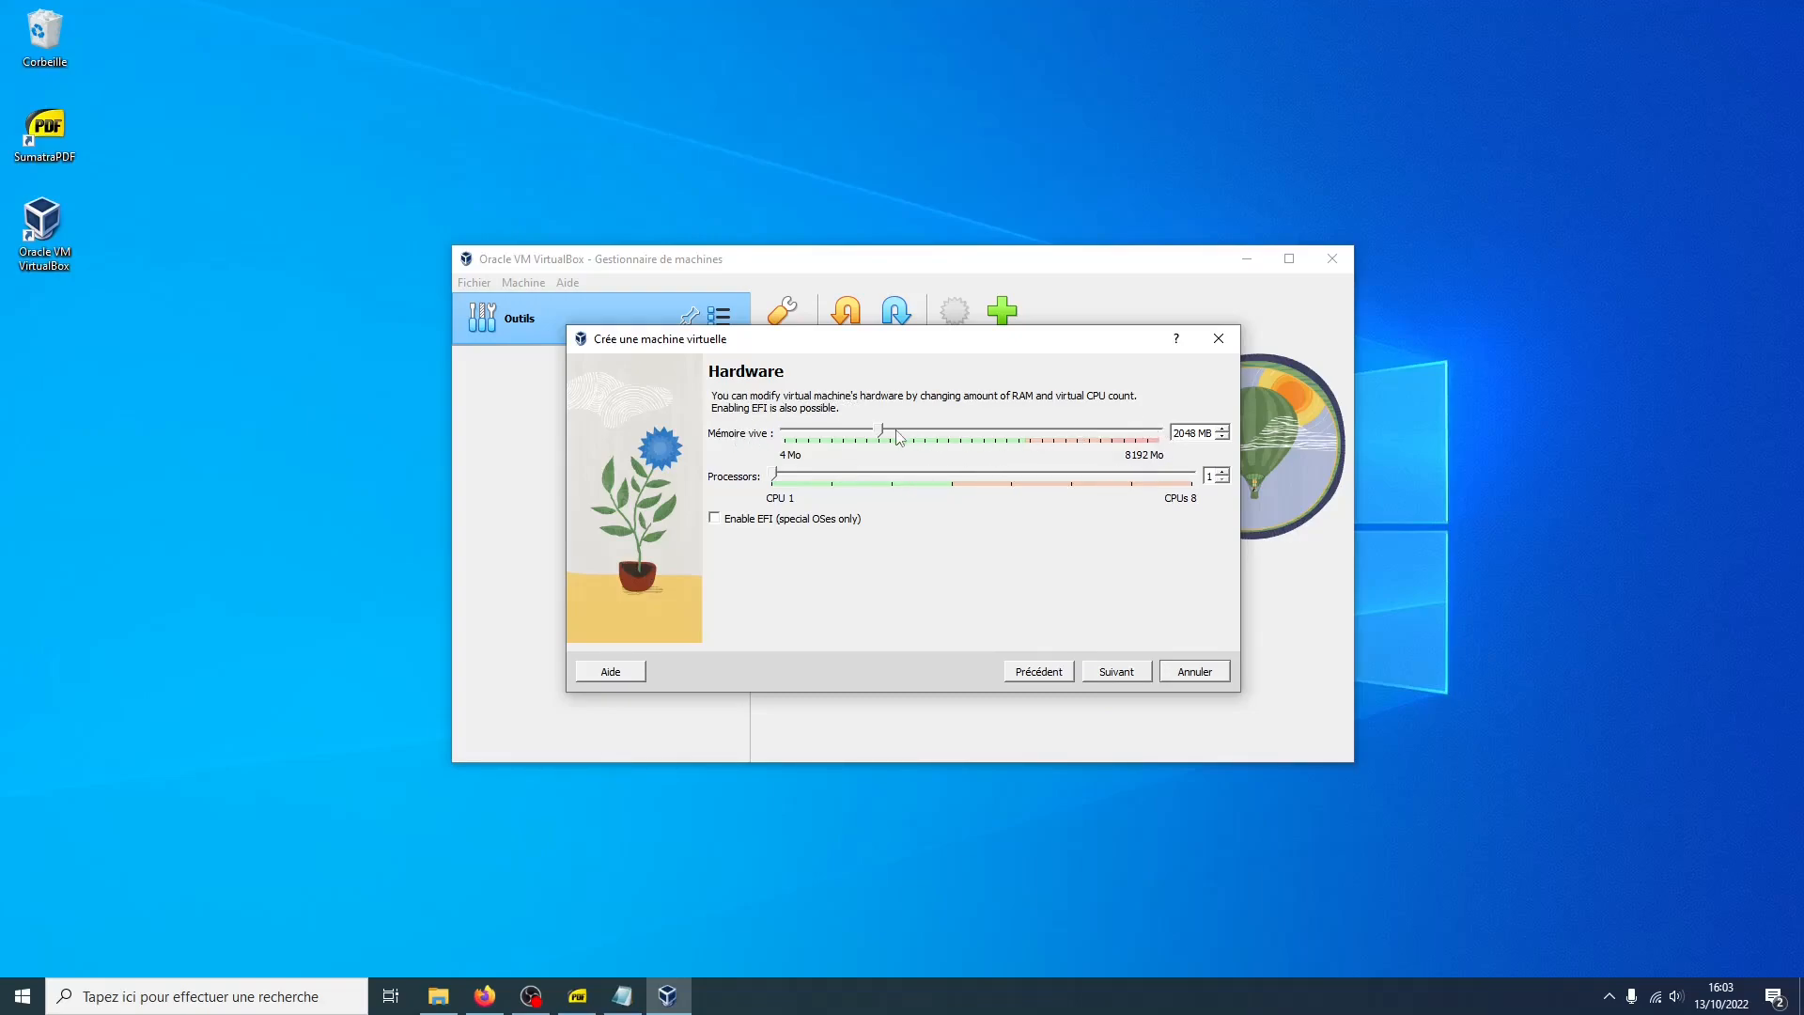
Allocate 4096 MB of memory and 4 processors to the virtual machine, then continue
left_click_drag(883, 438, 978, 445)
left_click_drag(788, 482, 927, 482)
left_click(1092, 677)
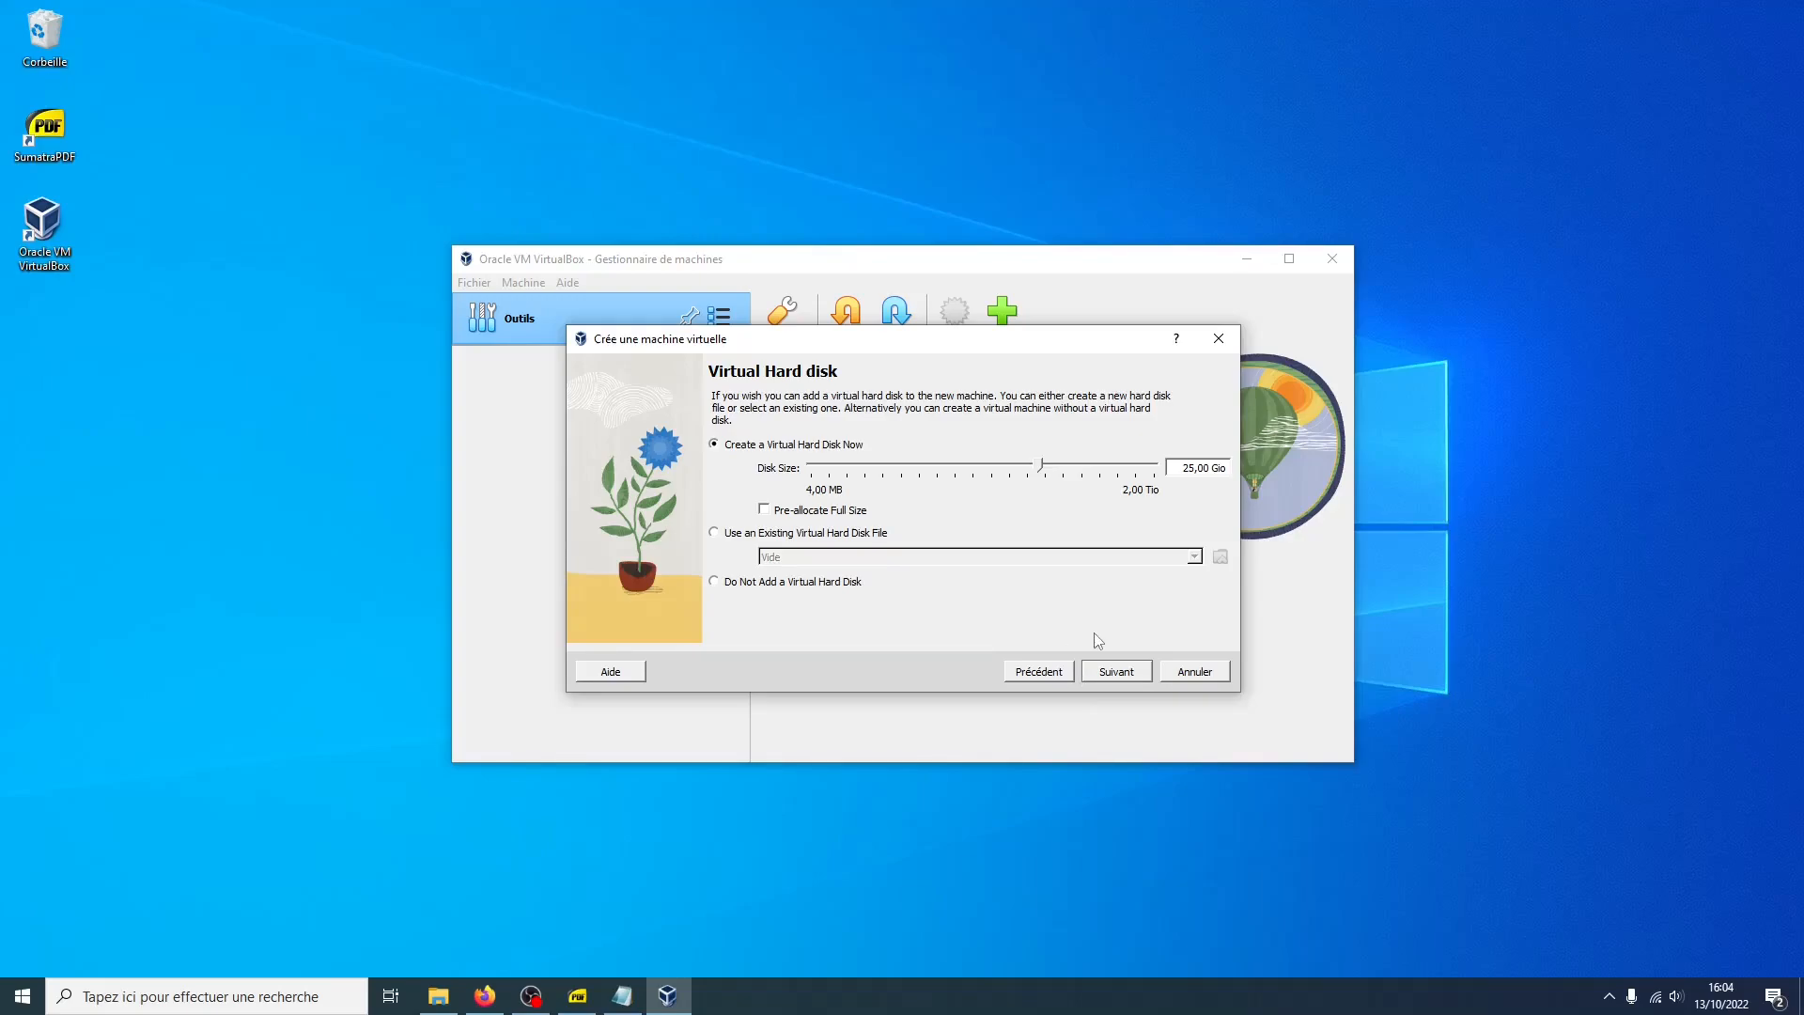
Set the virtual hard disk size to 70 GB and finish creating the virtual machine
left_click_drag(1183, 469, 1194, 473)
type("70")
left_click(1096, 673)
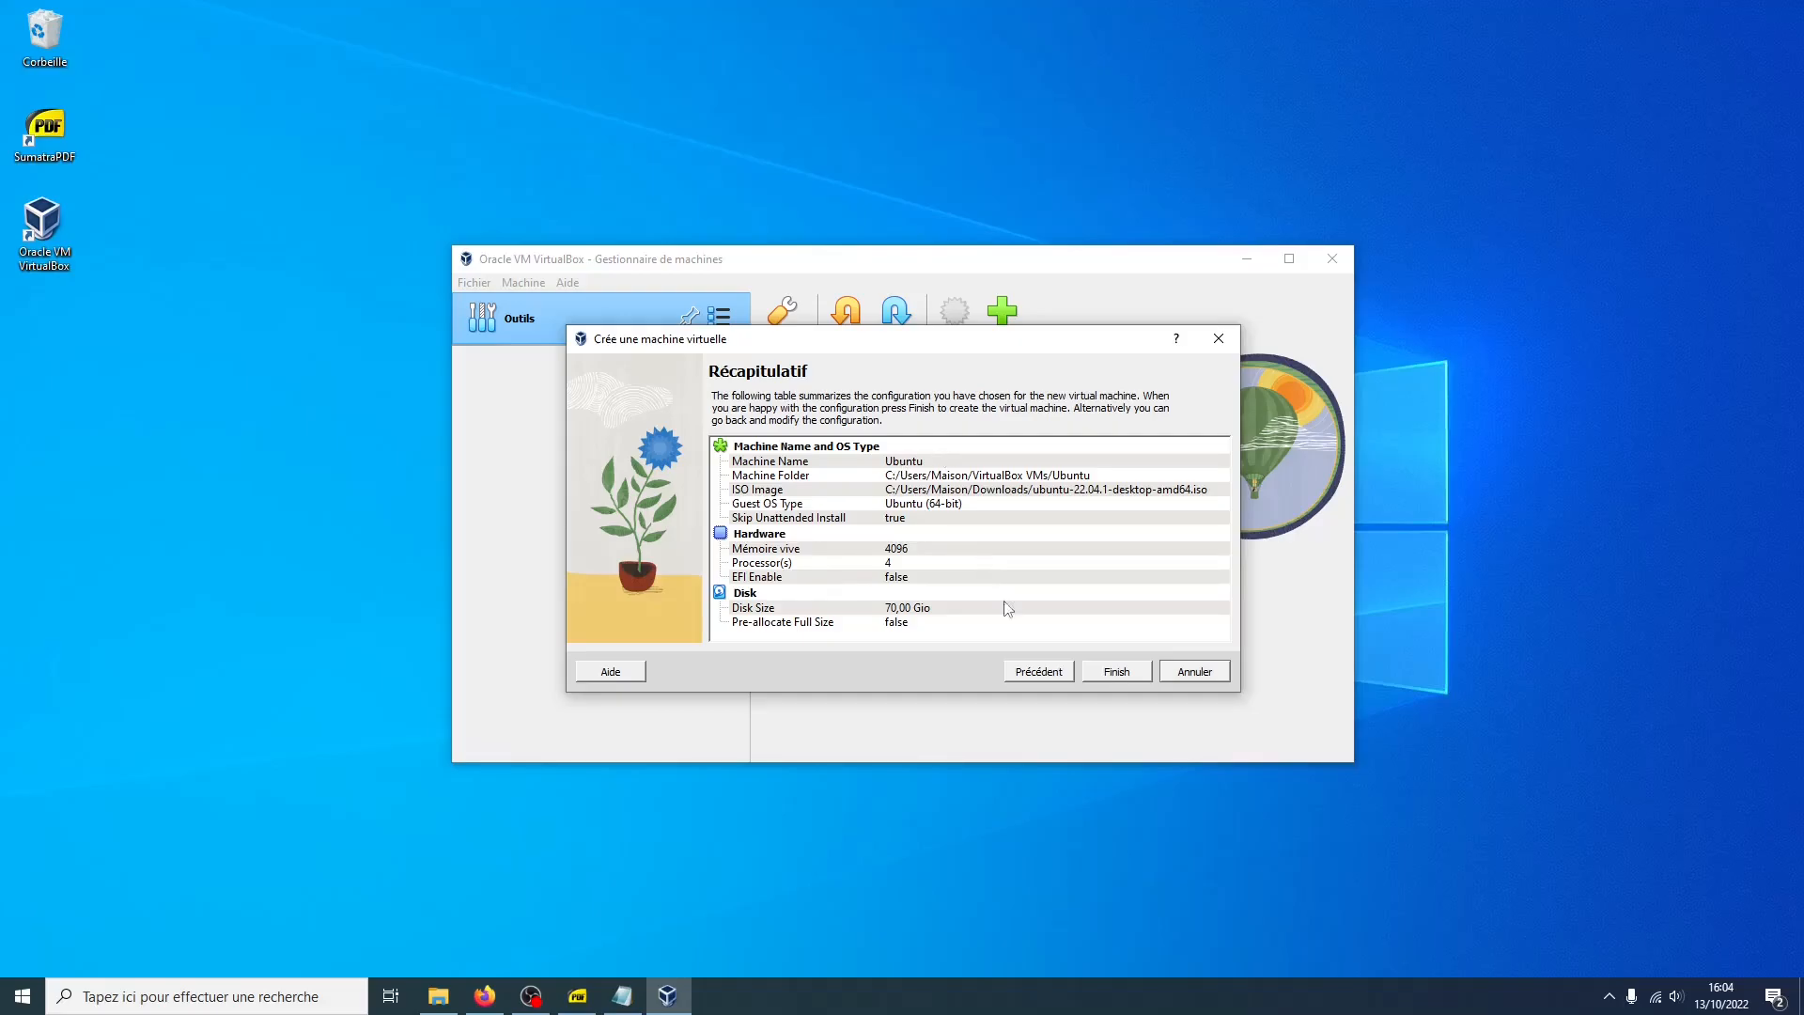
left_click(1103, 675)
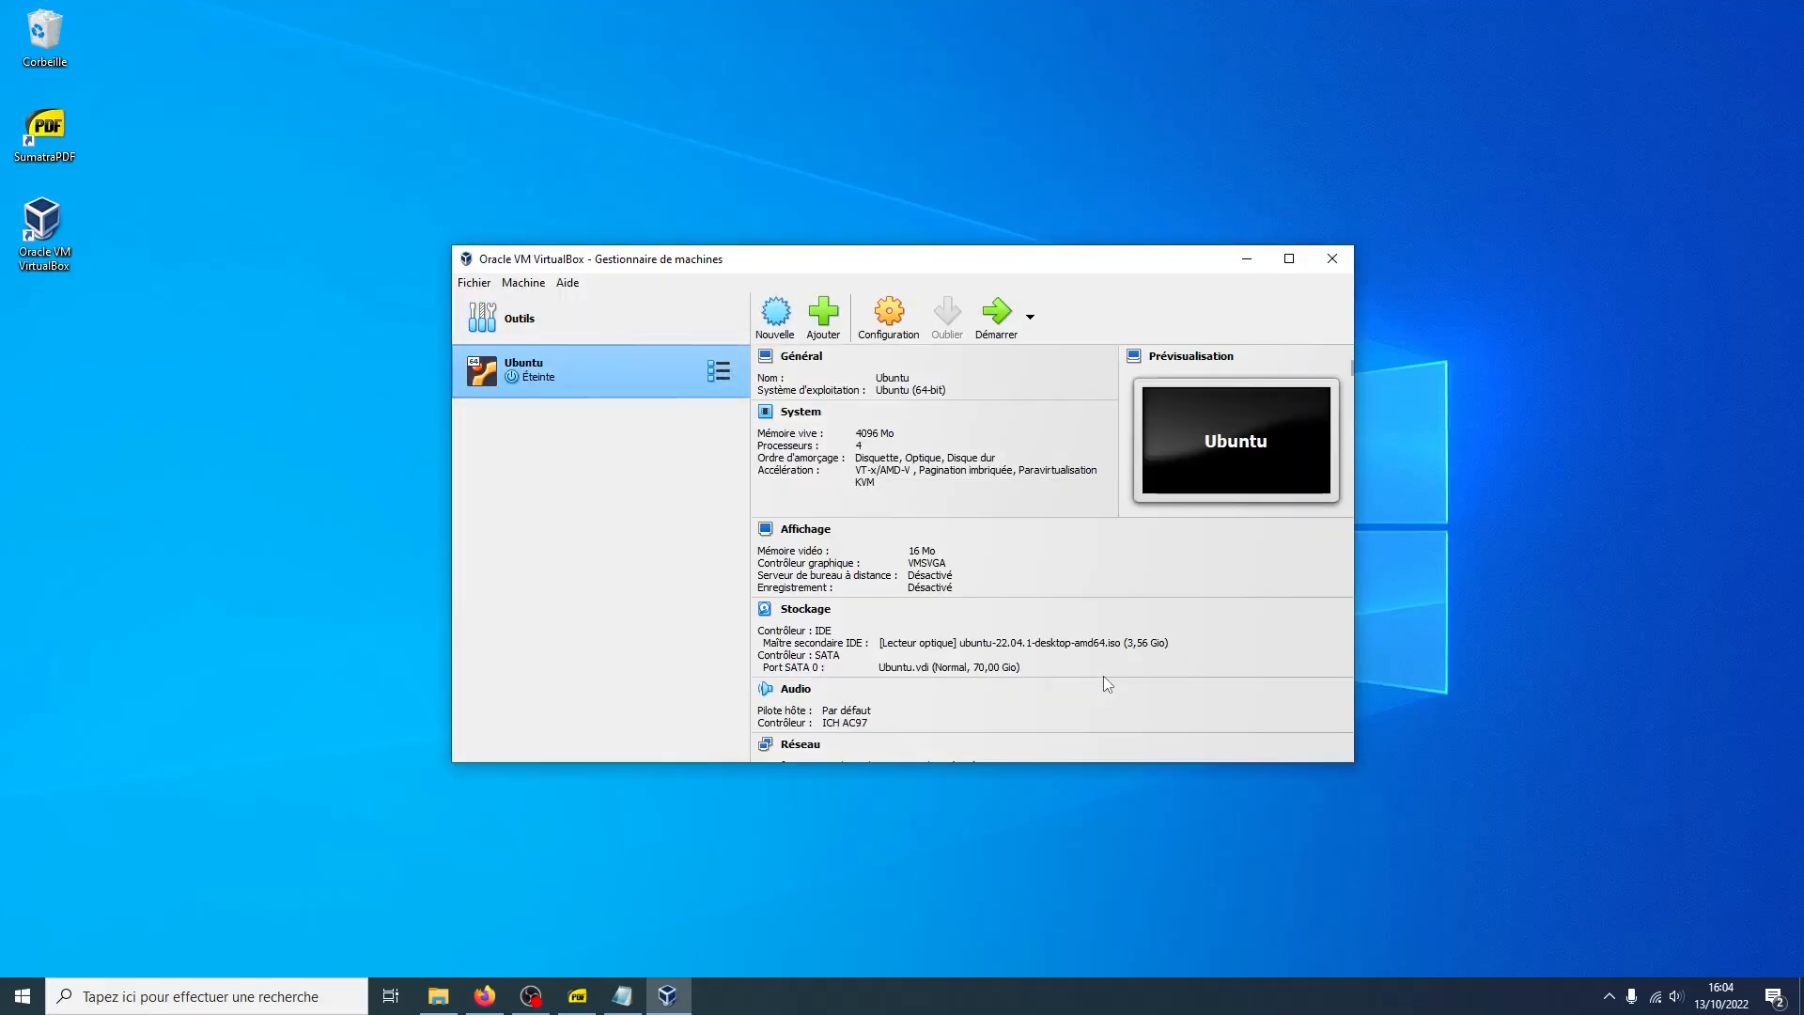
Open the Ubuntu machine's settings and review the System, Processor and Storage pages, including the Ubuntu.vdi disk
left_click(890, 319)
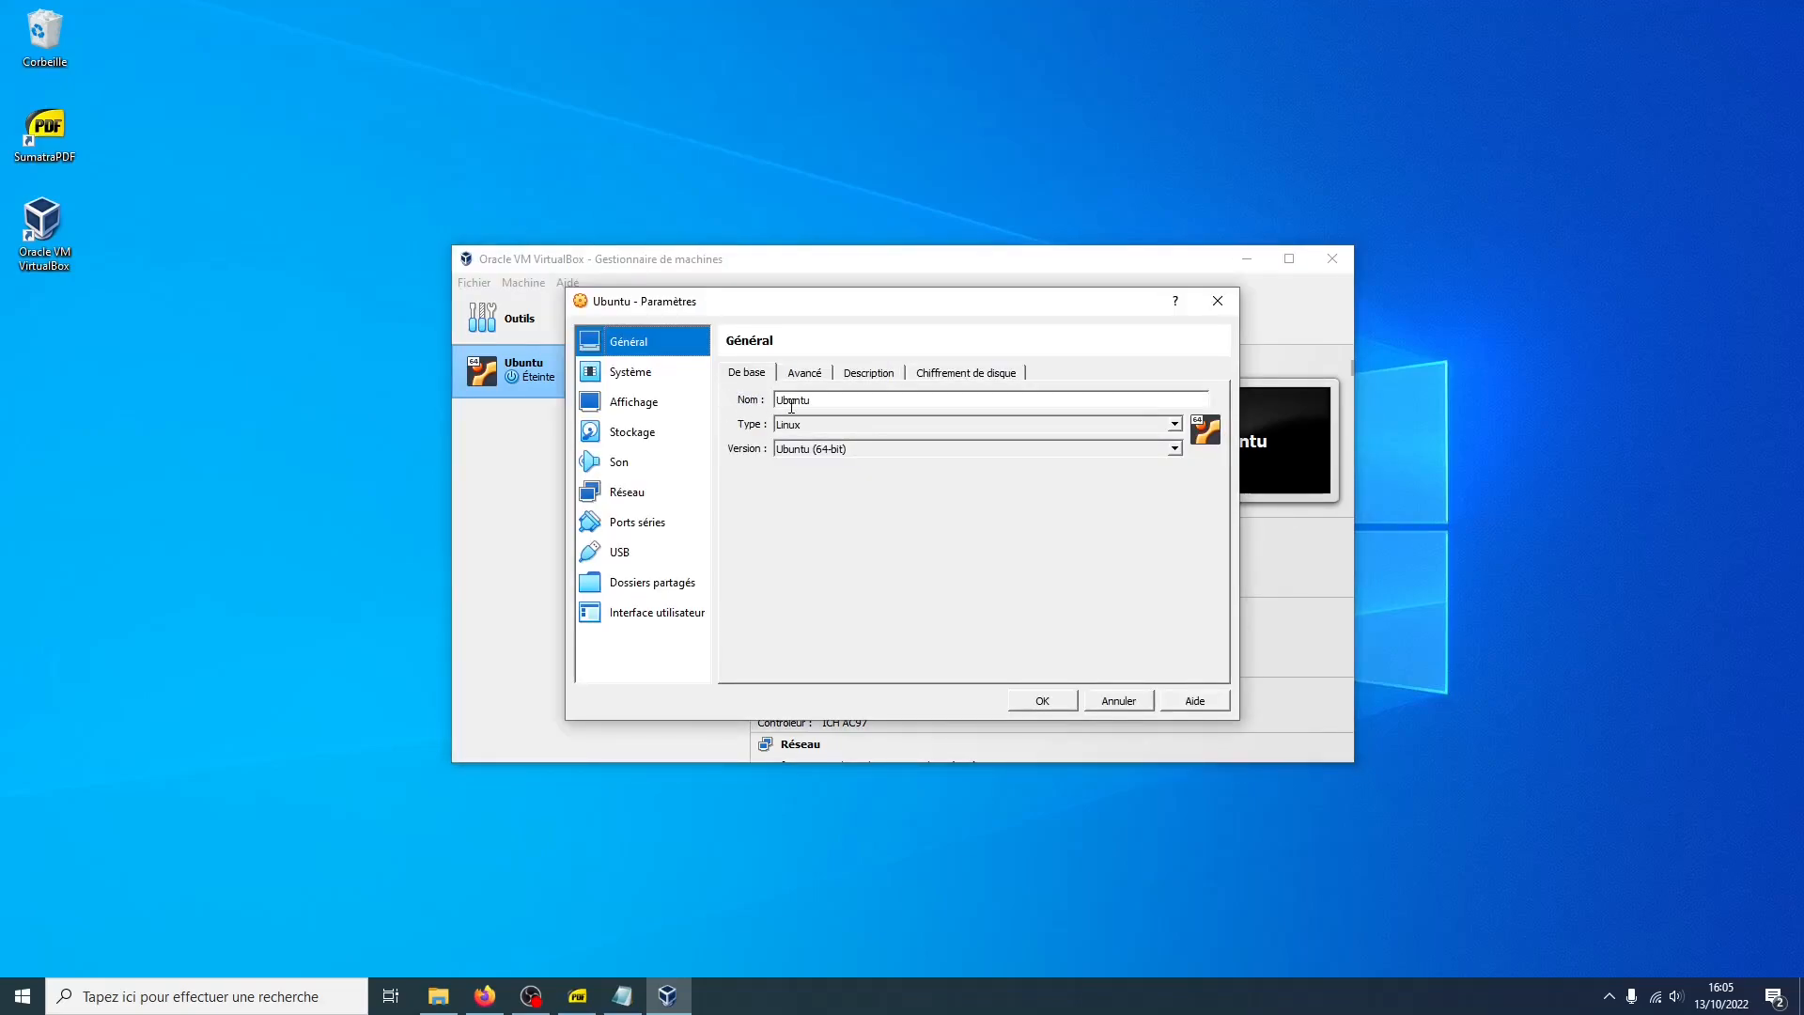
left_click(631, 372)
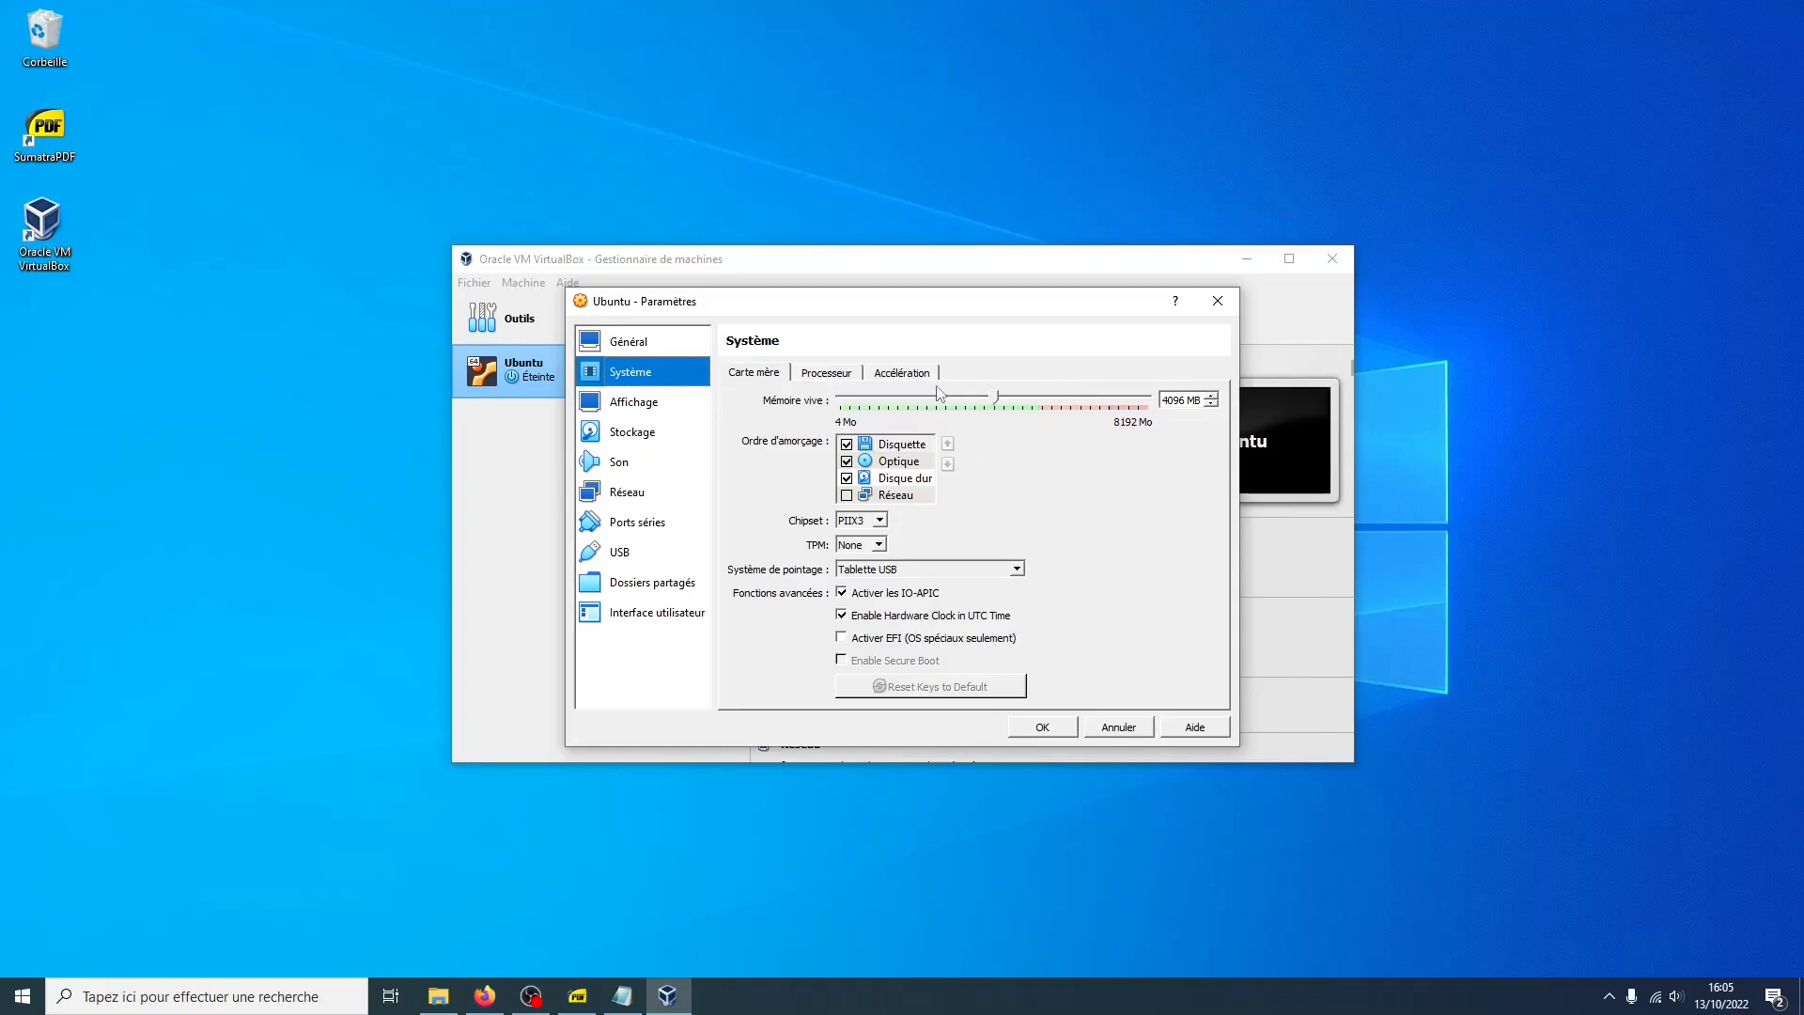
left_click(827, 372)
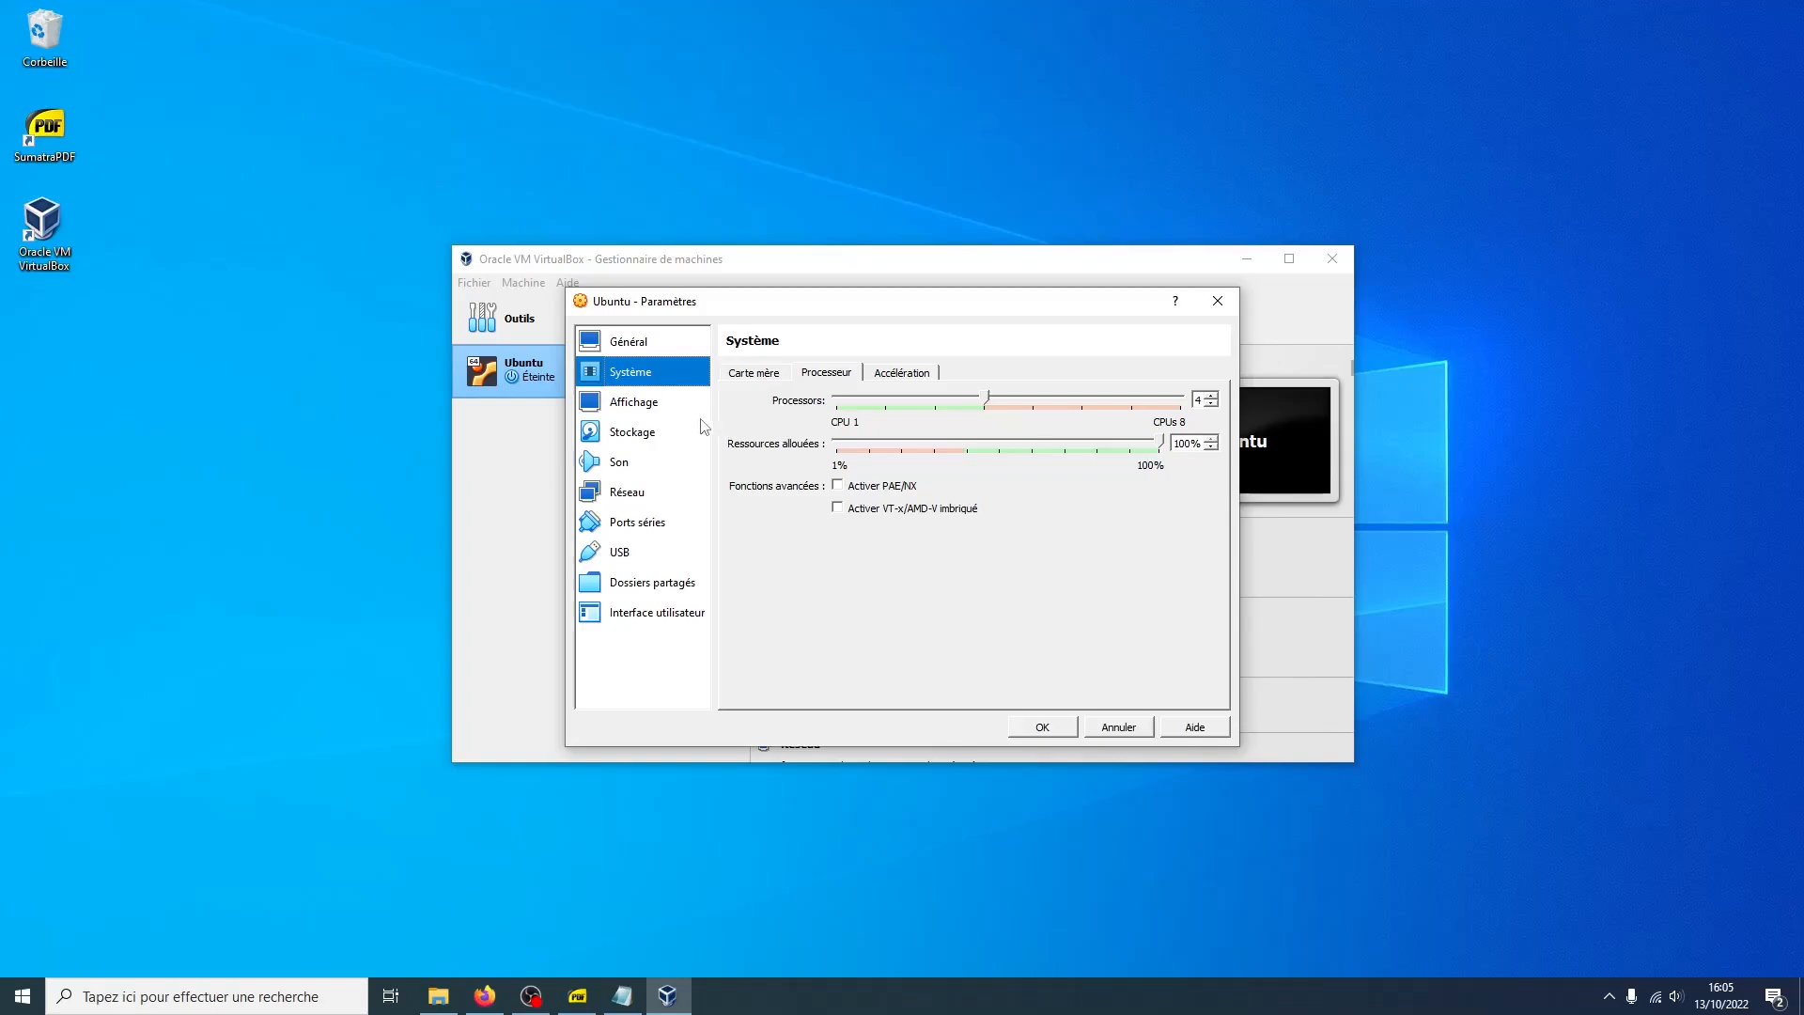
left_click(640, 432)
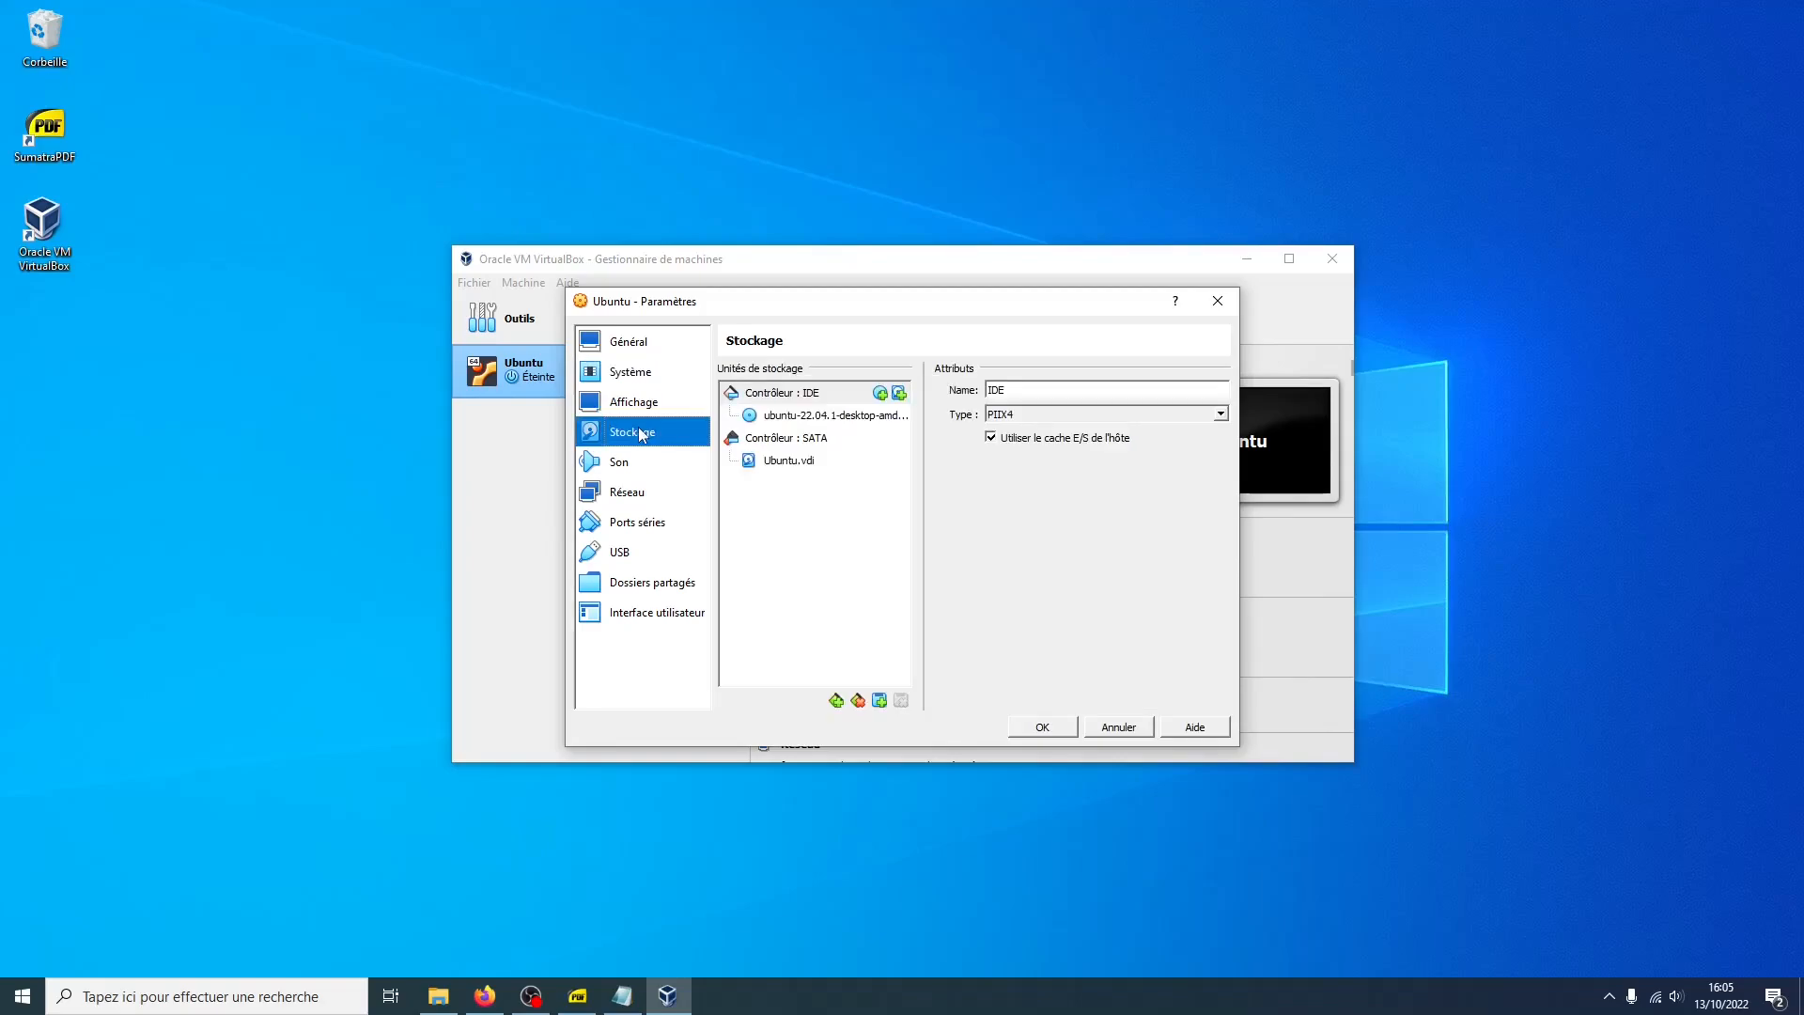
left_click(772, 465)
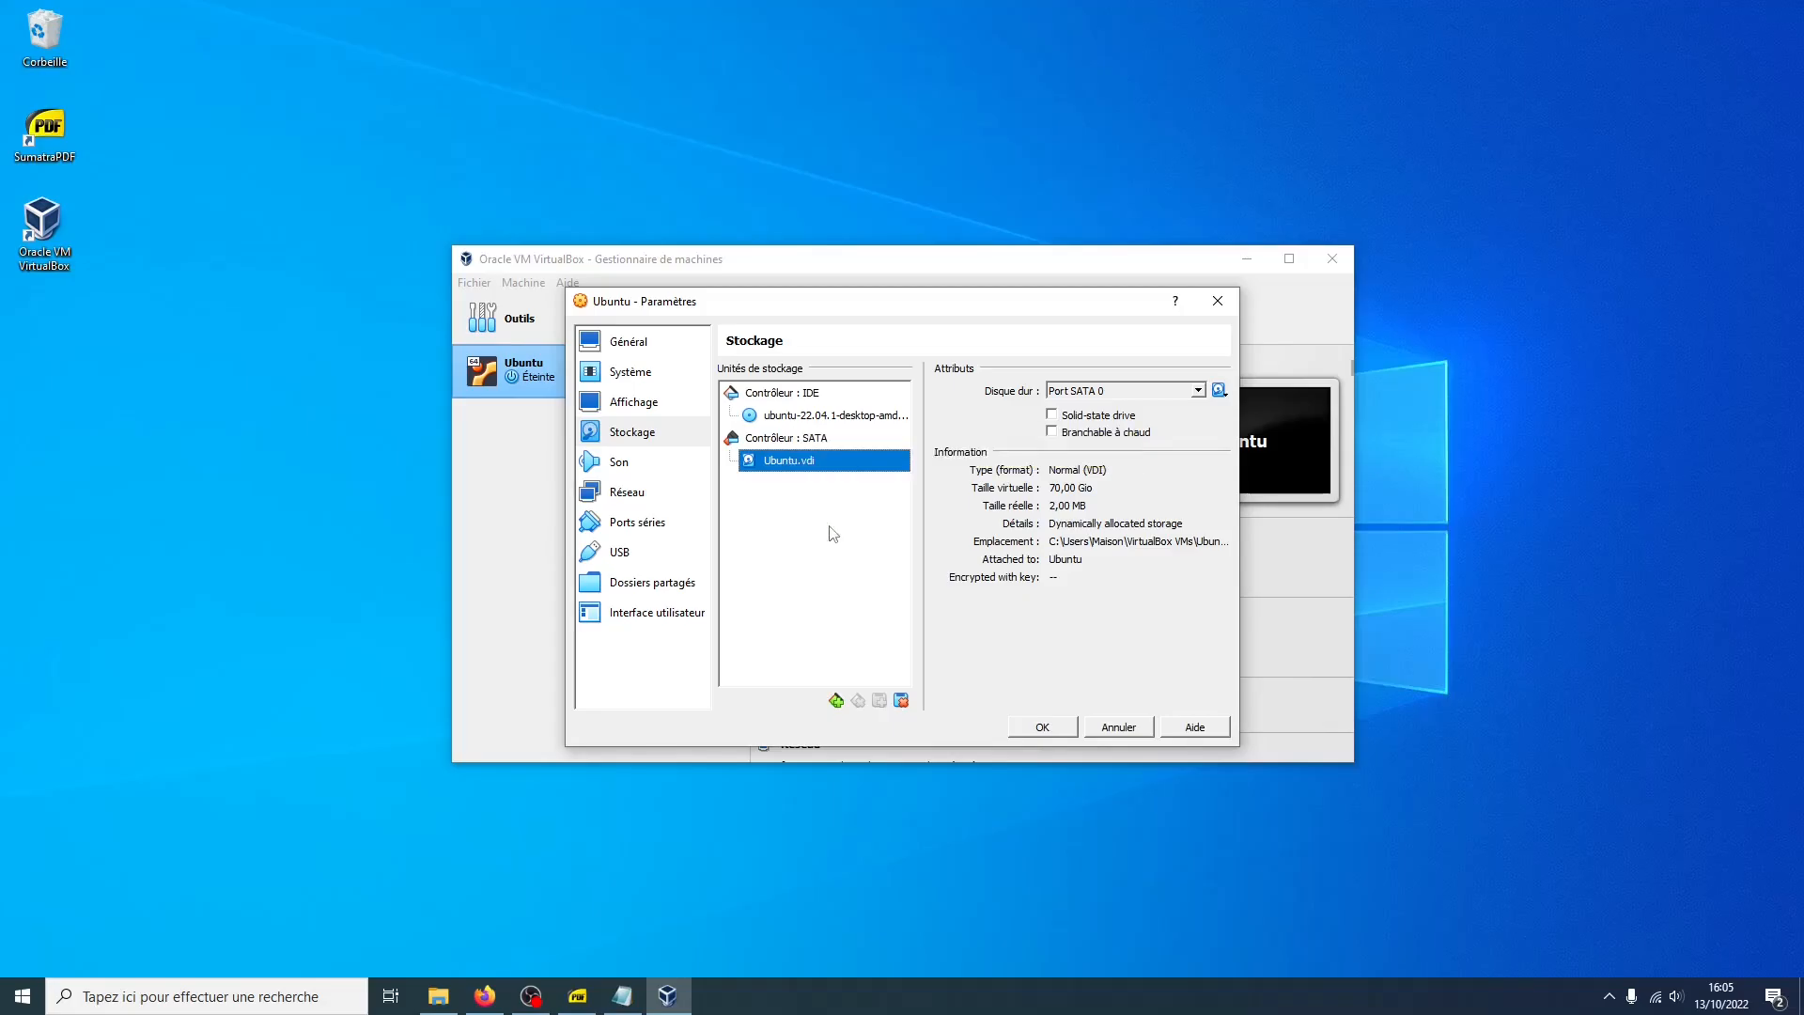
Close the settings dialog, start the Ubuntu virtual machine and dismiss its notification panel
left_click(1019, 723)
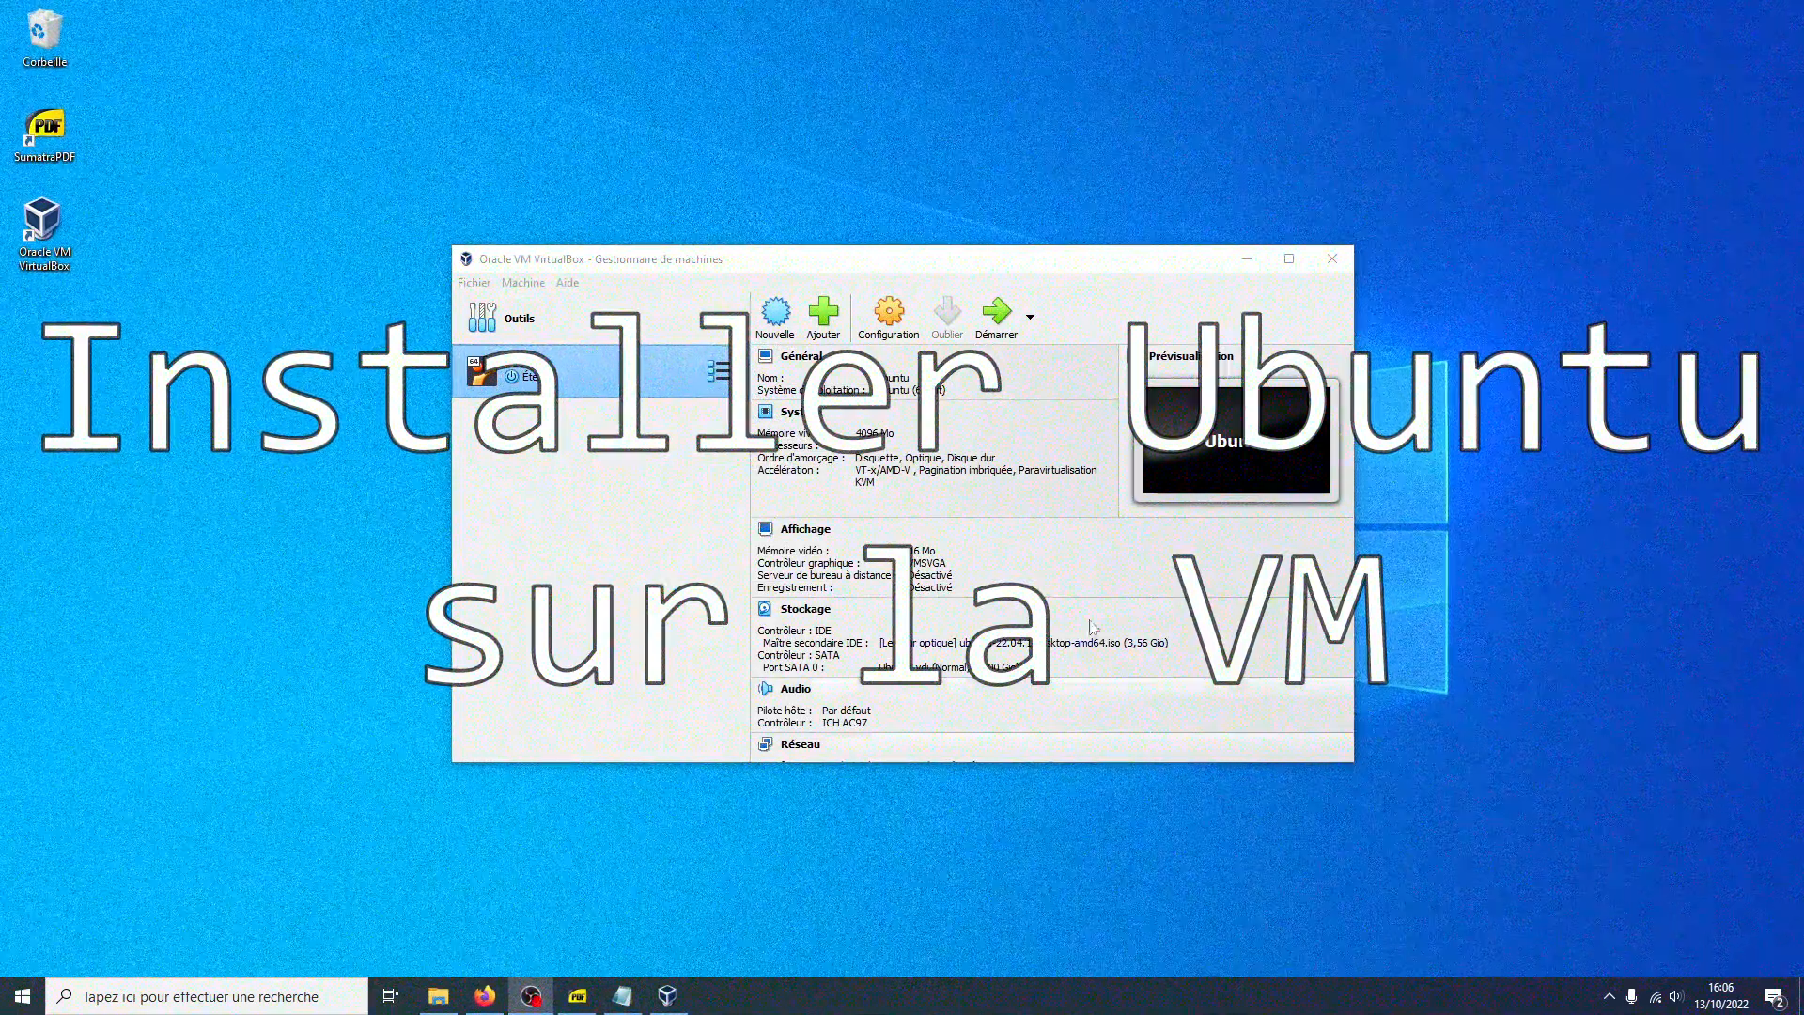
left_click(991, 332)
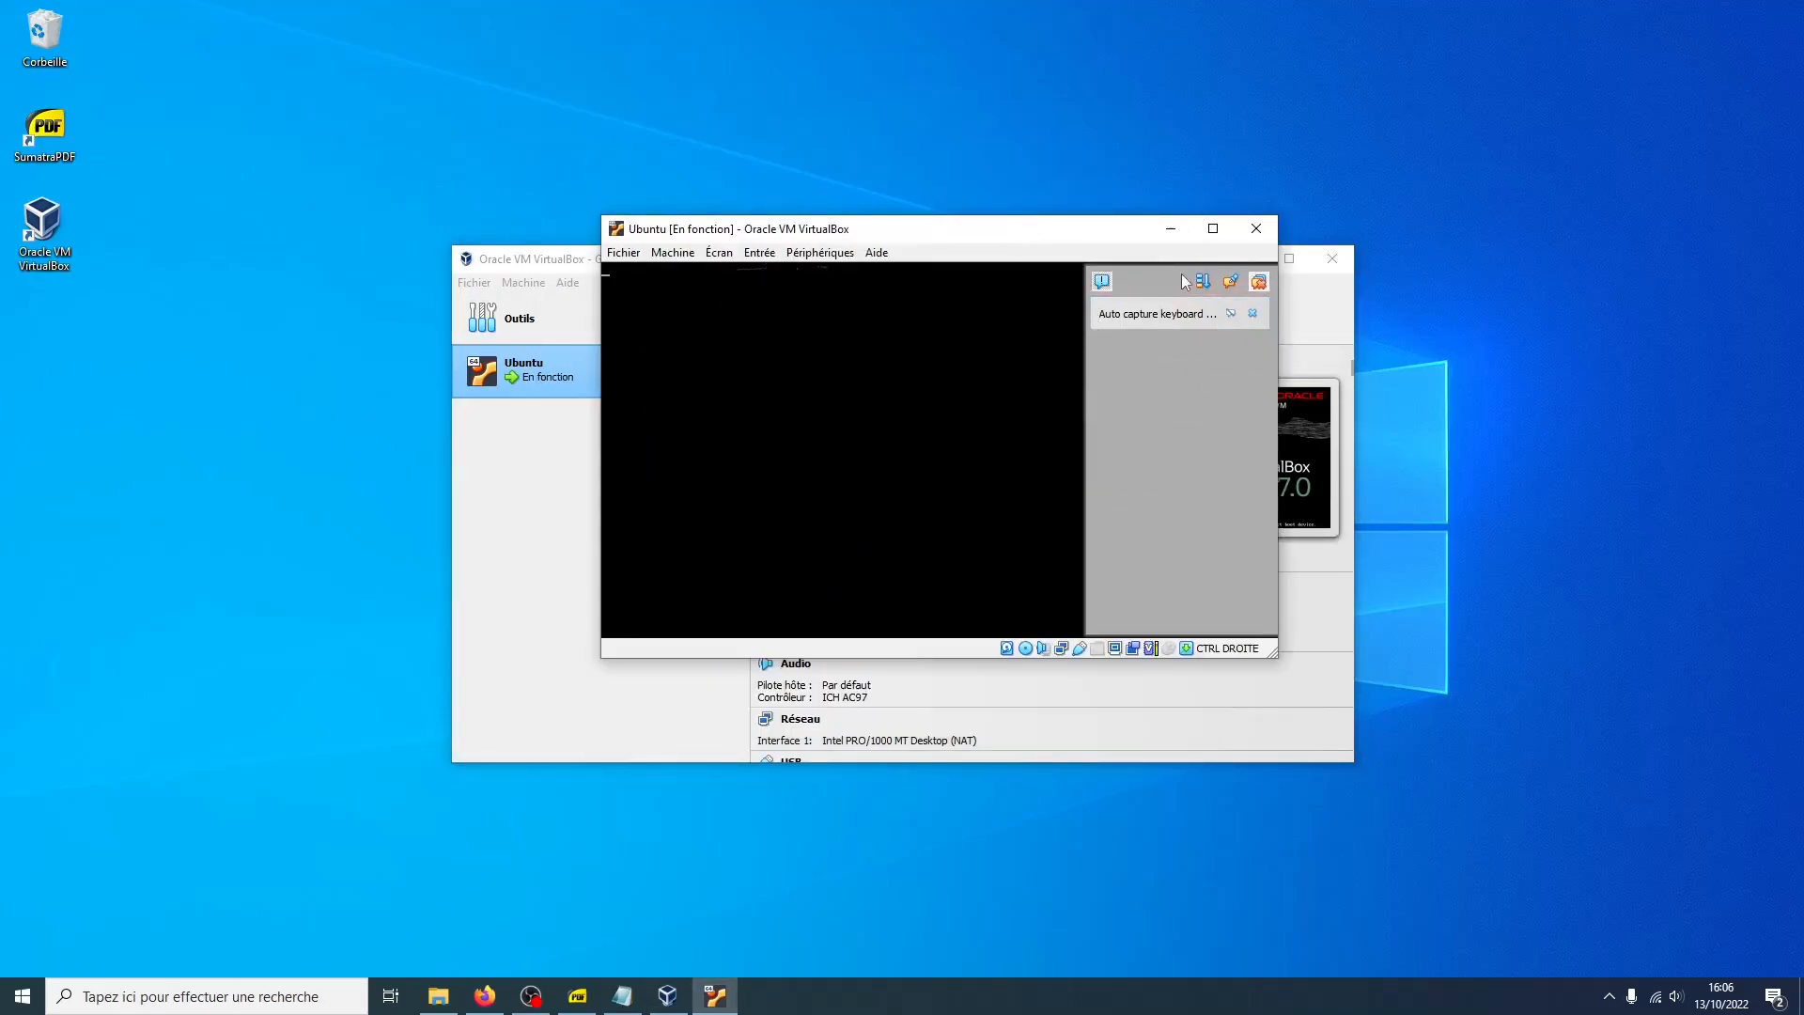
left_click(1257, 282)
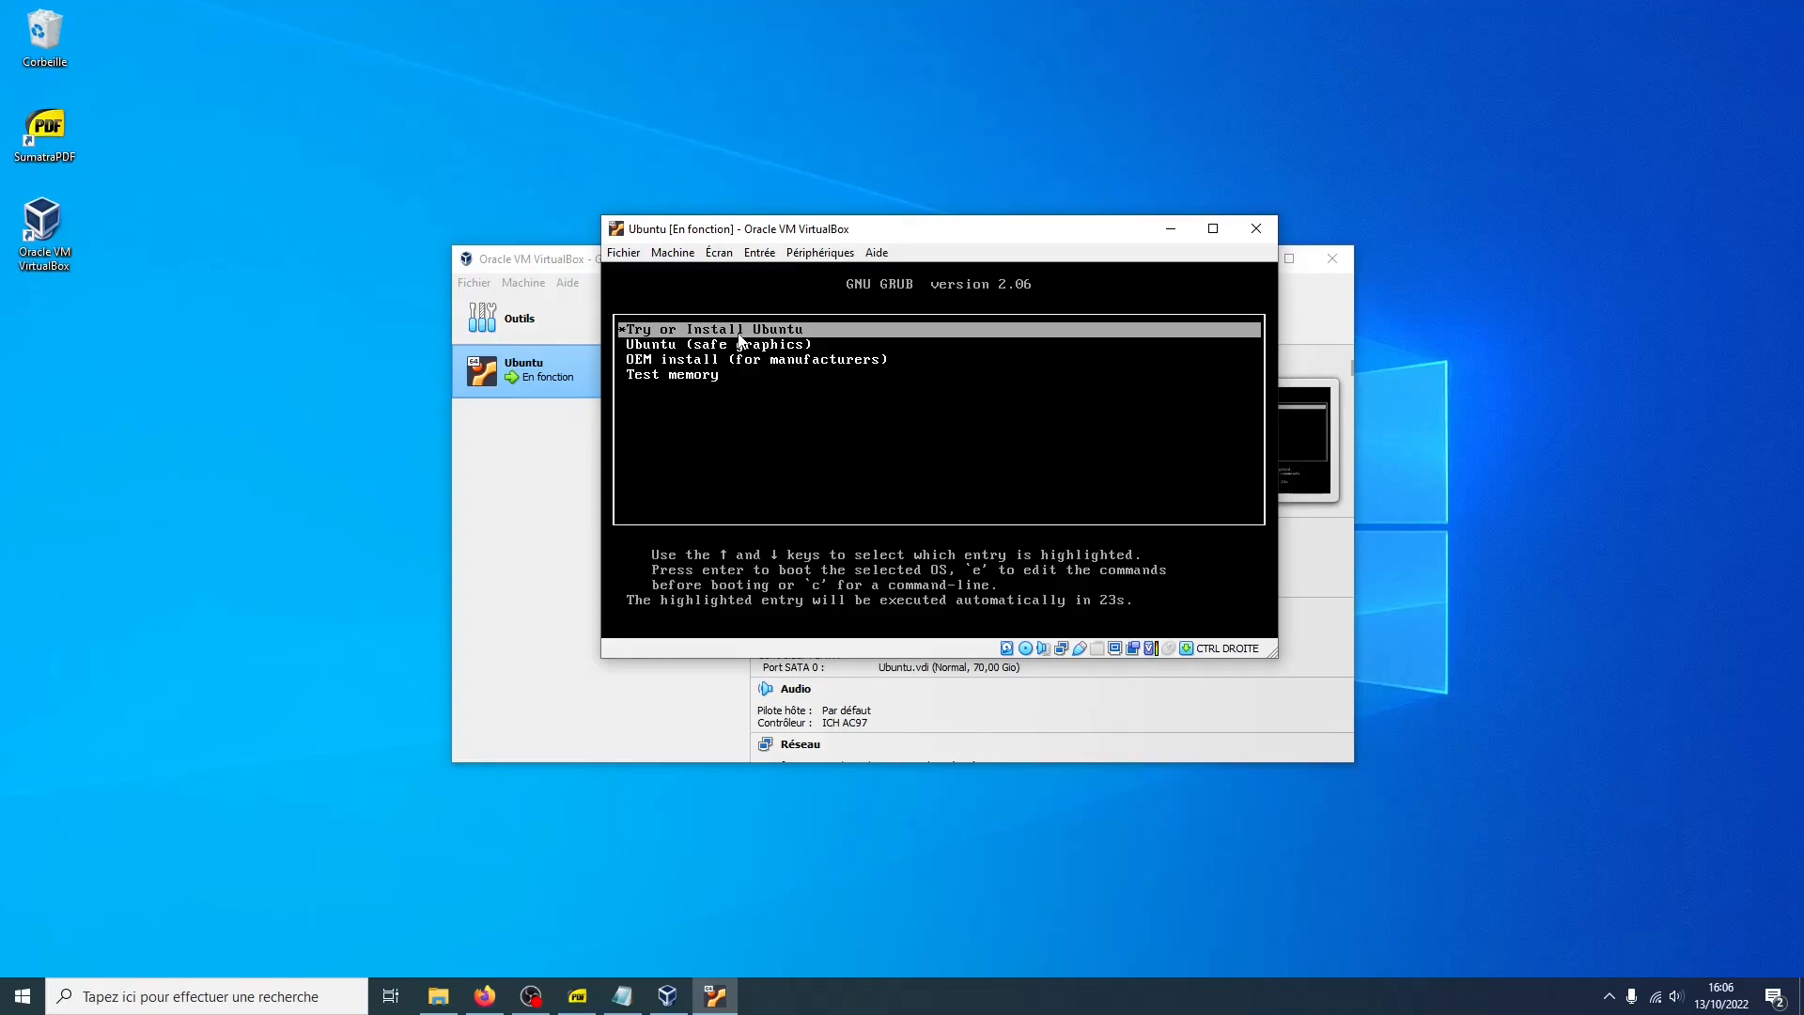
Let the VM capture keyboard and mouse without showing the message again, and boot the Try or Install Ubuntu entry
left_click(776, 452)
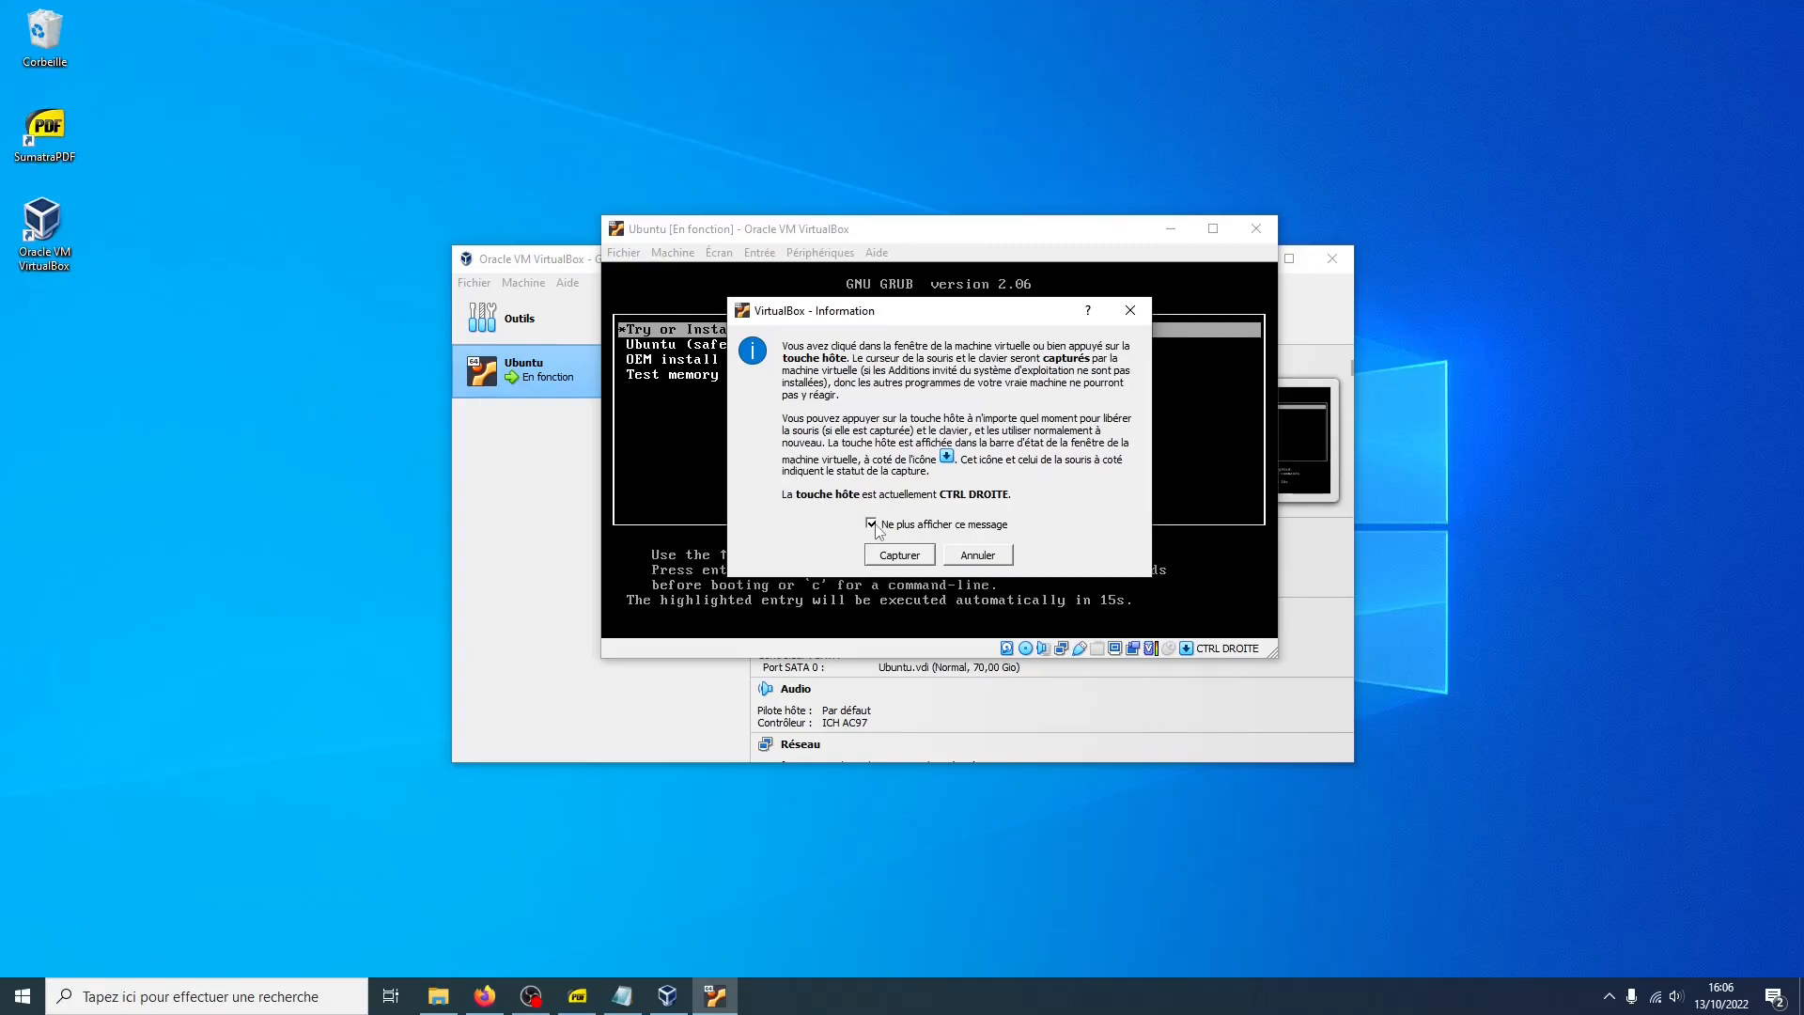
left_click(899, 555)
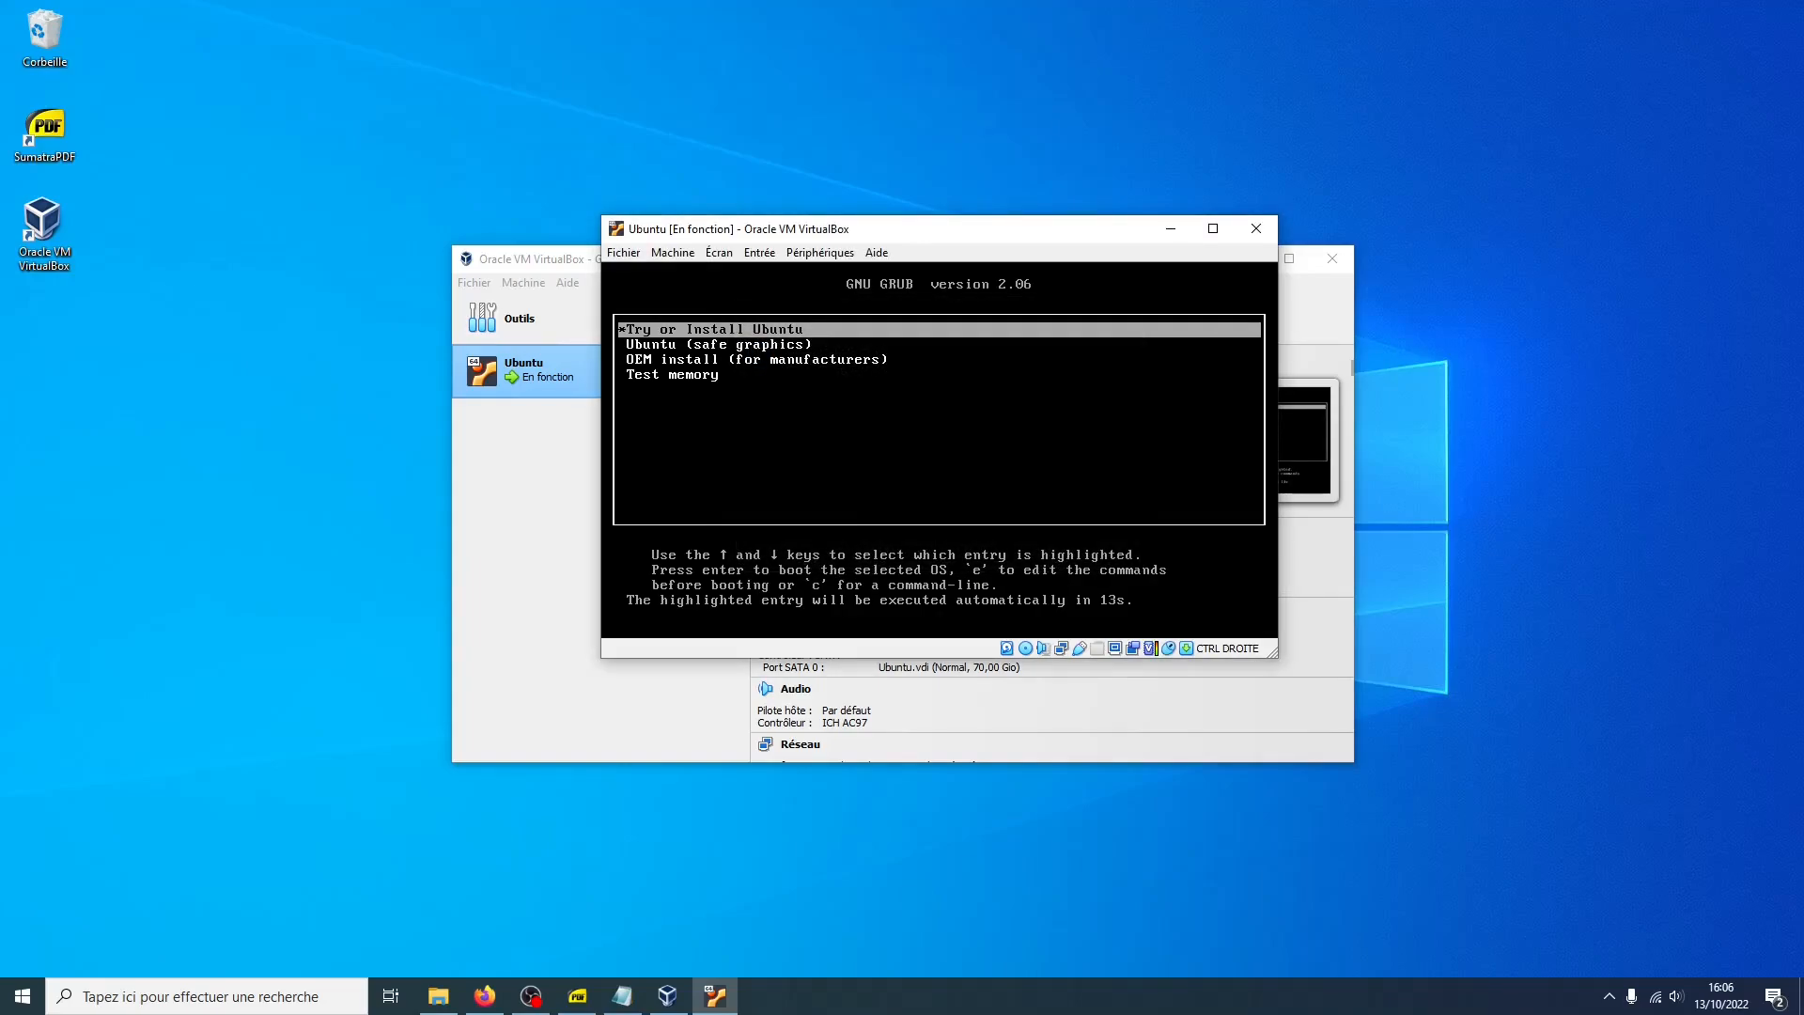
key("Up")
key("Down")
key("Up")
key("Return")
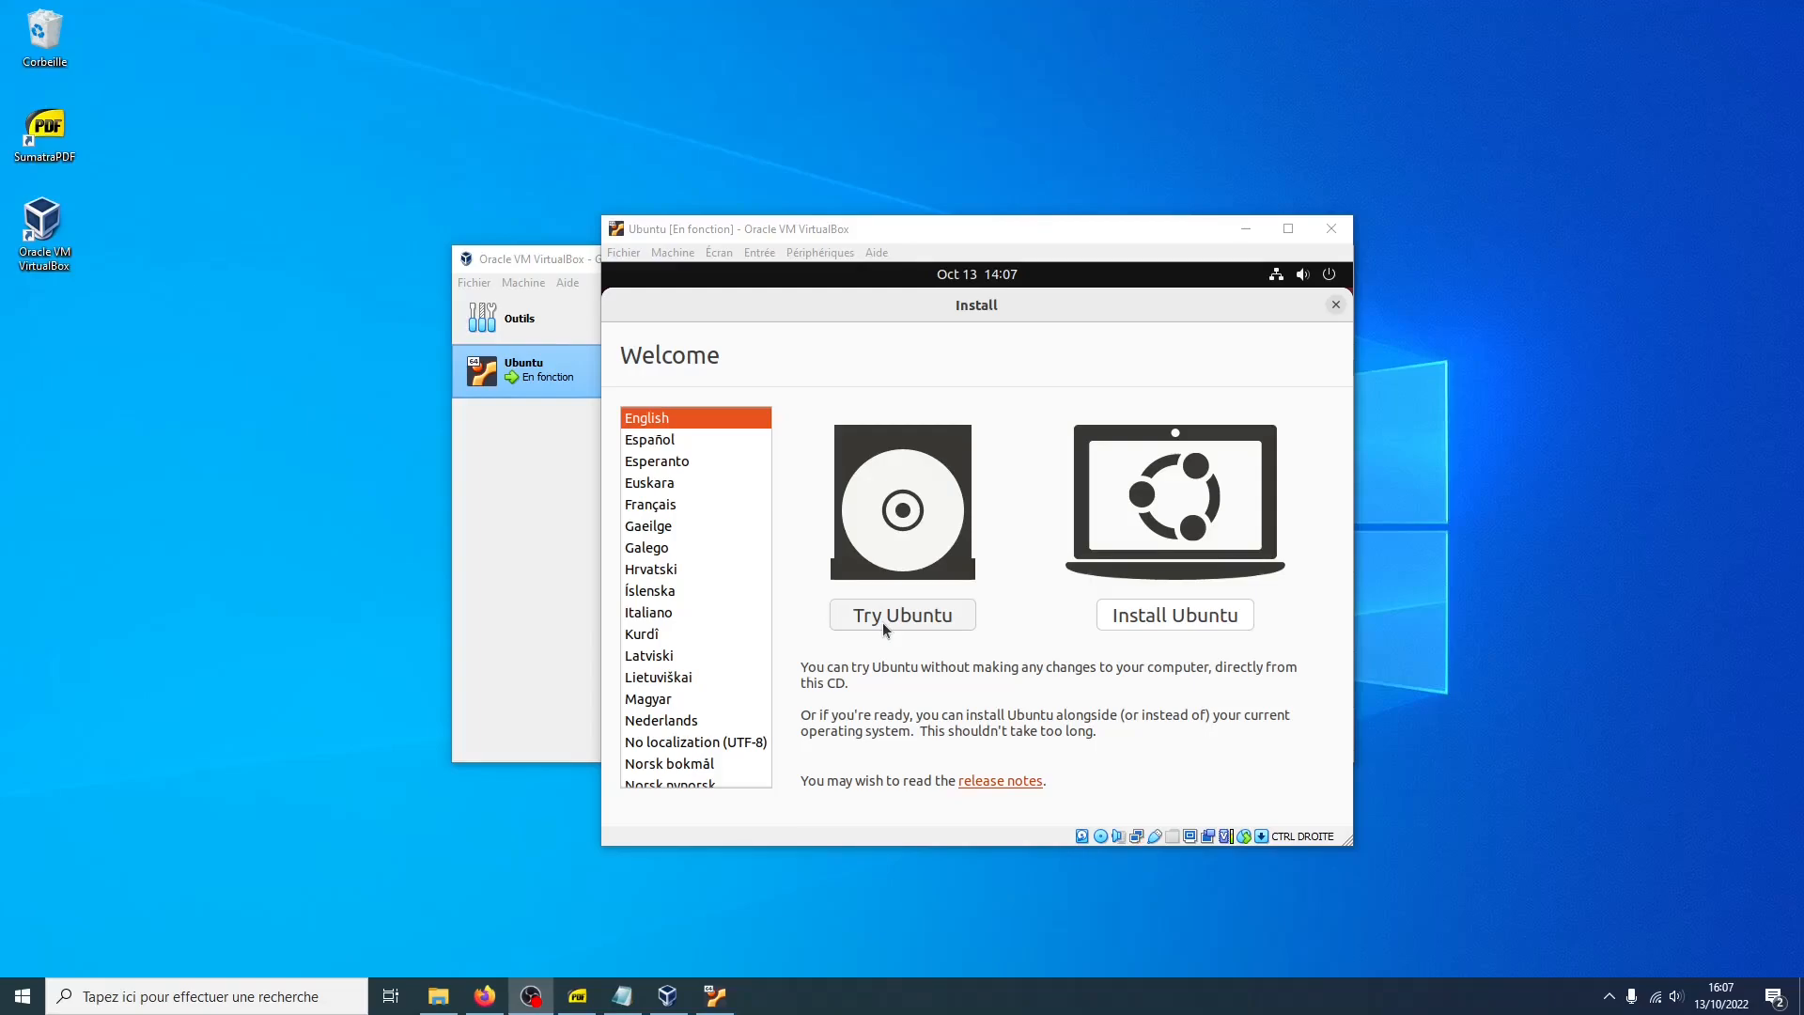
Switch the installer language to Français, start Installer Ubuntu and continue with the French keyboard layout
left_click(674, 505)
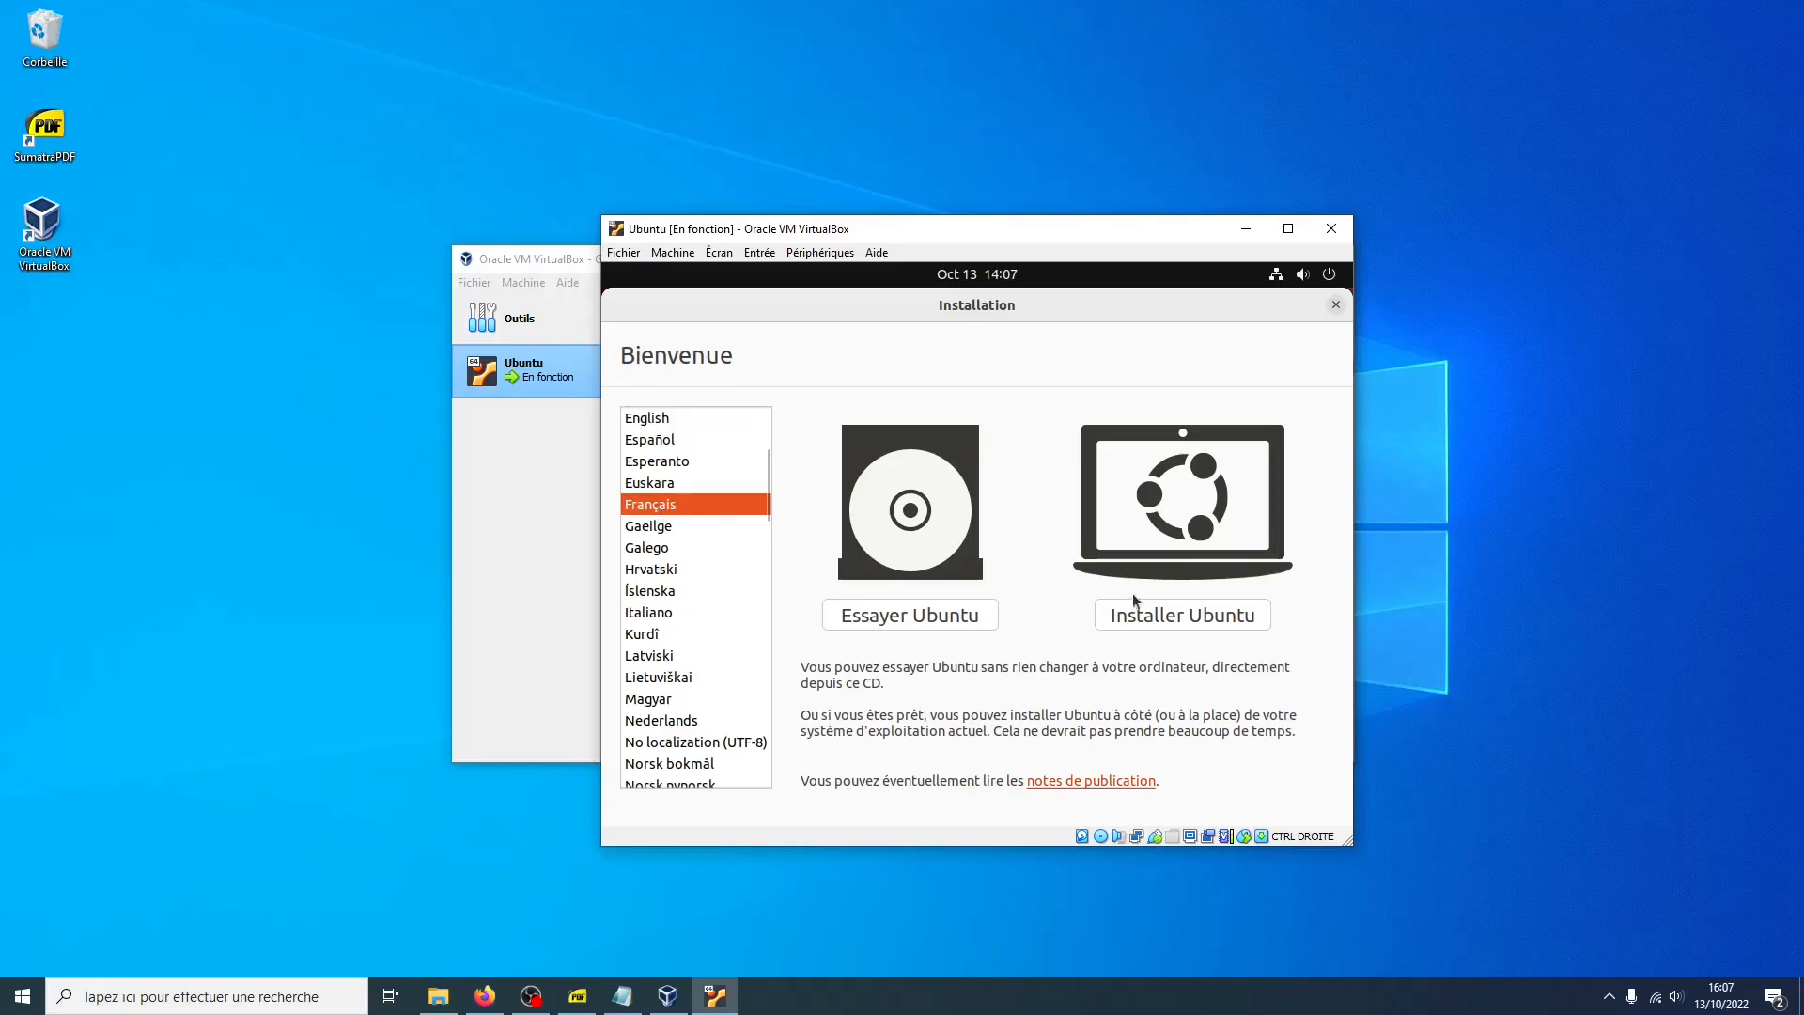
left_click(1165, 618)
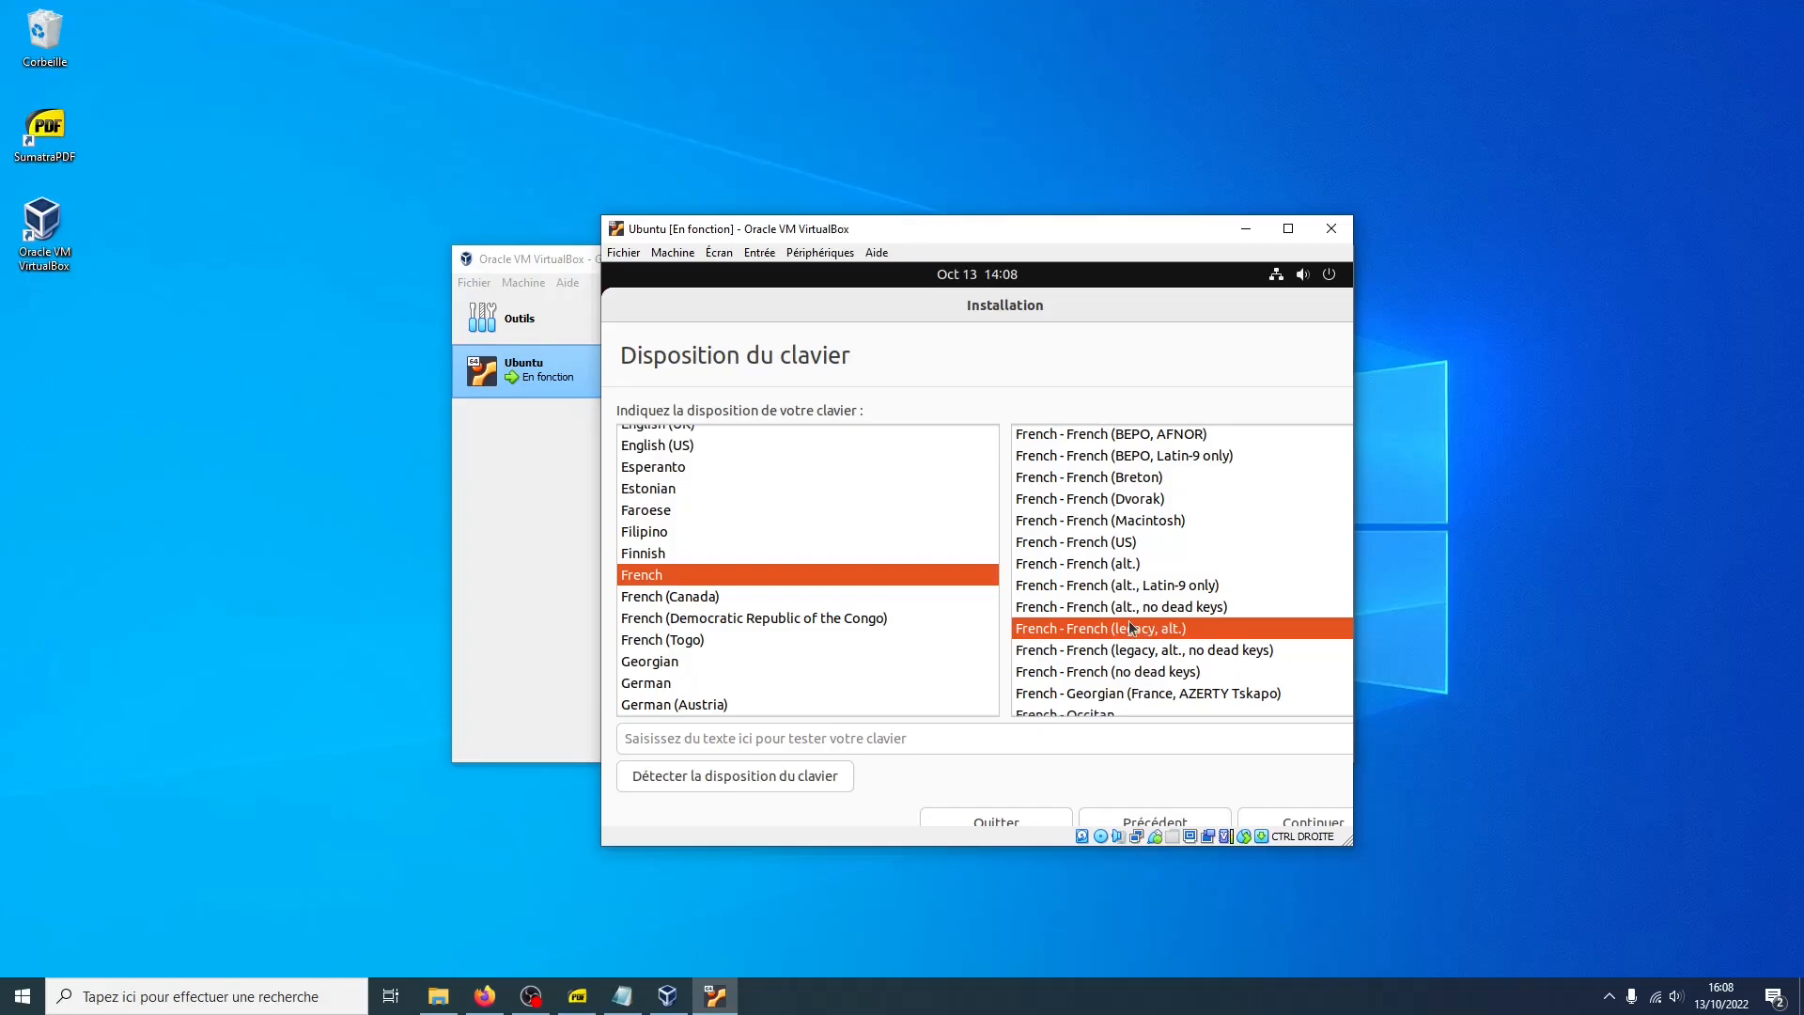
left_click(1266, 819)
Choose the minimal installation on the updates and other software page and continue
left_click_drag(603, 216, 246, 75)
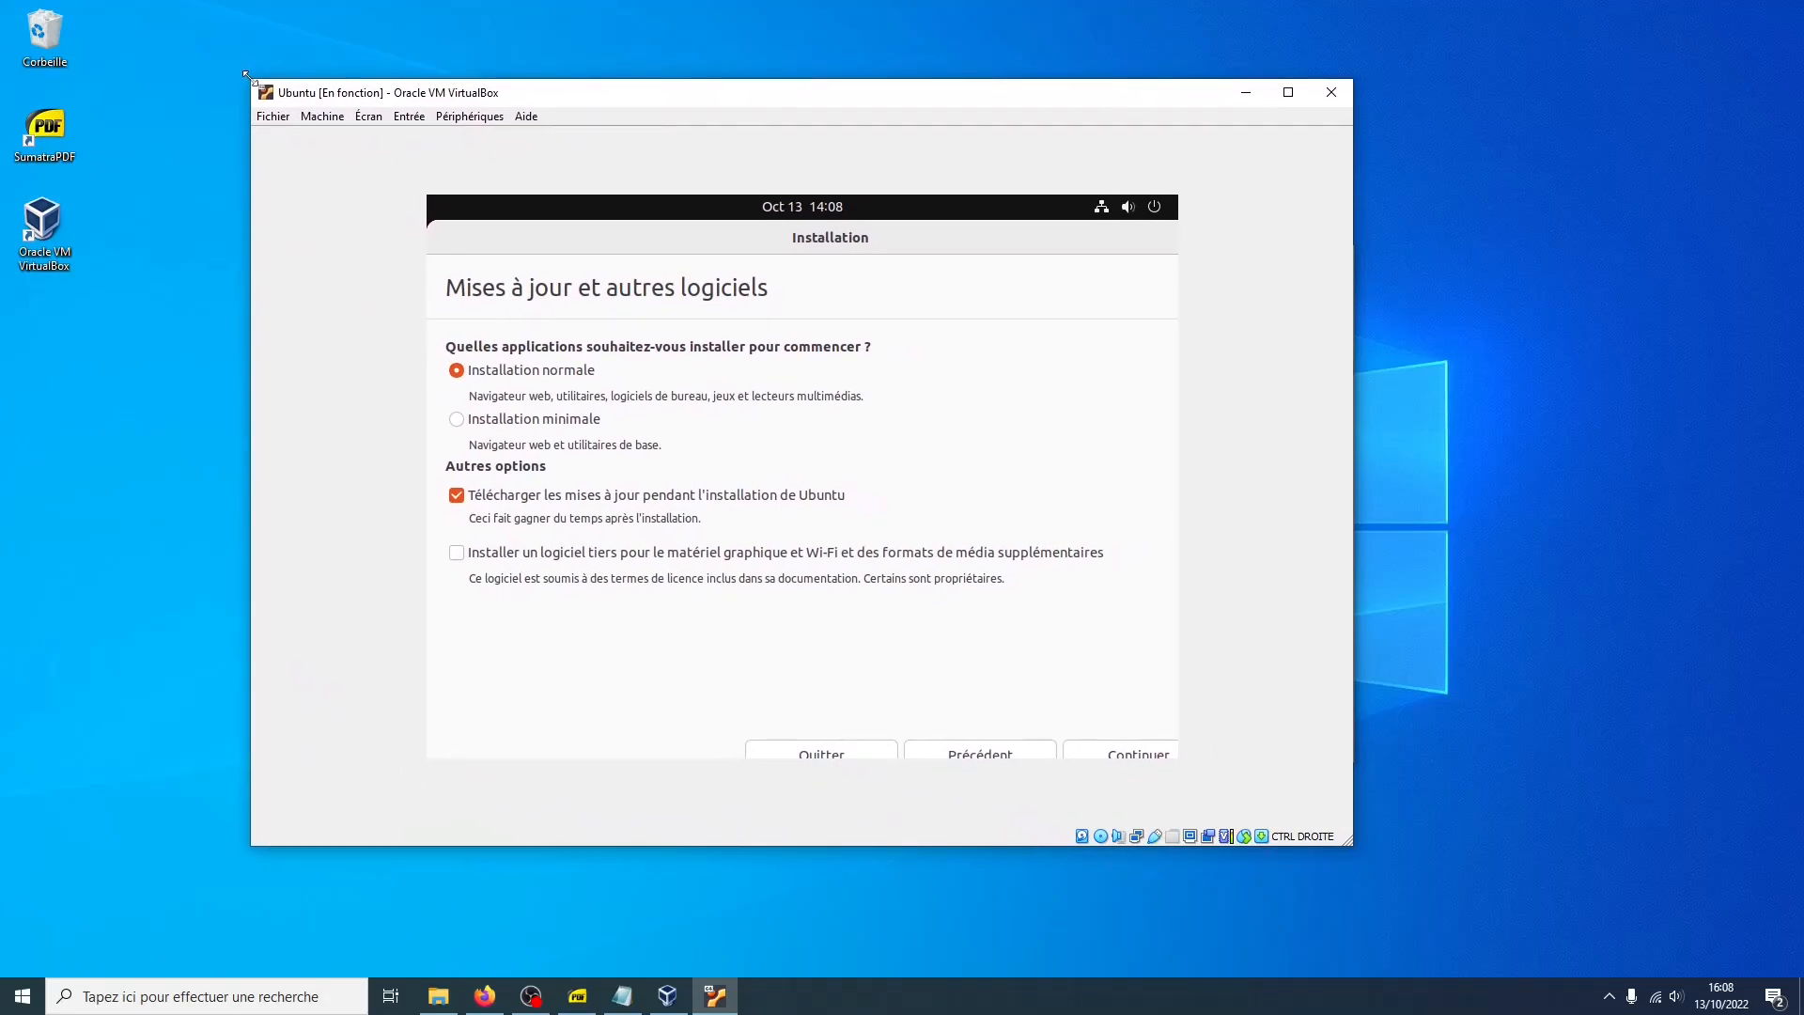
left_click(542, 422)
left_click(1077, 751)
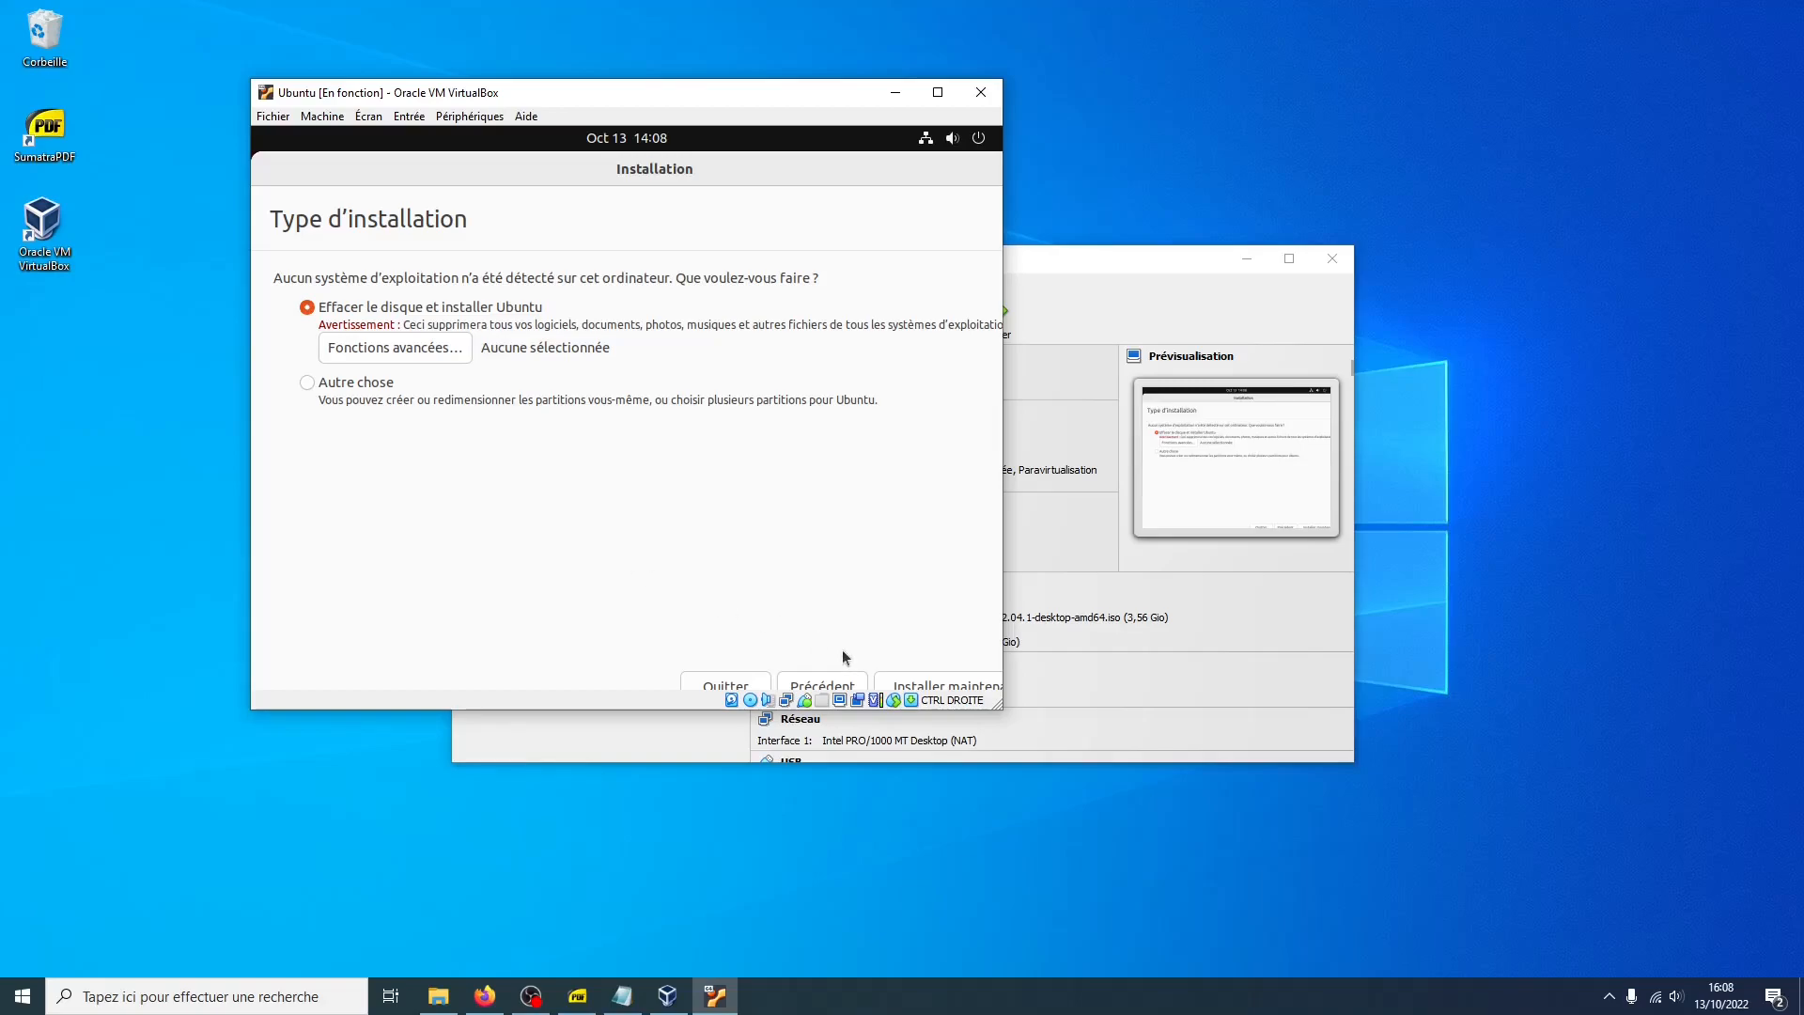
Install Ubuntu with the erase-disk option and confirm writing the partition changes to the disk
left_click(887, 679)
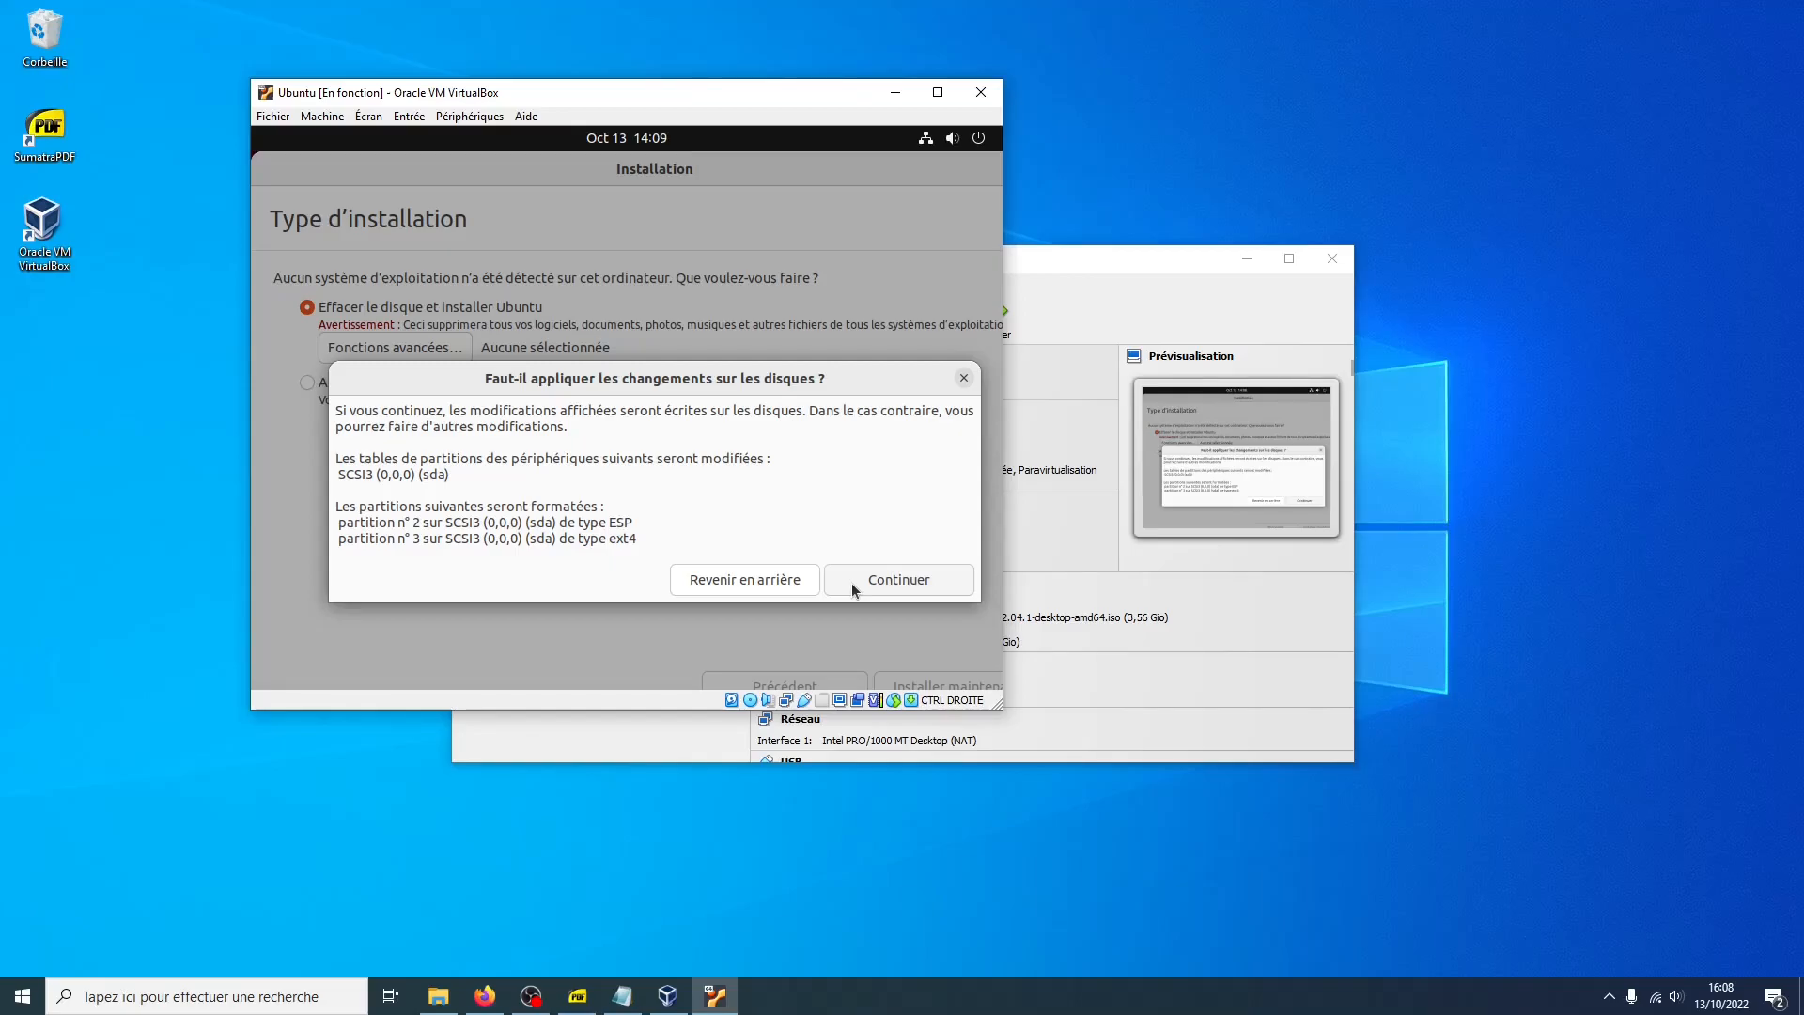
left_click(851, 582)
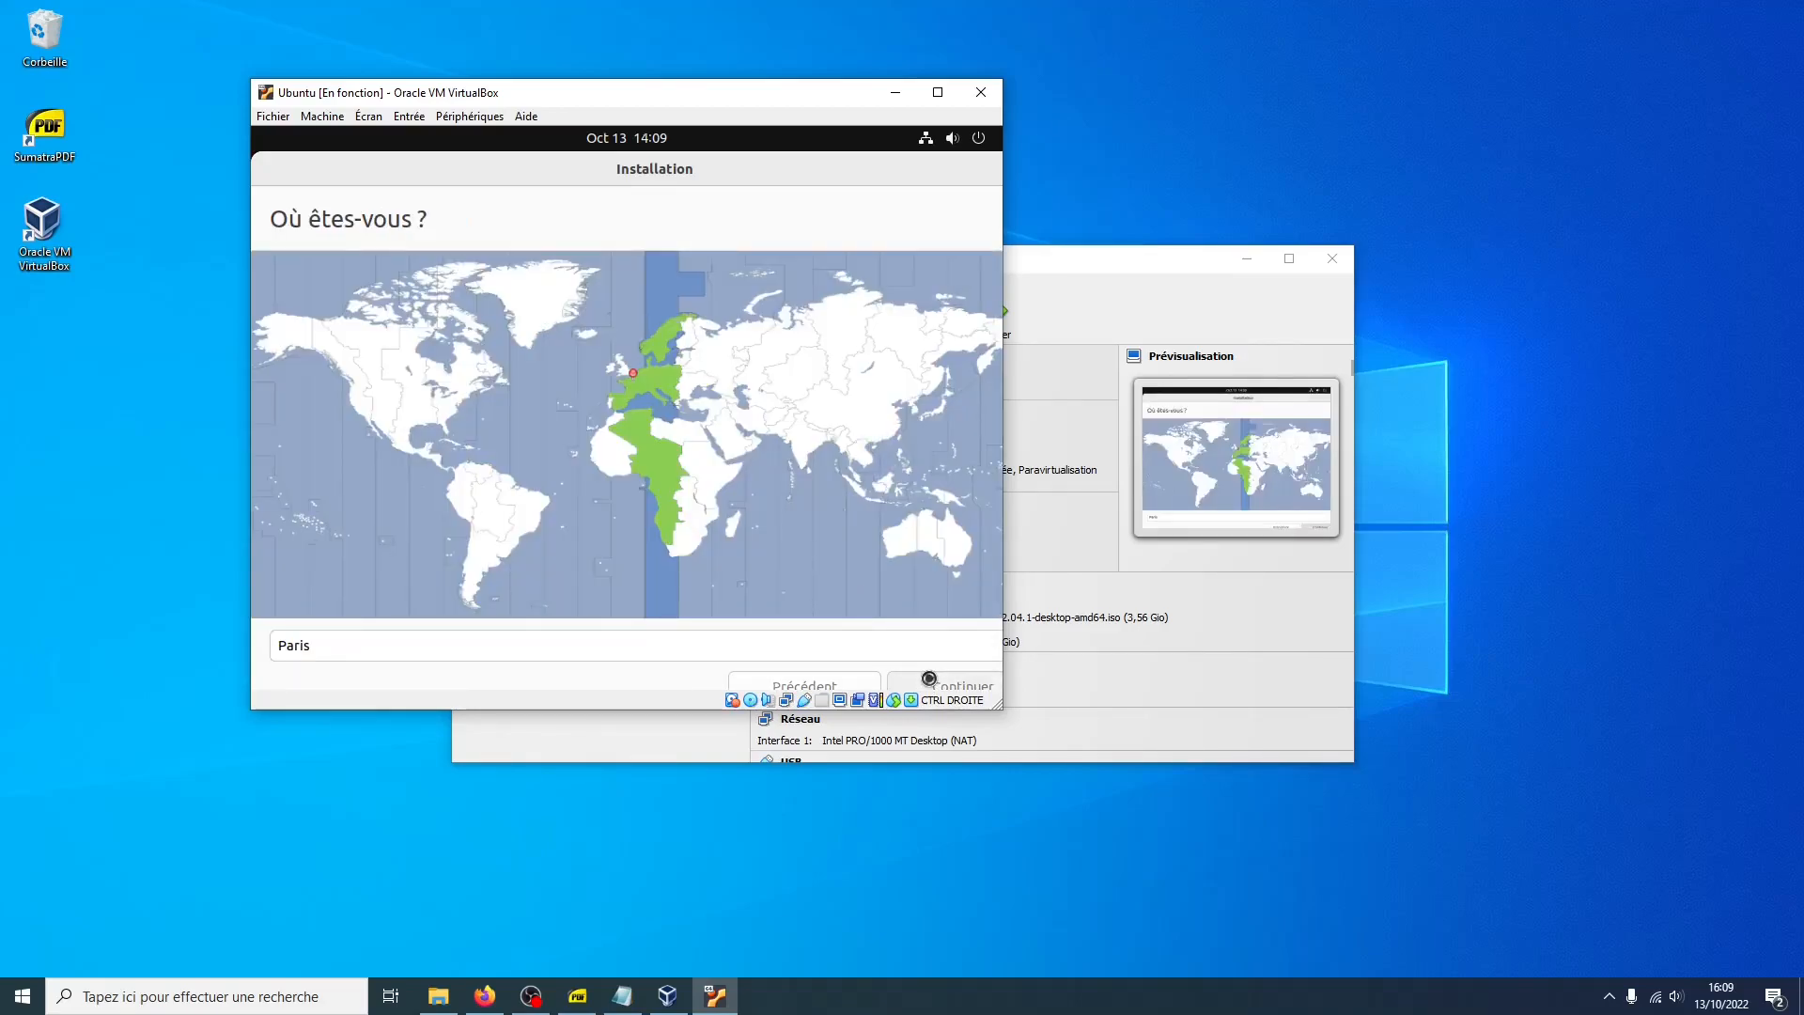
Accept Paris as location, create the account with name and username vm, enter a password, and enable automatic login
left_click(929, 683)
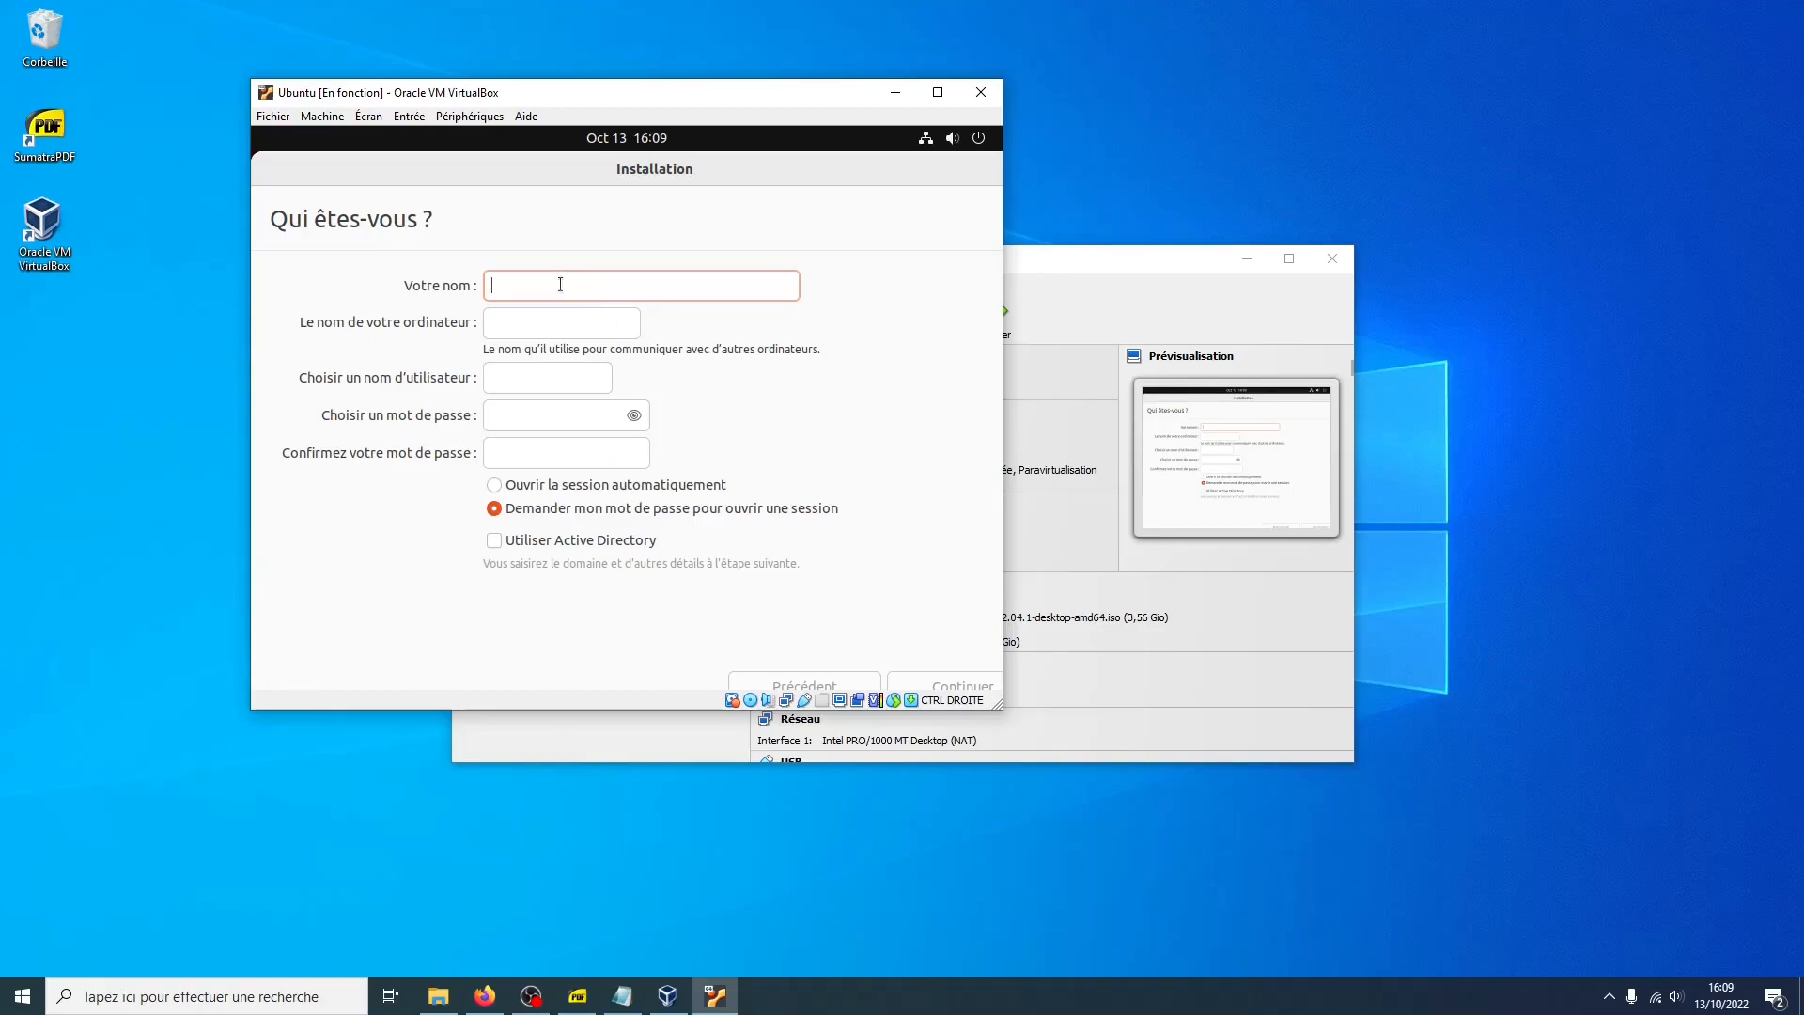
type("vm")
key("Tab")
key("Tab")
type("vm")
key("Tab")
type("vm")
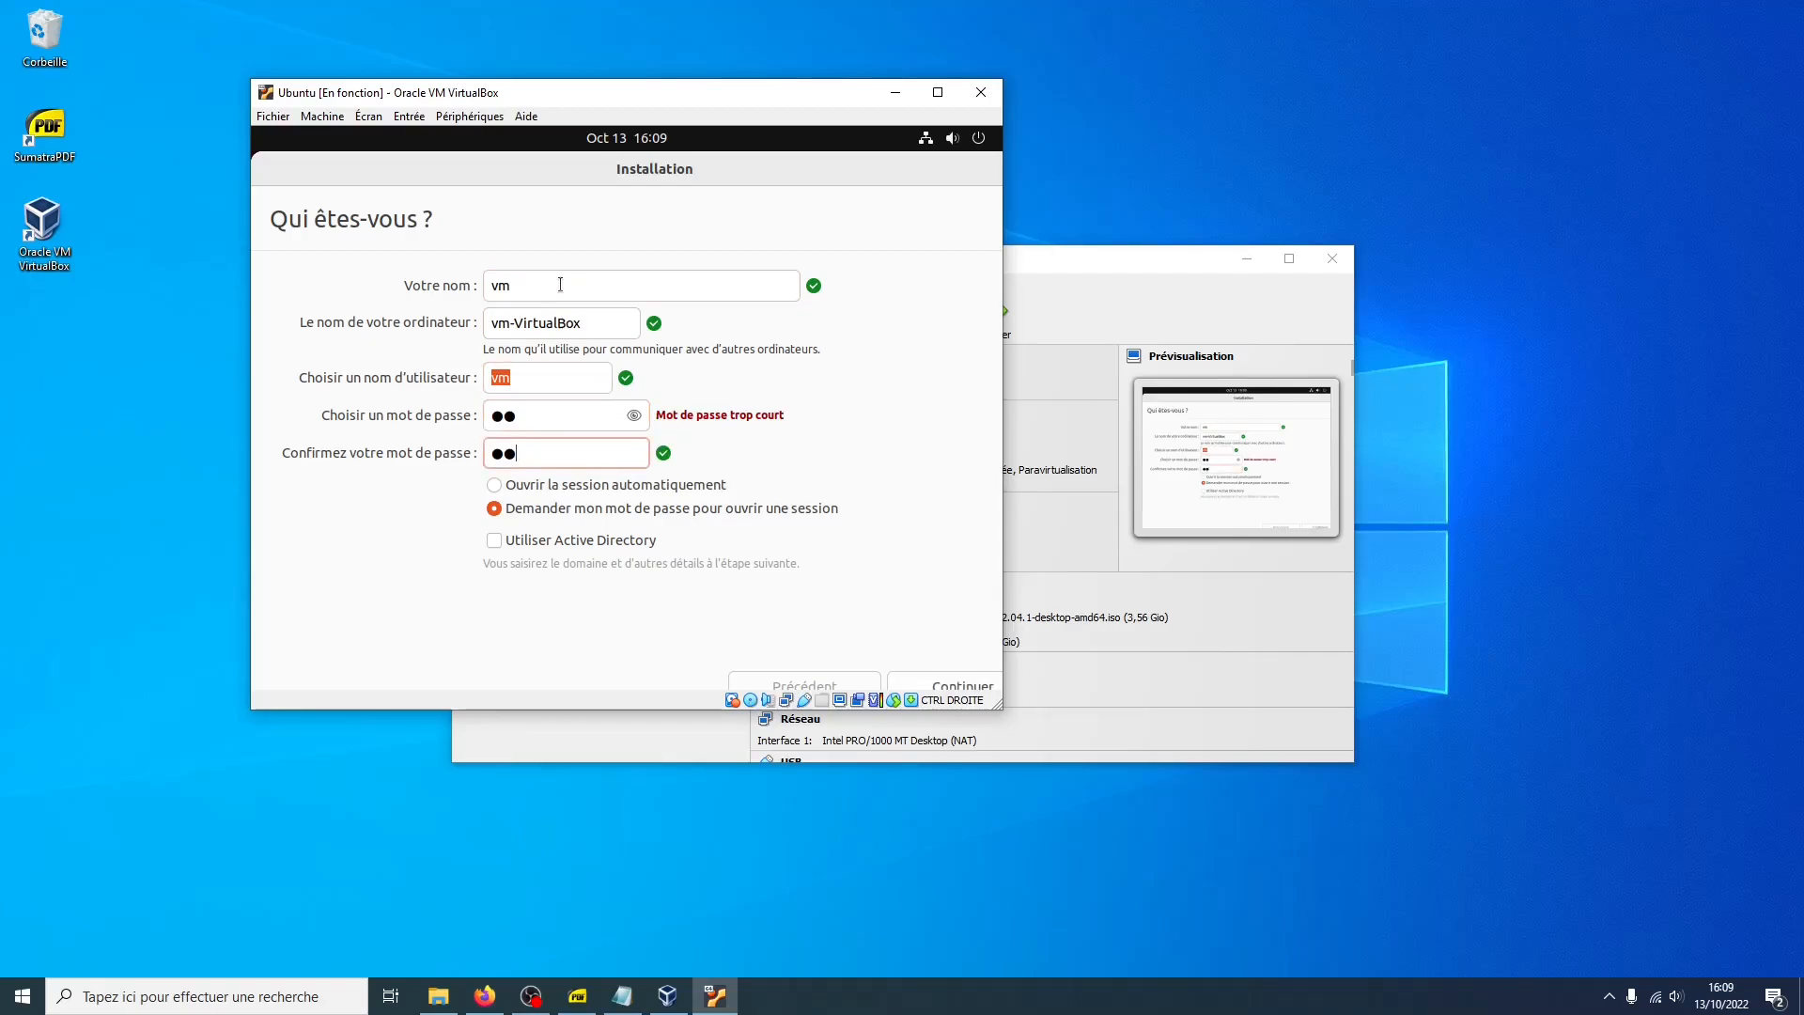
left_click(544, 484)
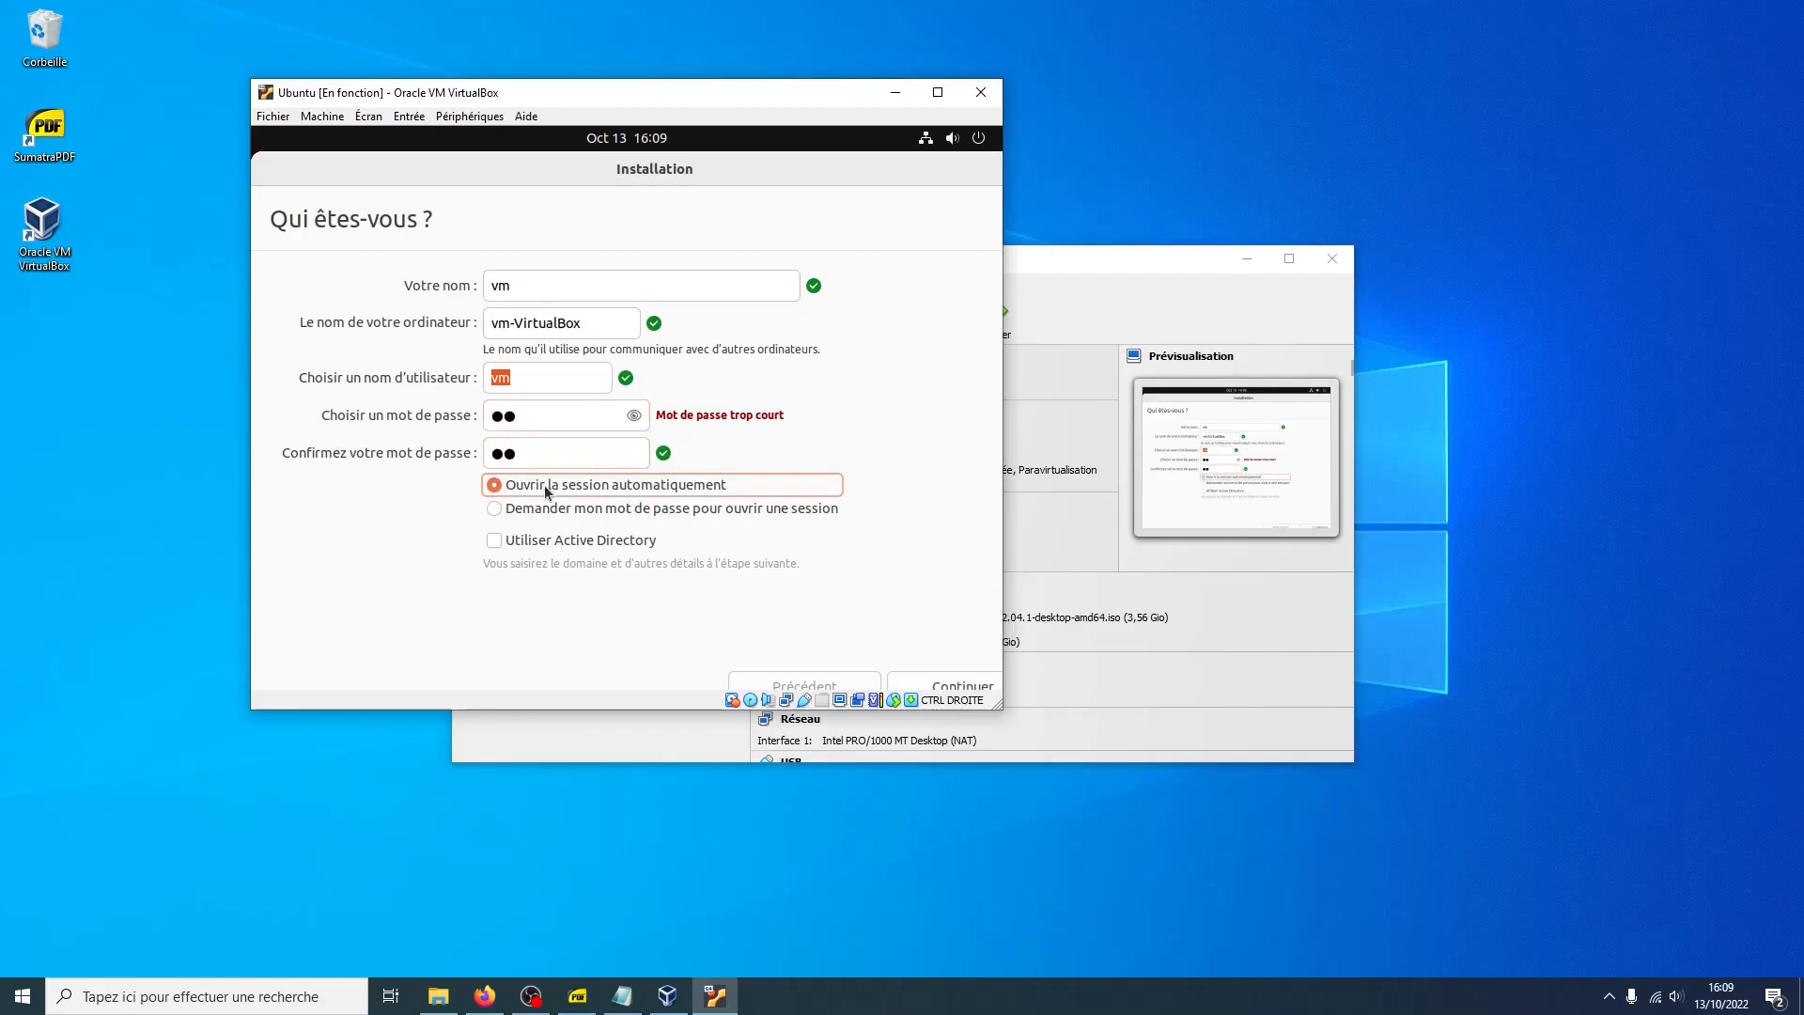
left_click(522, 379)
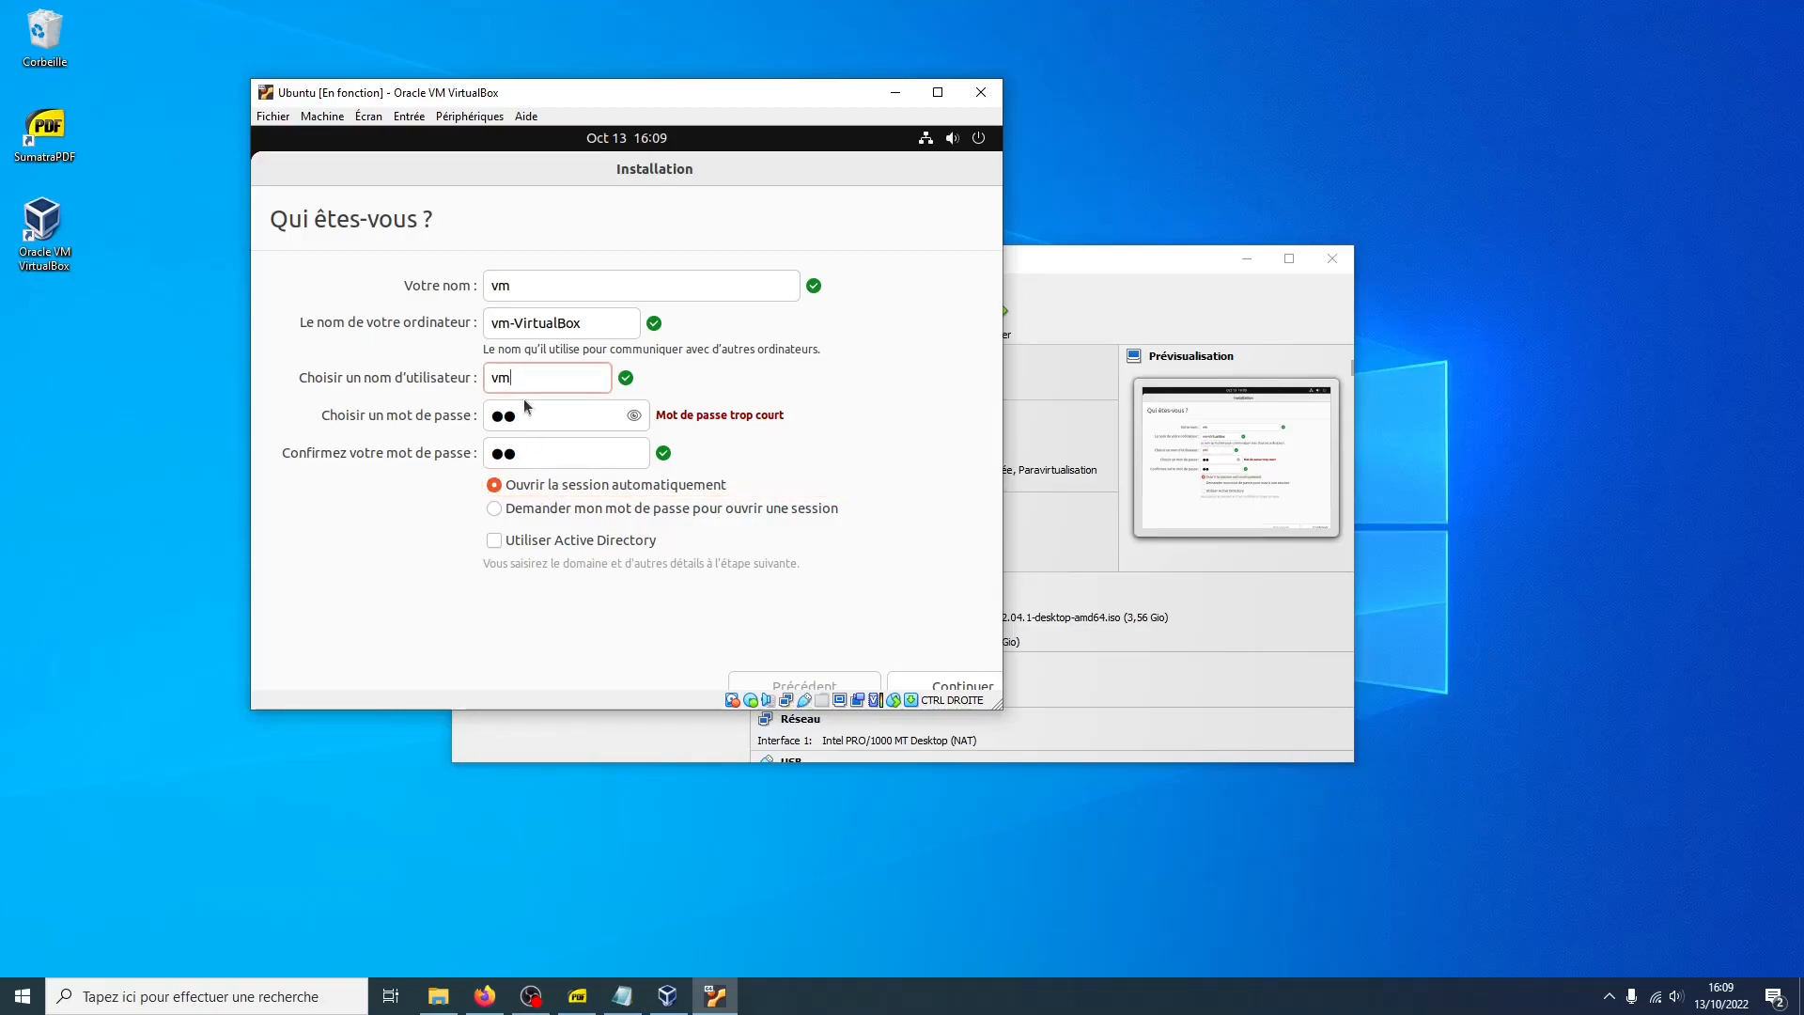
left_click(531, 413)
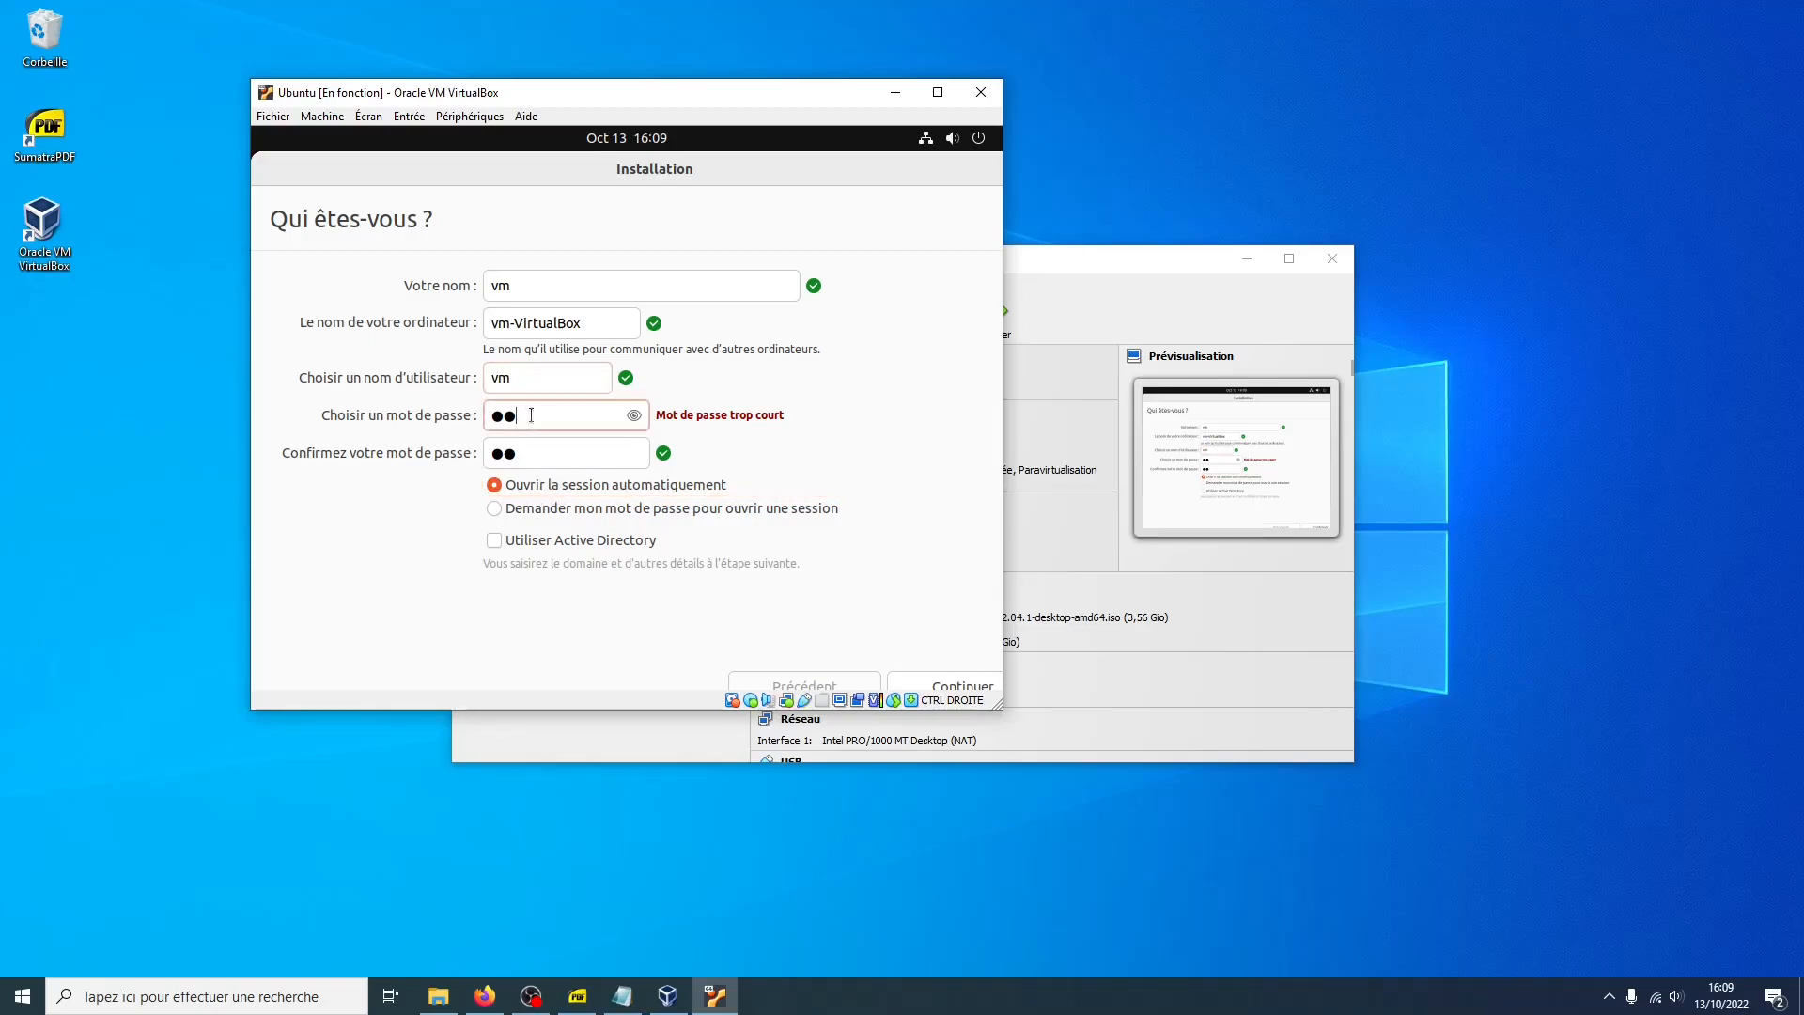
left_click(916, 689)
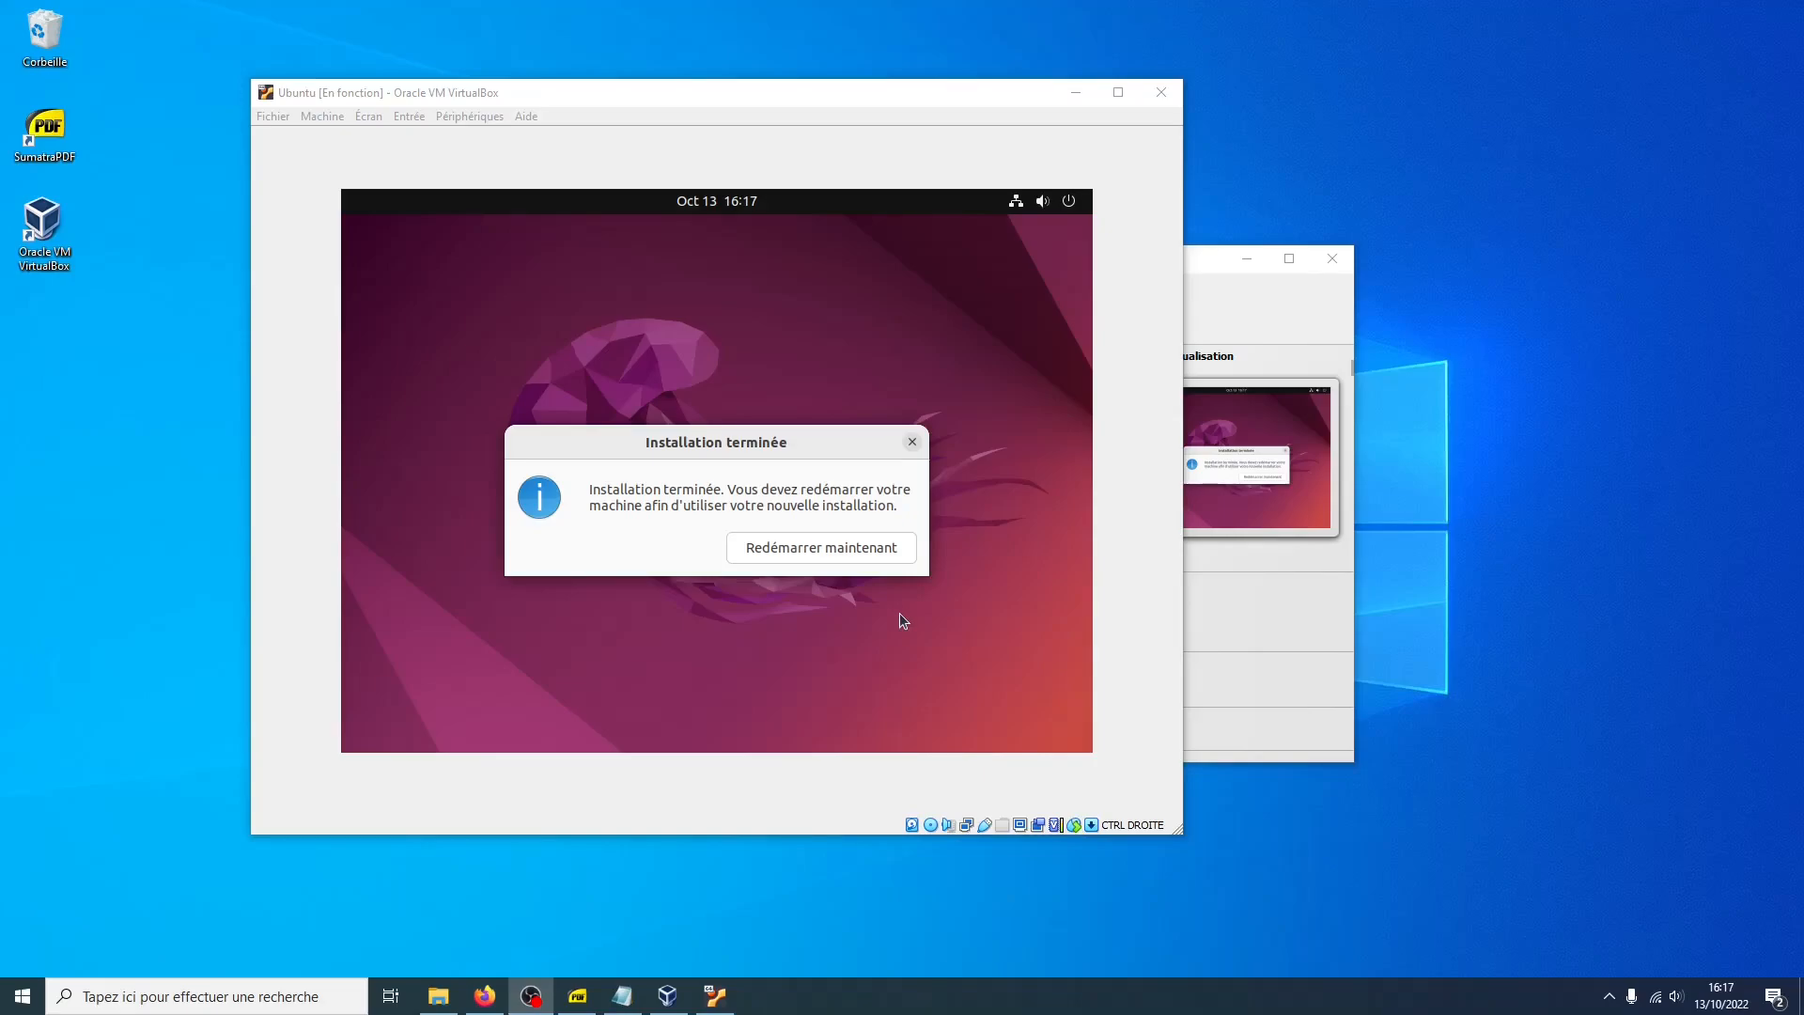
Restart the machine after installation and confirm removal of the installation medium
left_click(894, 555)
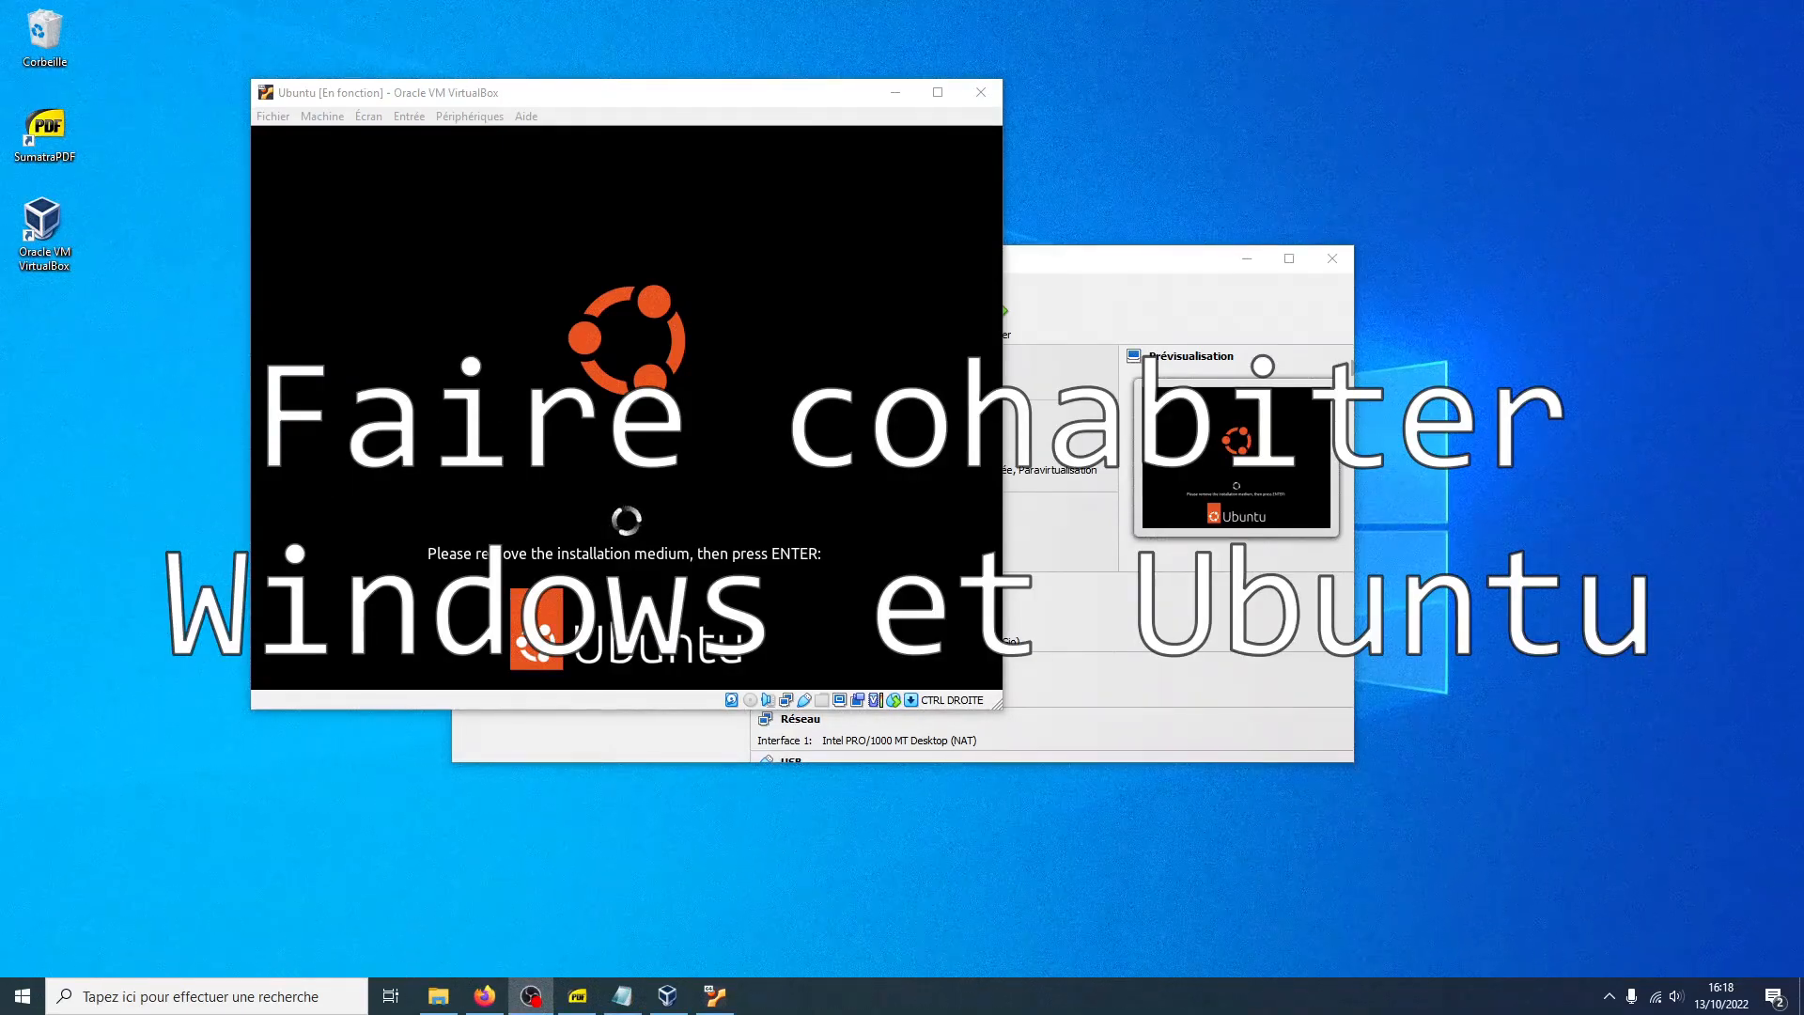
key("Return")
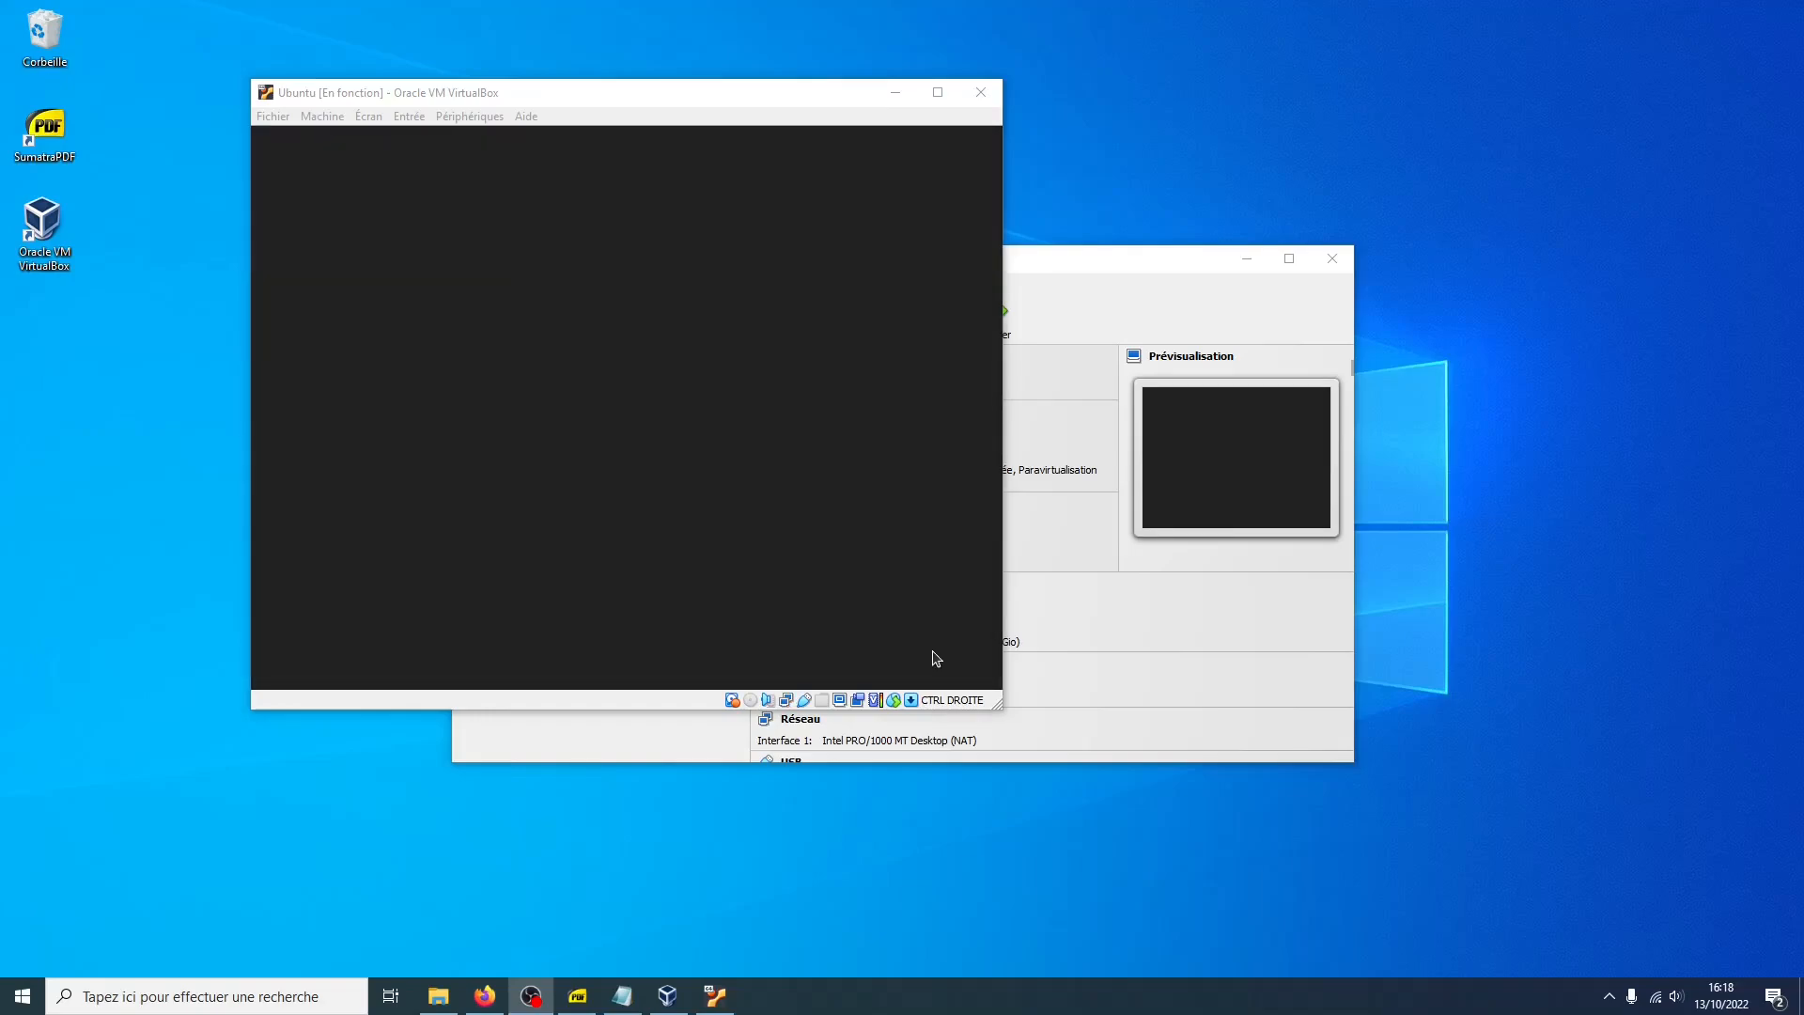
Enlarge the VM window and skip through the Ubuntu welcome setup screens
left_click_drag(998, 705, 1343, 810)
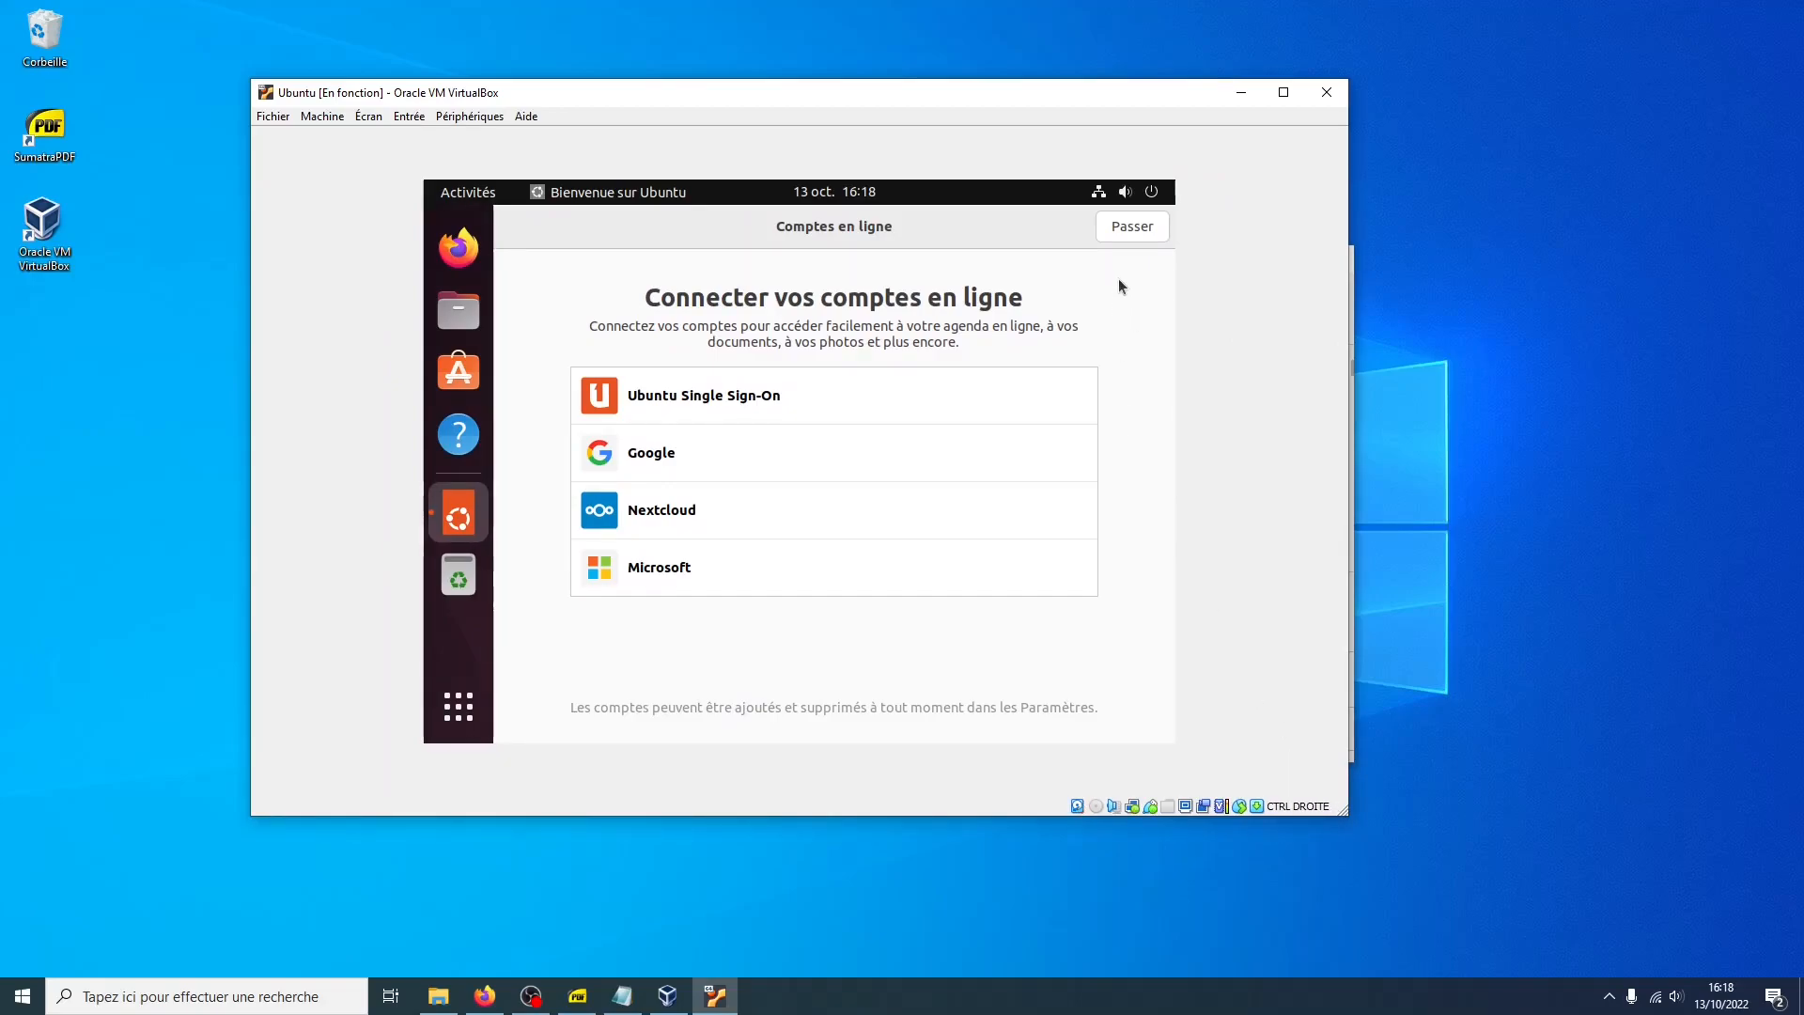
left_click(1125, 233)
left_click(1125, 233)
left_click(1125, 233)
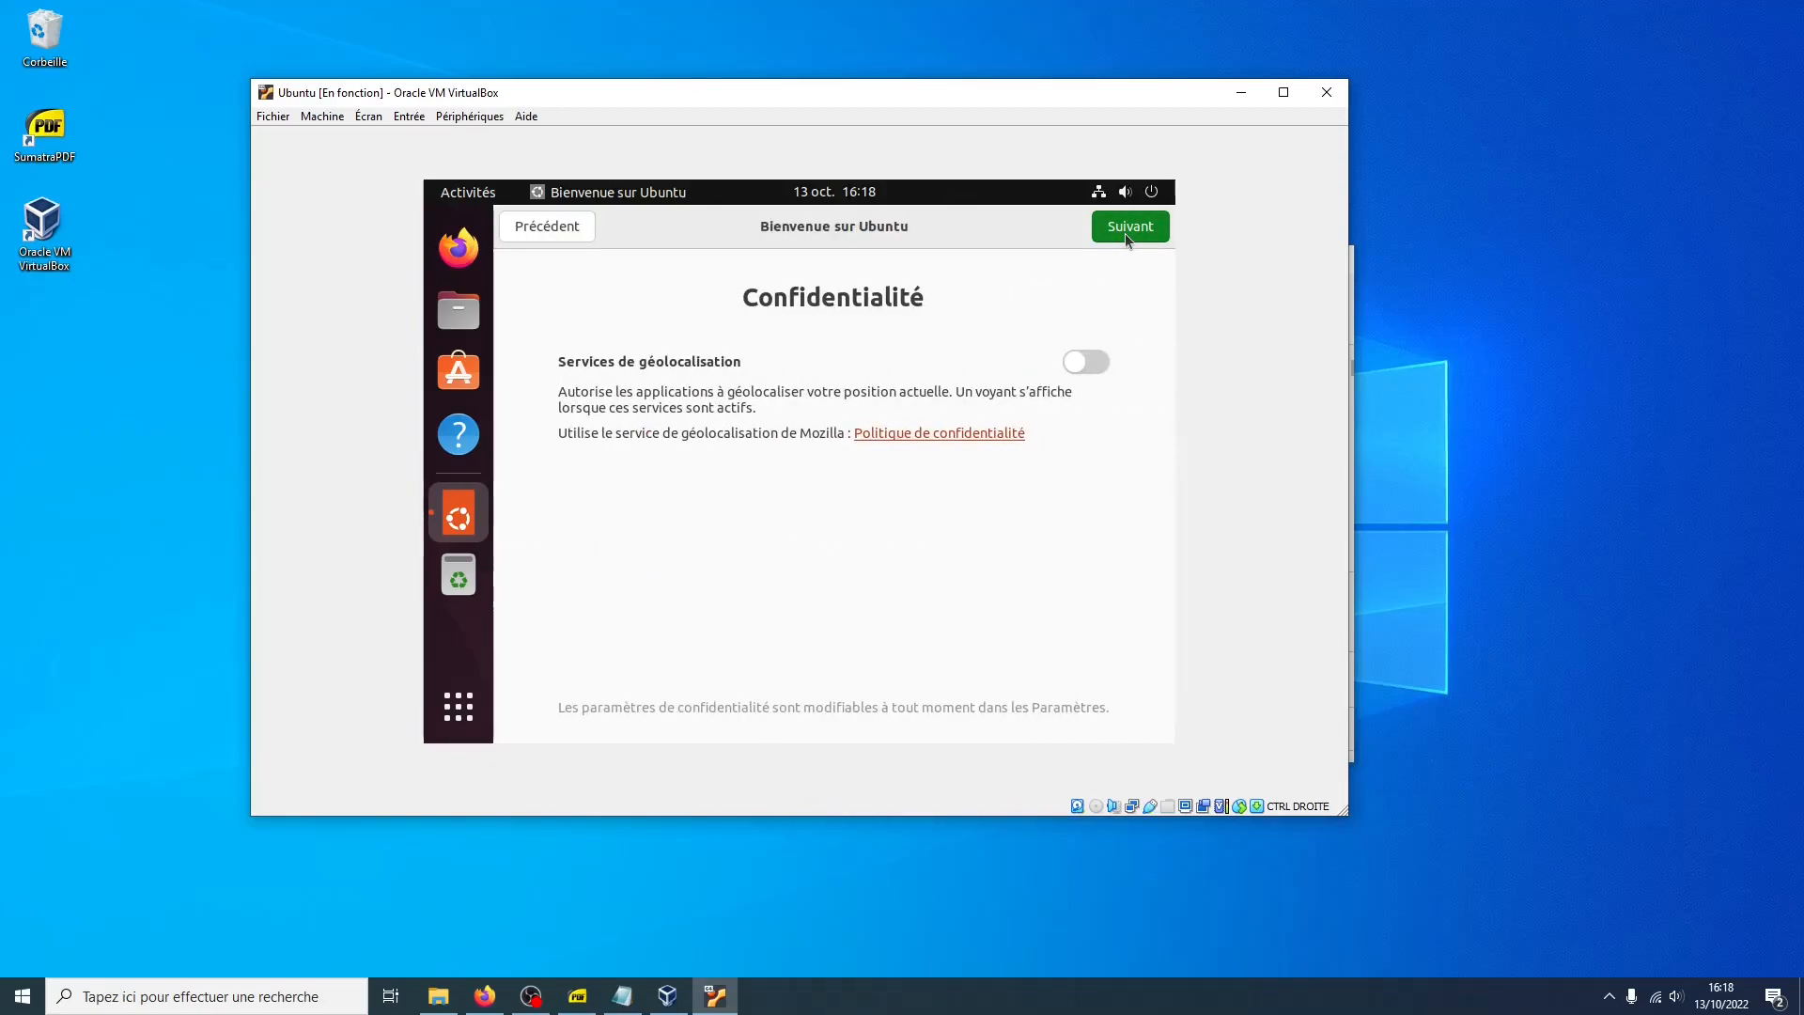
left_click(1124, 233)
left_click(1126, 233)
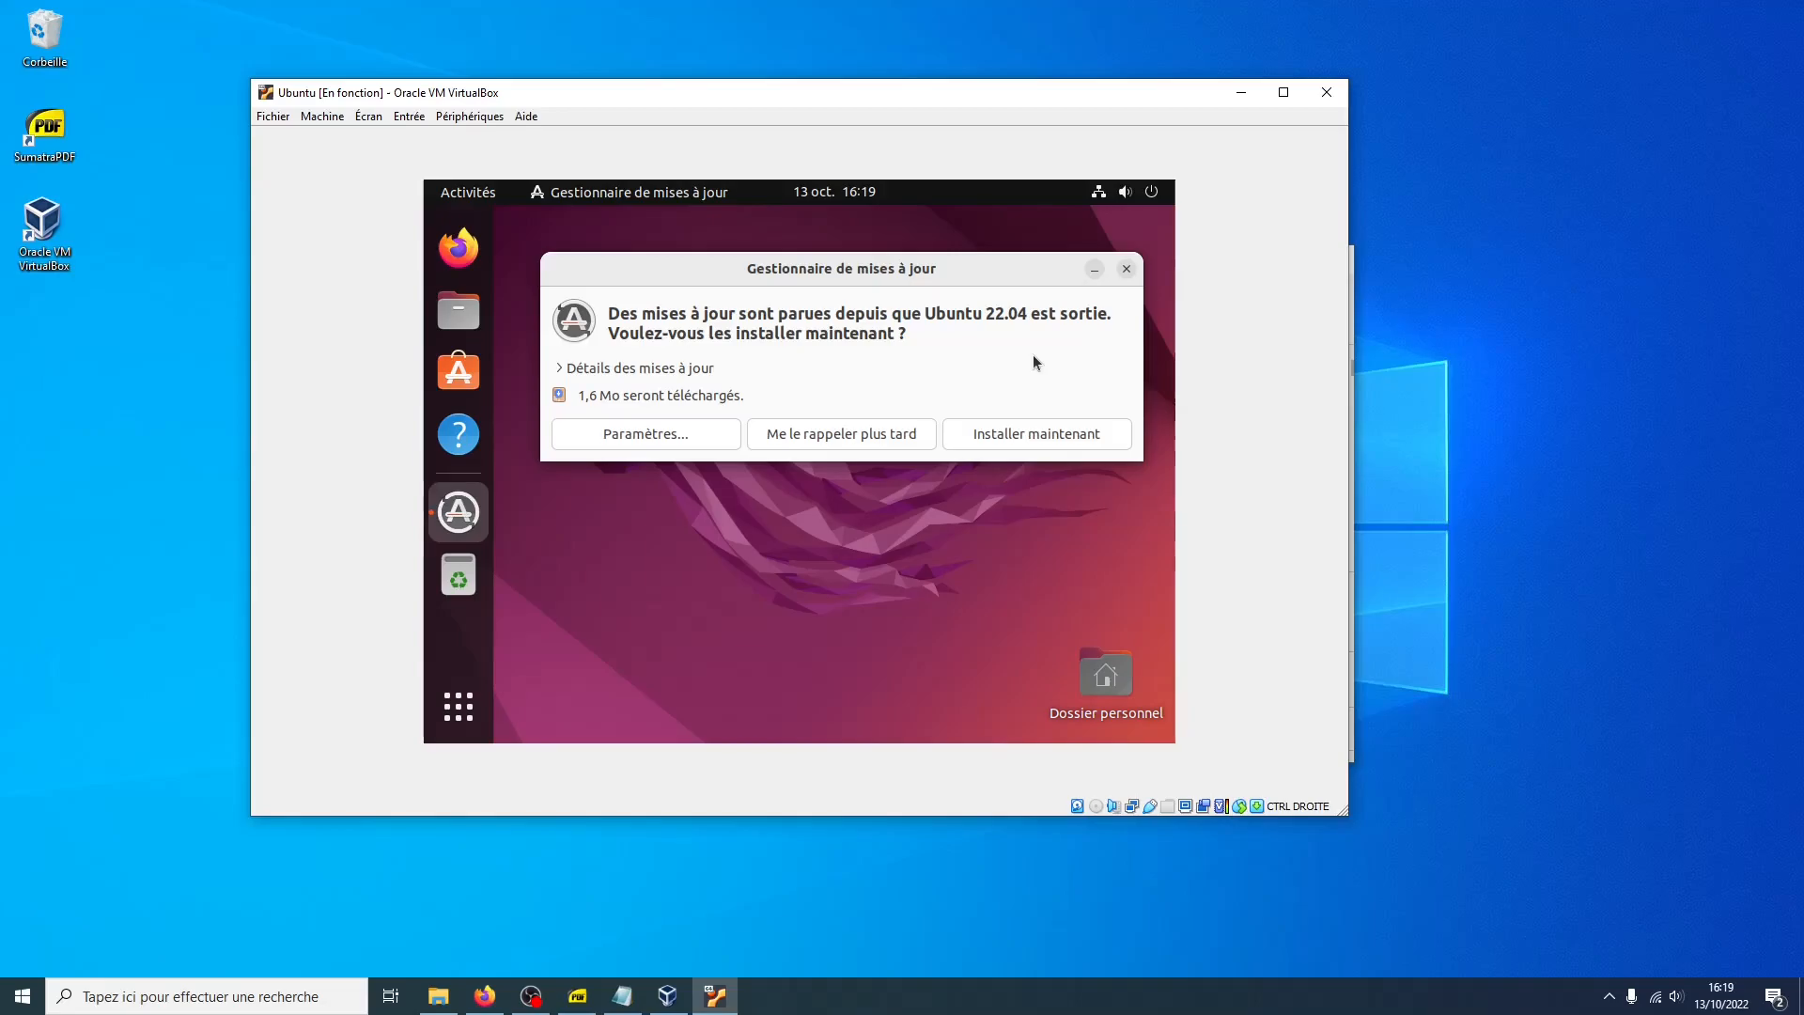
Install the available Ubuntu updates and postpone the required restart
left_click(996, 438)
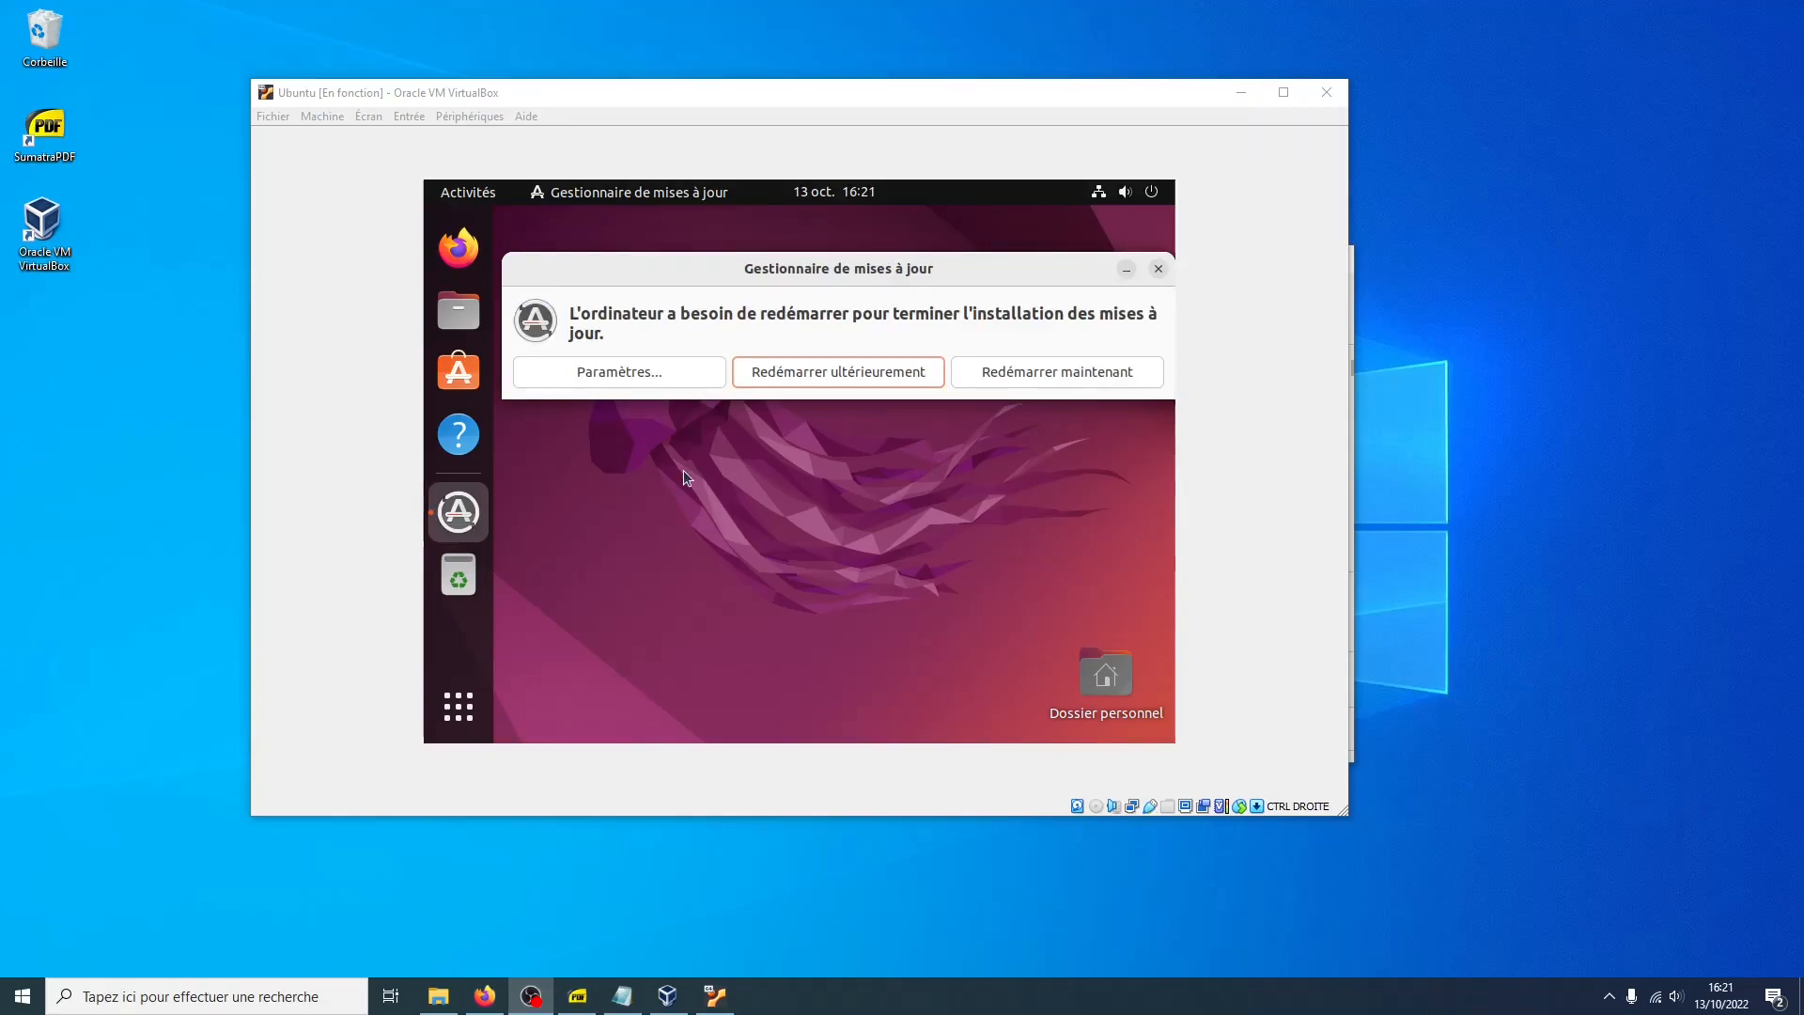
left_click(776, 379)
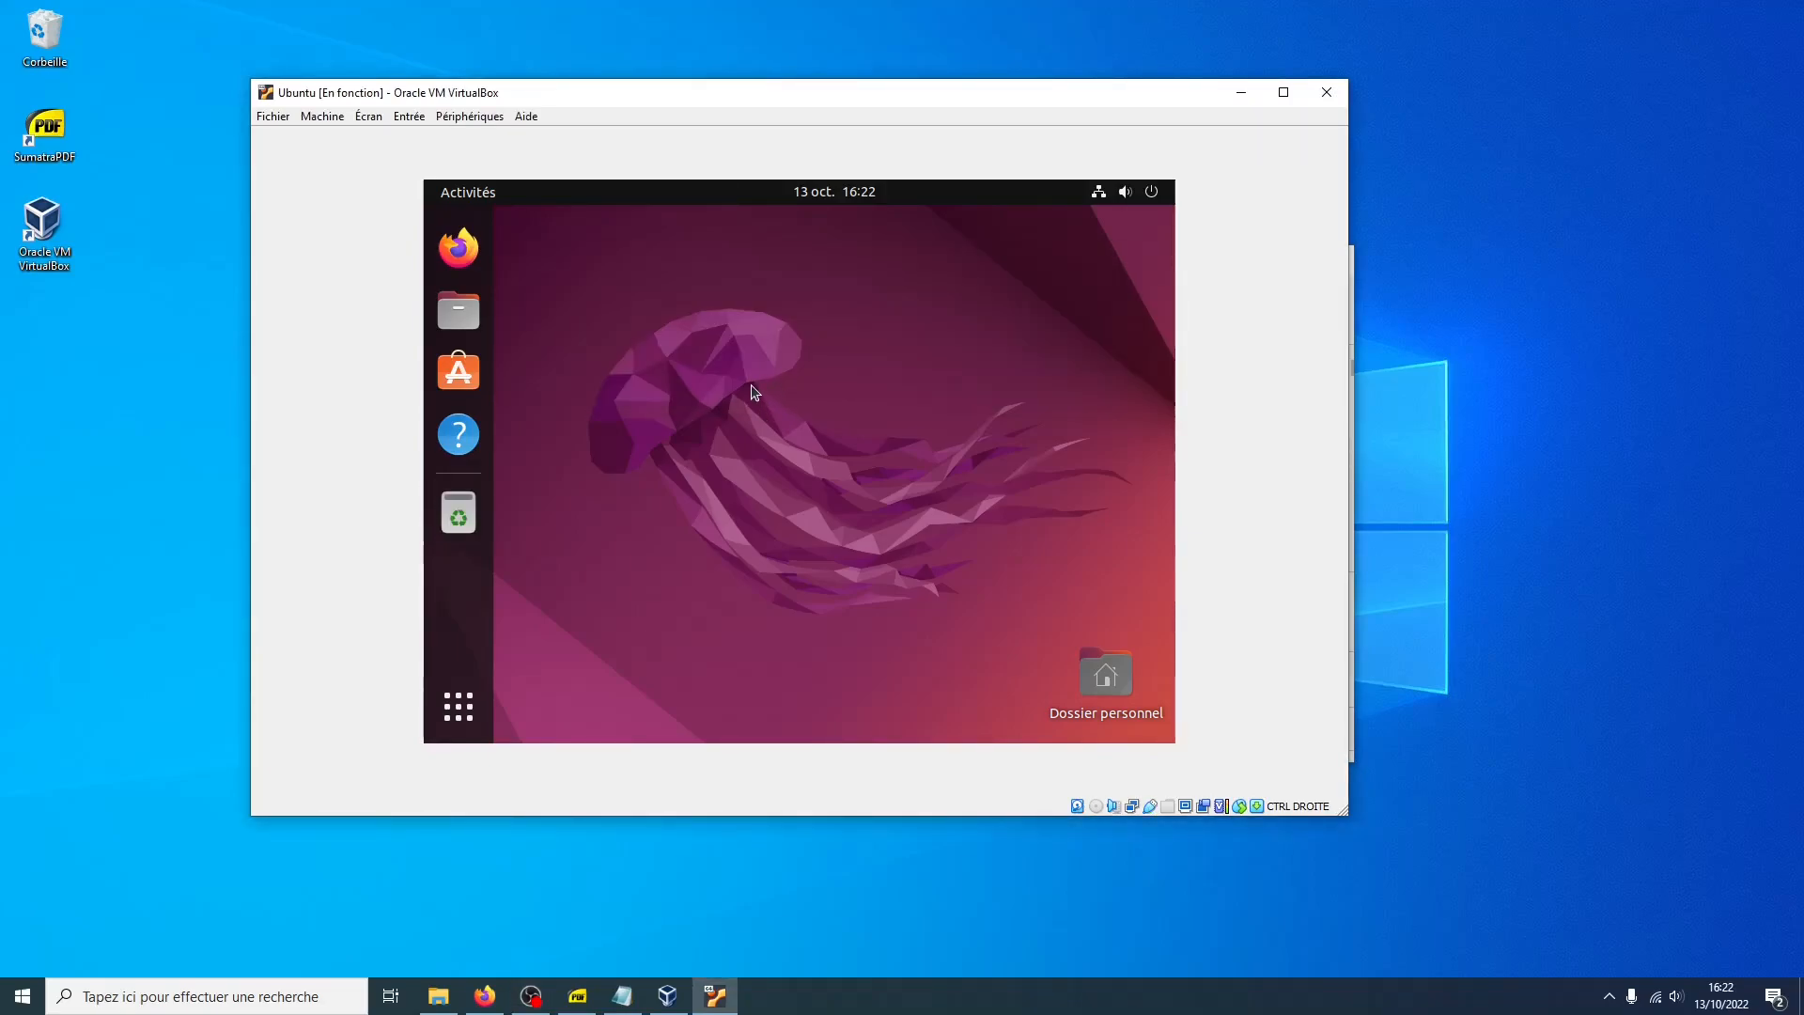
Open the Terminal application through the application search
left_click(459, 707)
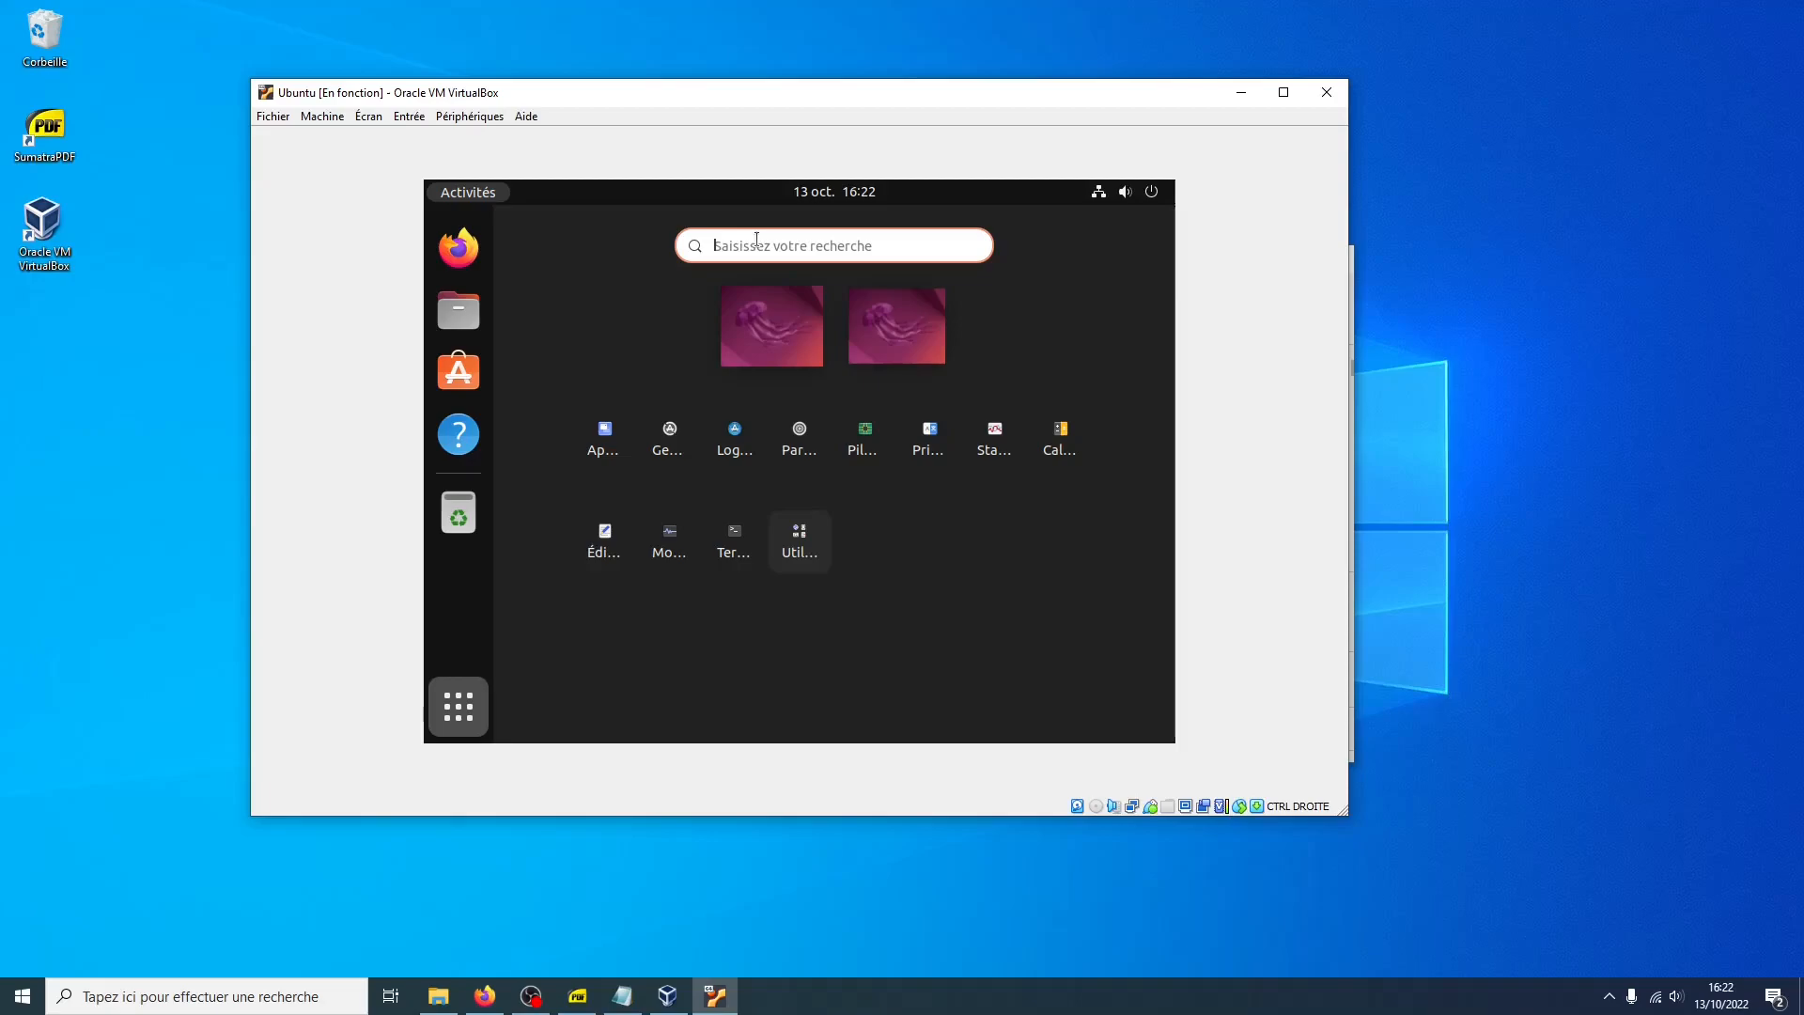
type("terminal")
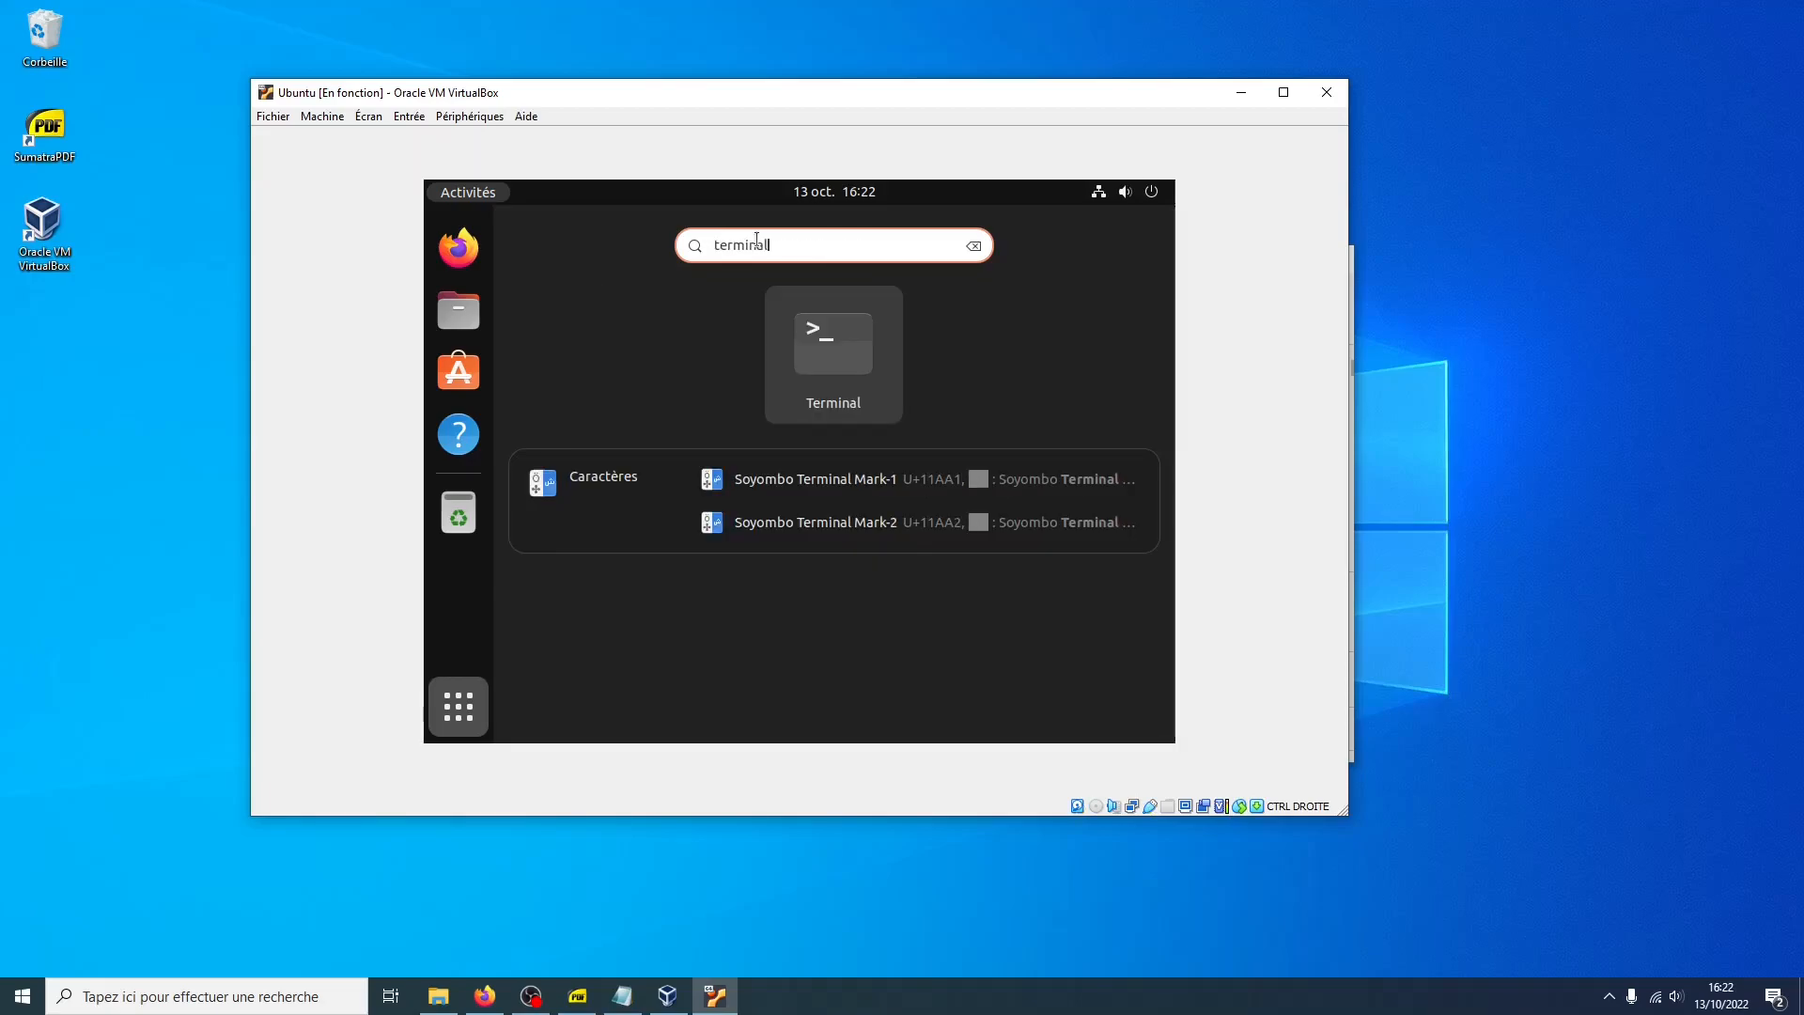
left_click(816, 321)
left_click(741, 527)
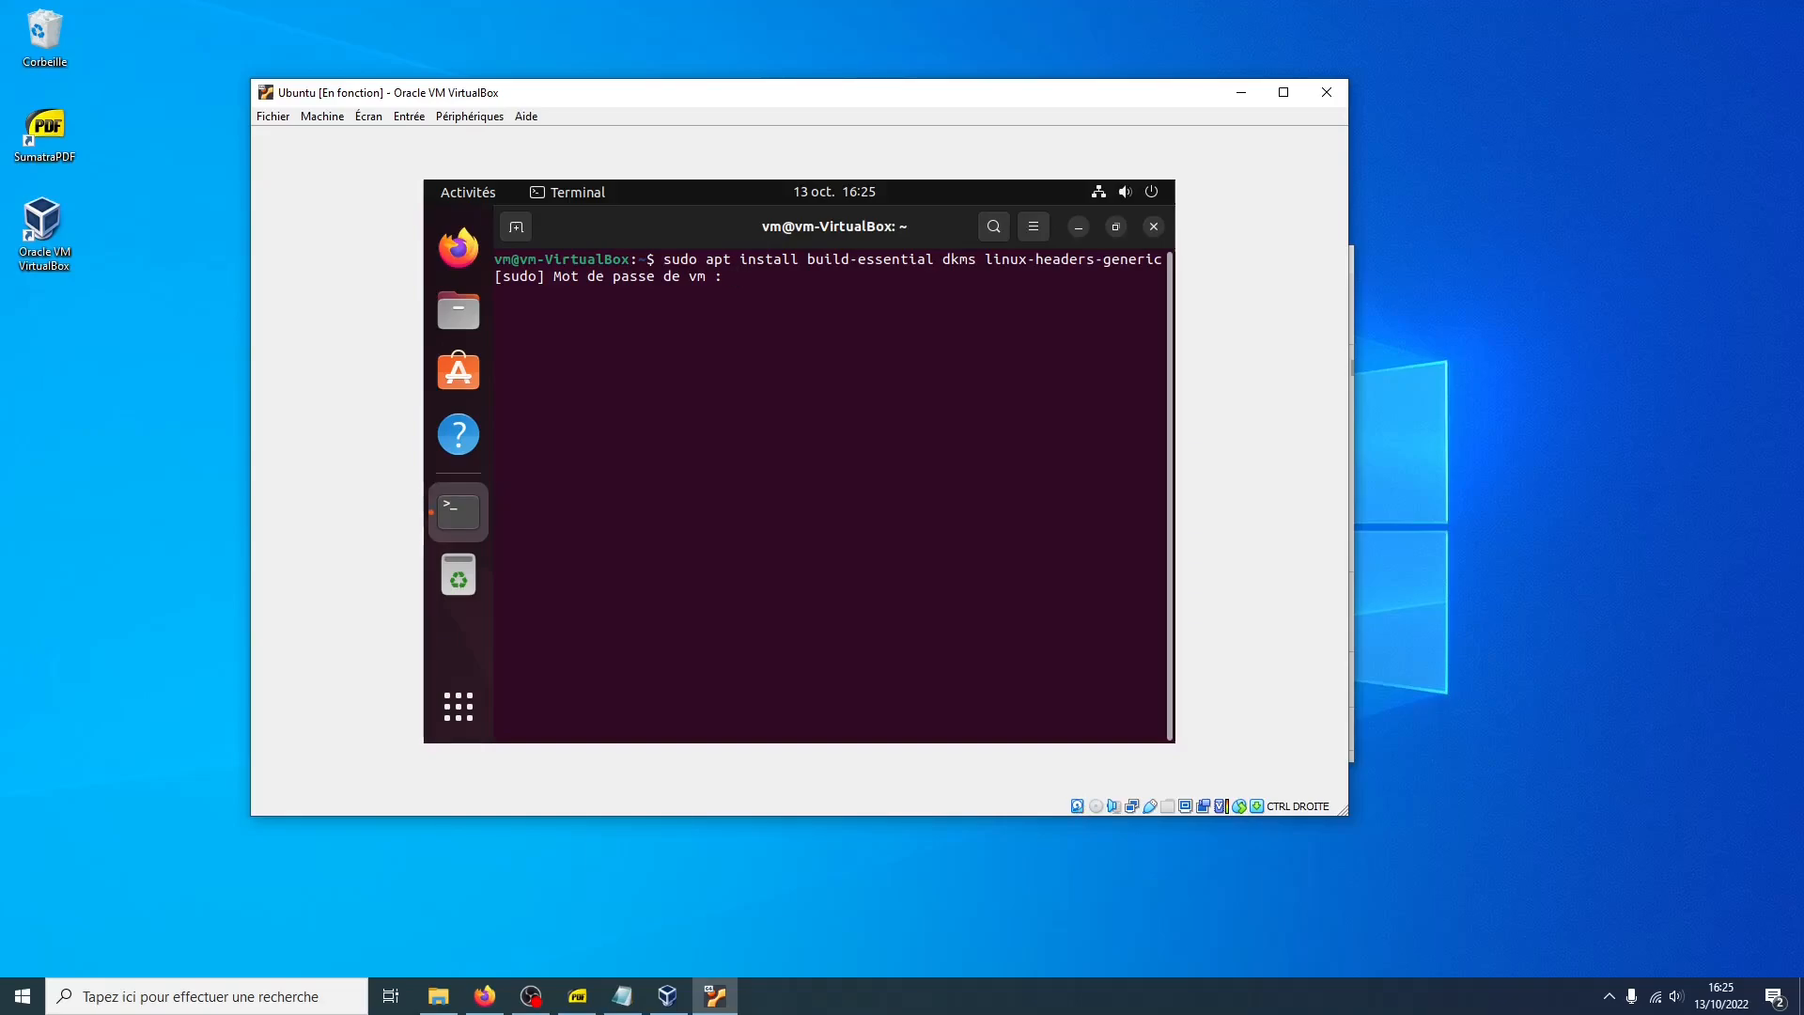
Submit the sudo password for apt install build-essential dkms linux-headers-generic and confirm the installation with o
key("Return")
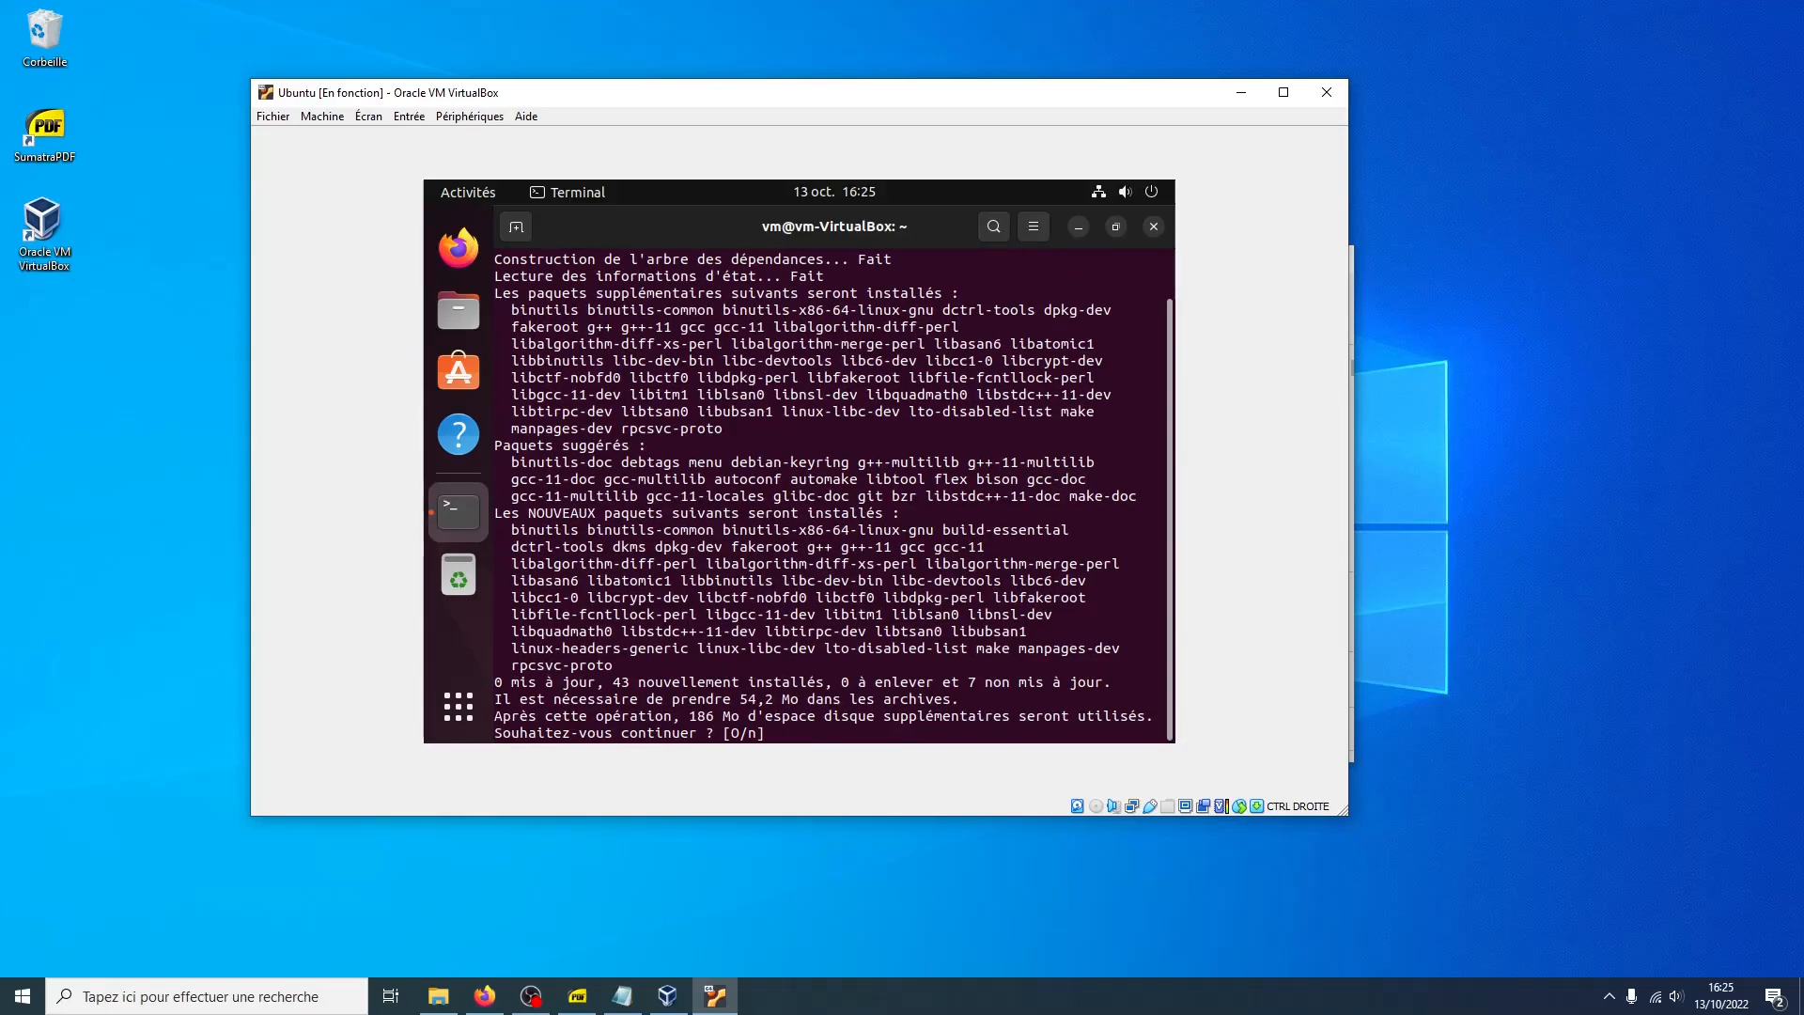
type("o")
key("Return")
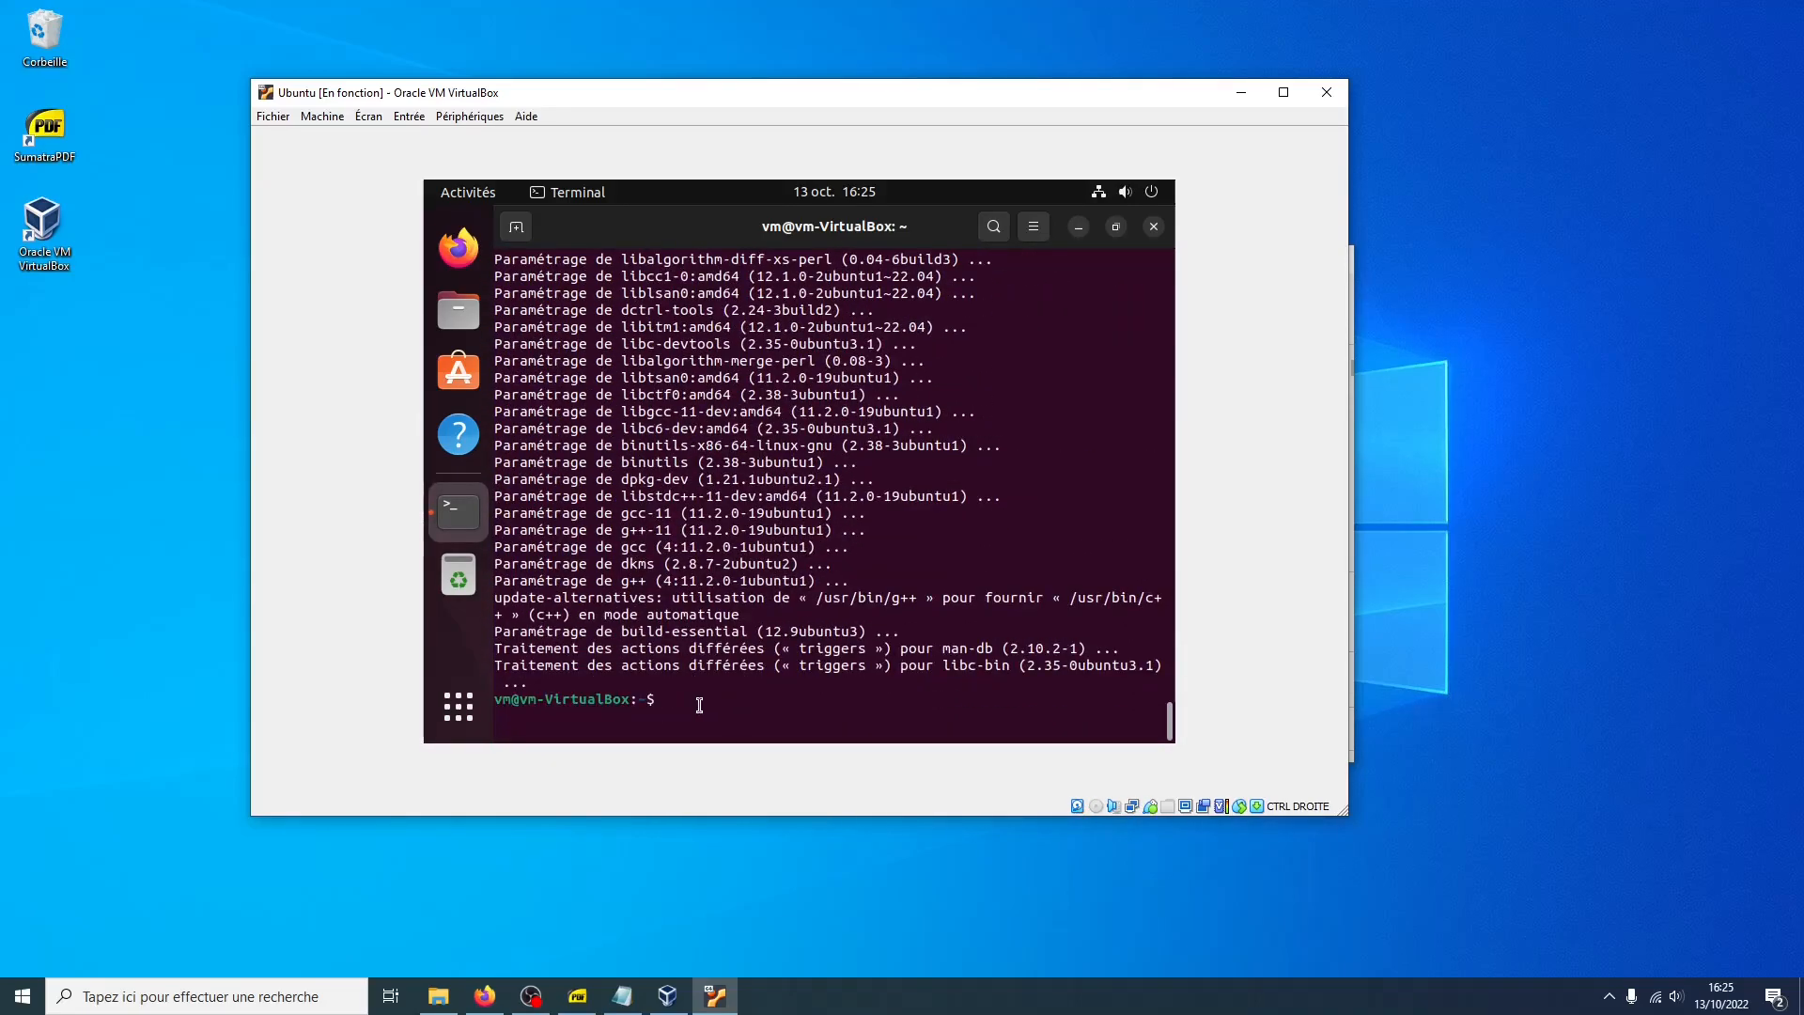
Close the terminal and insert the Guest Additions CD image into the virtual machine
left_click(1152, 227)
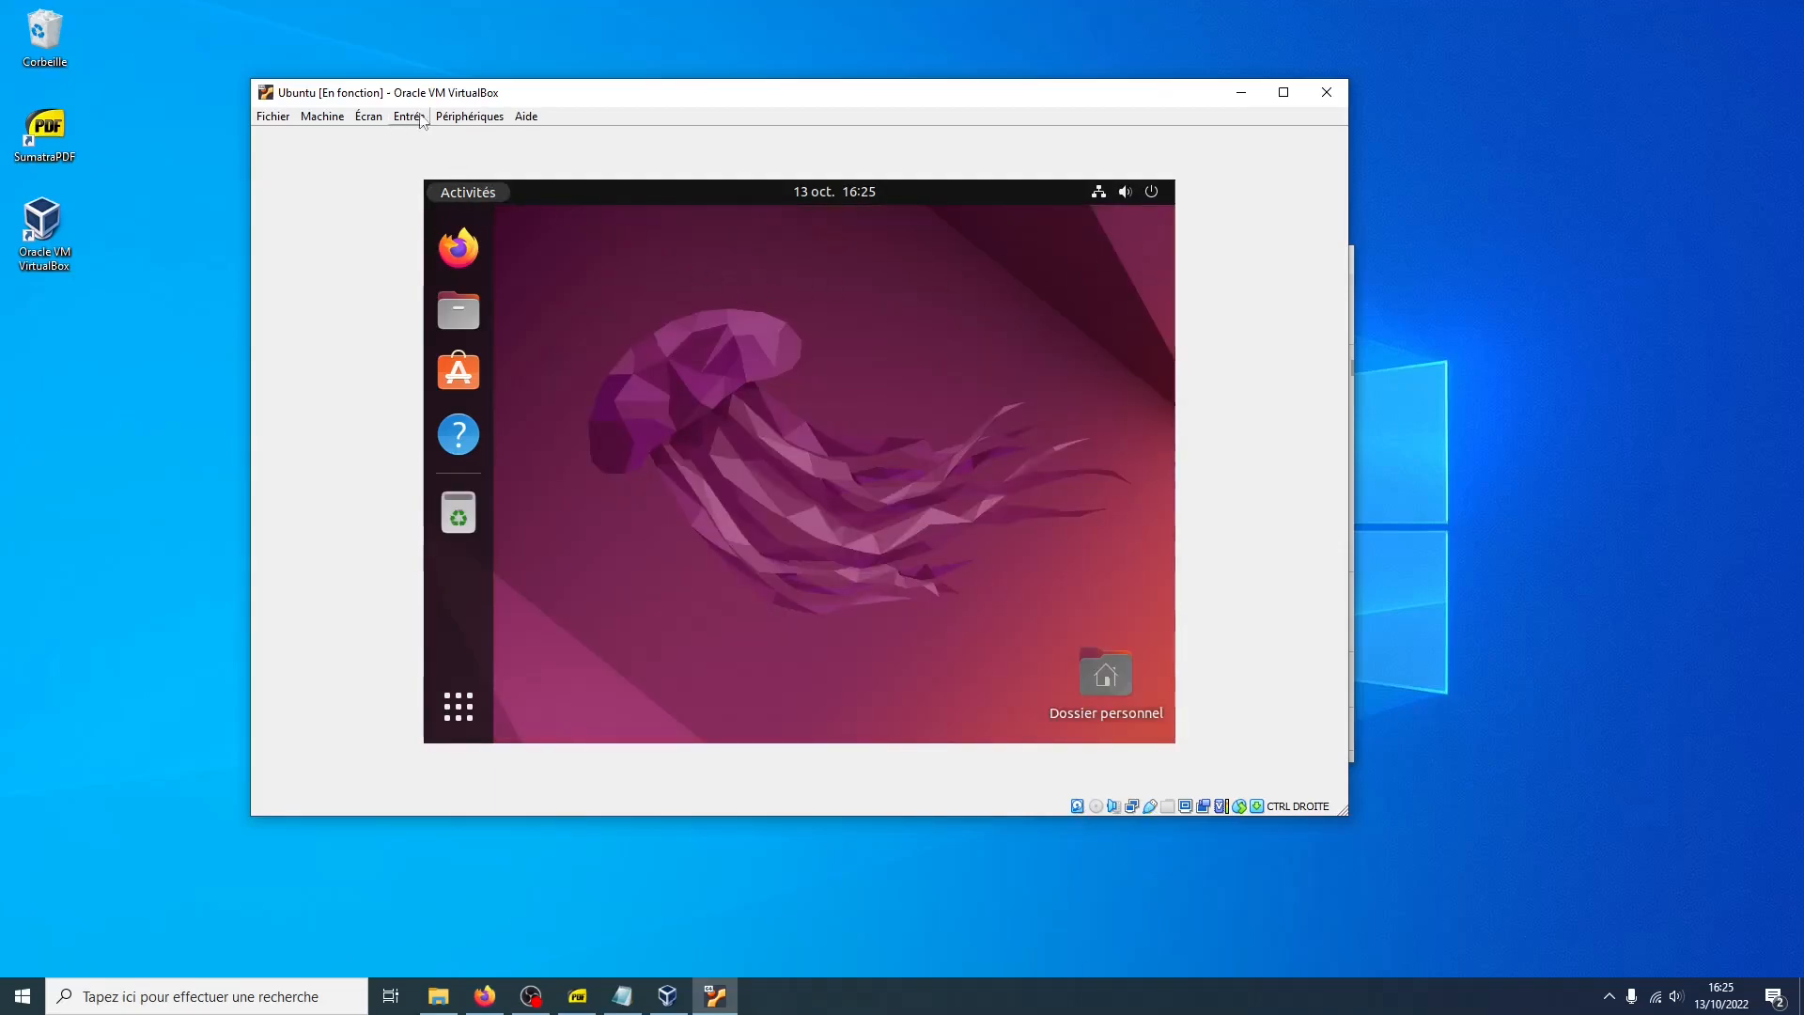
left_click(472, 120)
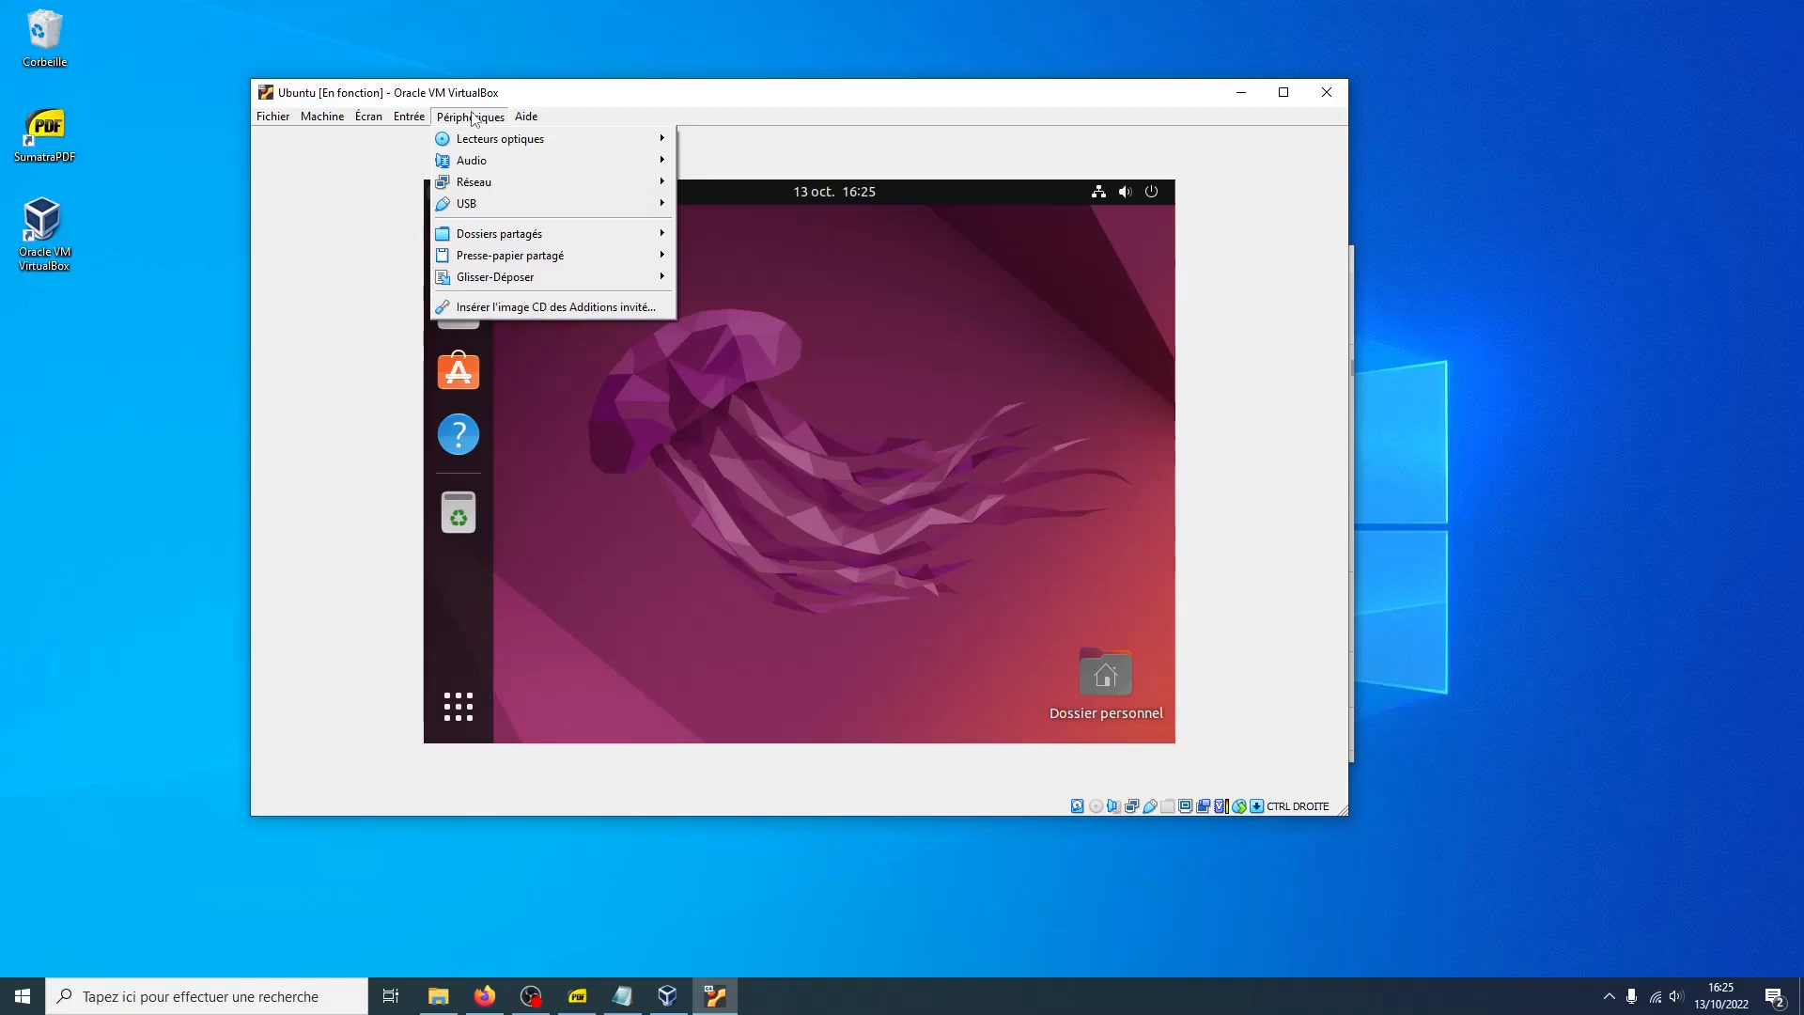
left_click(512, 308)
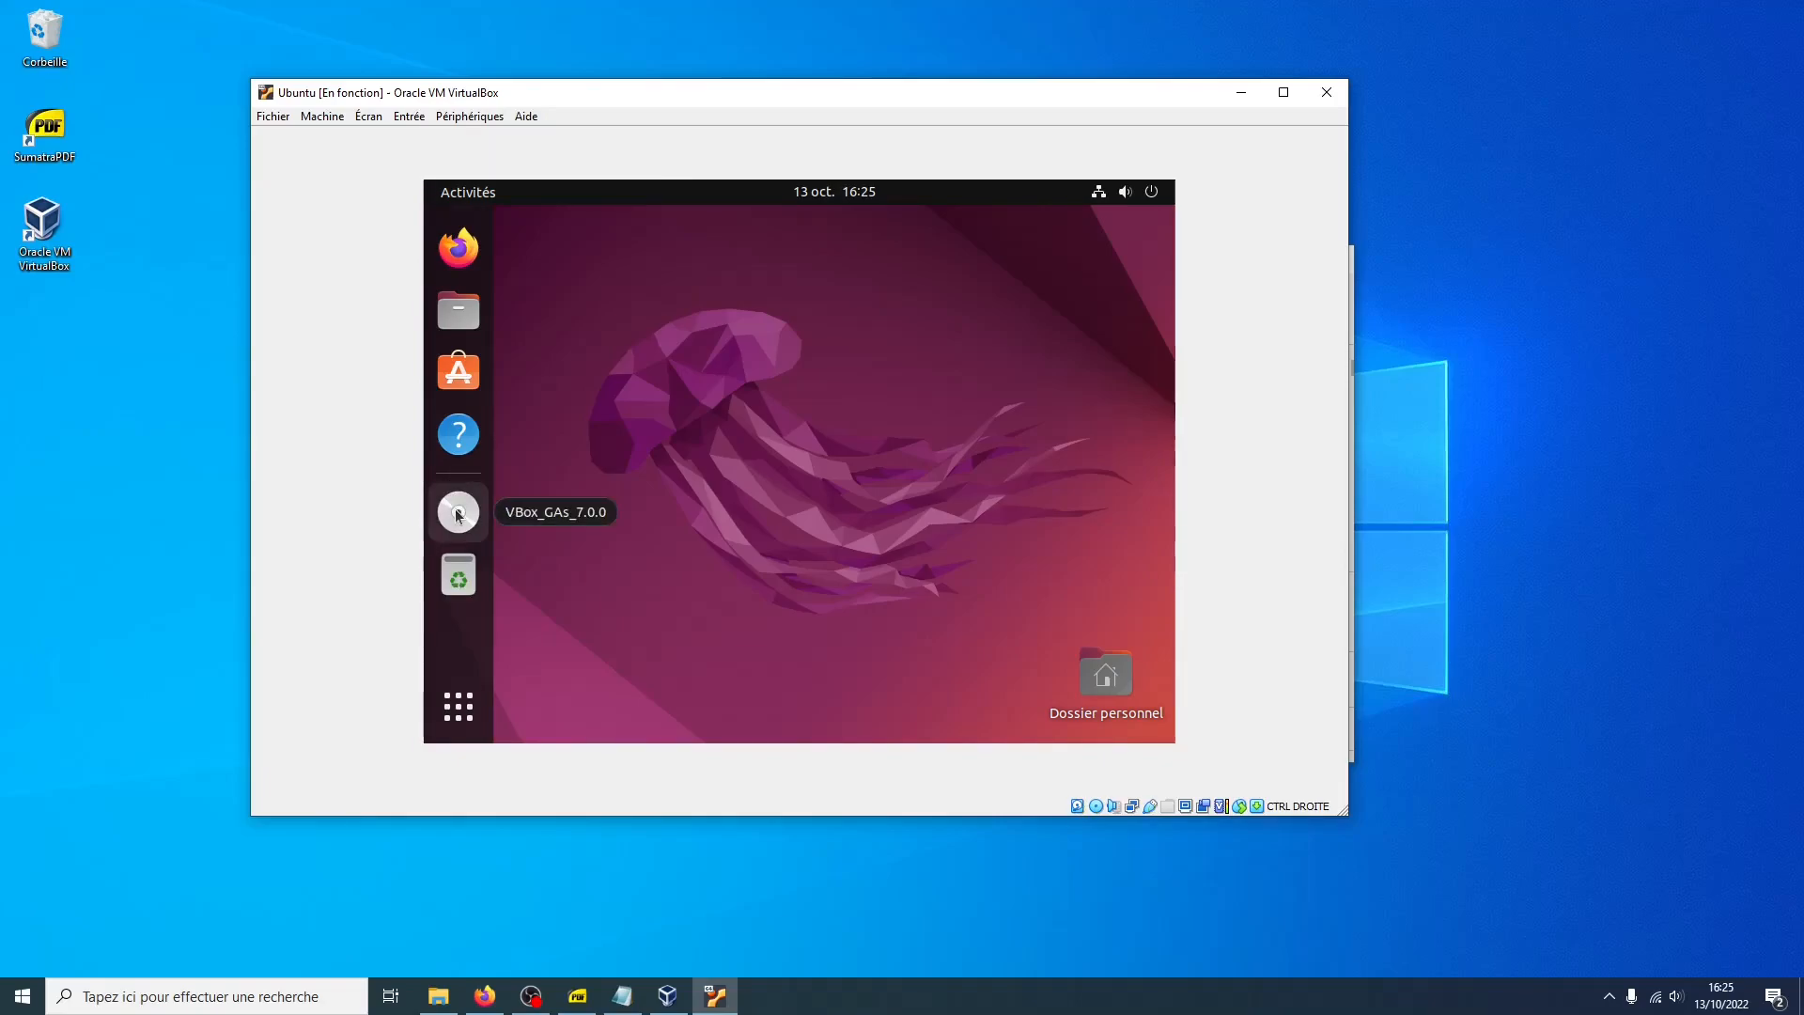
Open the Guest Additions disc and run autorun.sh as a program
left_click(459, 512)
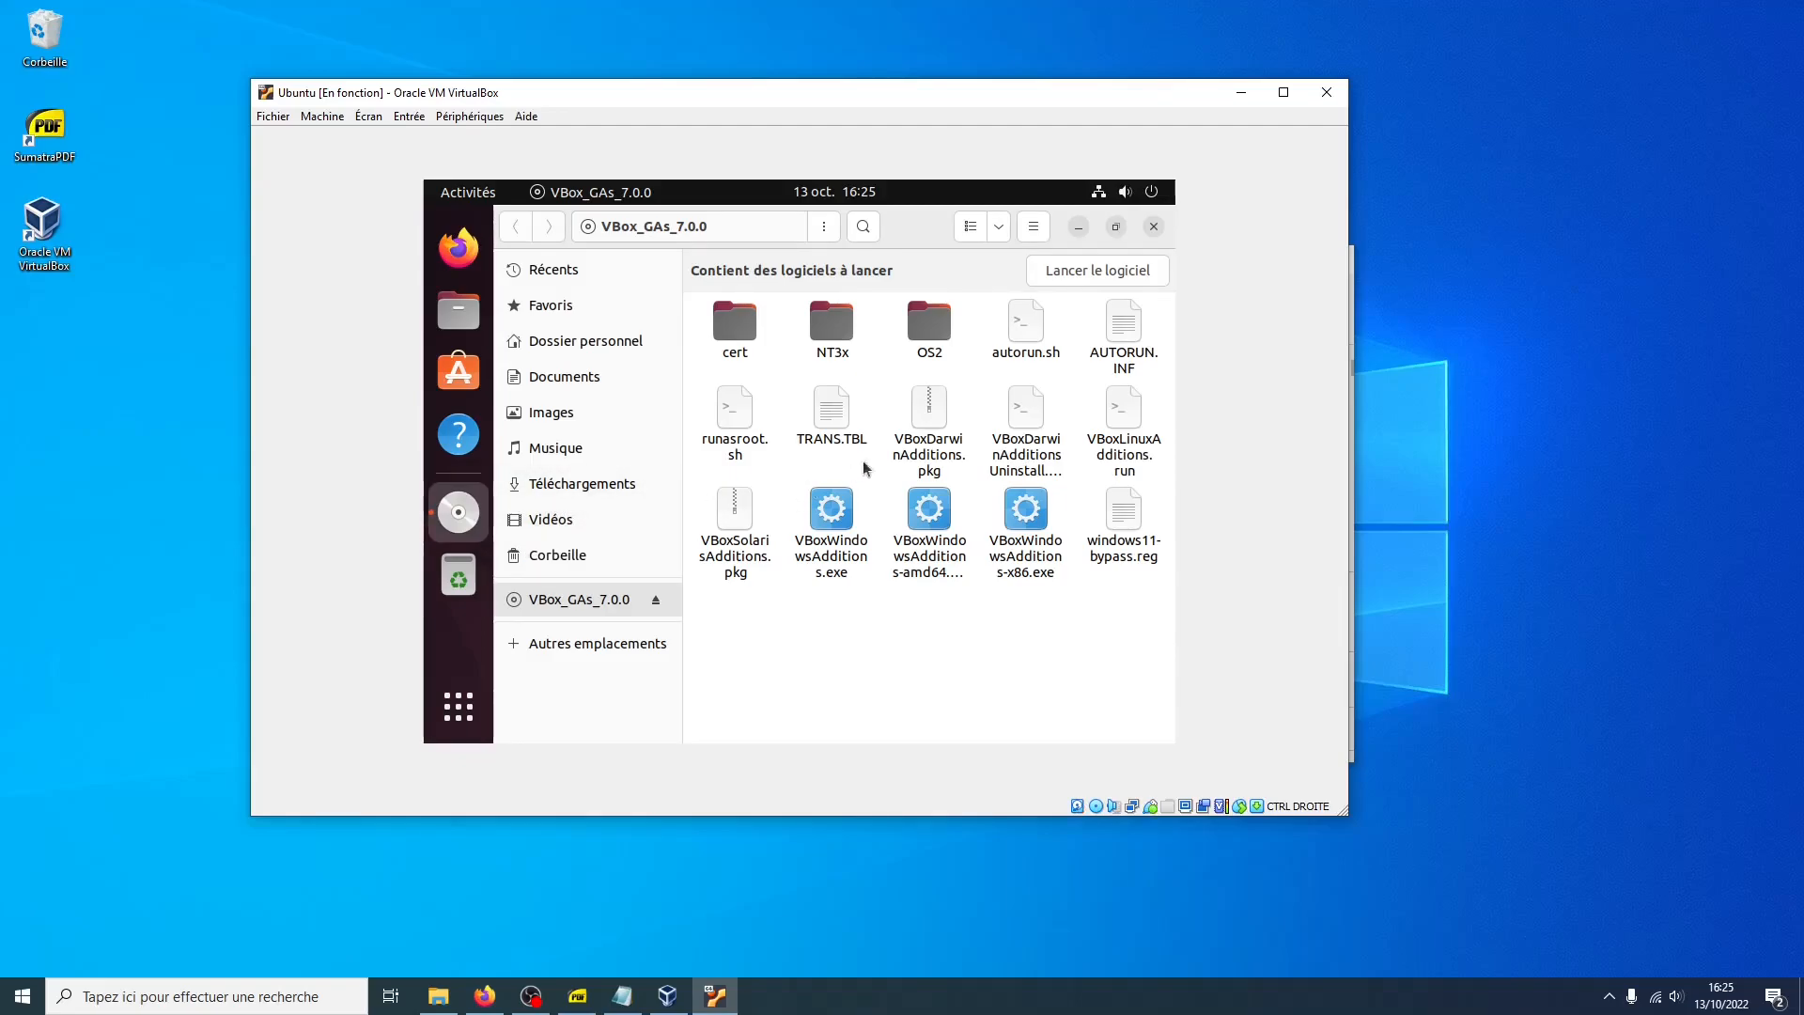
right_click(1030, 360)
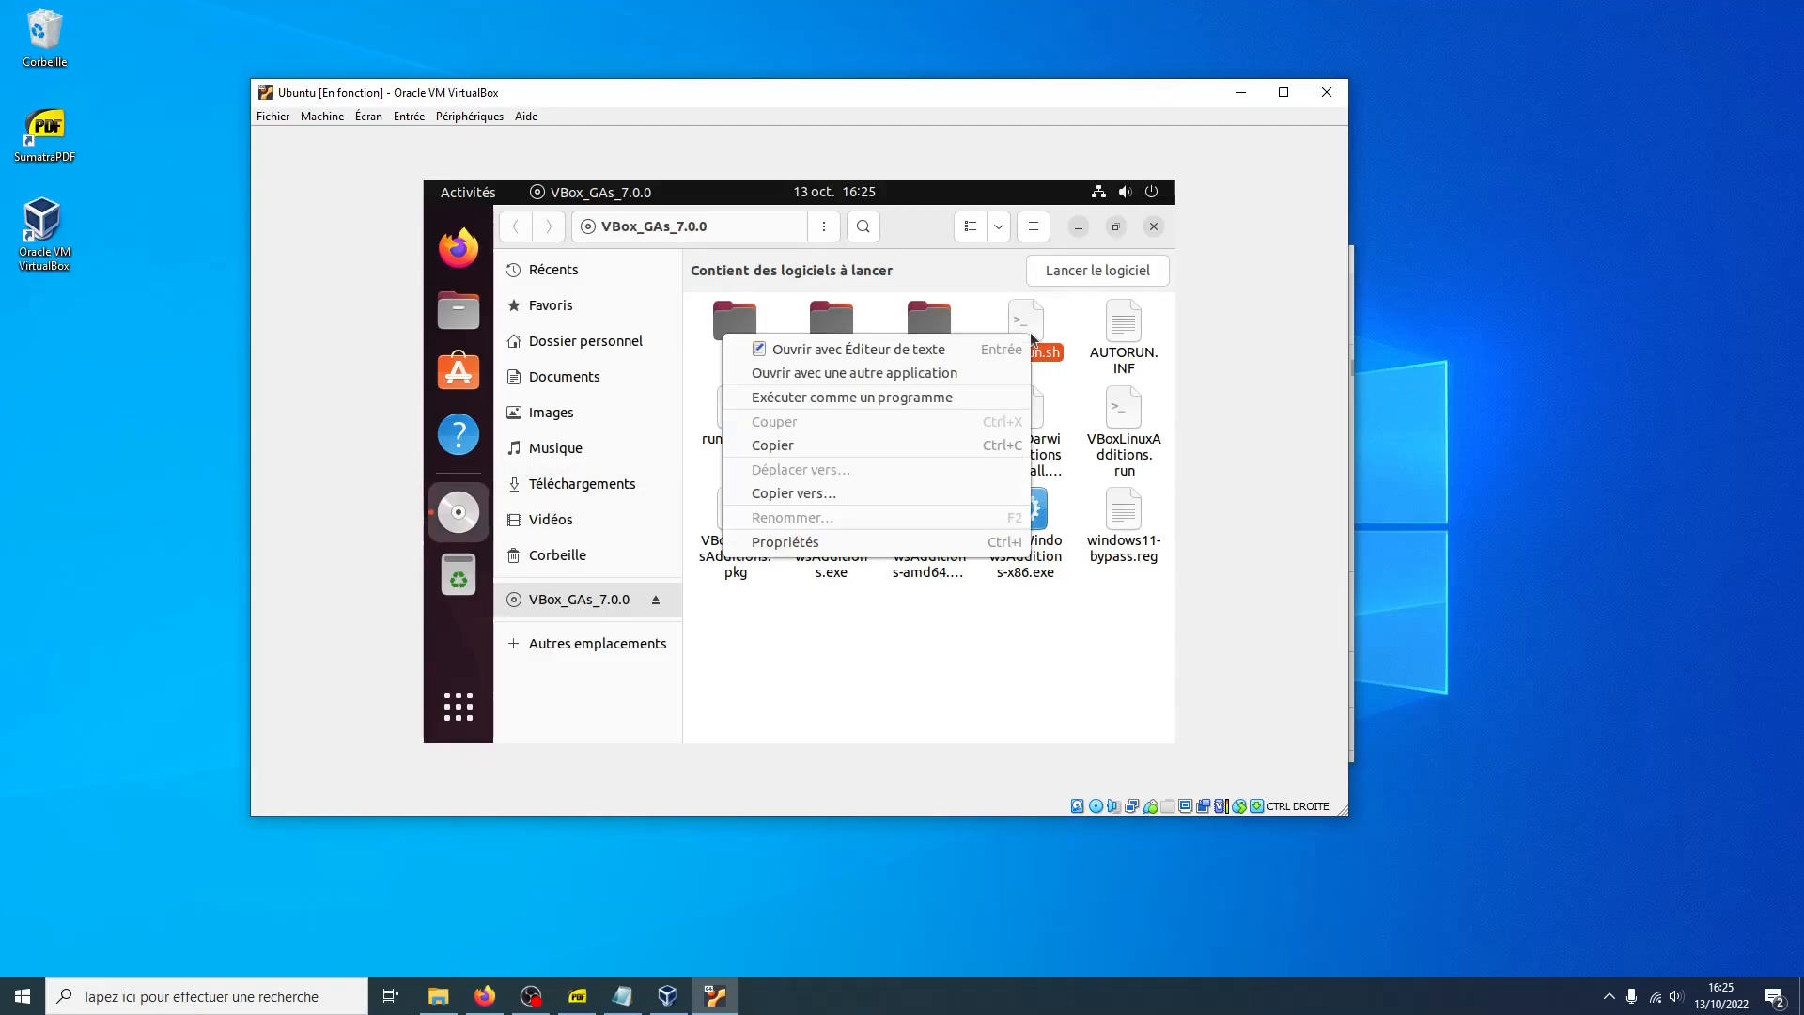
left_click(930, 397)
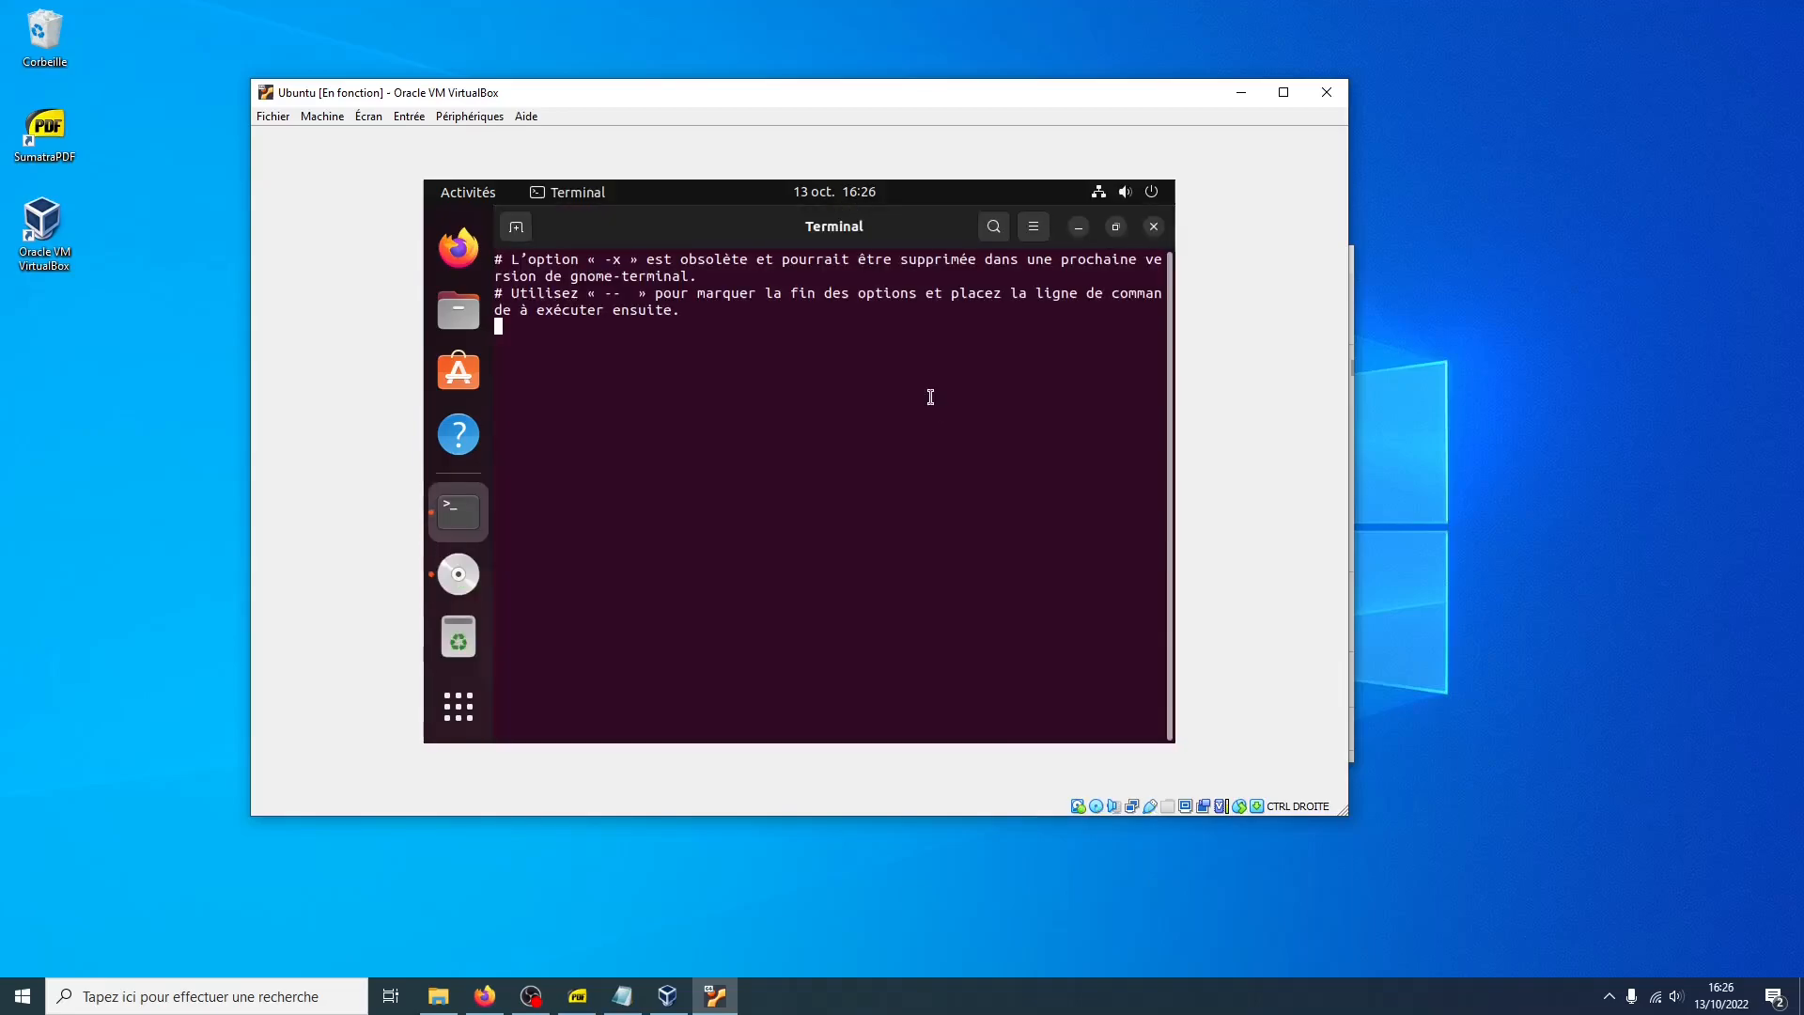
Enter the account password for the Guest Additions installer, then close the finished installer and the disc's file window
type("••")
left_click(839, 622)
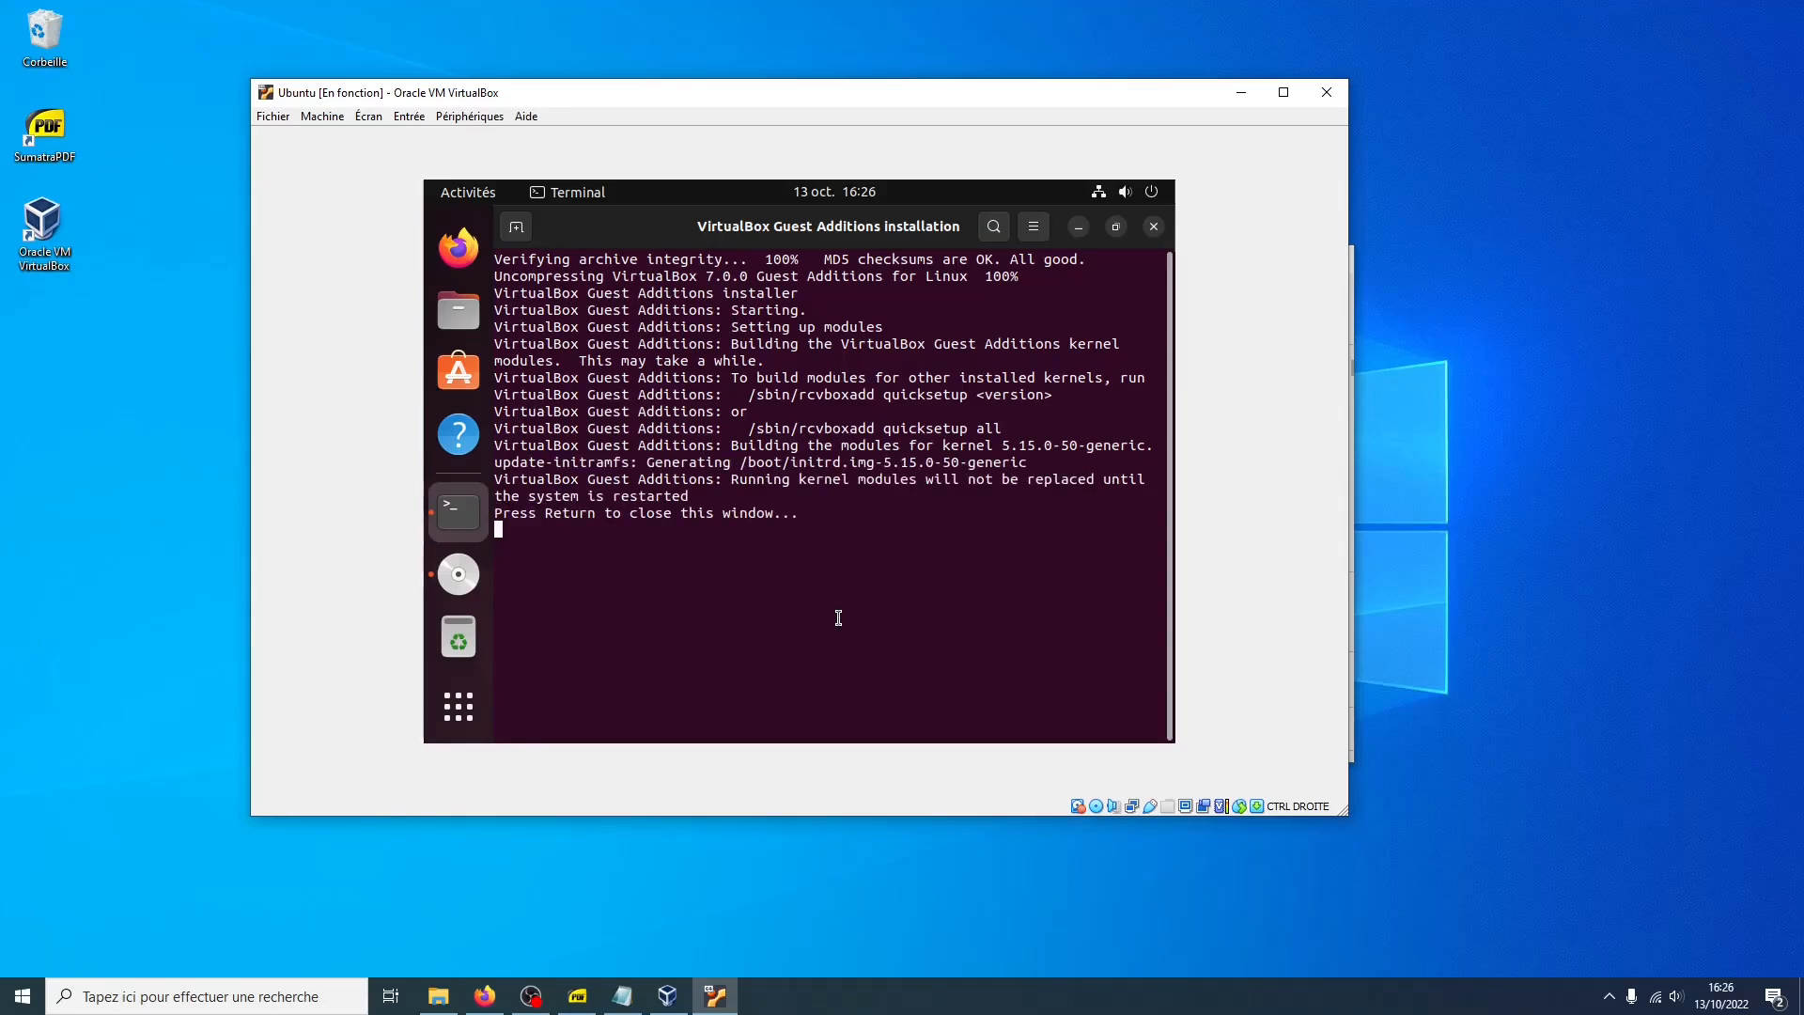
key("Return")
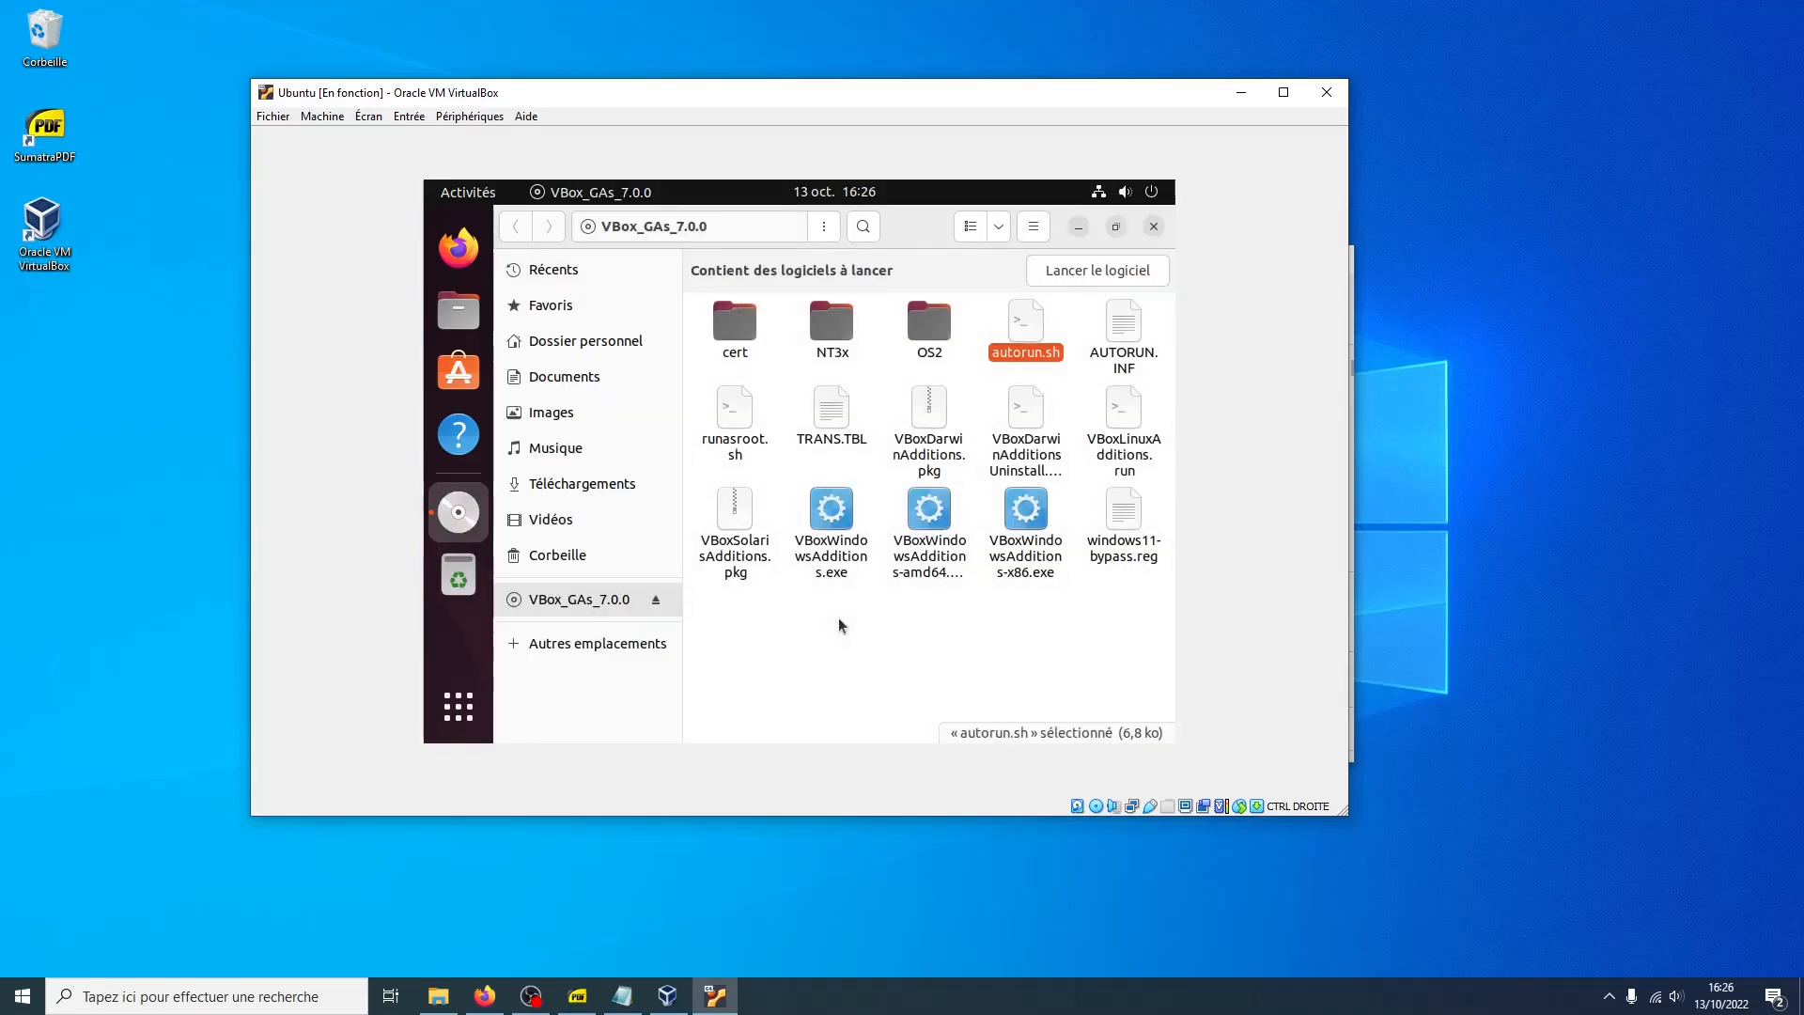
left_click(1152, 227)
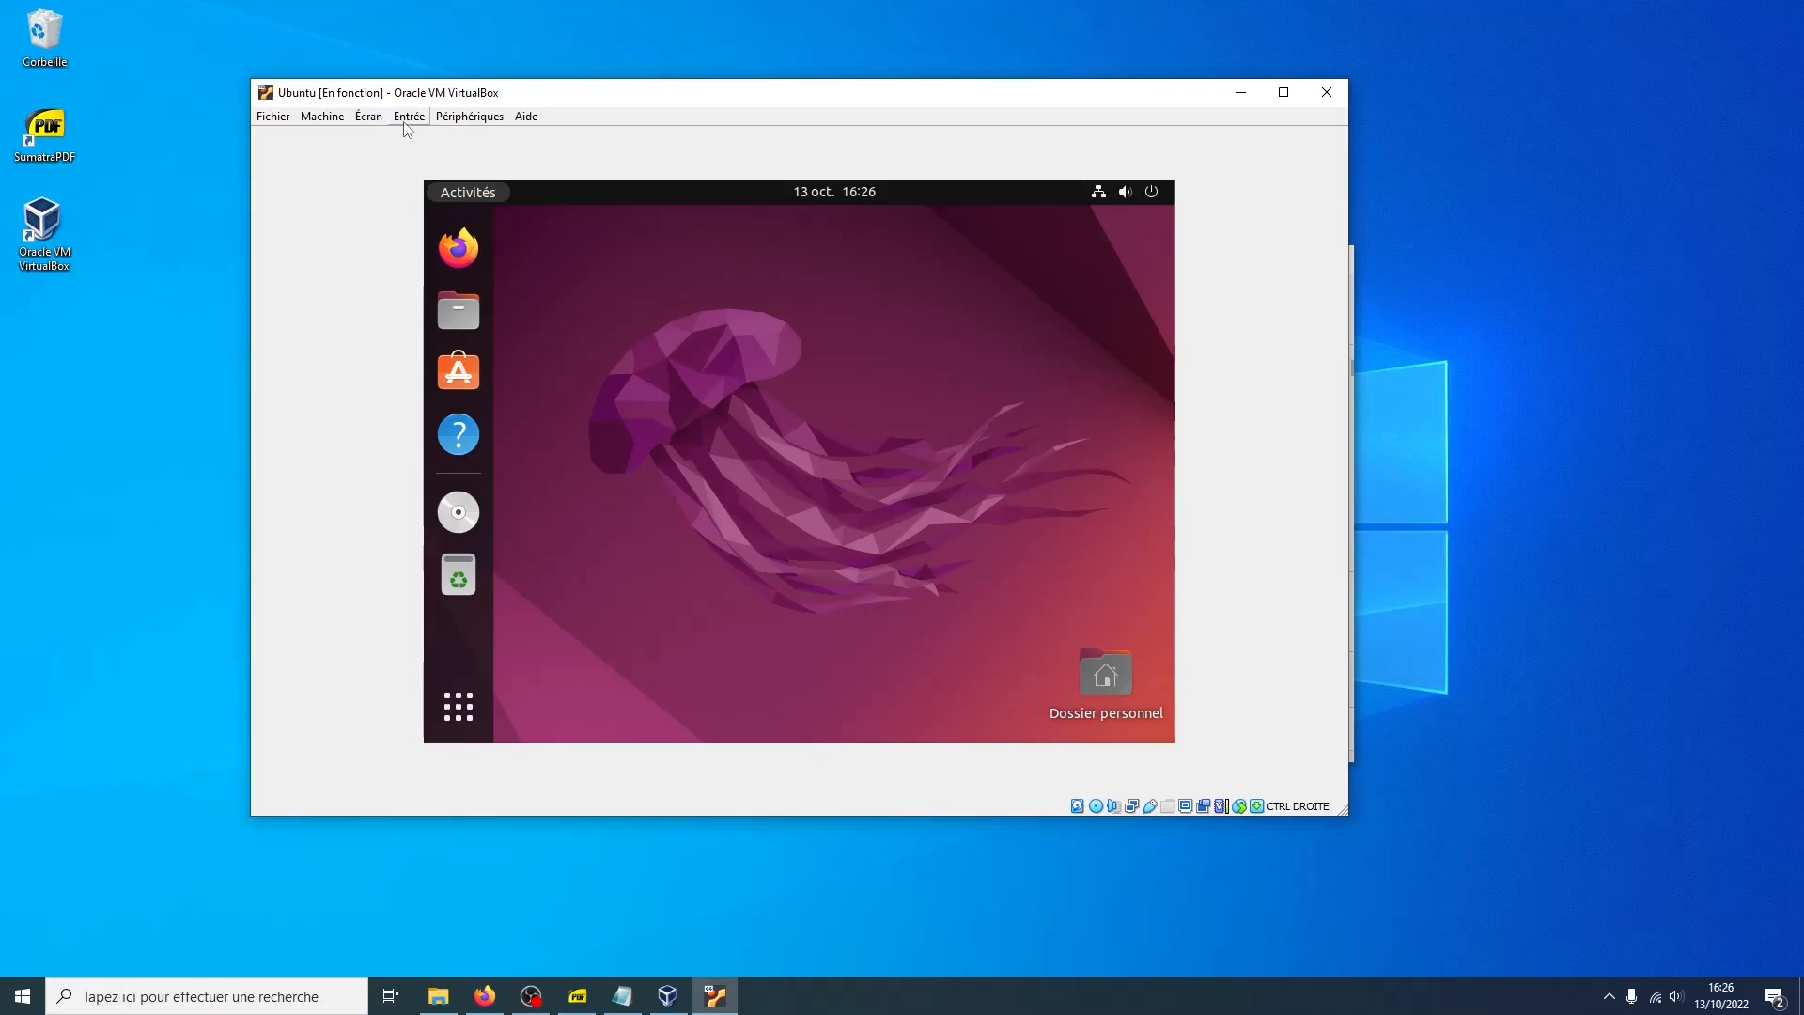
Resize the virtual screen to 1920x1200
left_click(369, 117)
mouse_move(455, 367)
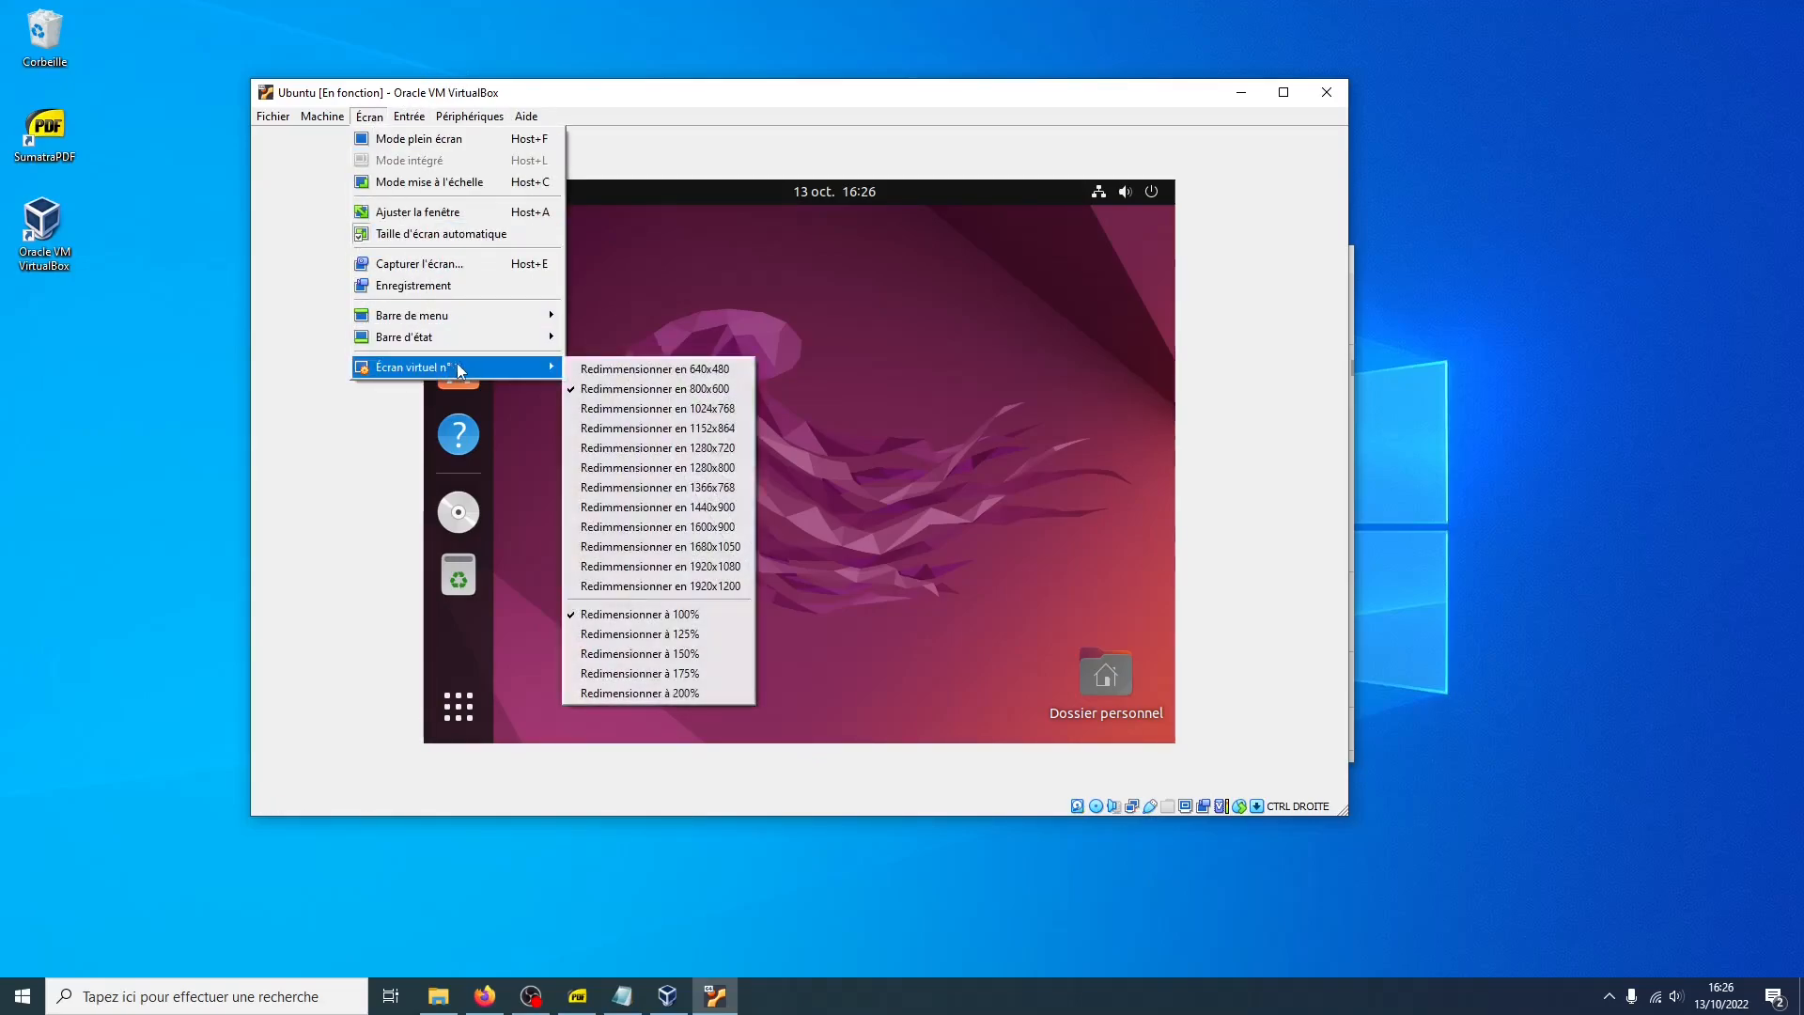
left_click(623, 586)
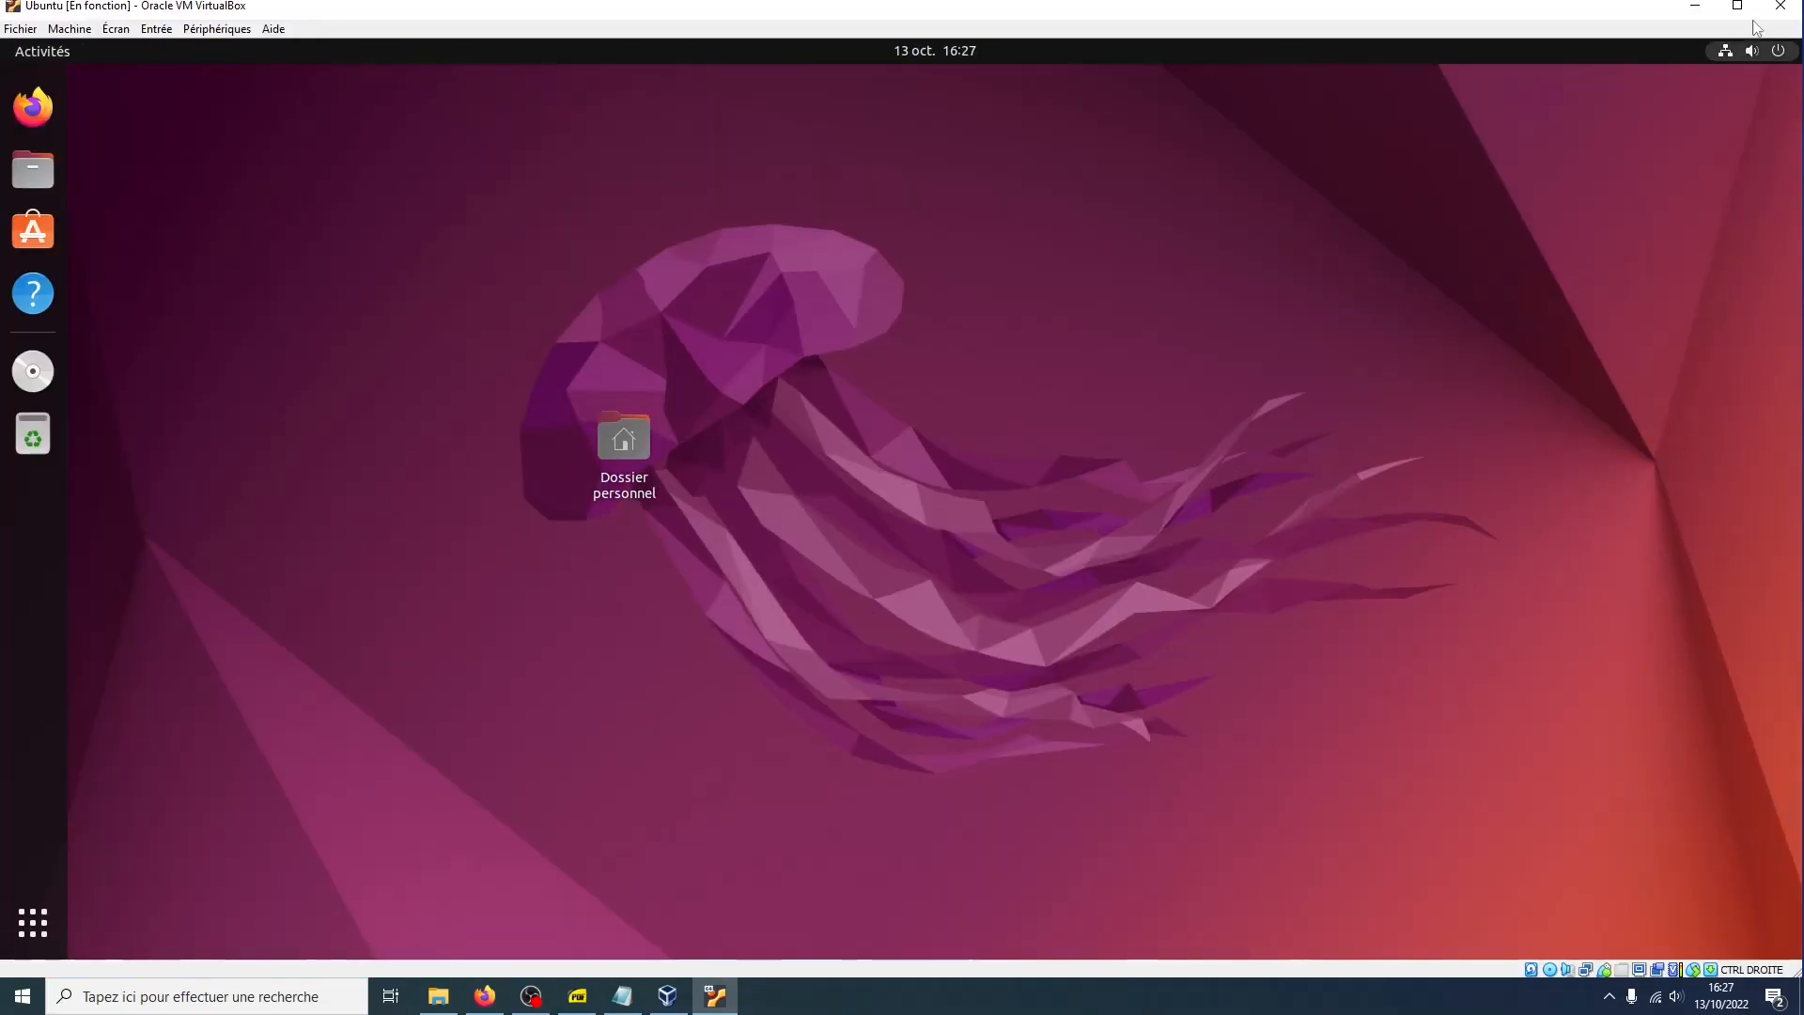
Restore the VM window onto the desktop, move it, and shrink it by its corner
left_click_drag(1634, 13, 1555, 2)
left_click_drag(716, 10, 1019, 319)
left_click_drag(306, 306, 805, 606)
left_click_drag(985, 325, 438, 103)
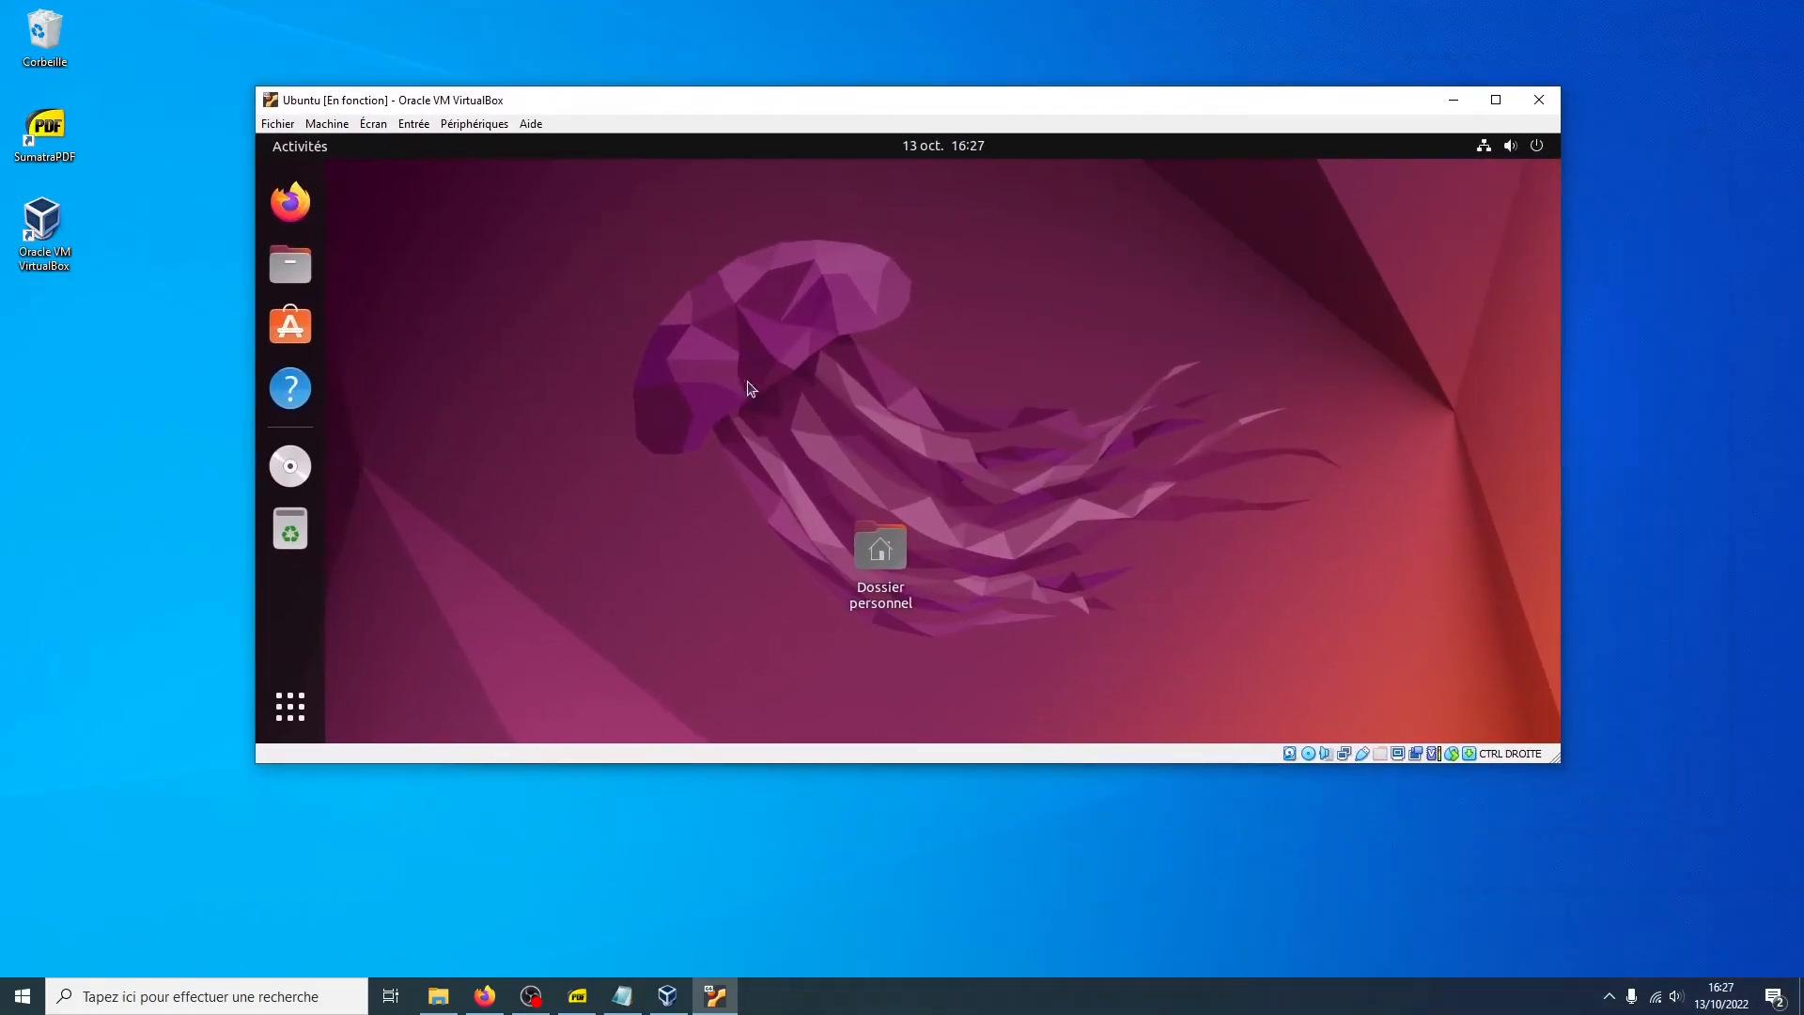
left_click_drag(1557, 759, 1240, 823)
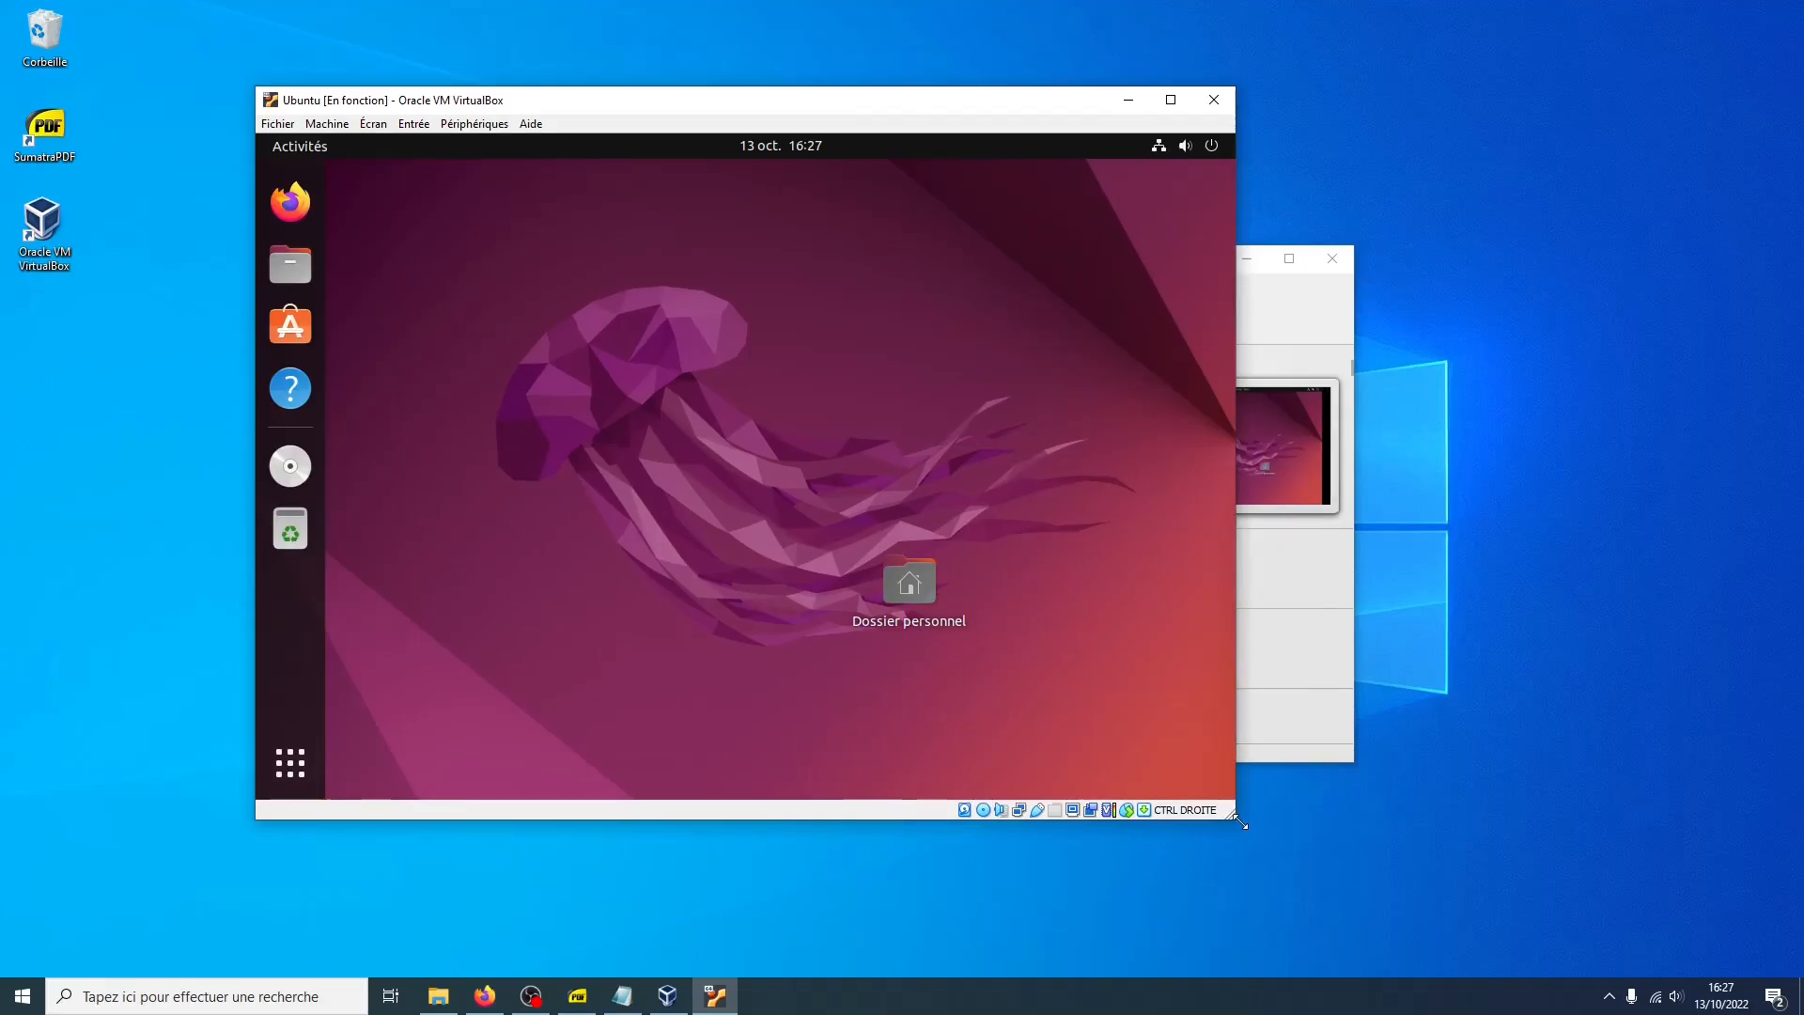
Switch the VM to full-screen mode and back to windowed mode
key("ctrl+f")
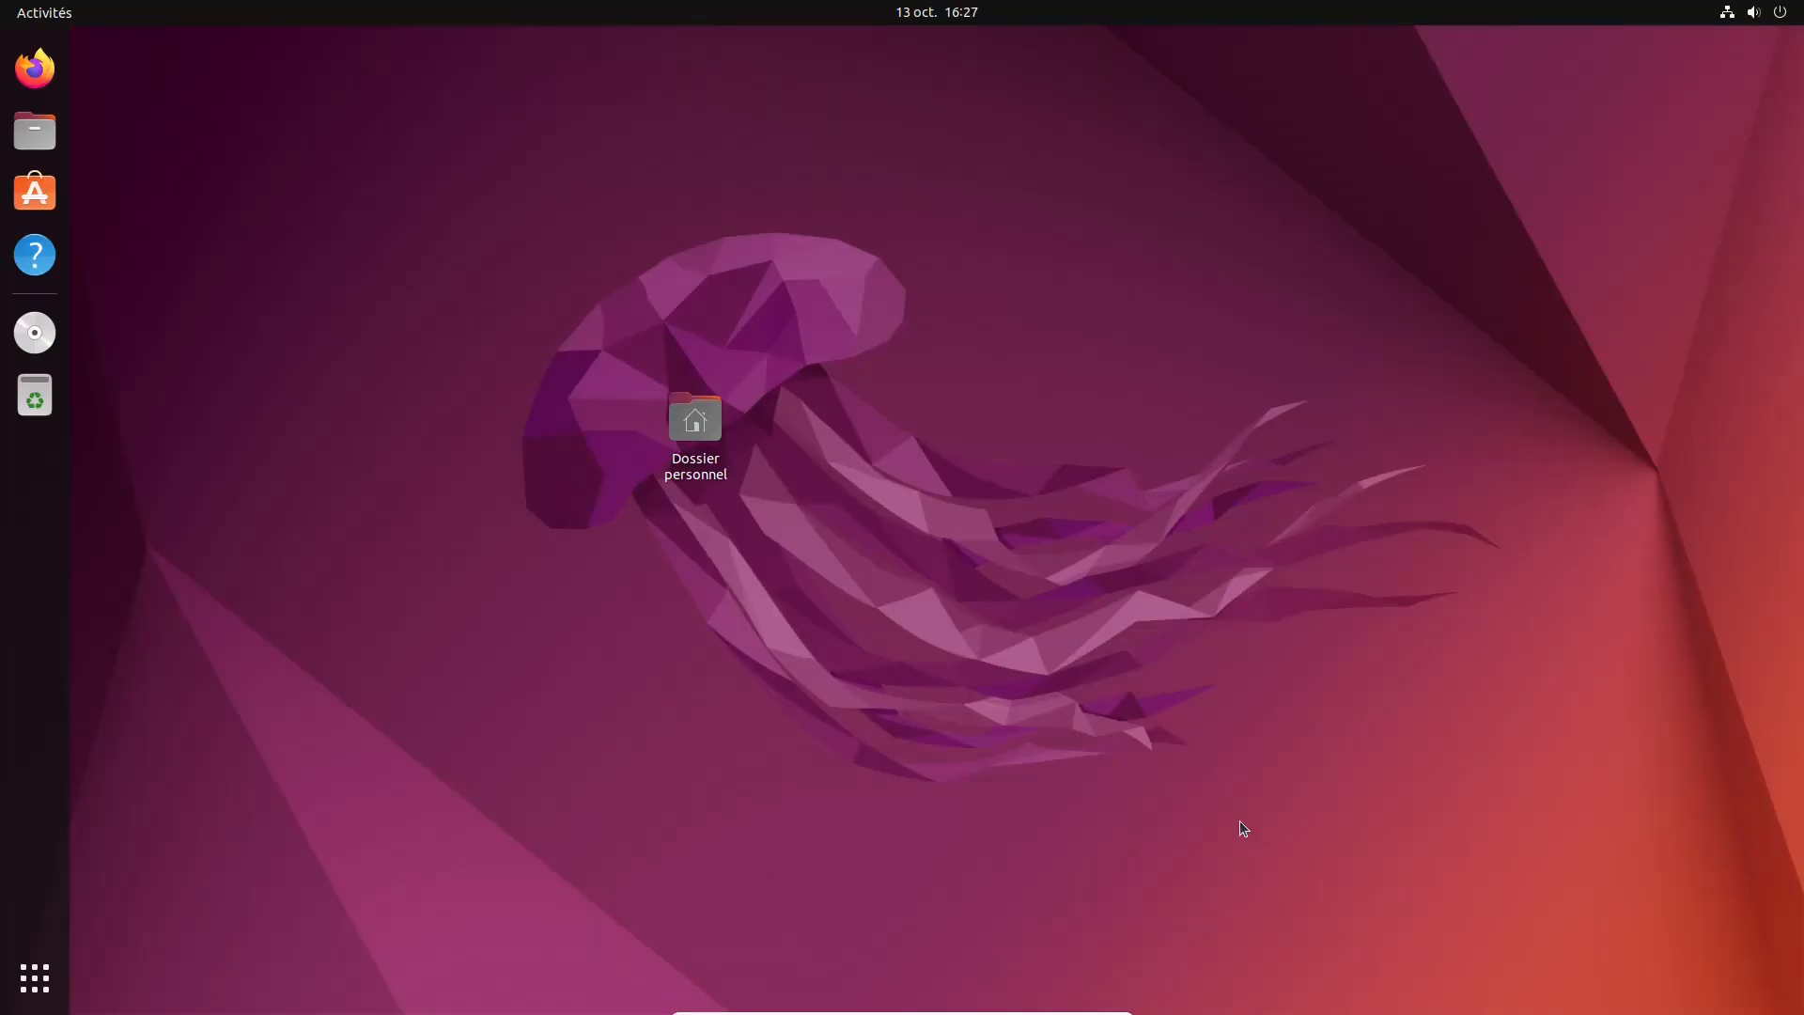
key("ctrl+f")
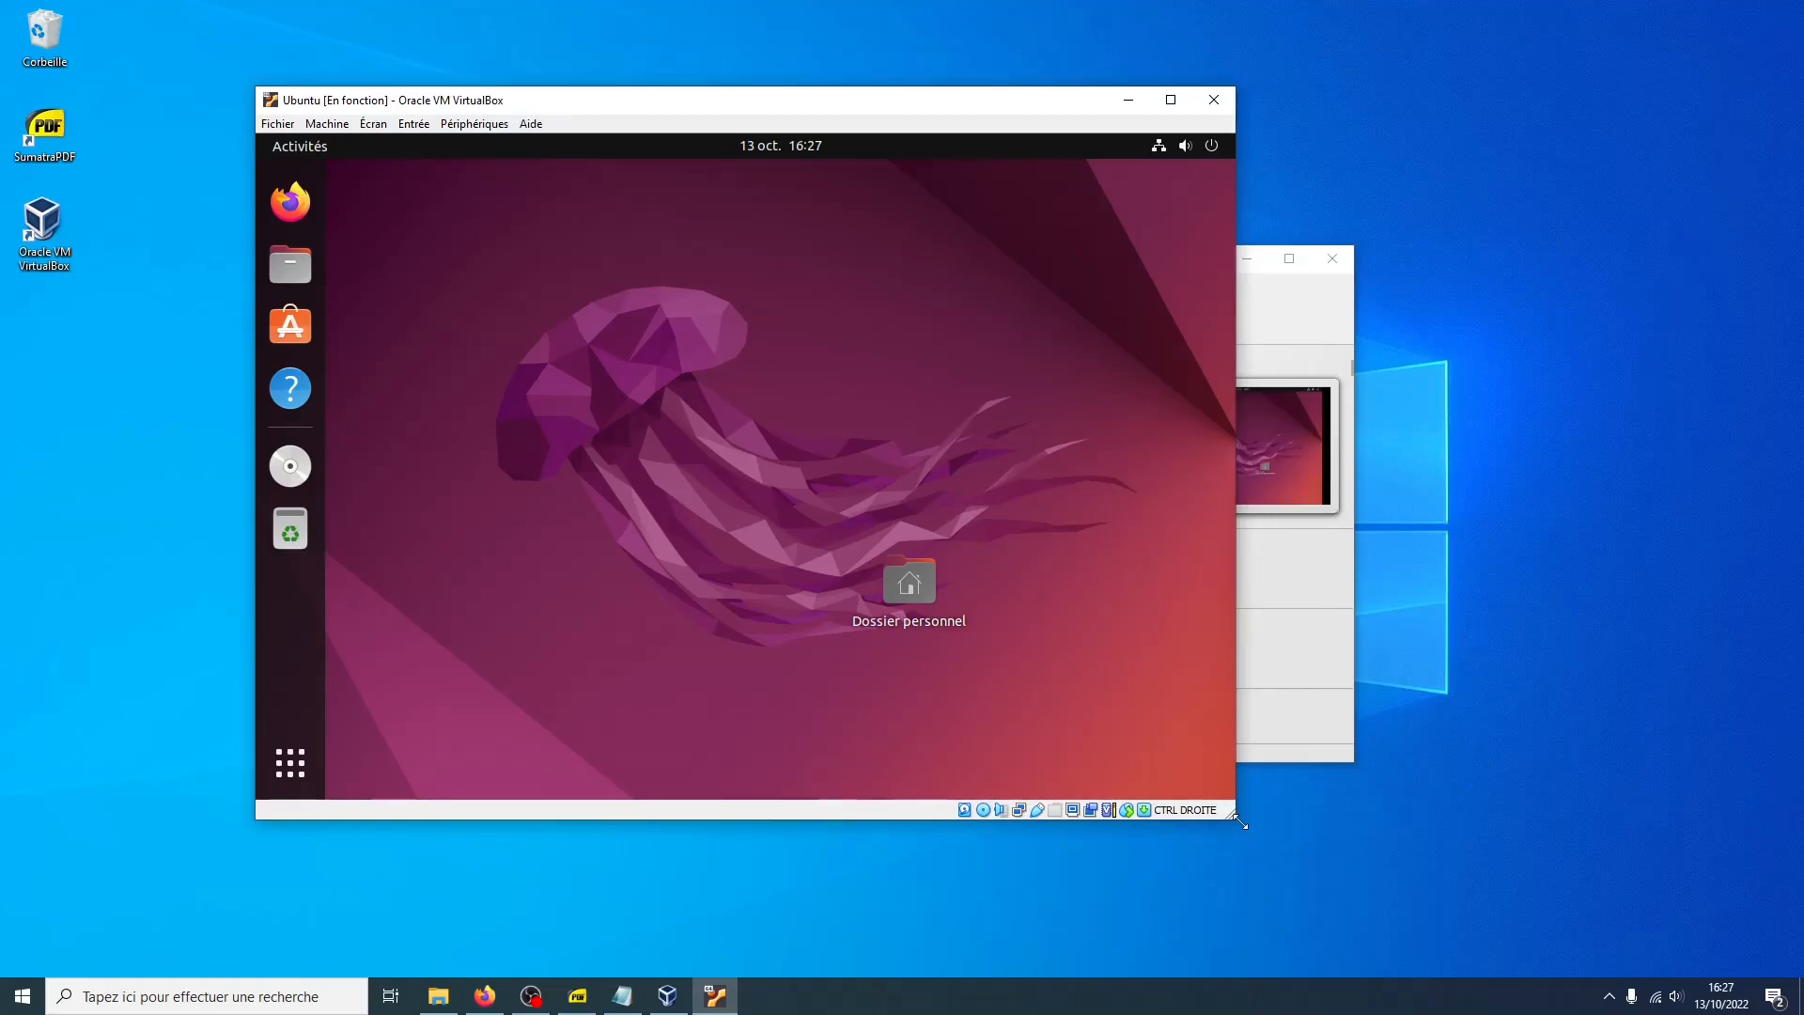
Set both the shared clipboard and drag-and-drop modes to Bidirectionnel
left_click(476, 126)
mouse_move(512, 264)
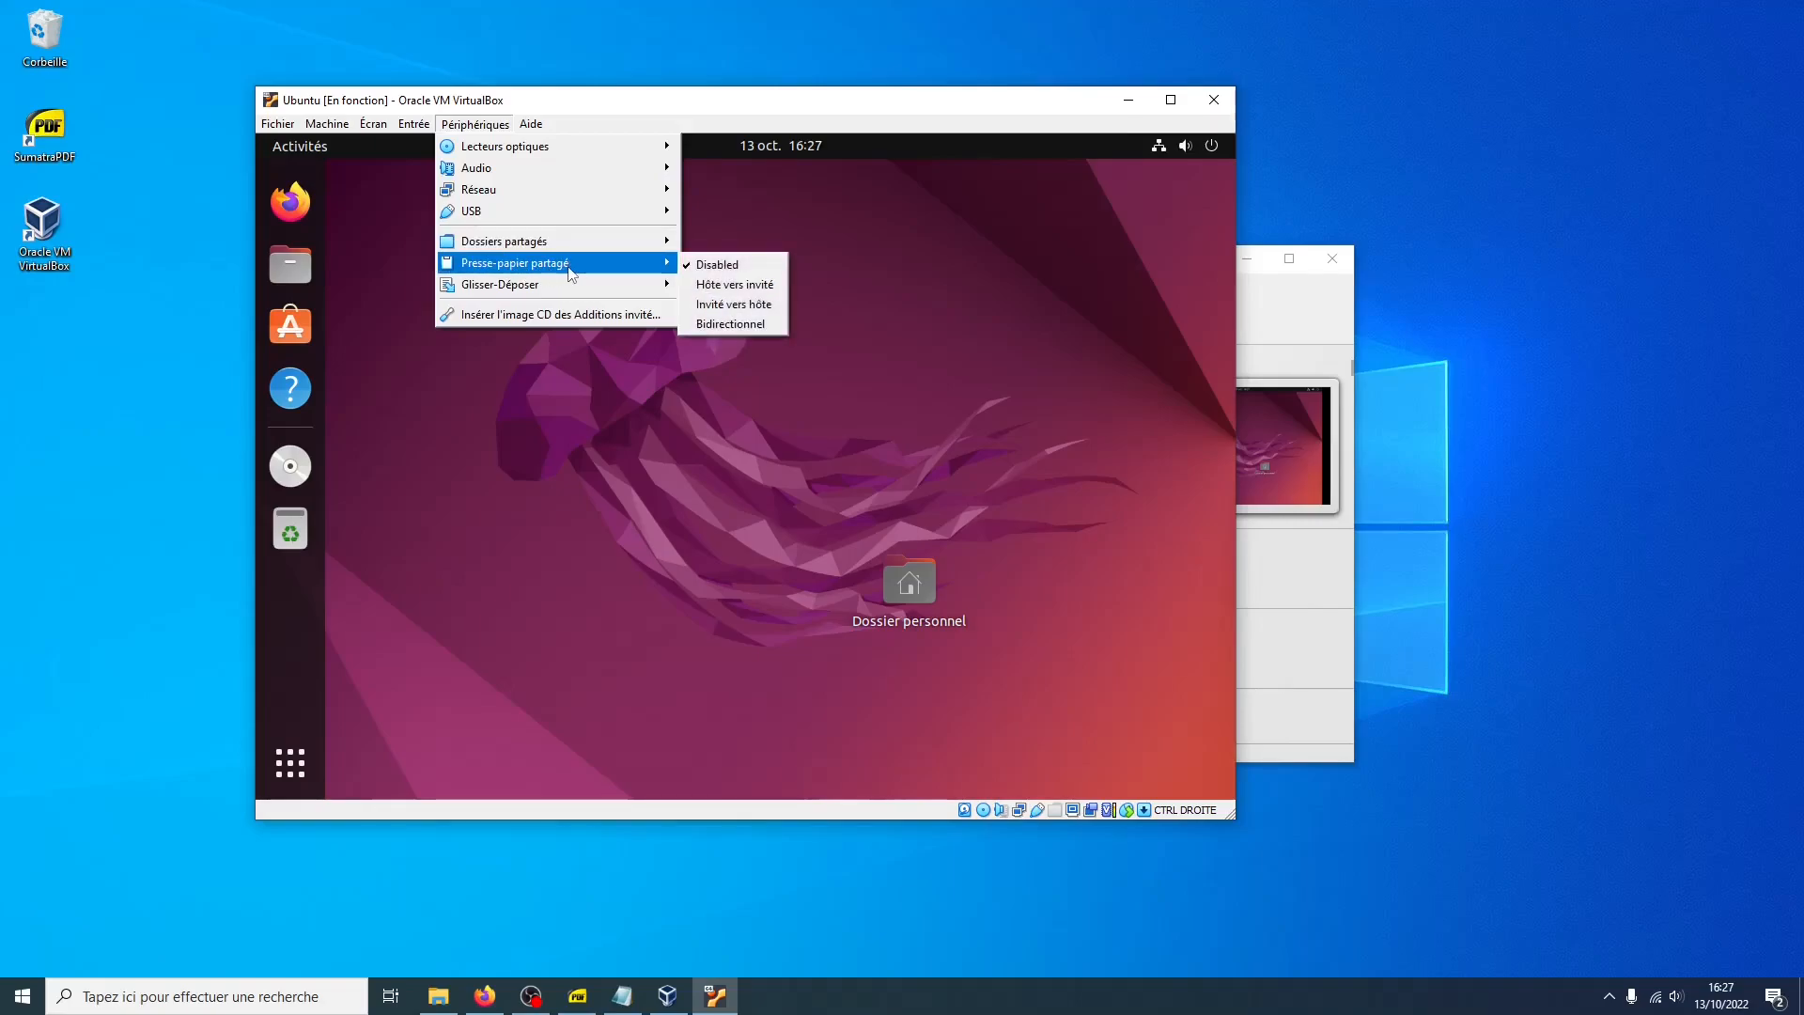
left_click(725, 325)
left_click(473, 126)
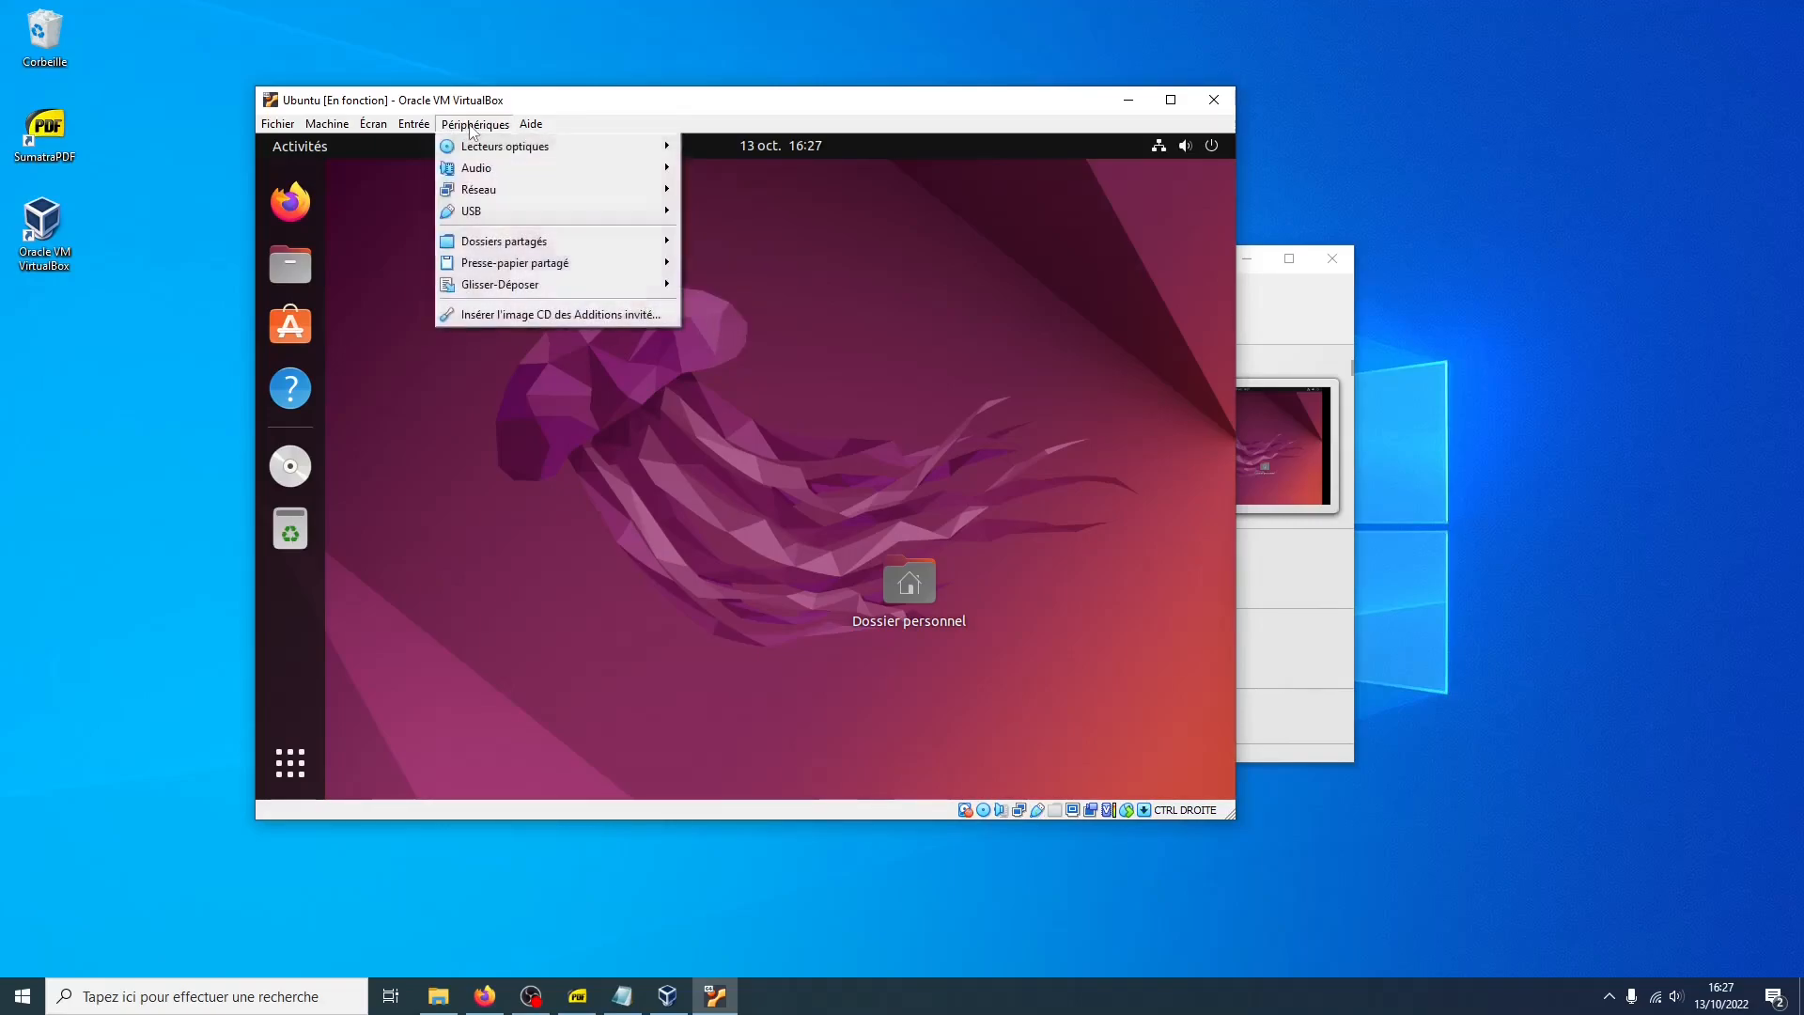
mouse_move(528, 289)
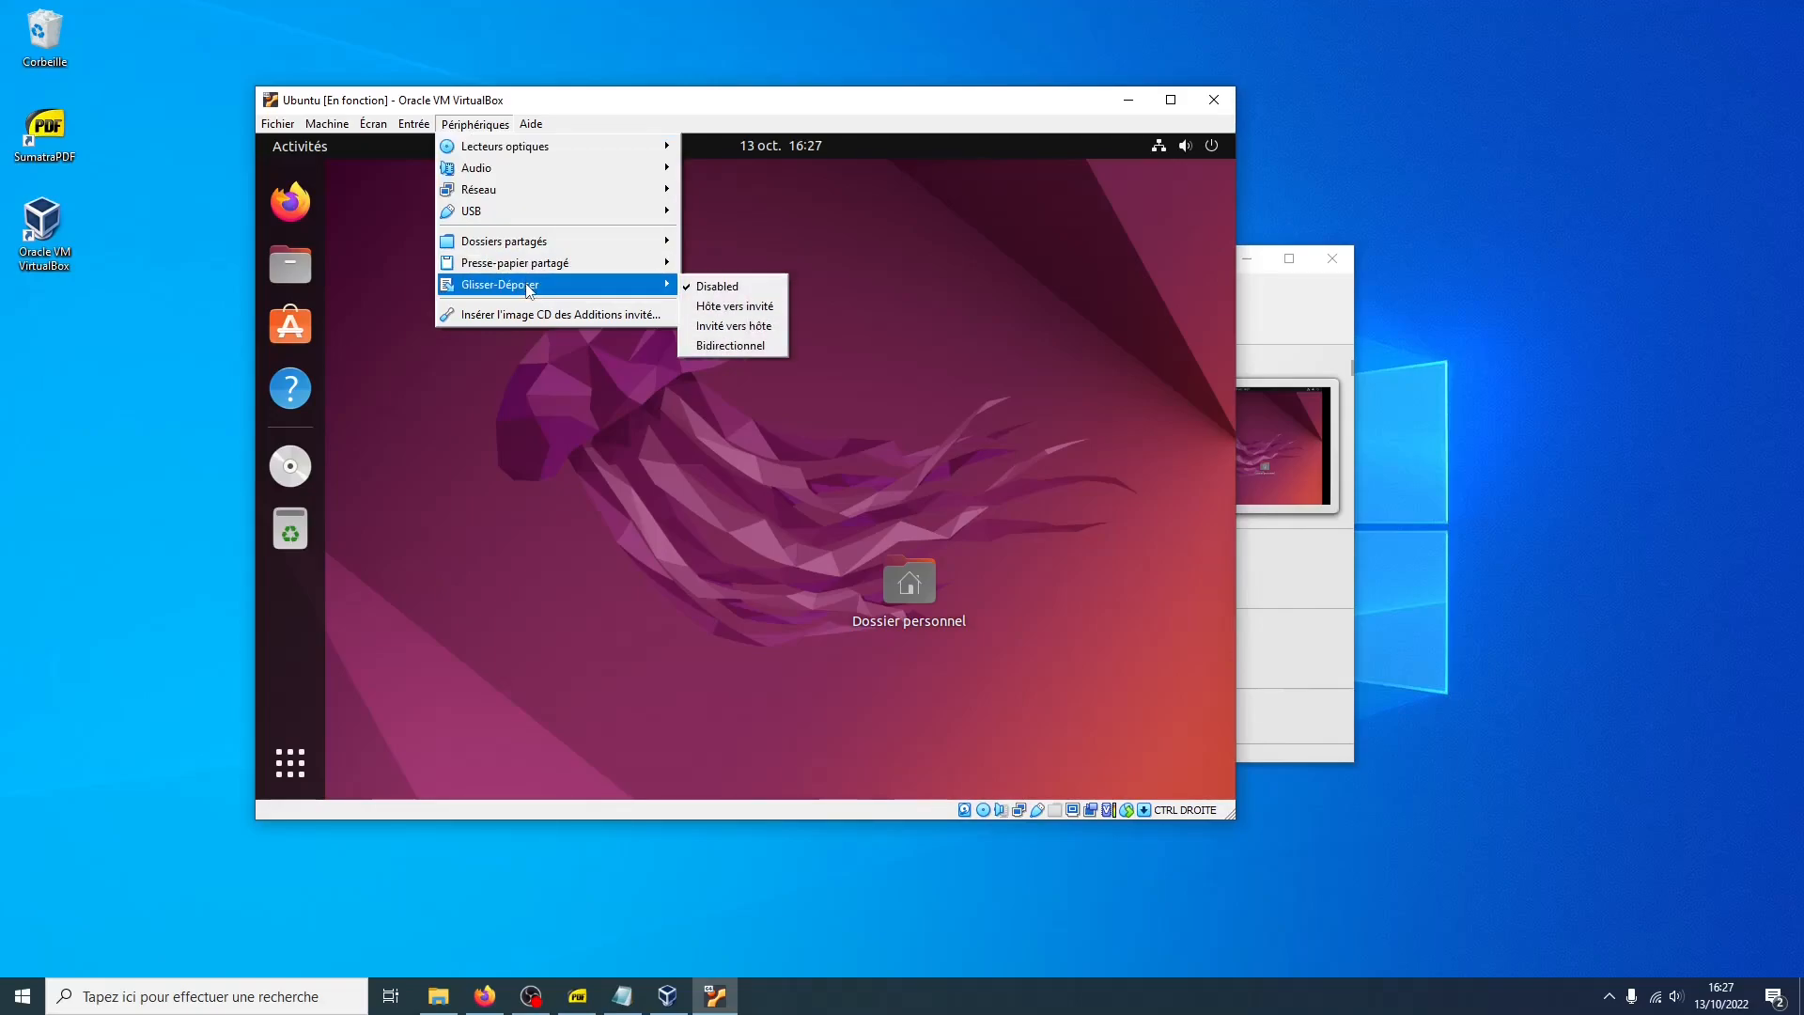
left_click(737, 348)
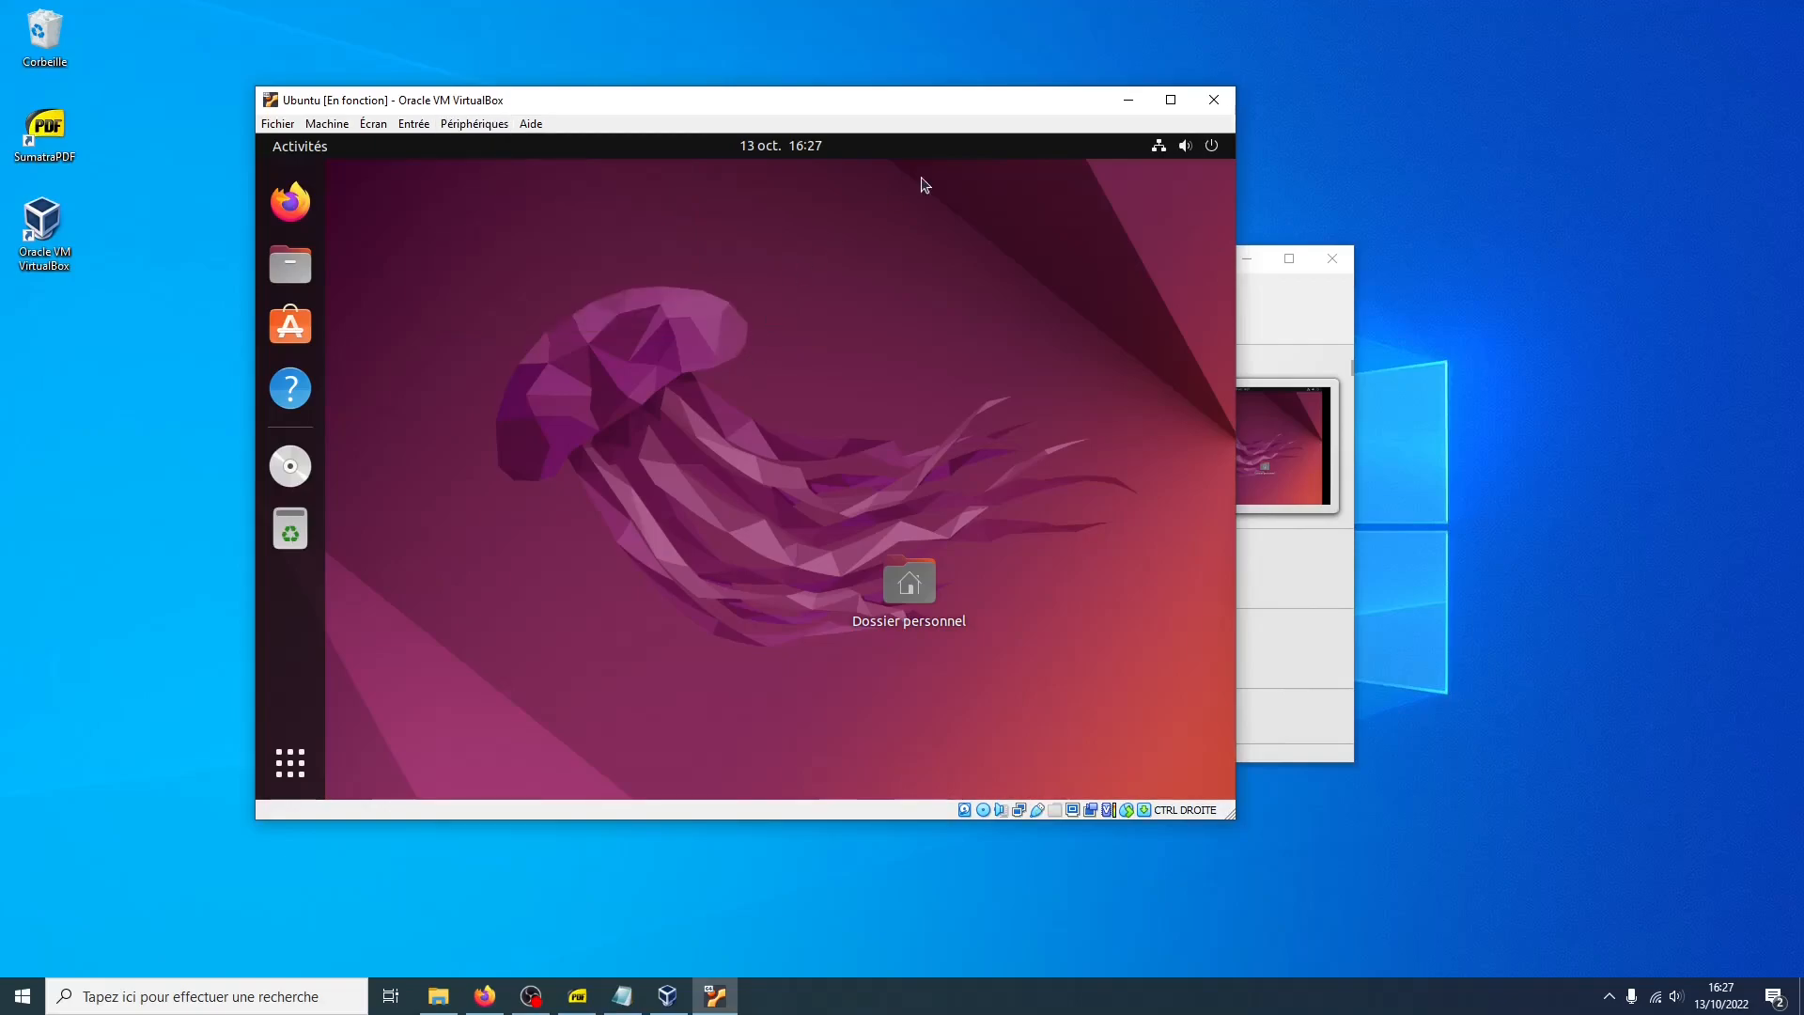
Shut down the Ubuntu virtual machine from the system menu
left_click(1210, 148)
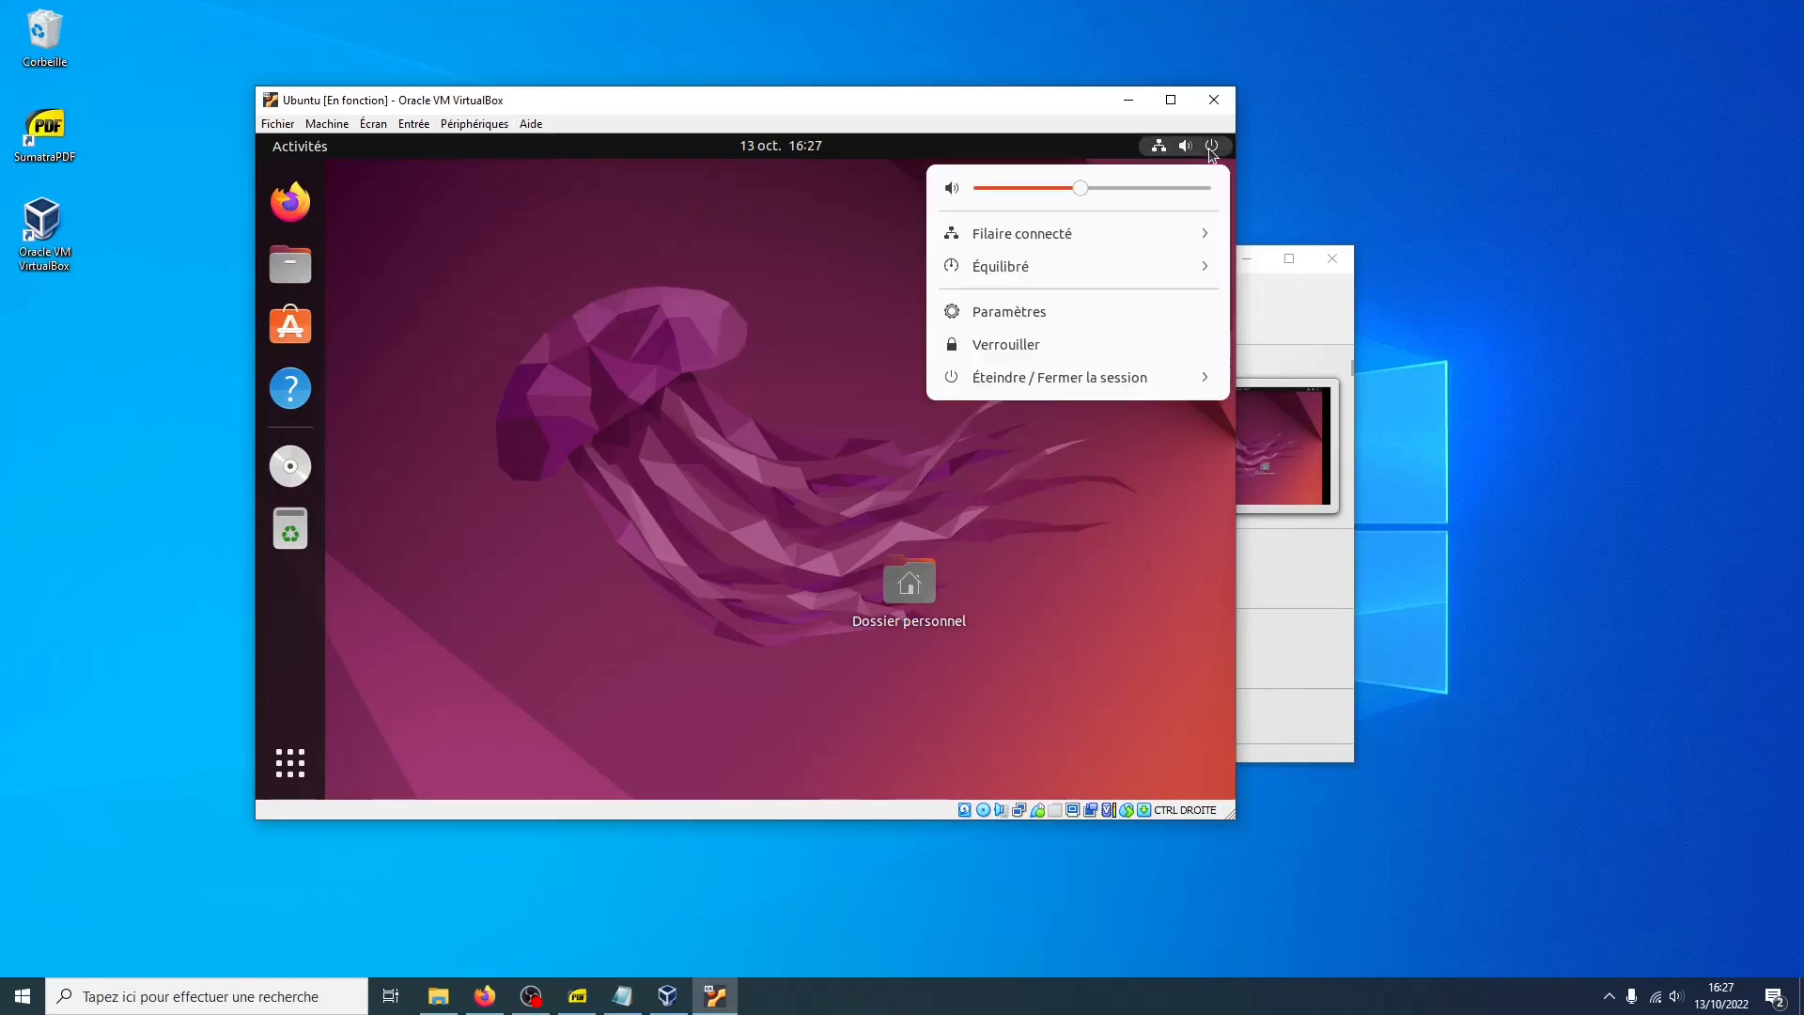
left_click(1129, 376)
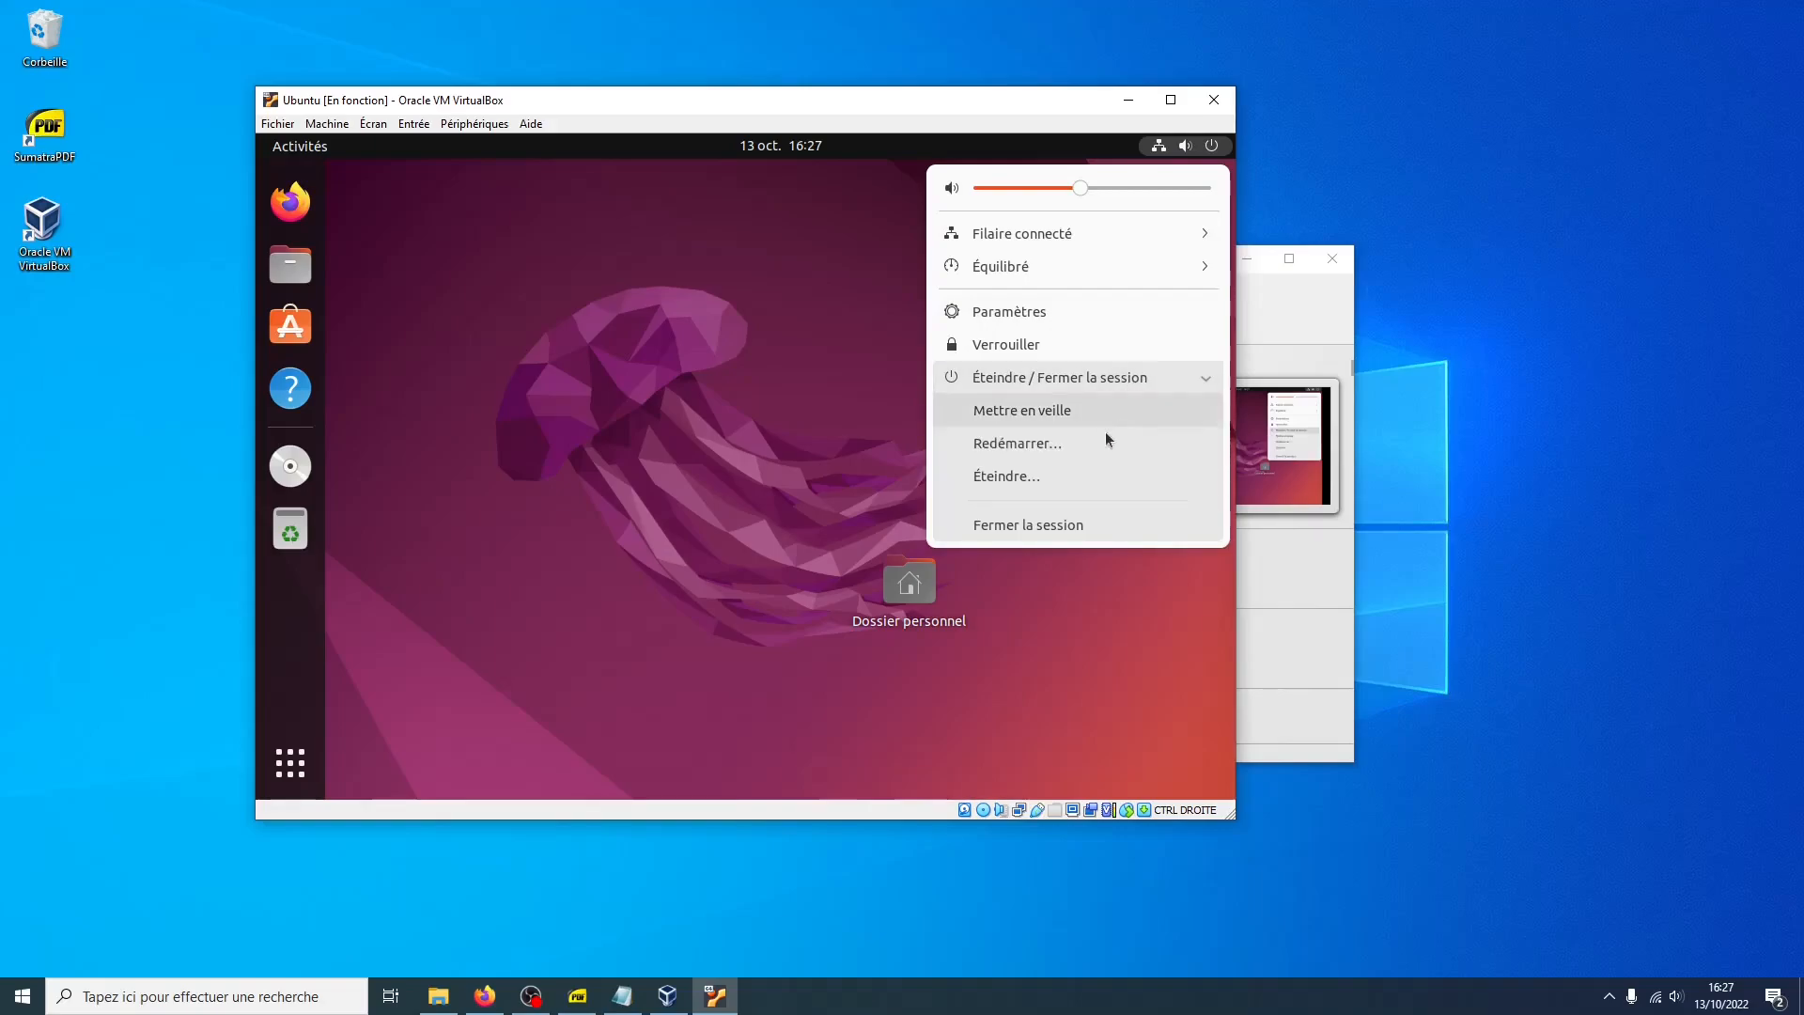
left_click(1026, 479)
left_click(910, 526)
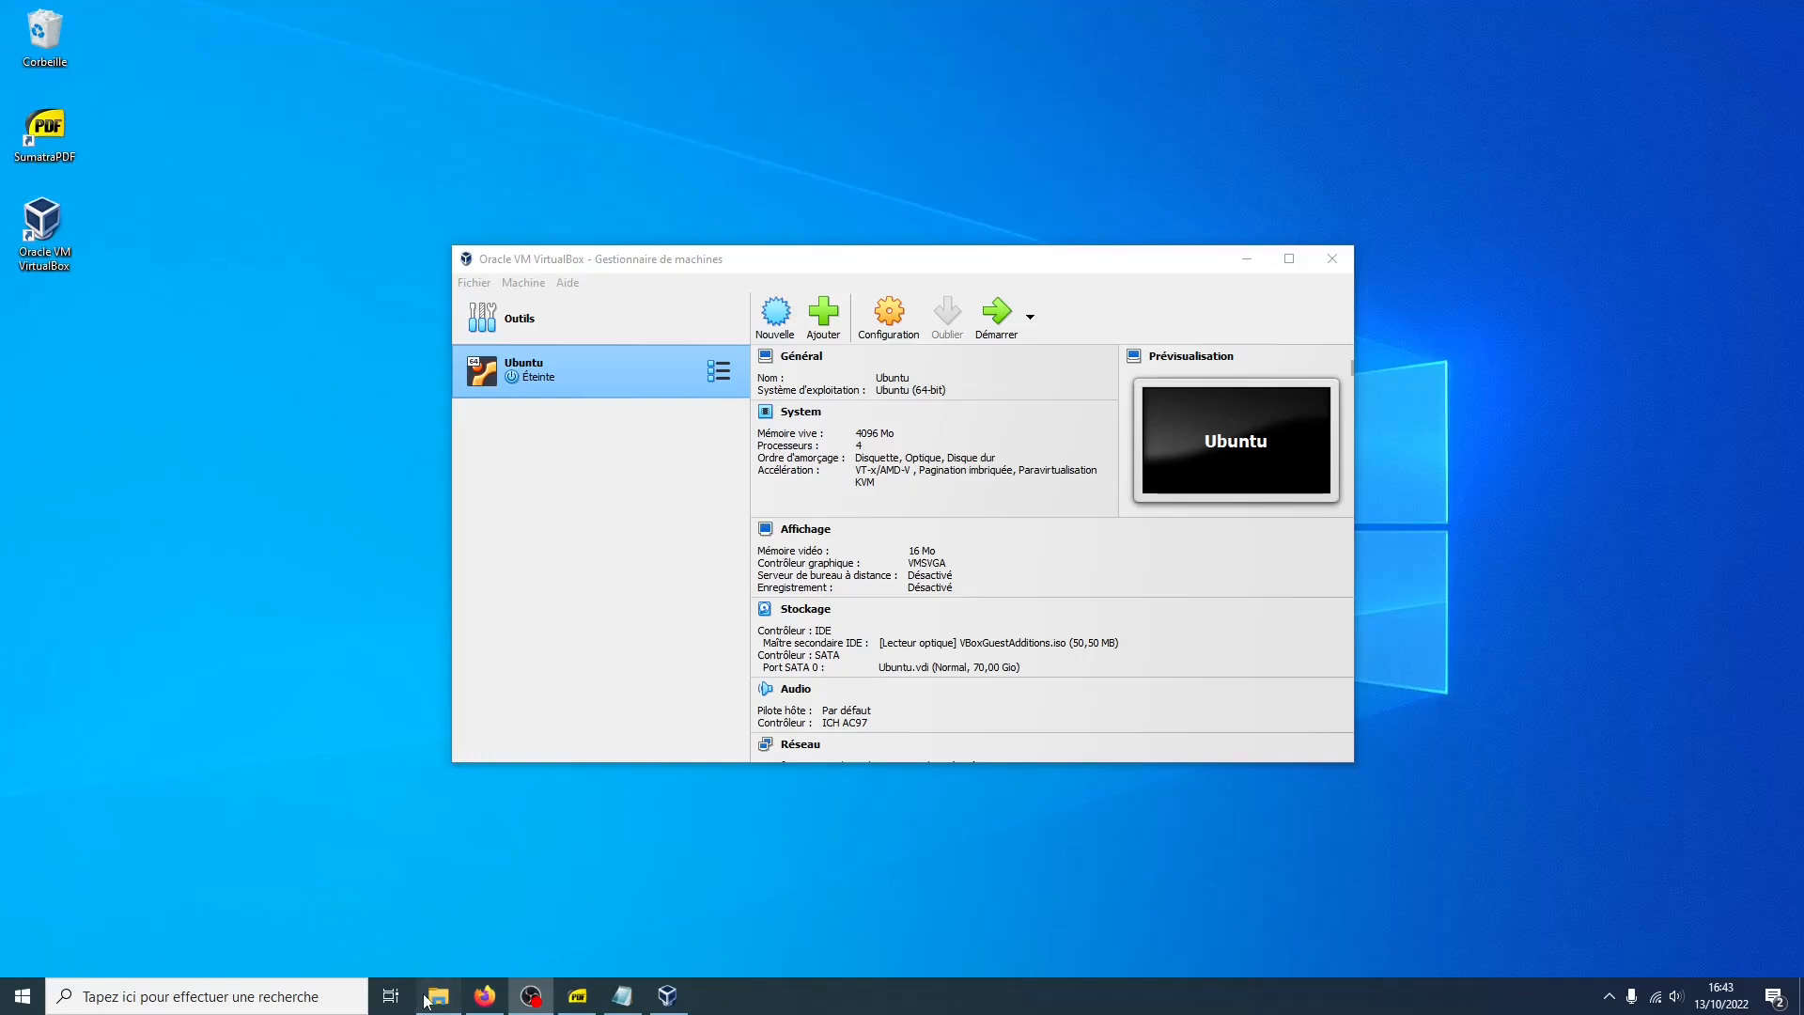
Create a new desktop folder named Dossier_partage_avec_Ubuntu
right_click(180, 341)
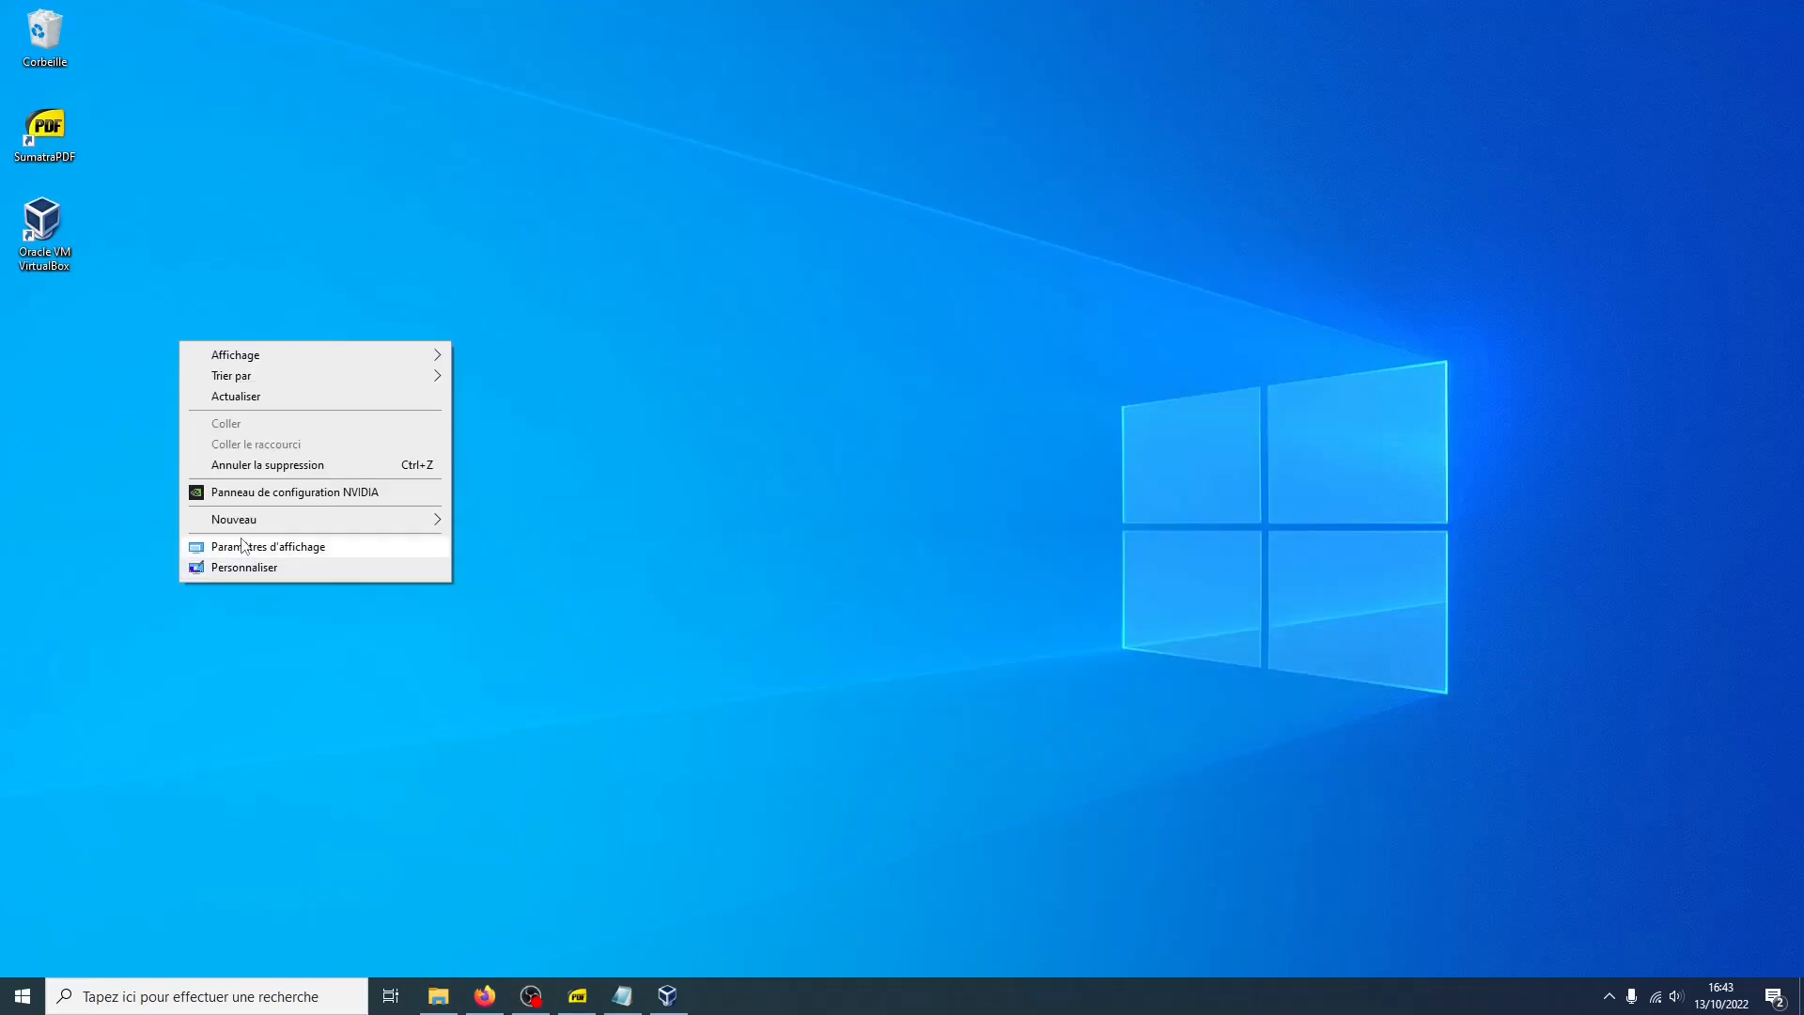
mouse_move(337, 526)
left_click(467, 524)
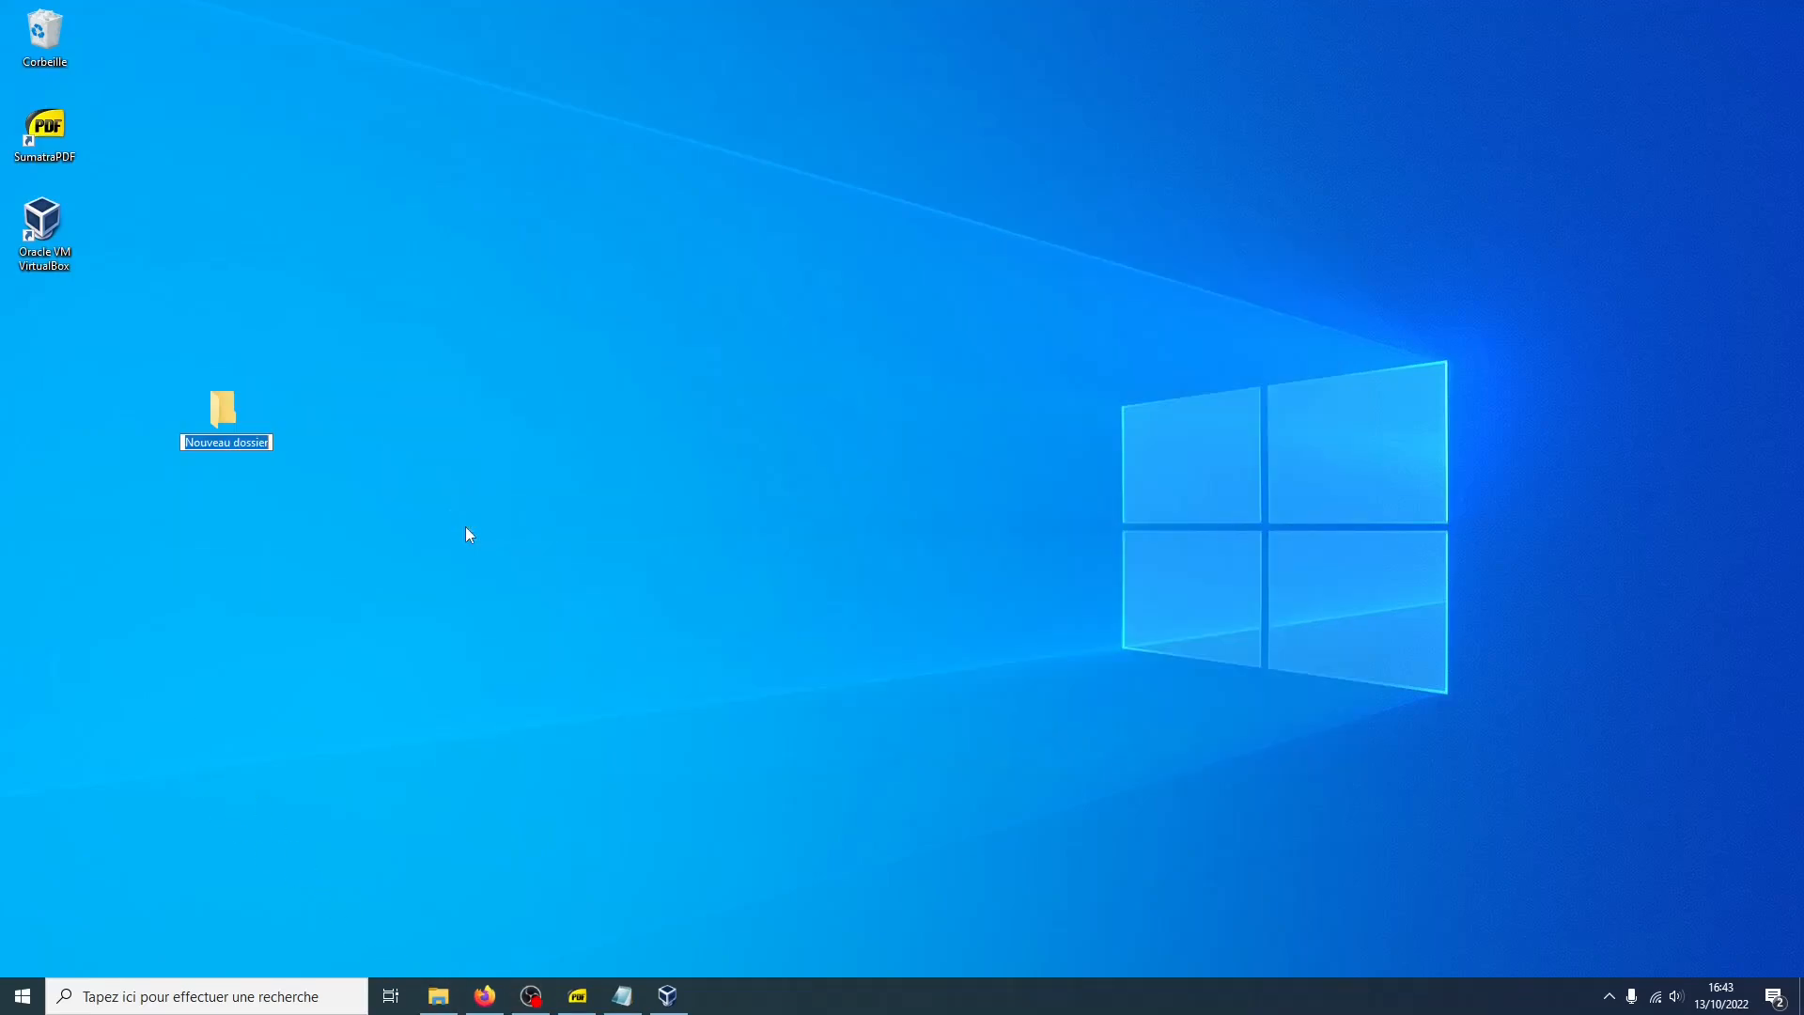
type("Dossier_partage_avec_Ubuntu")
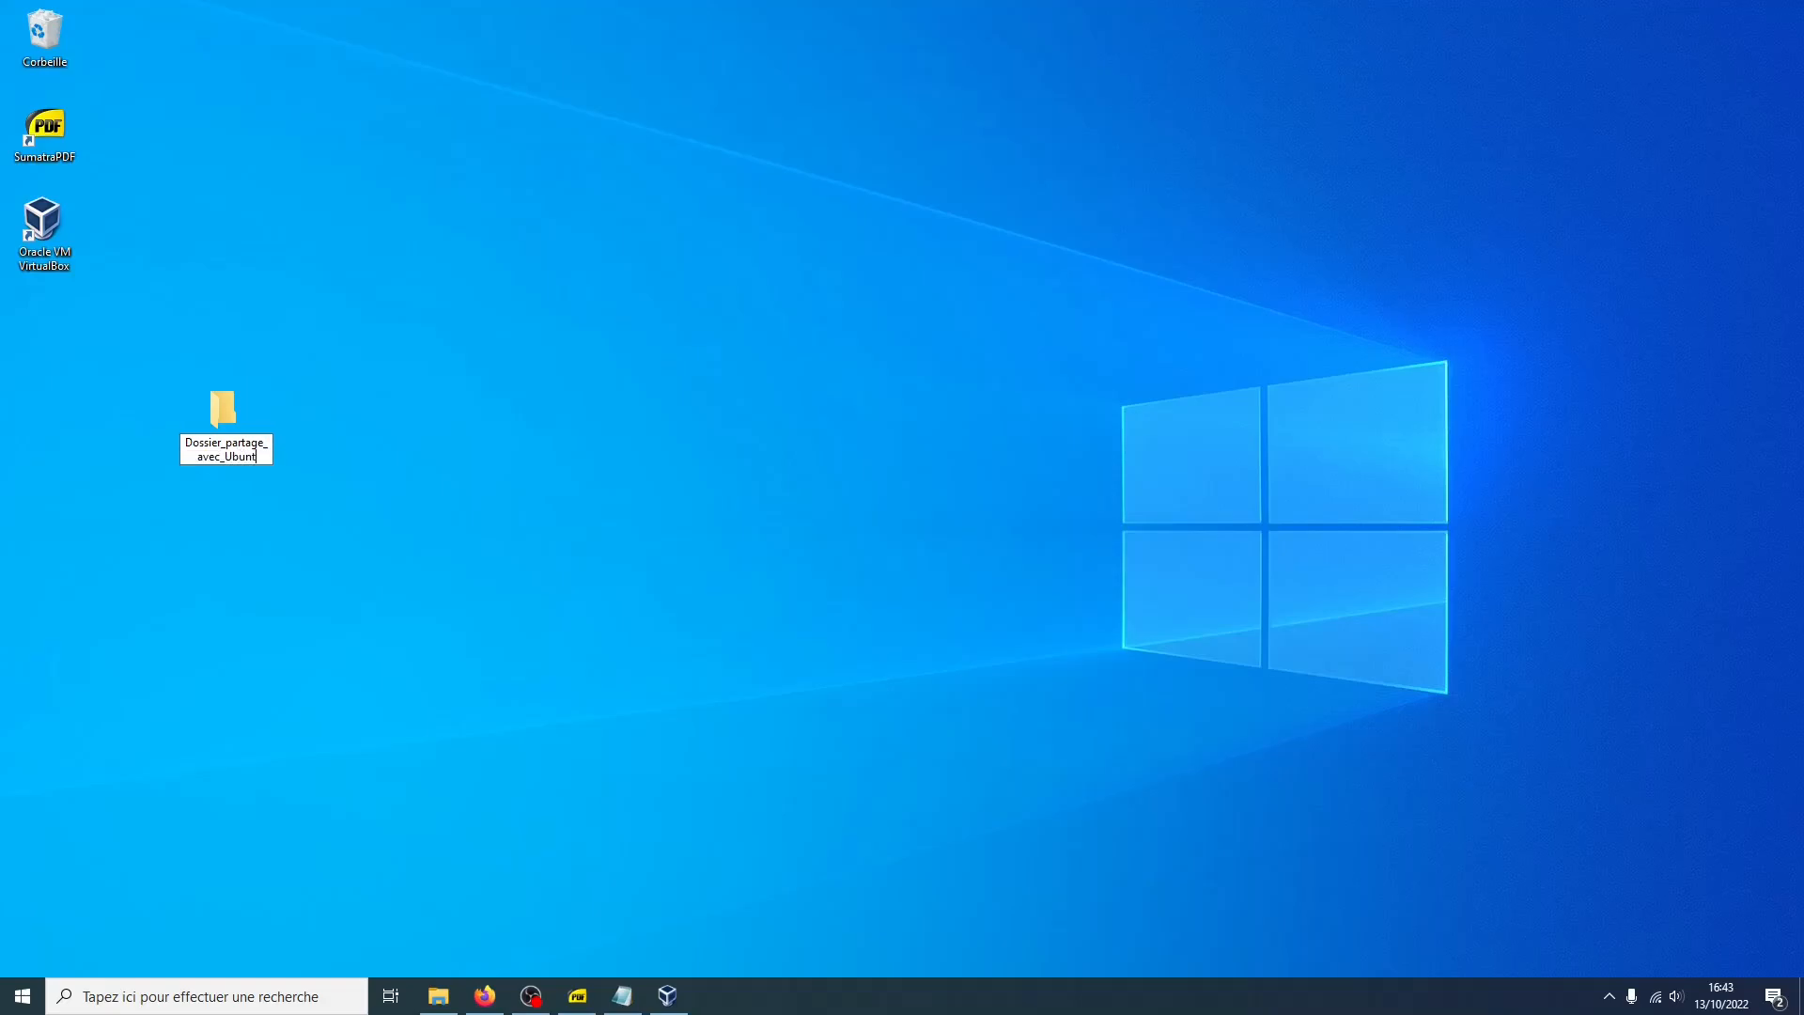
key("Return")
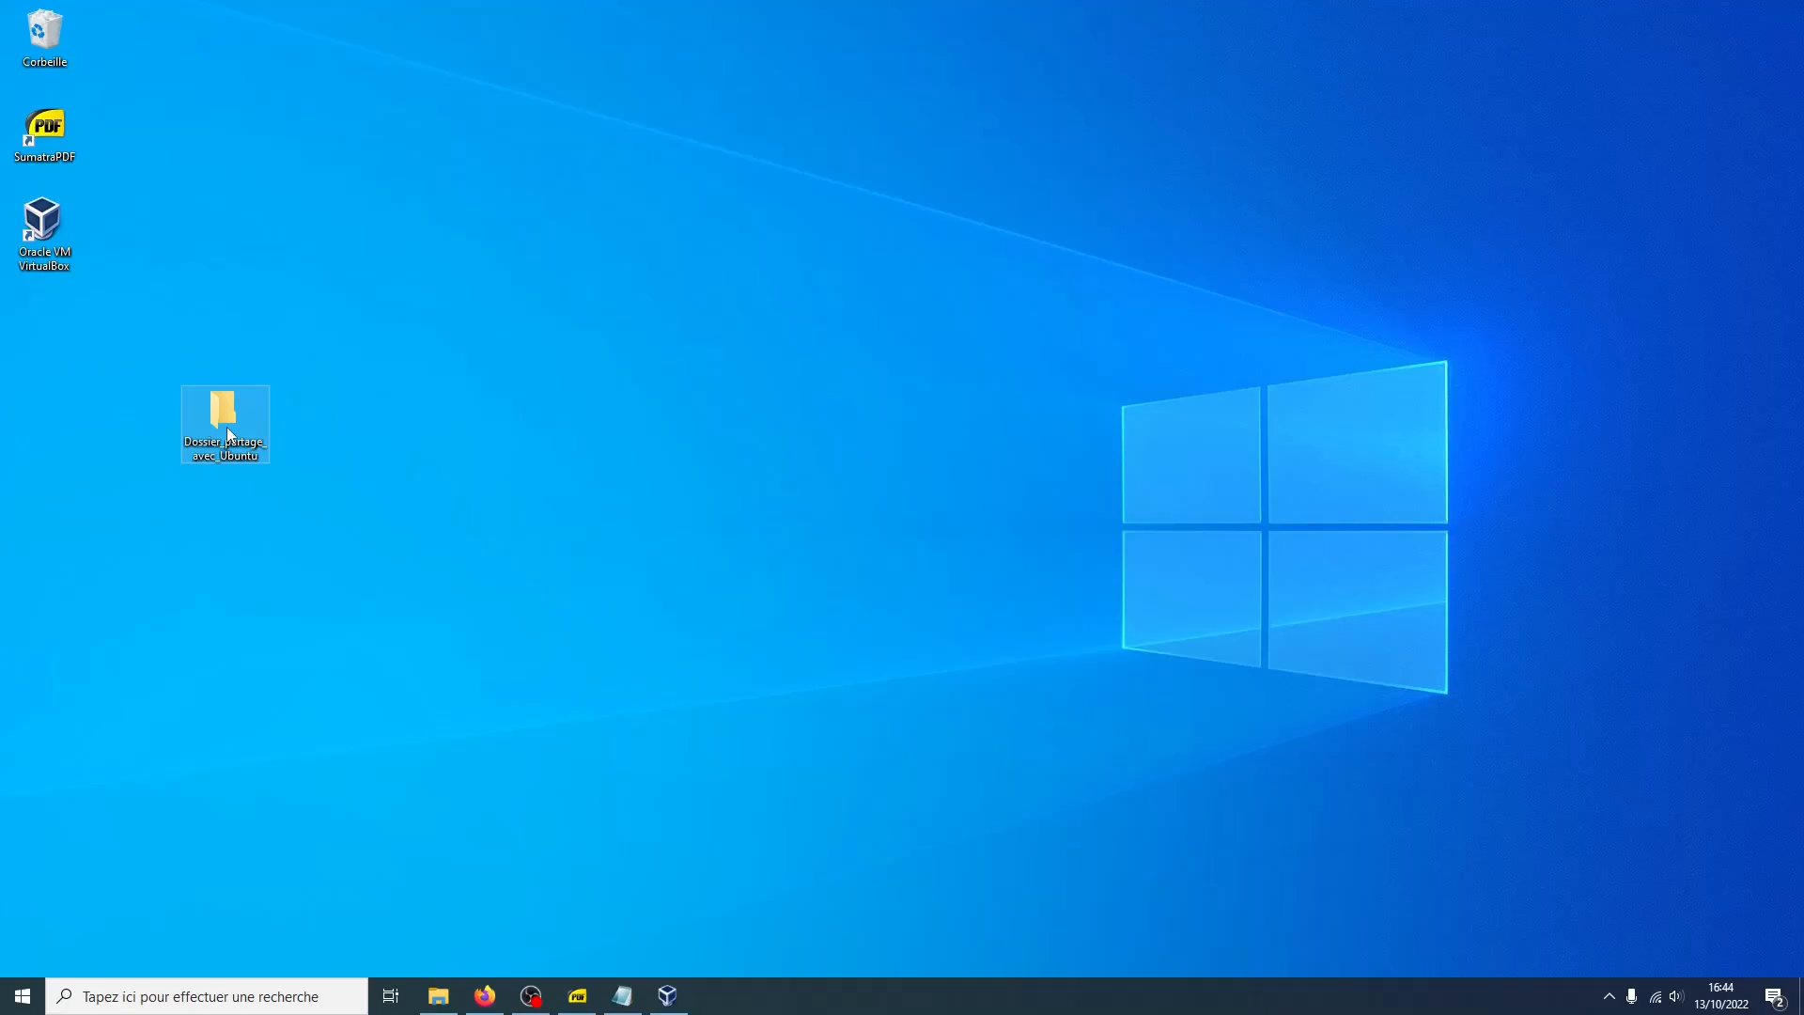
Open the Ubuntu VM's shared folder settings and add a shared folder with path Dossier_partage_avec_Ubuntu from the desktop
left_click(667, 996)
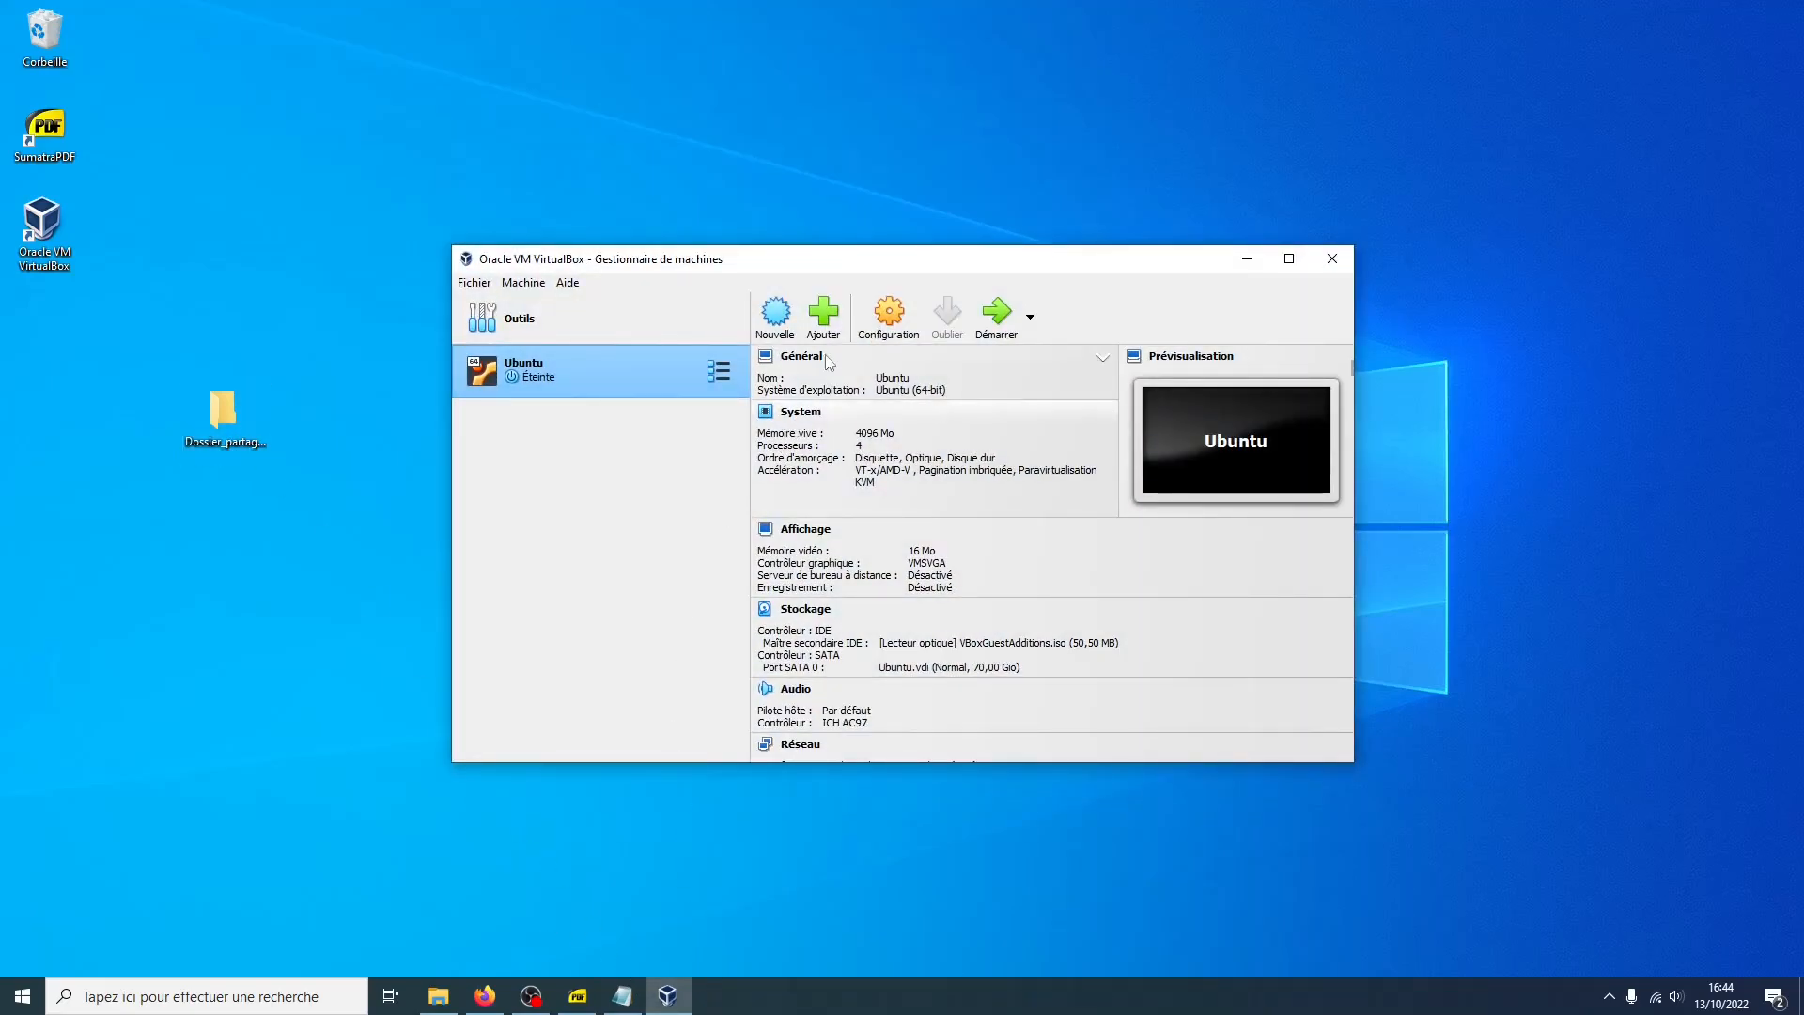
left_click(889, 319)
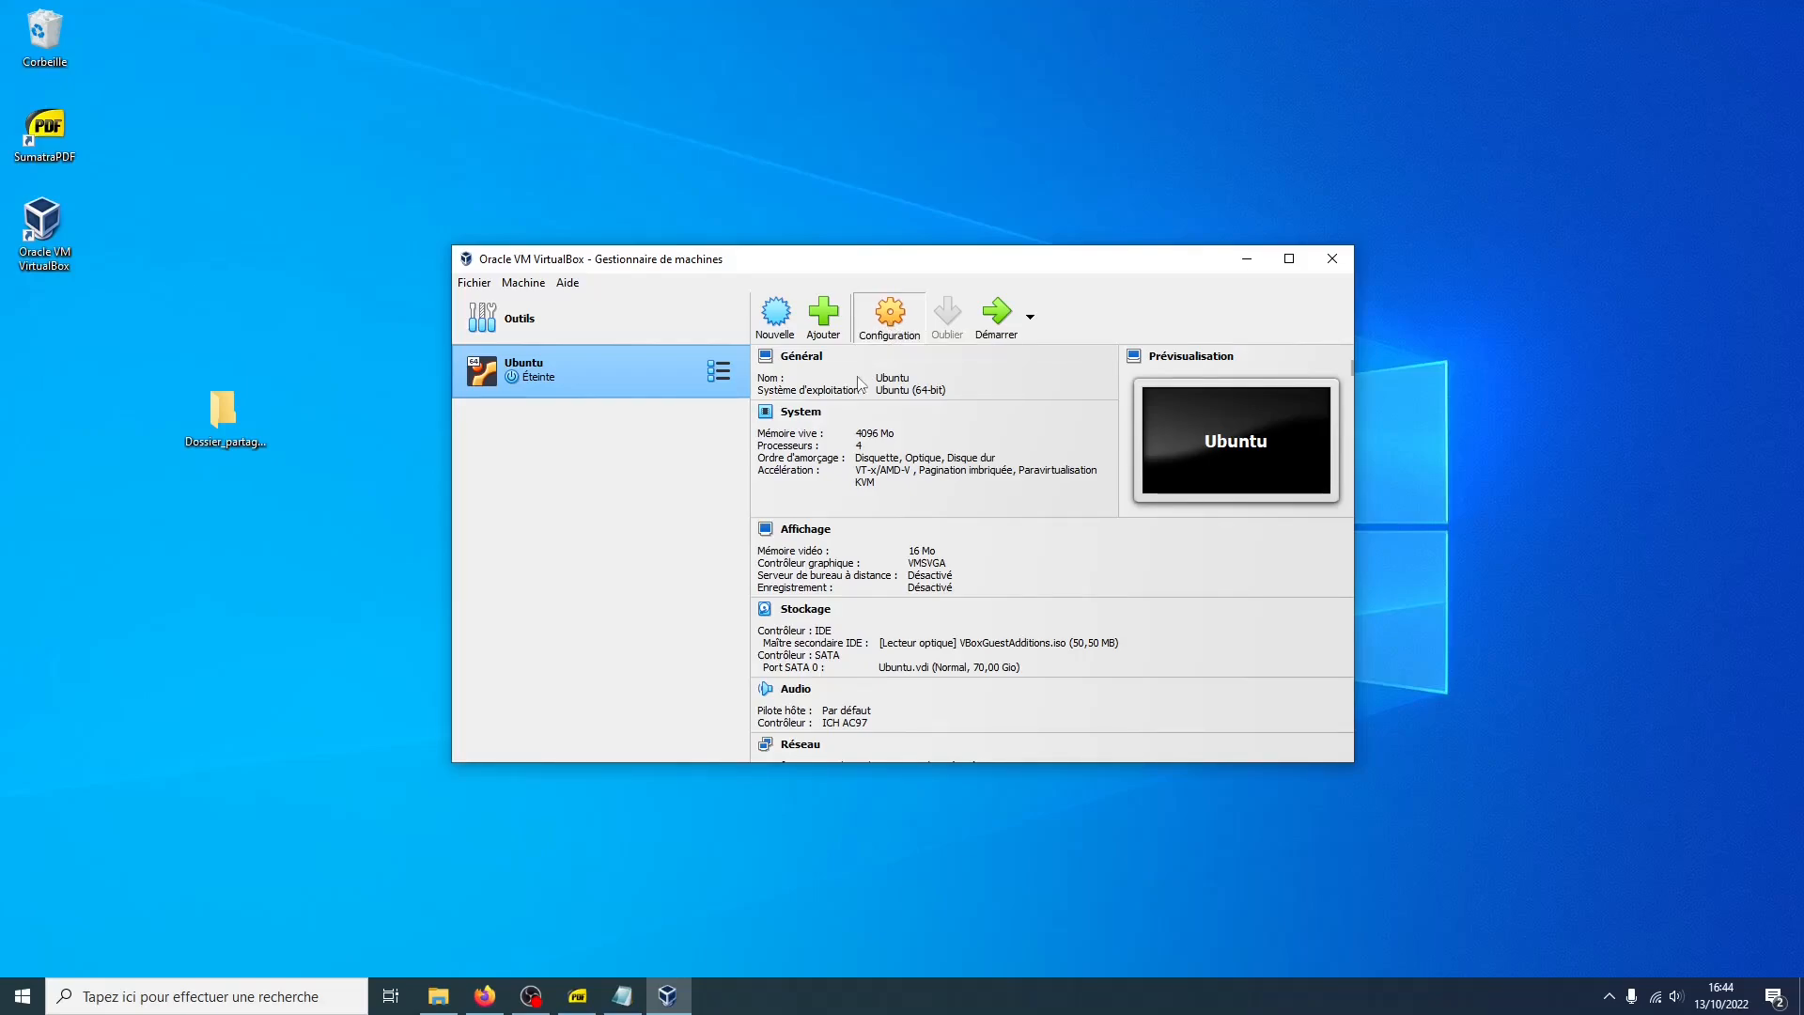
left_click(668, 580)
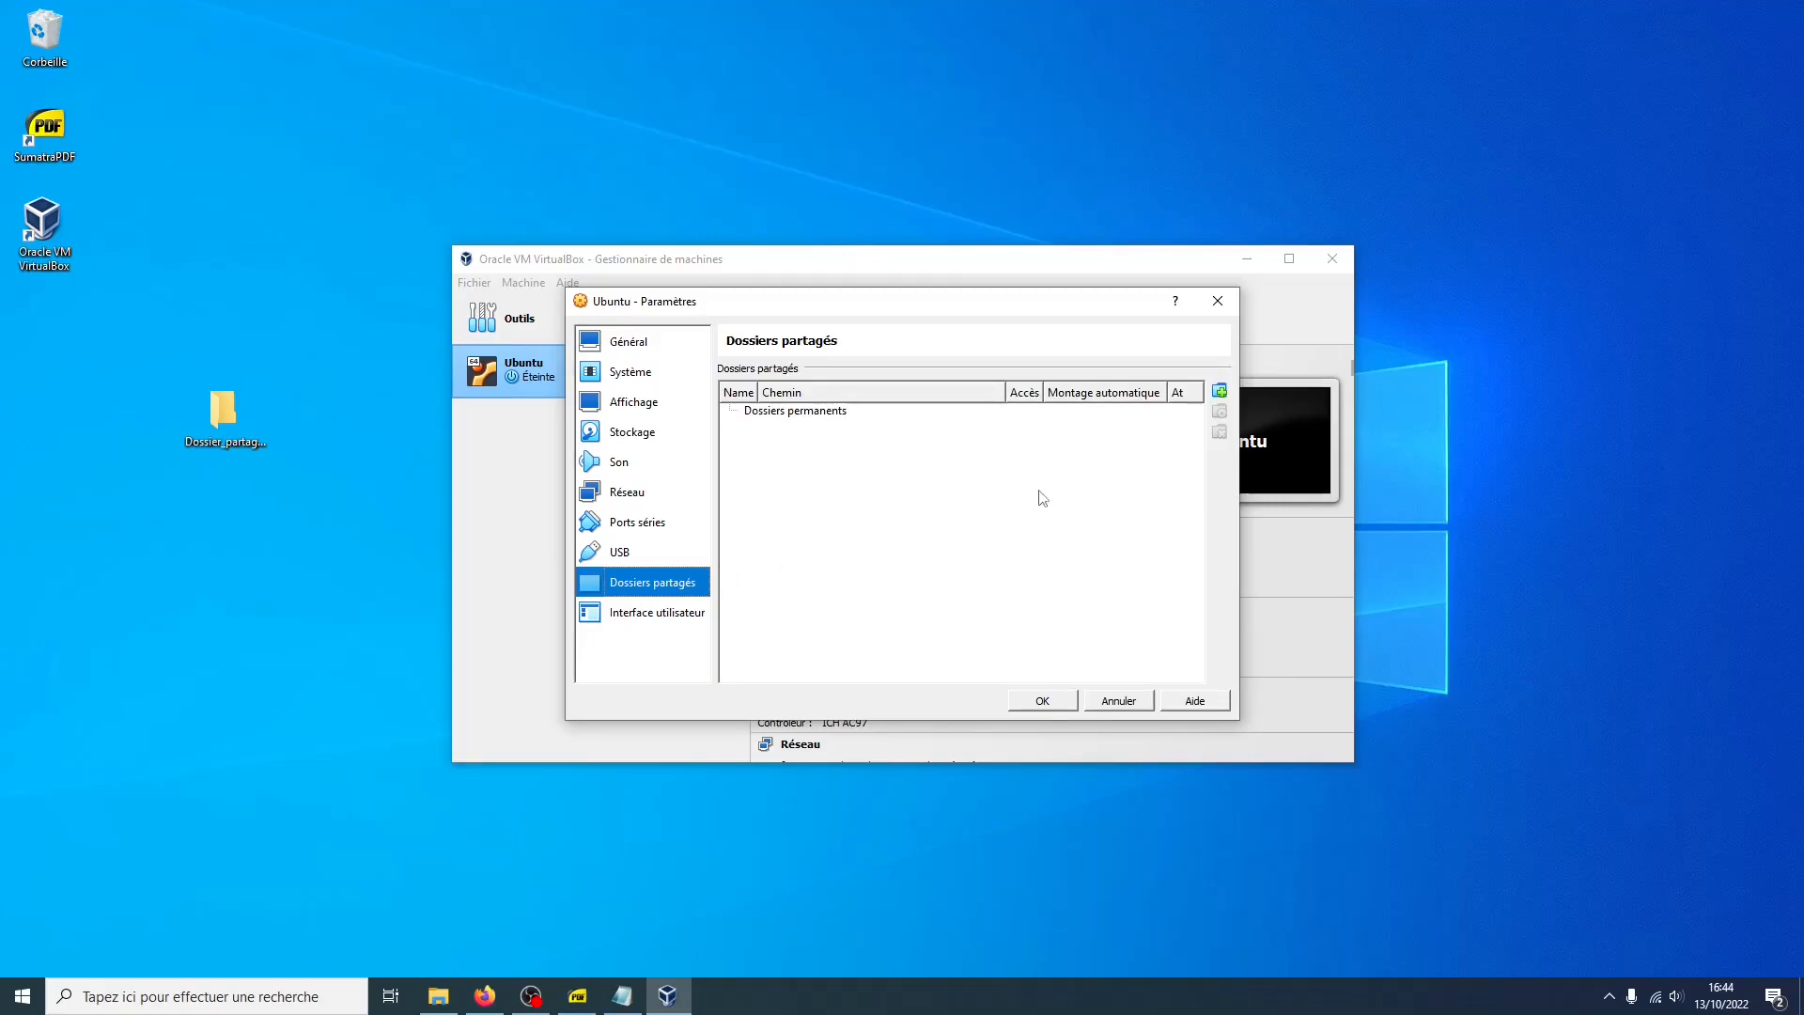
left_click(1219, 390)
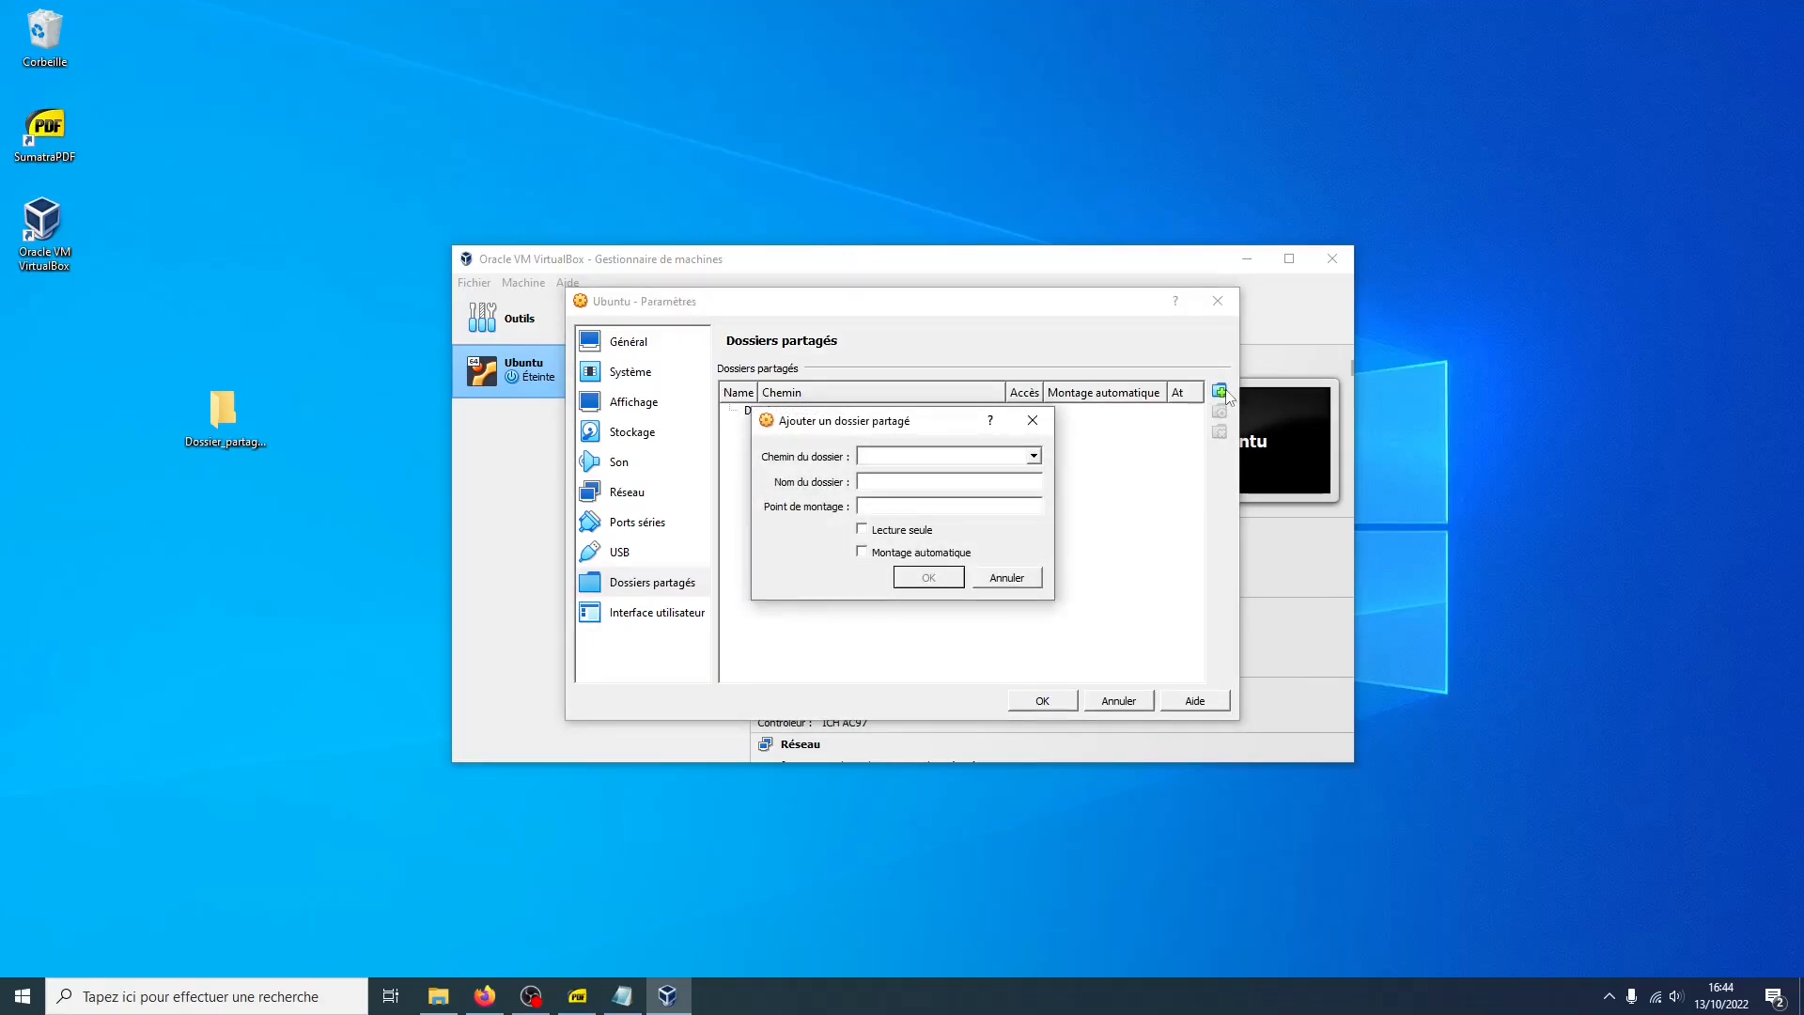
left_click(1033, 458)
left_click(996, 490)
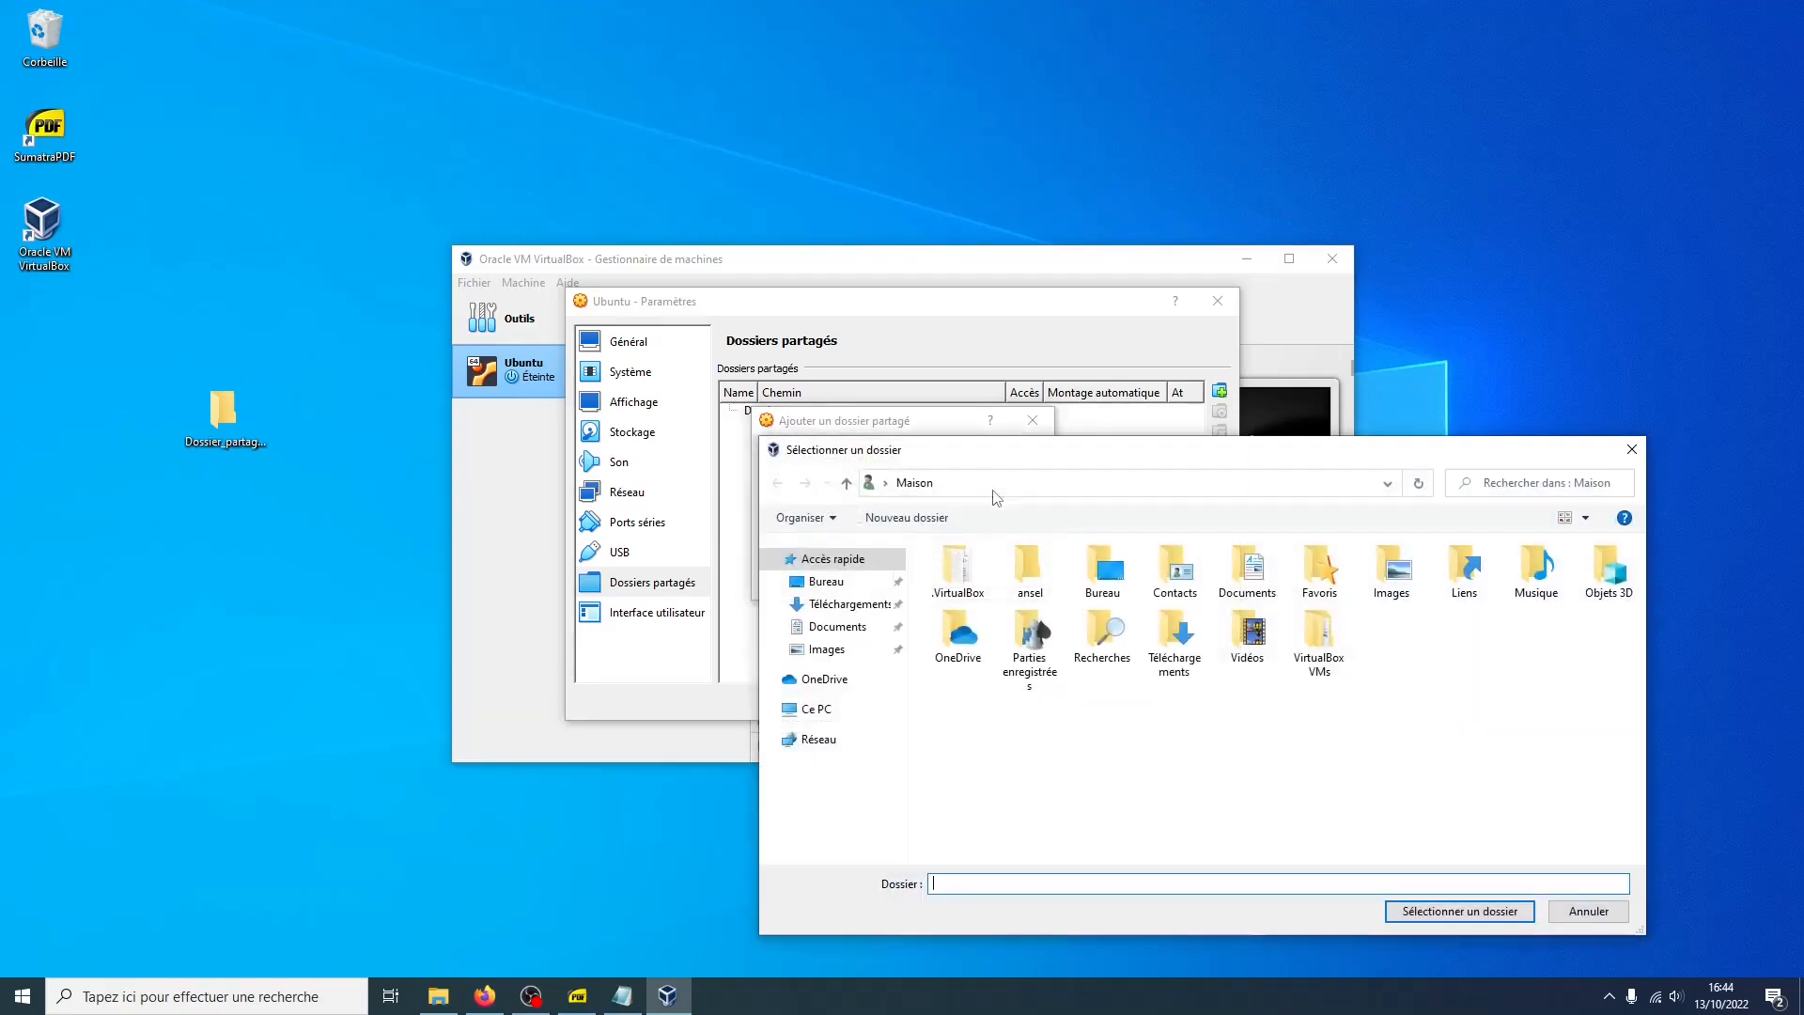
left_click(839, 584)
double_click(982, 578)
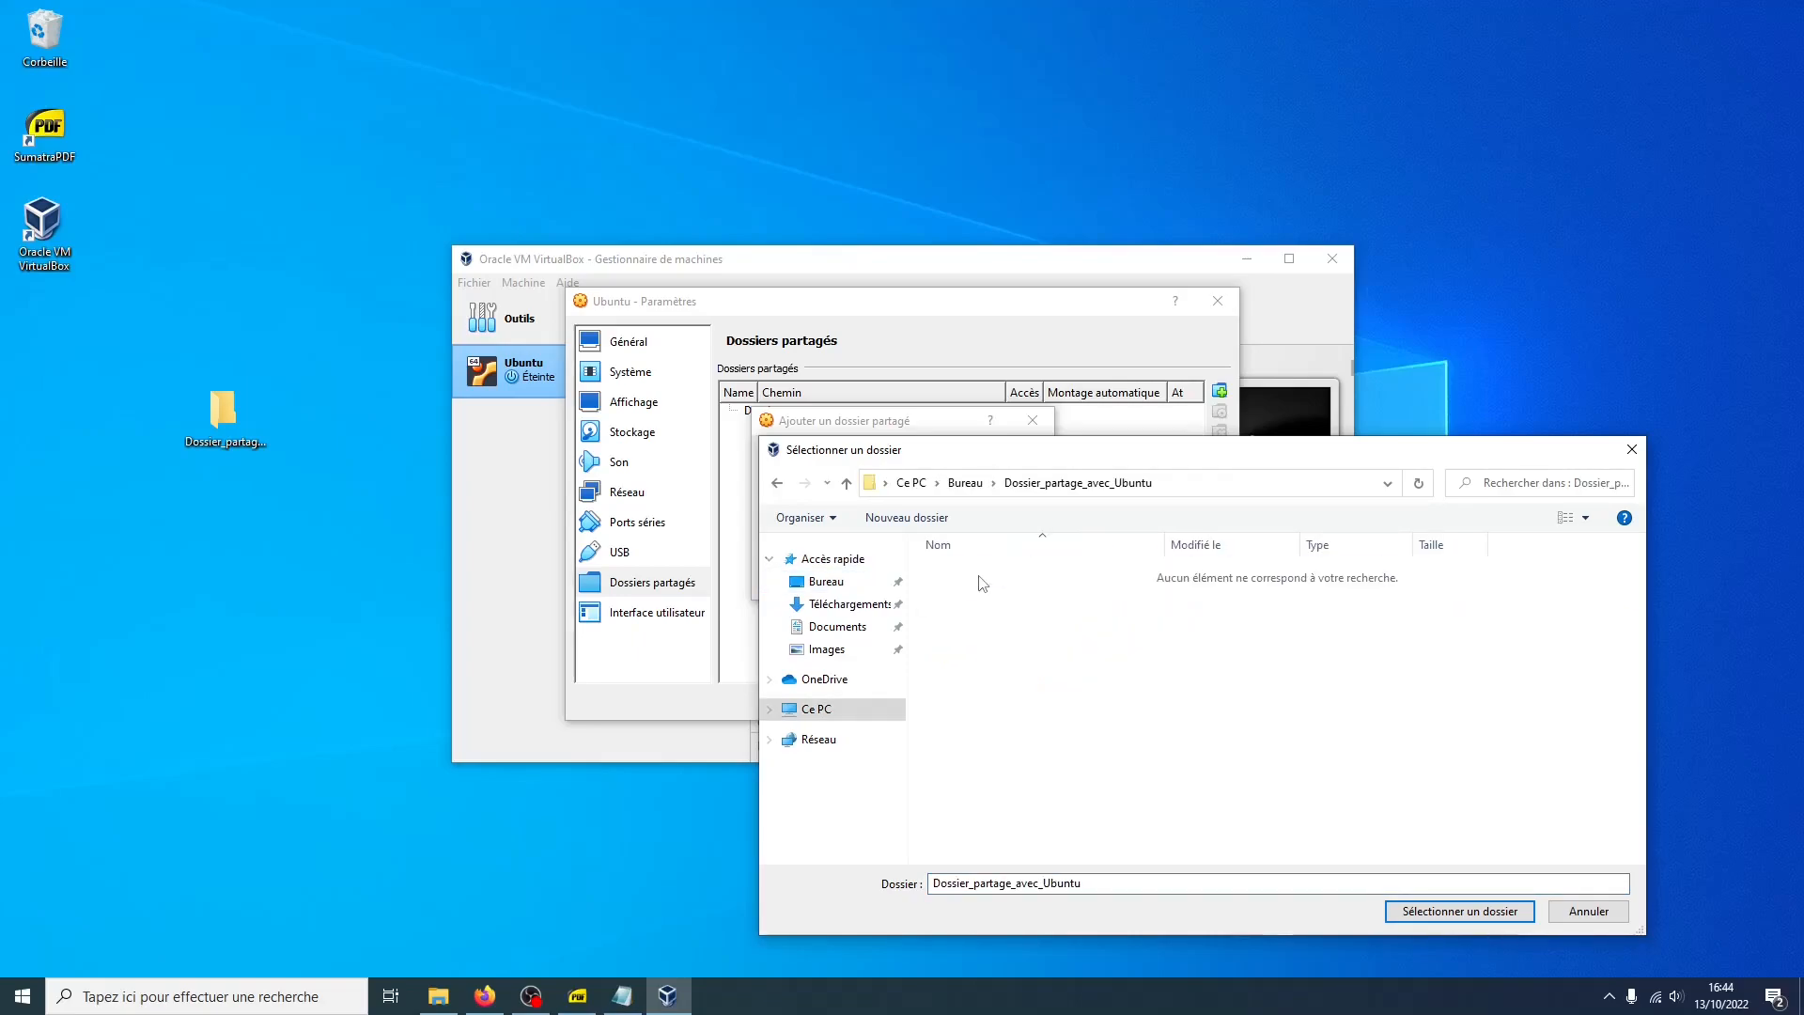
left_click(1394, 907)
Set the mount point to /home/vm/Documents/Dossier_partage_Windows, enable automatic mounting, and save the VM settings
left_click(903, 505)
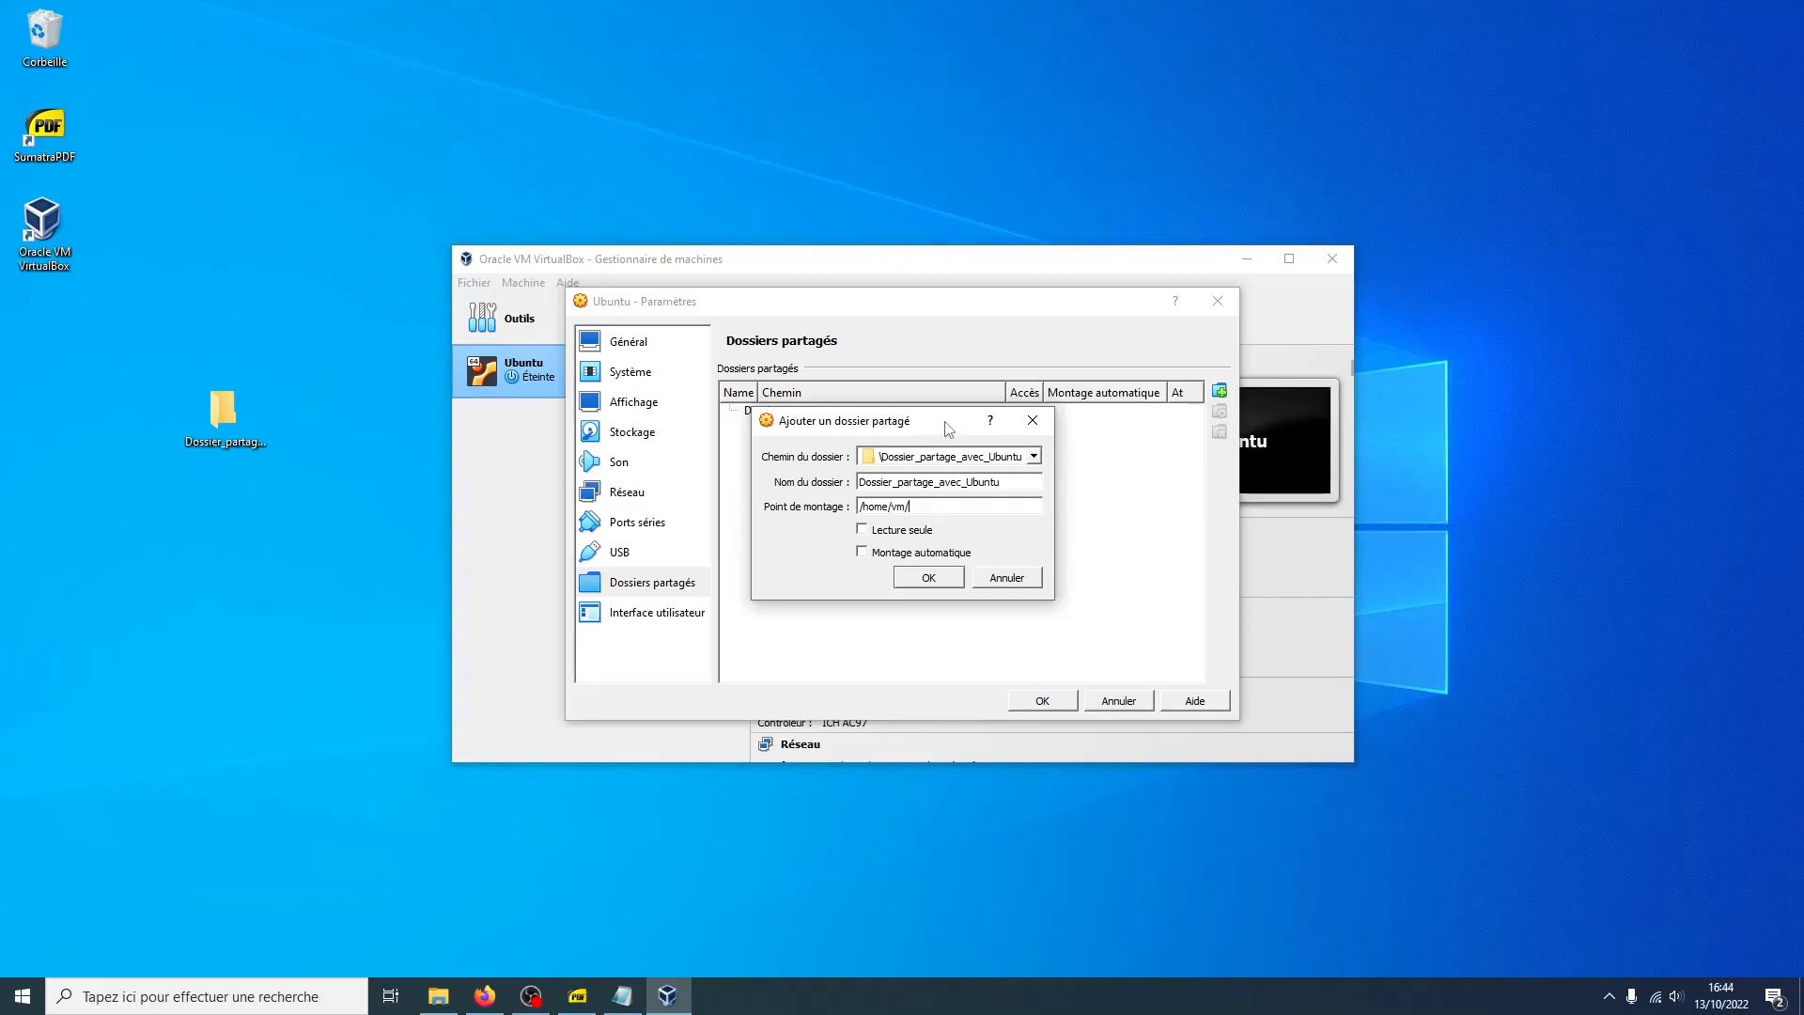
type("Documents/Dossier_partage_Windows")
left_click(949, 553)
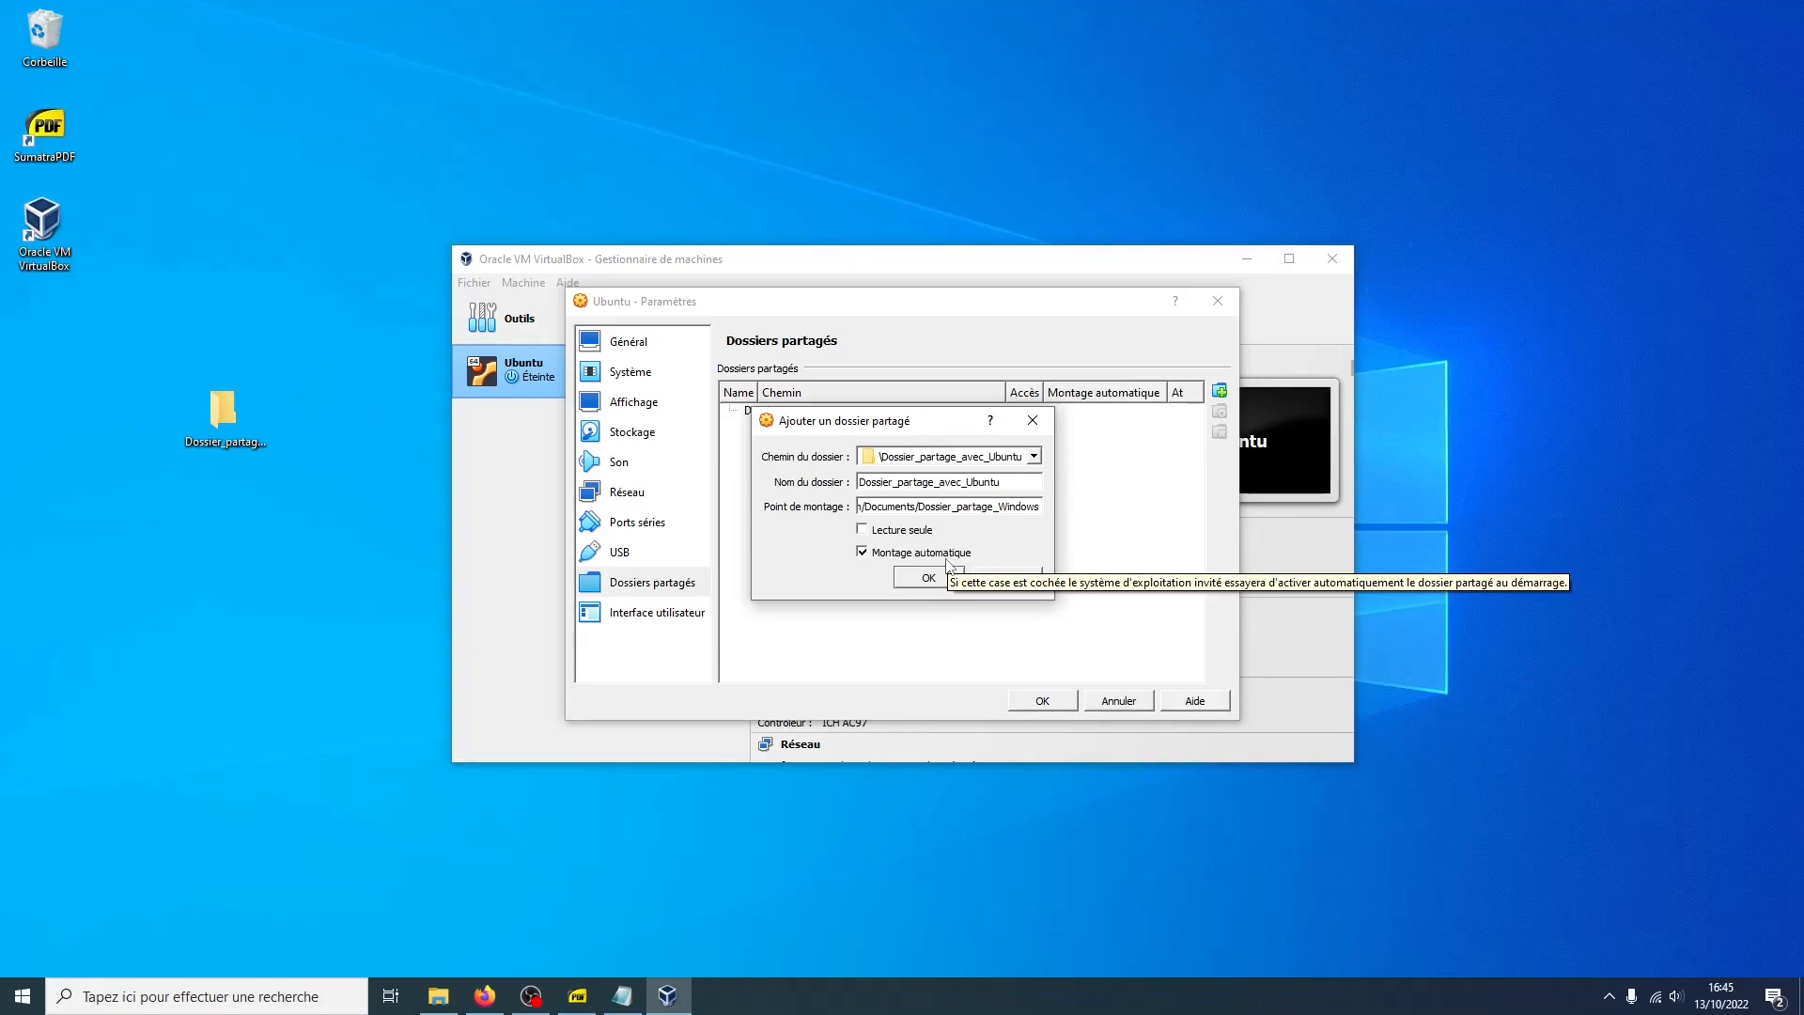
left_click(937, 577)
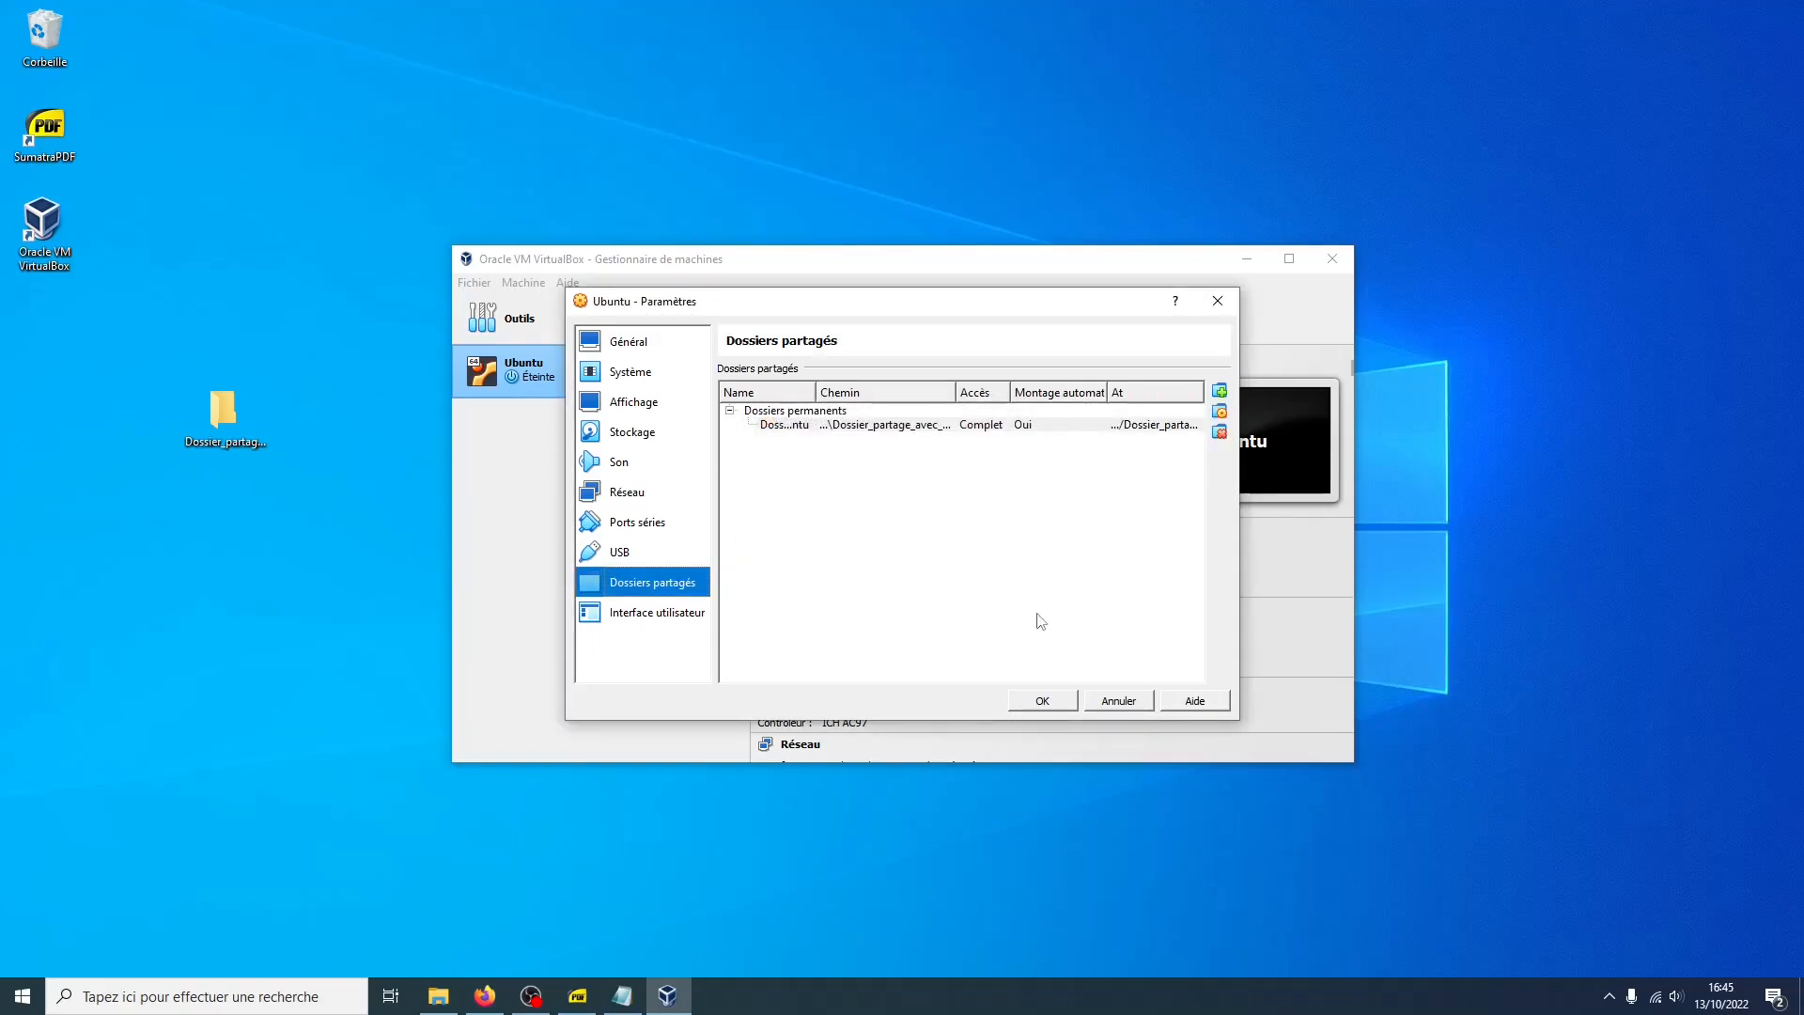
left_click(1042, 698)
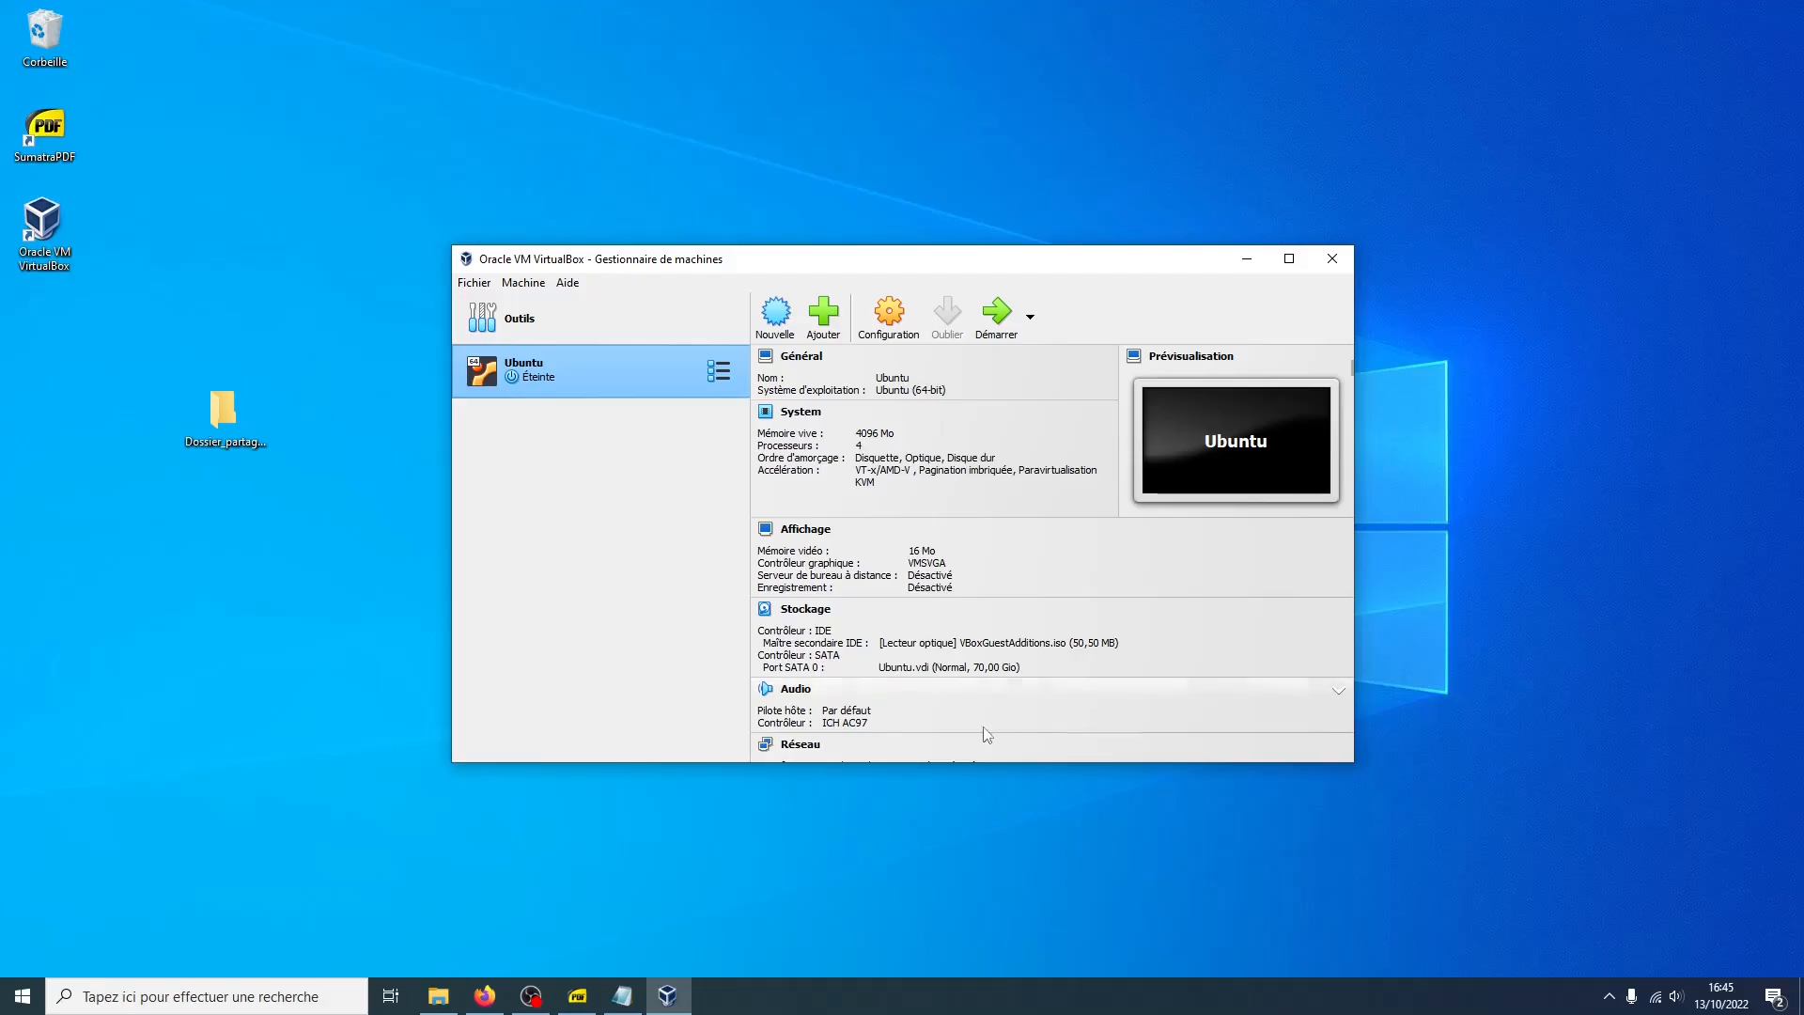
Download the Oracle VM VirtualBox 7.0.0 Extension Pack for all supported platforms and open the downloaded file
left_click(485, 996)
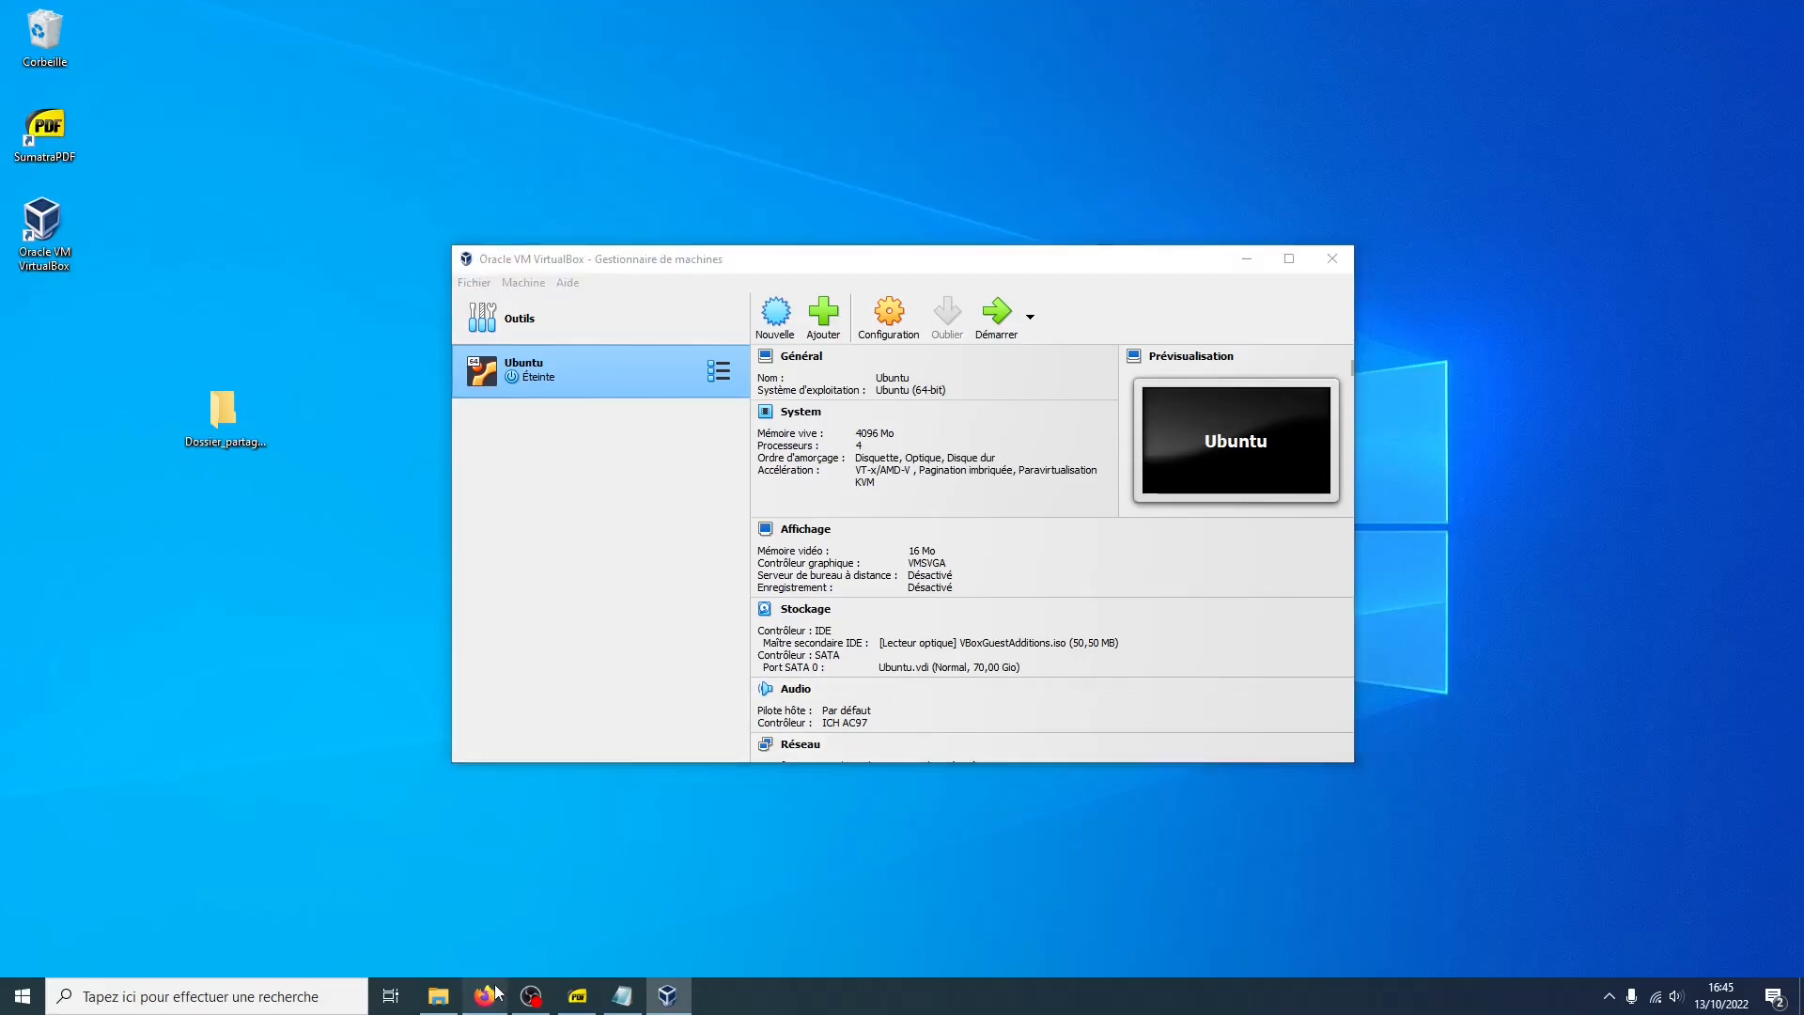
left_click(156, 8)
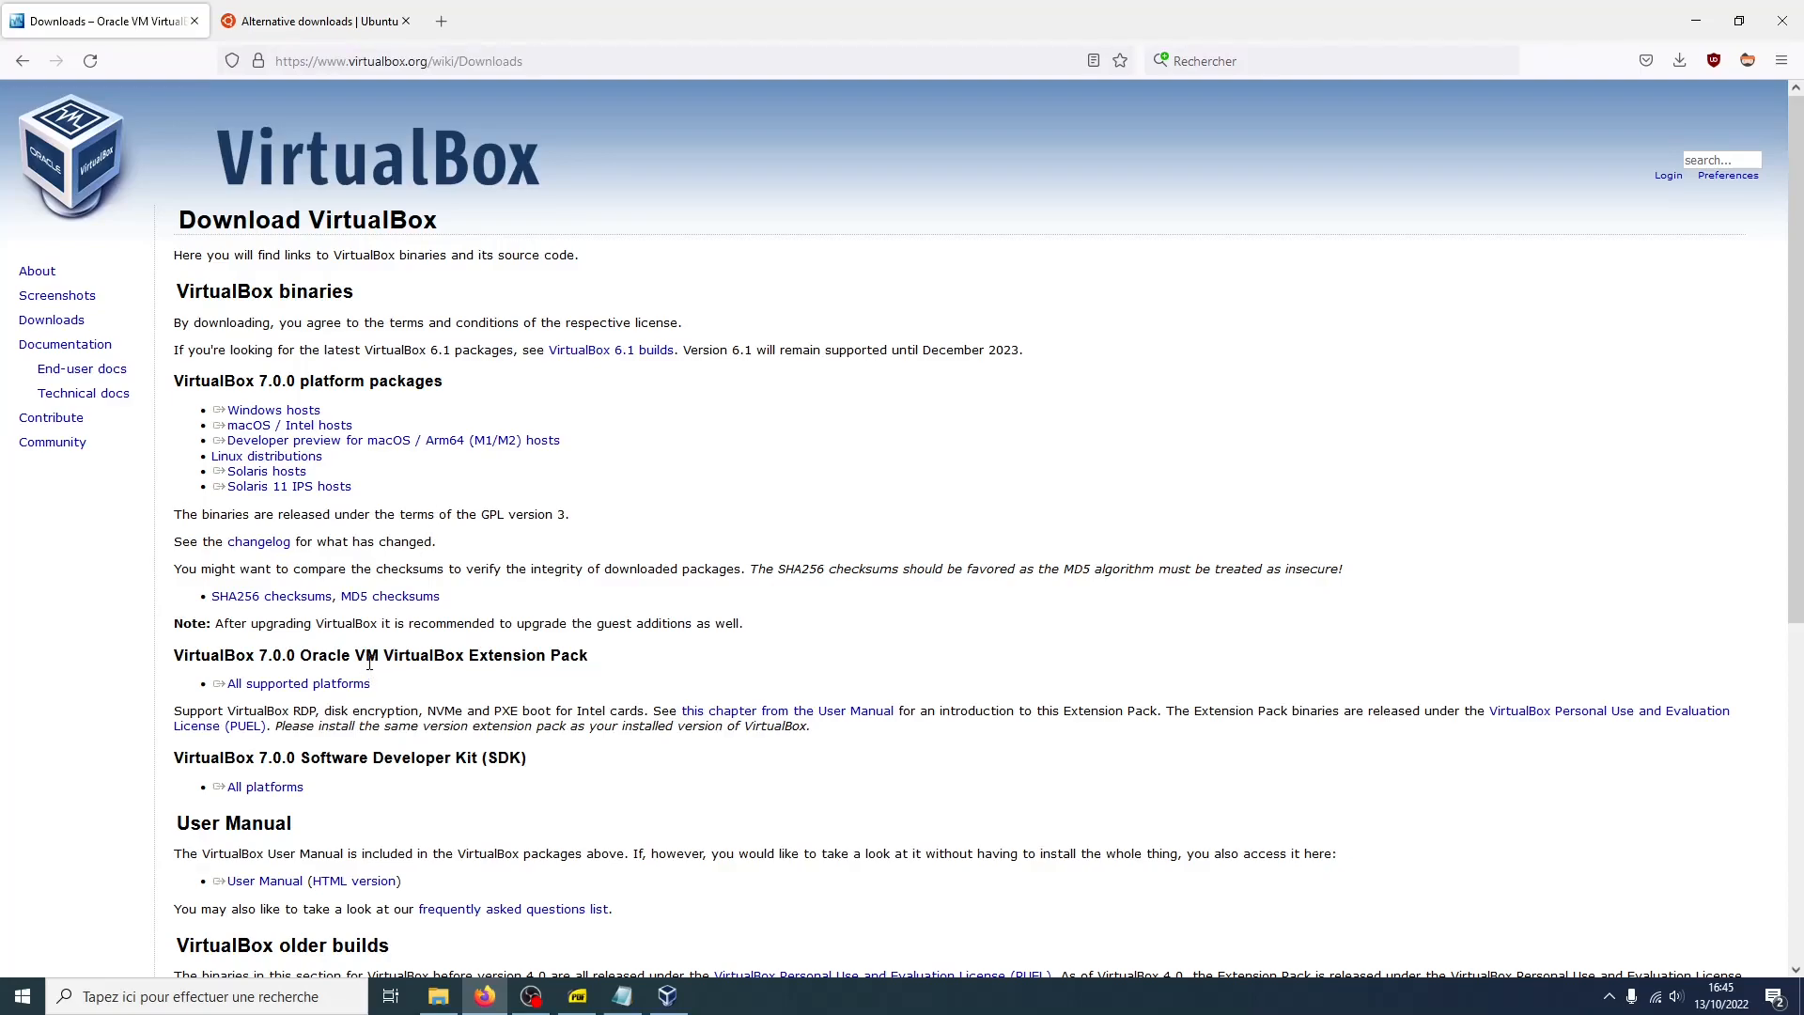
left_click_drag(364, 657, 336, 691)
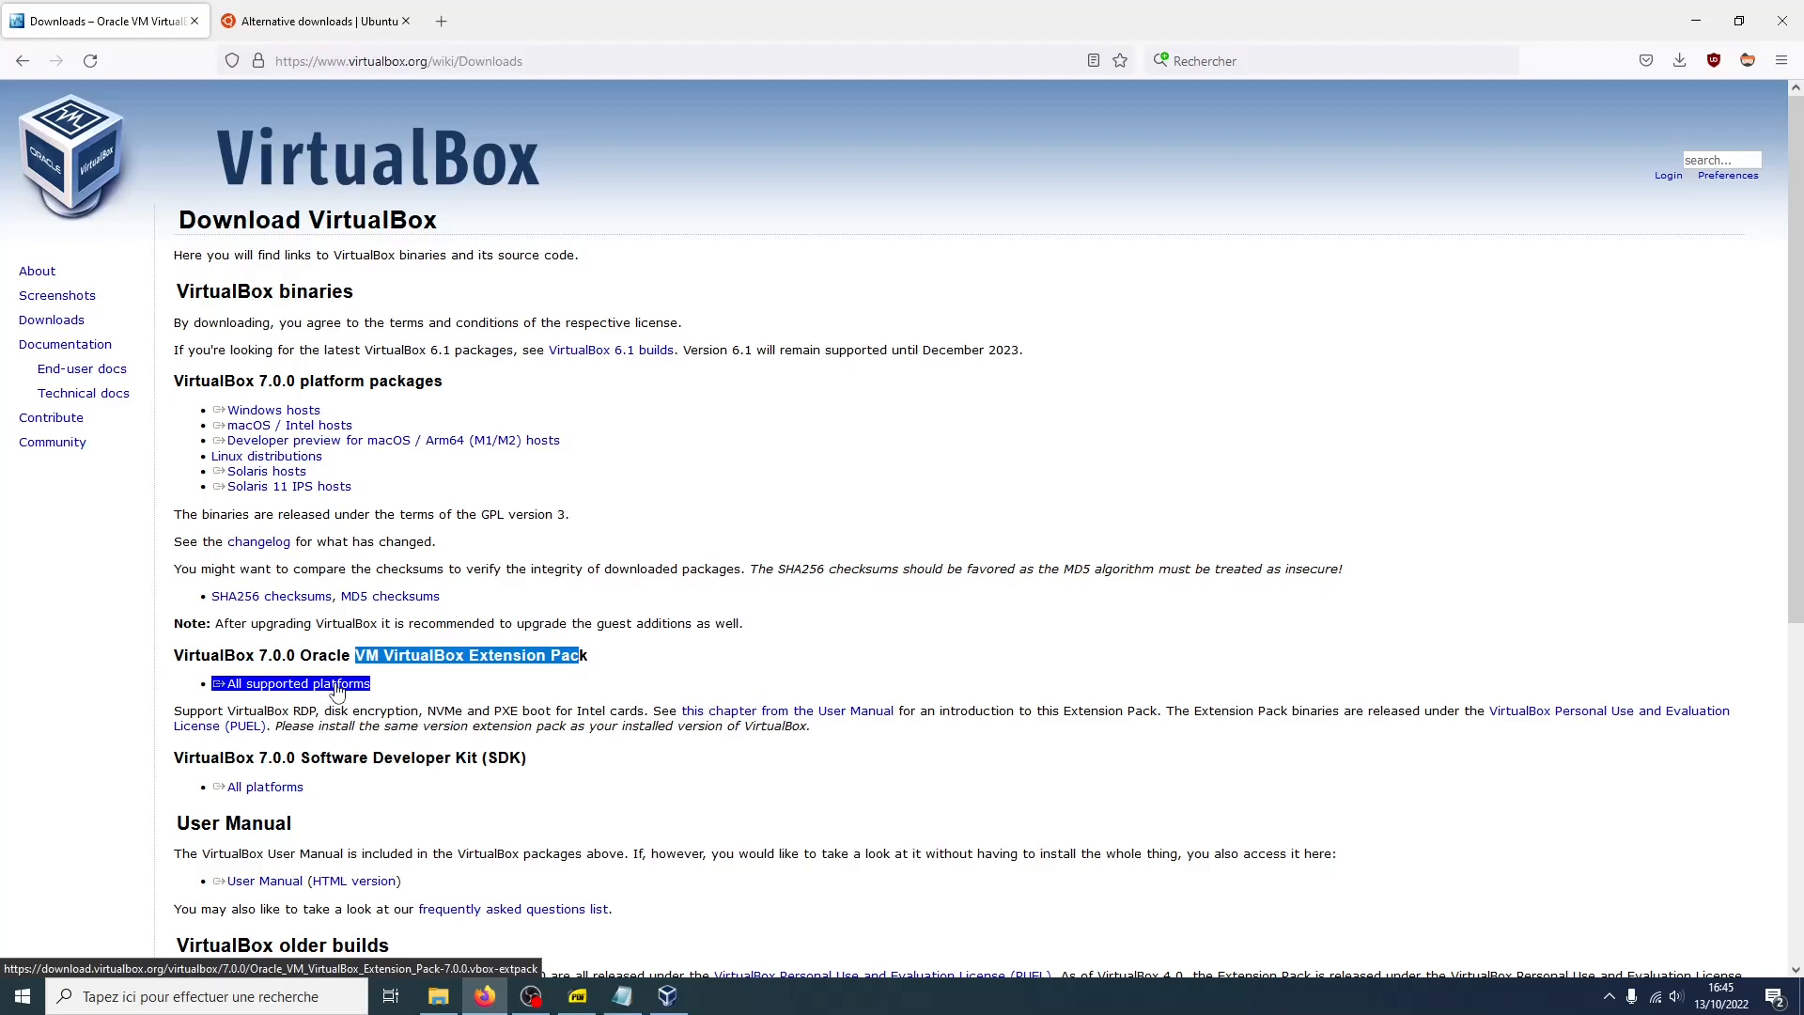
left_click(337, 690)
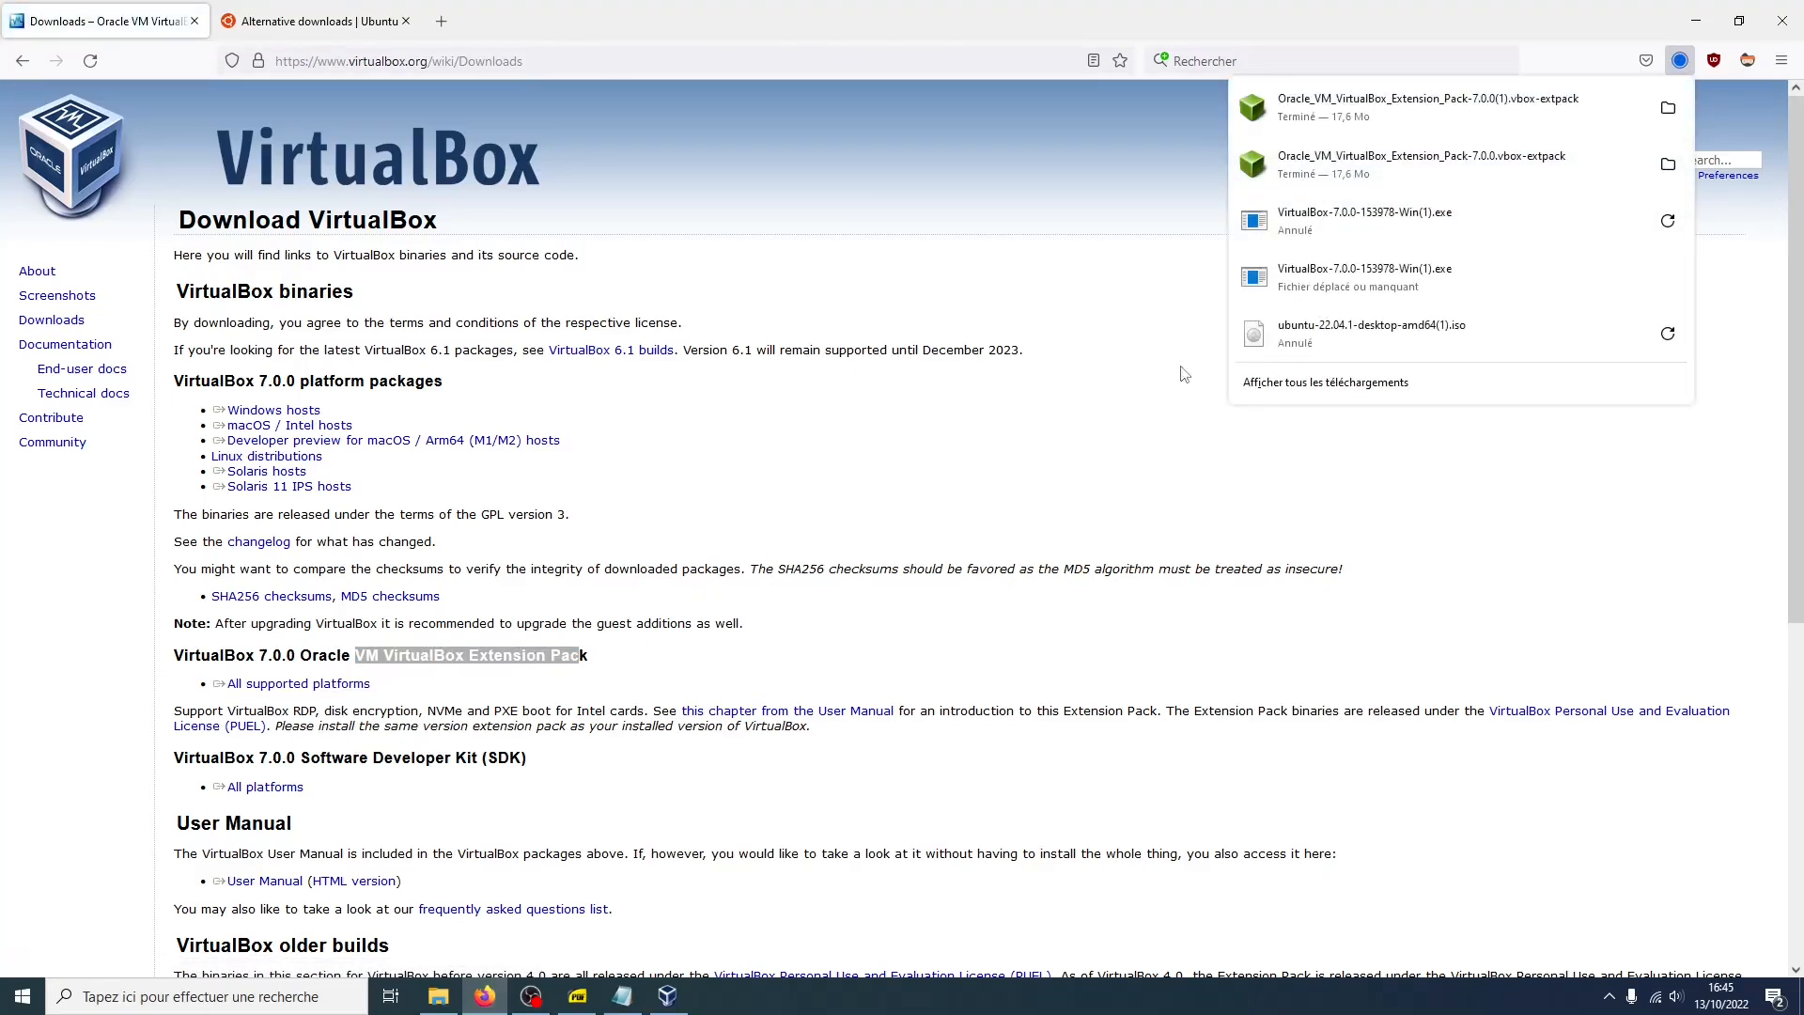
left_click(1312, 179)
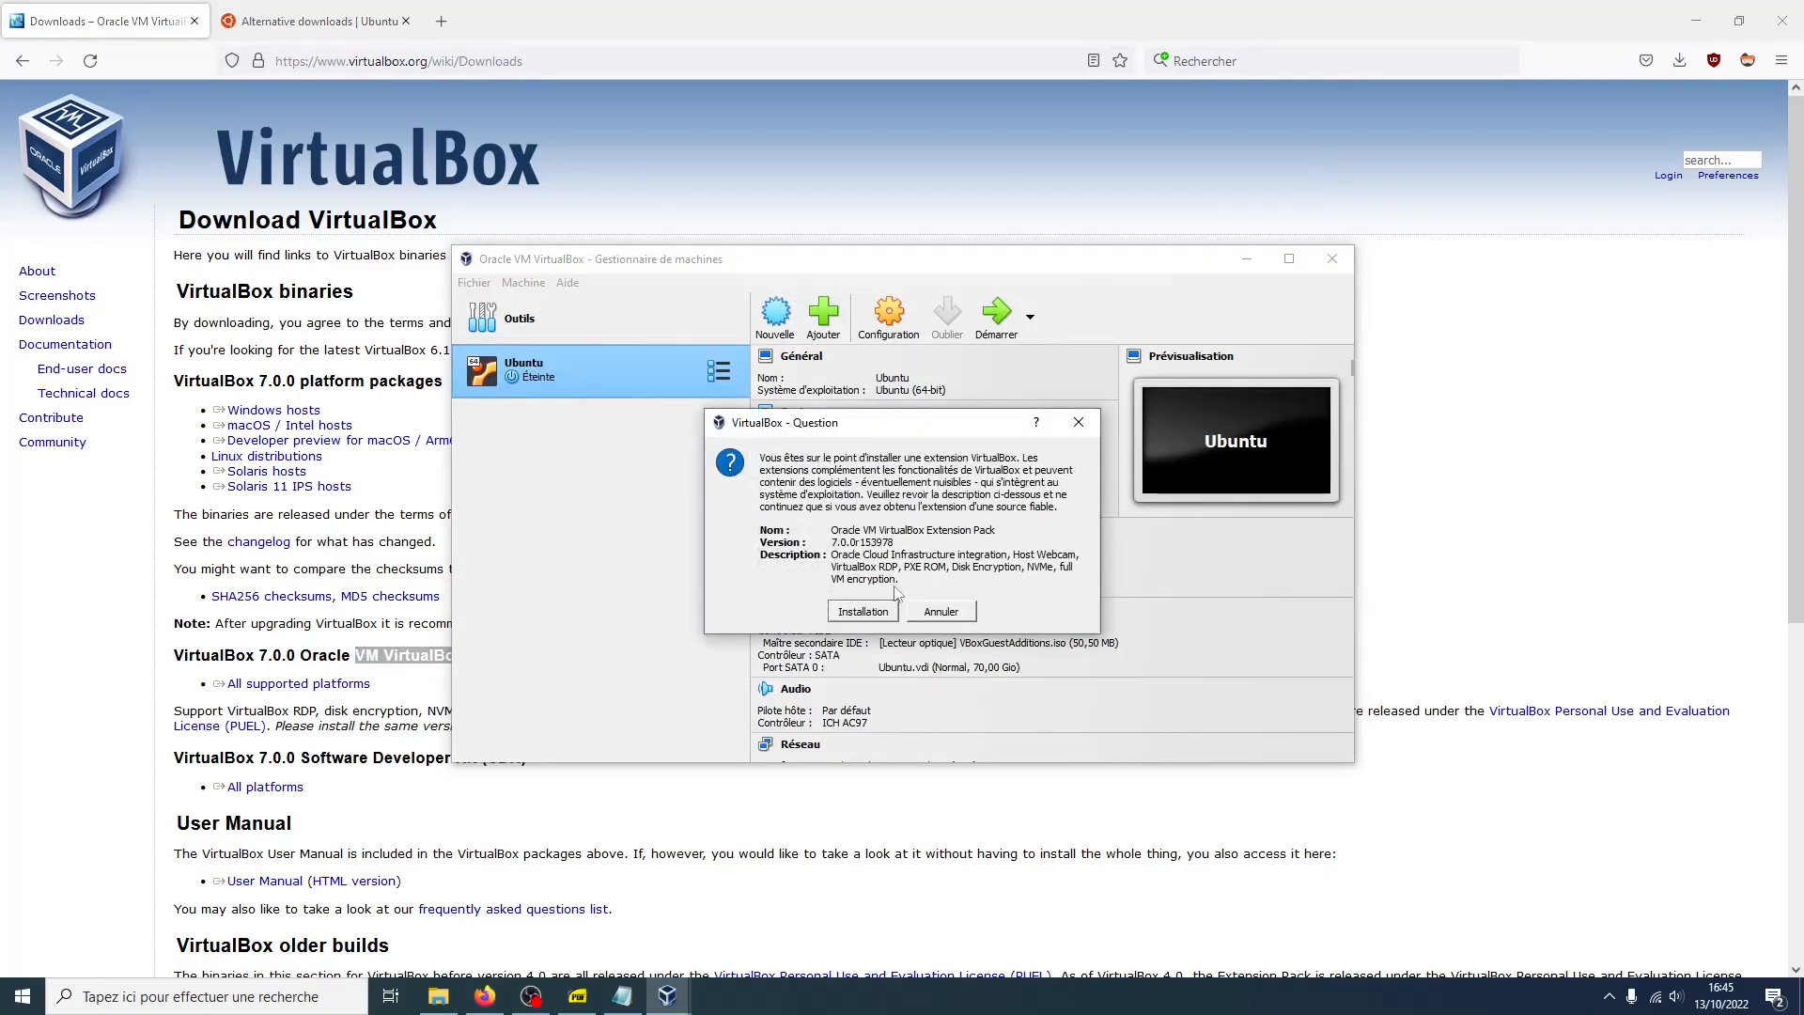
Install the Extension Pack, scrolling through and accepting the licence agreement
left_click(863, 611)
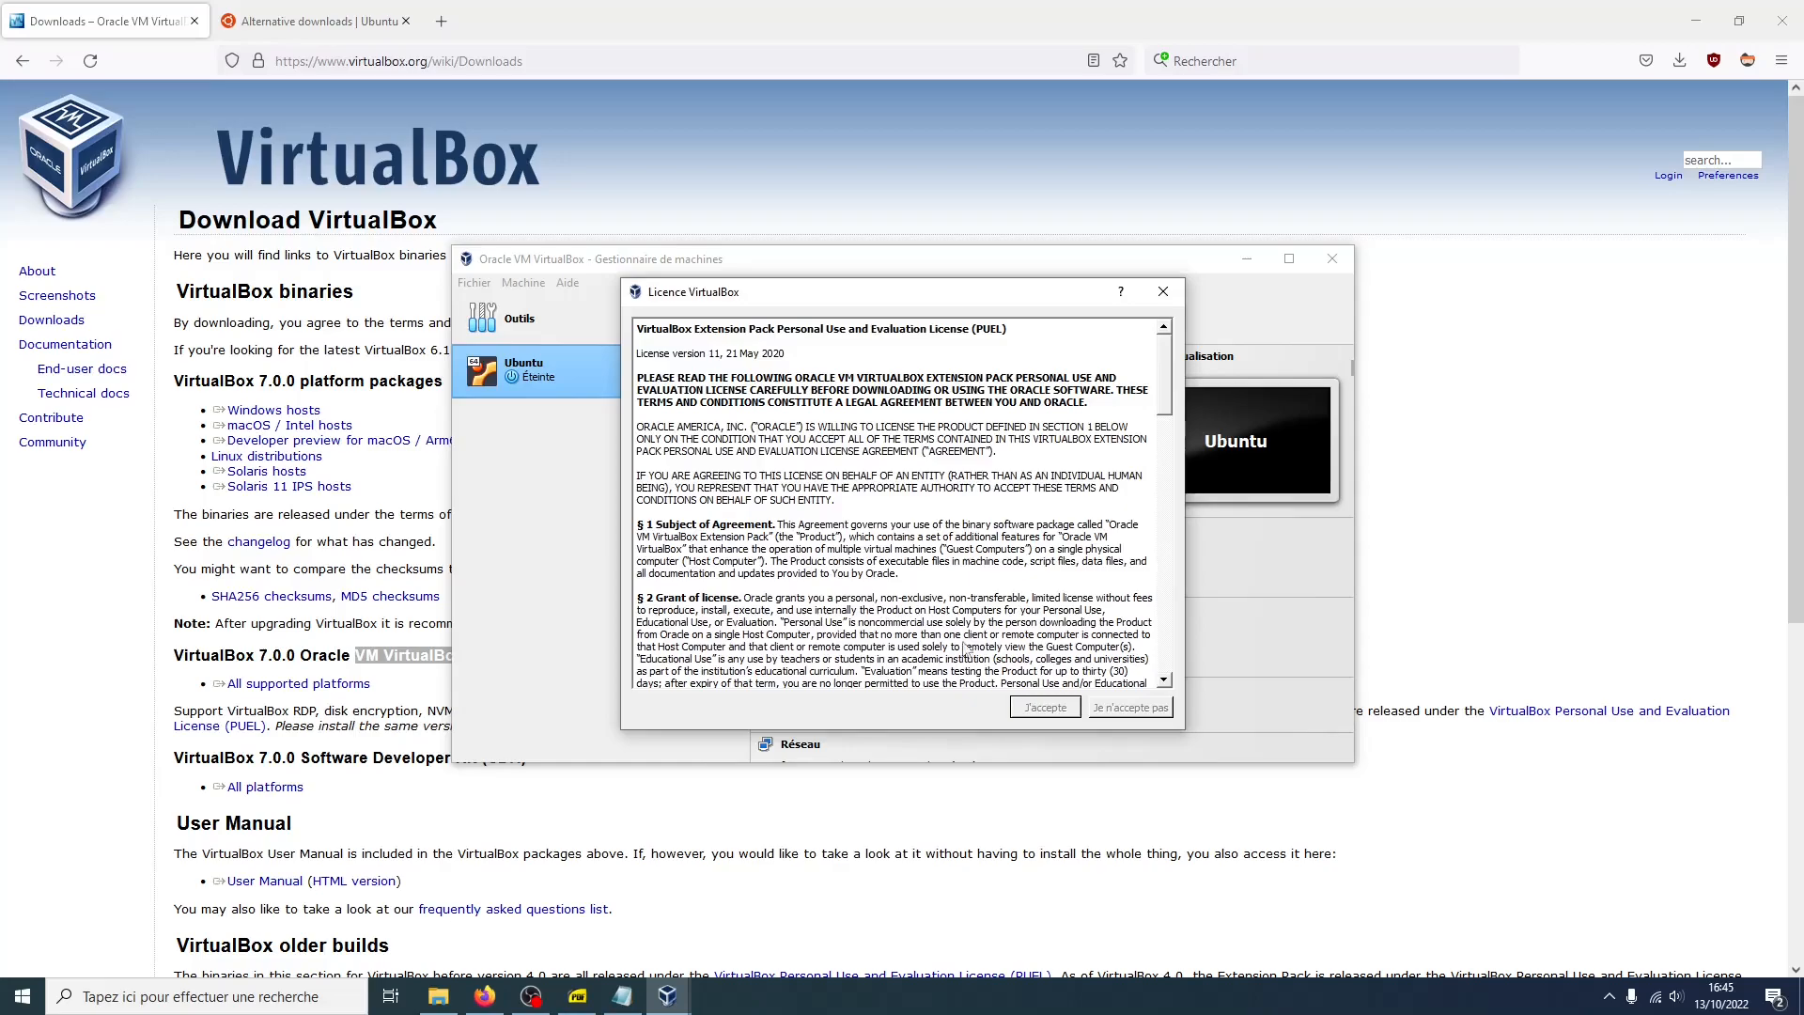
scroll(1127, 481, "down", 20)
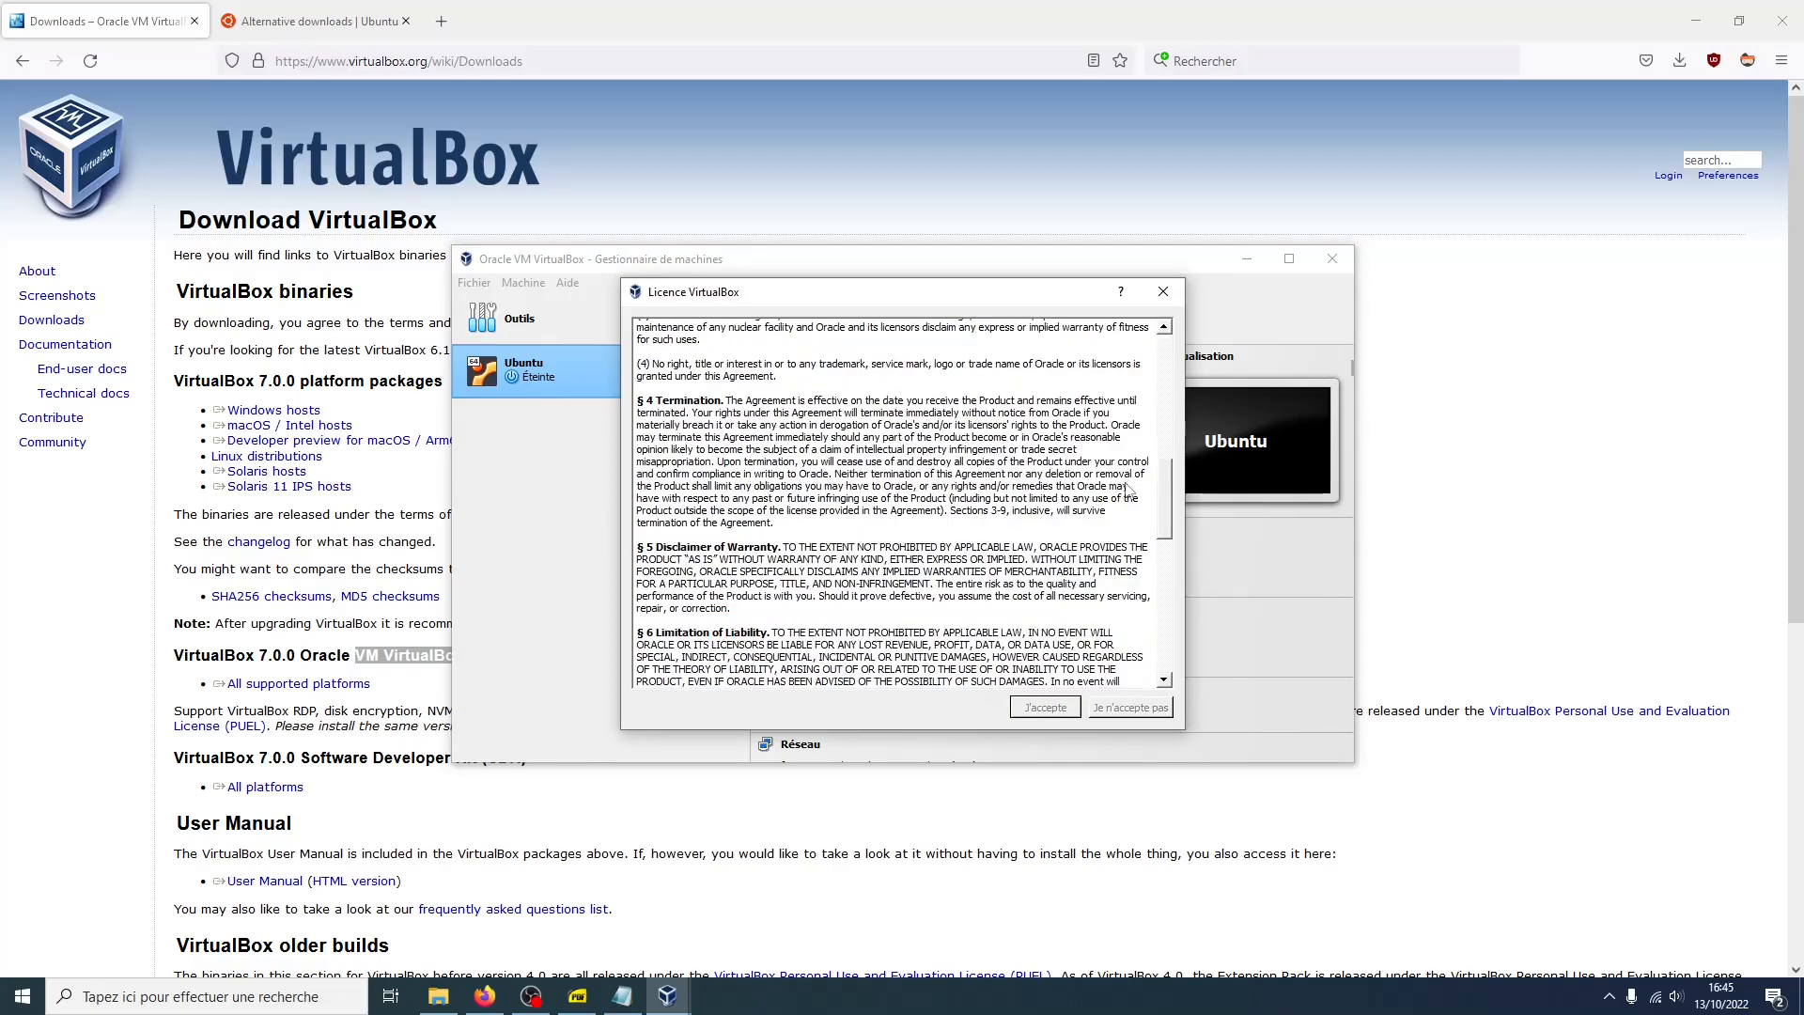
scroll(1114, 518, "down", 5)
left_click(1044, 706)
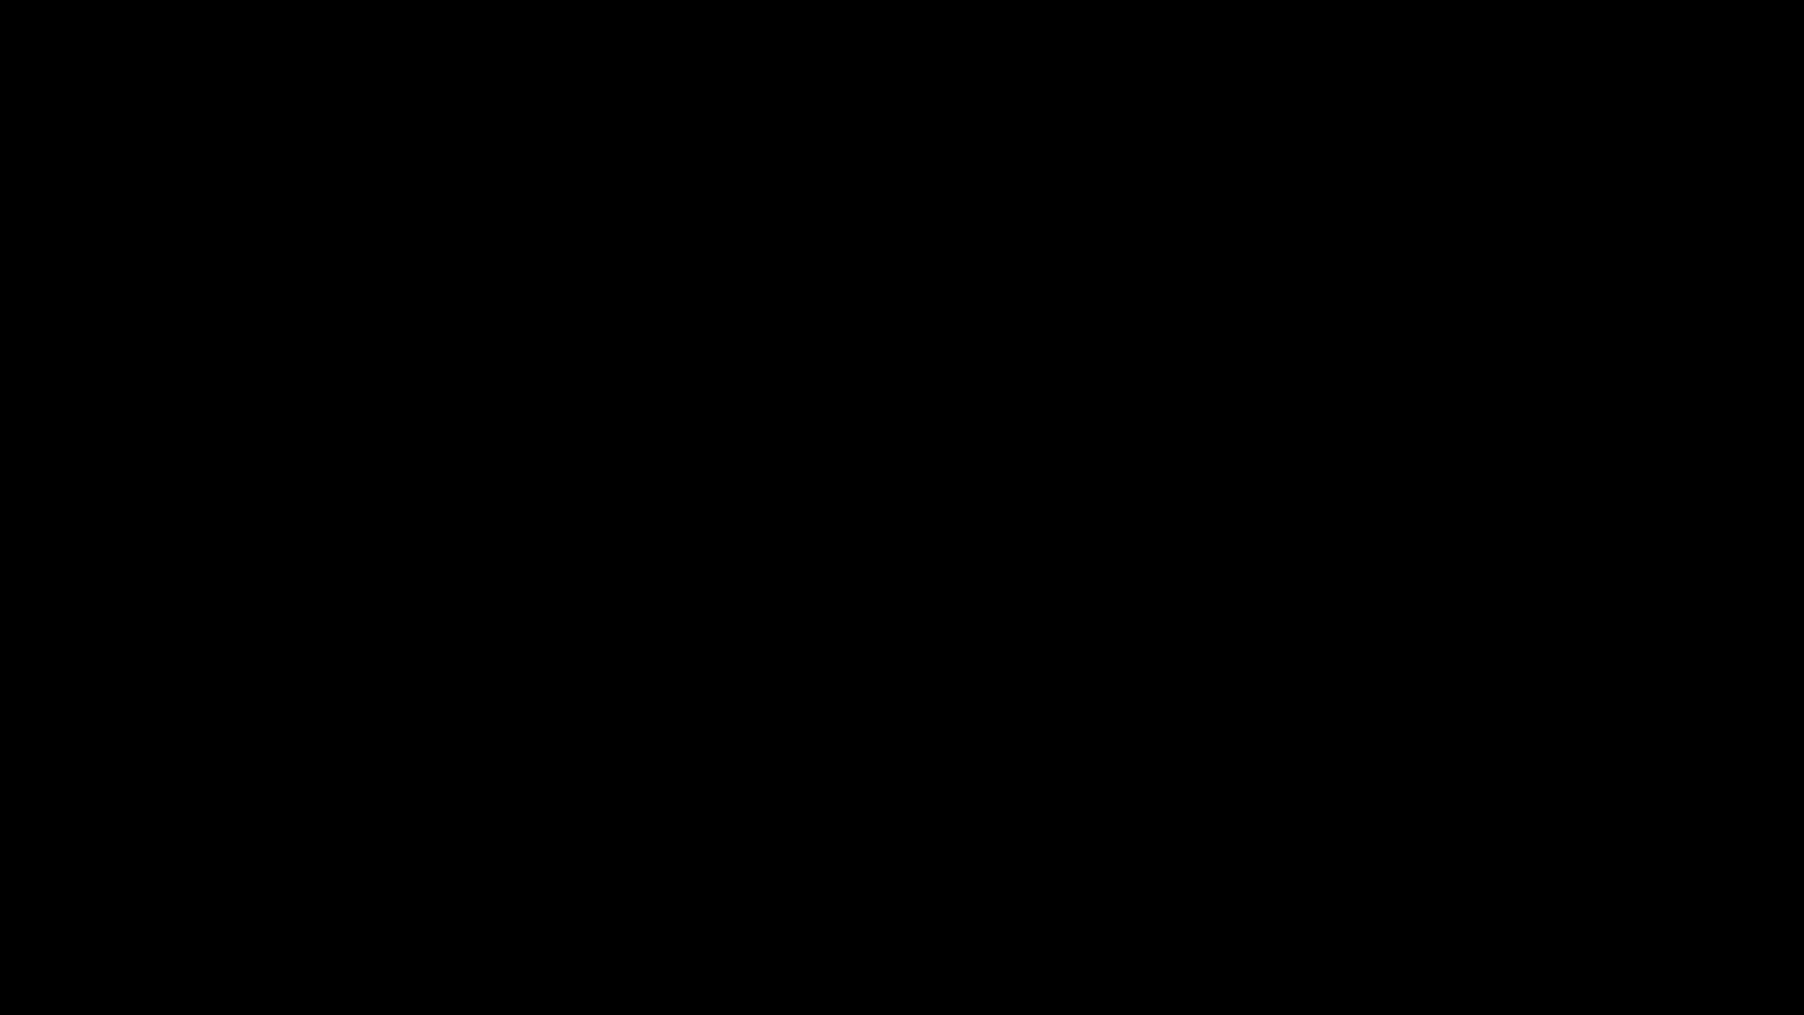
left_click(848, 647)
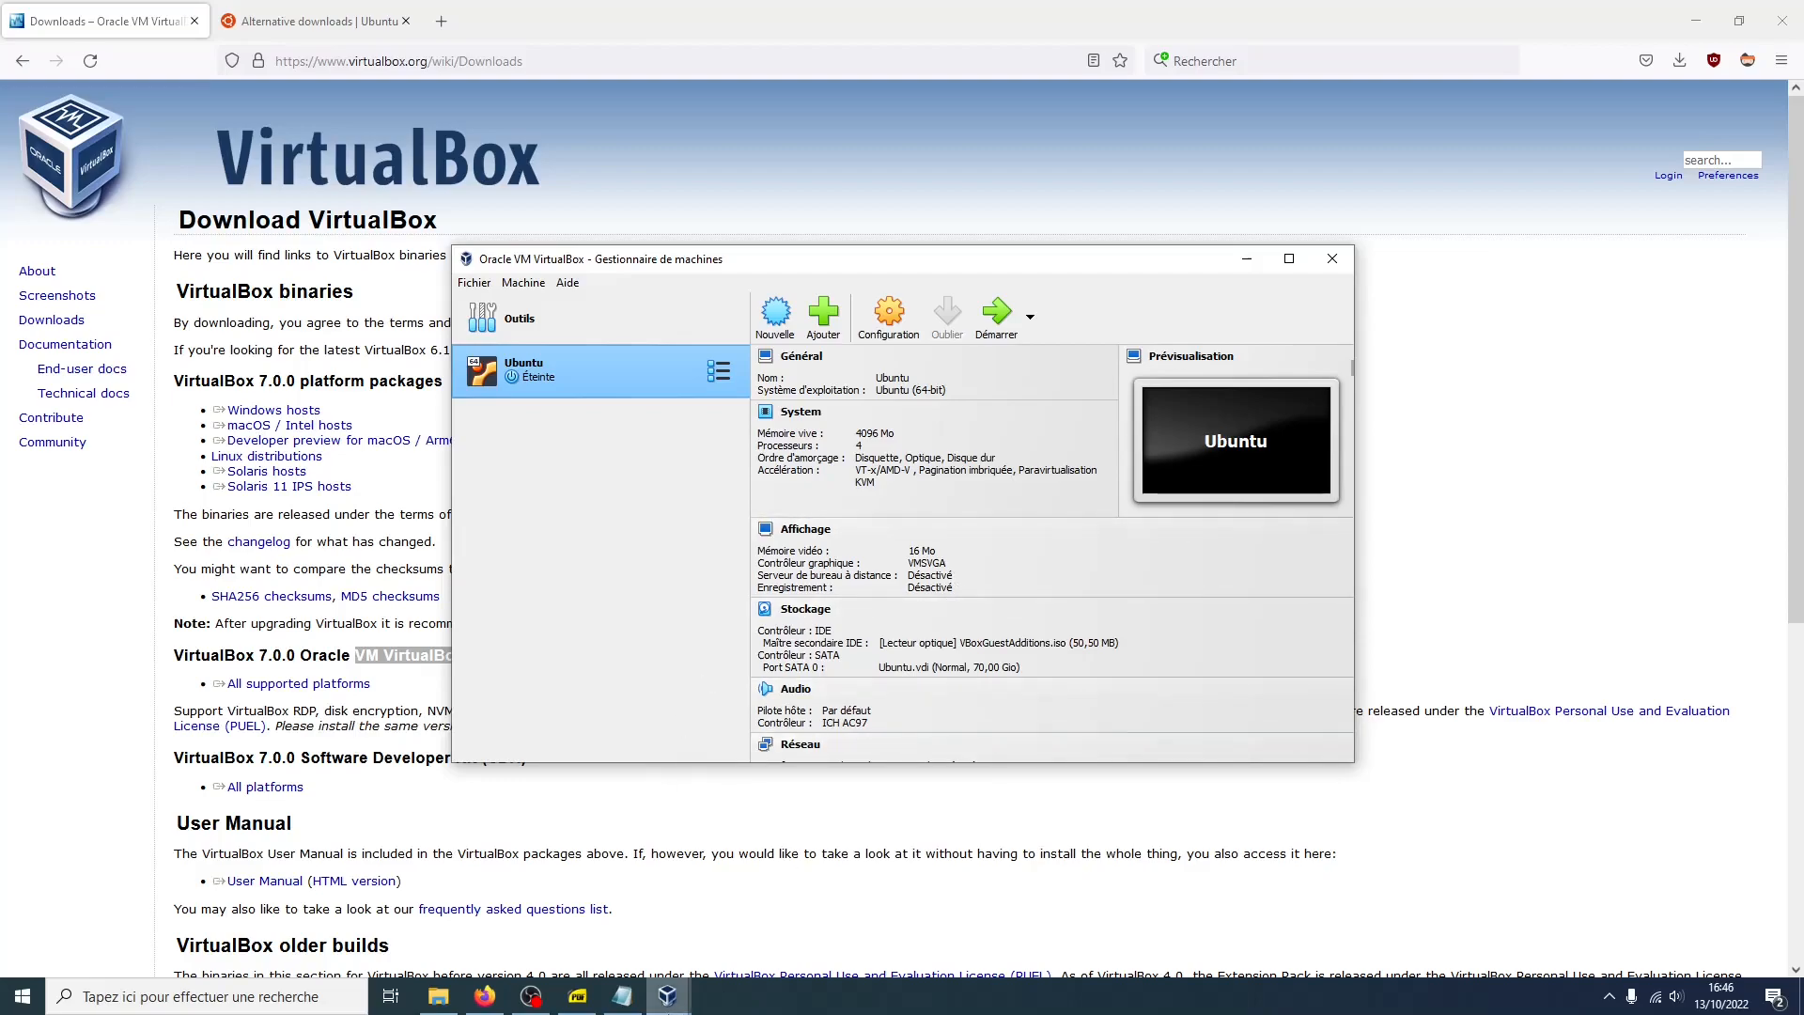
Start the Ubuntu virtual machine and open the Documents folder in the file manager
left_click(1001, 319)
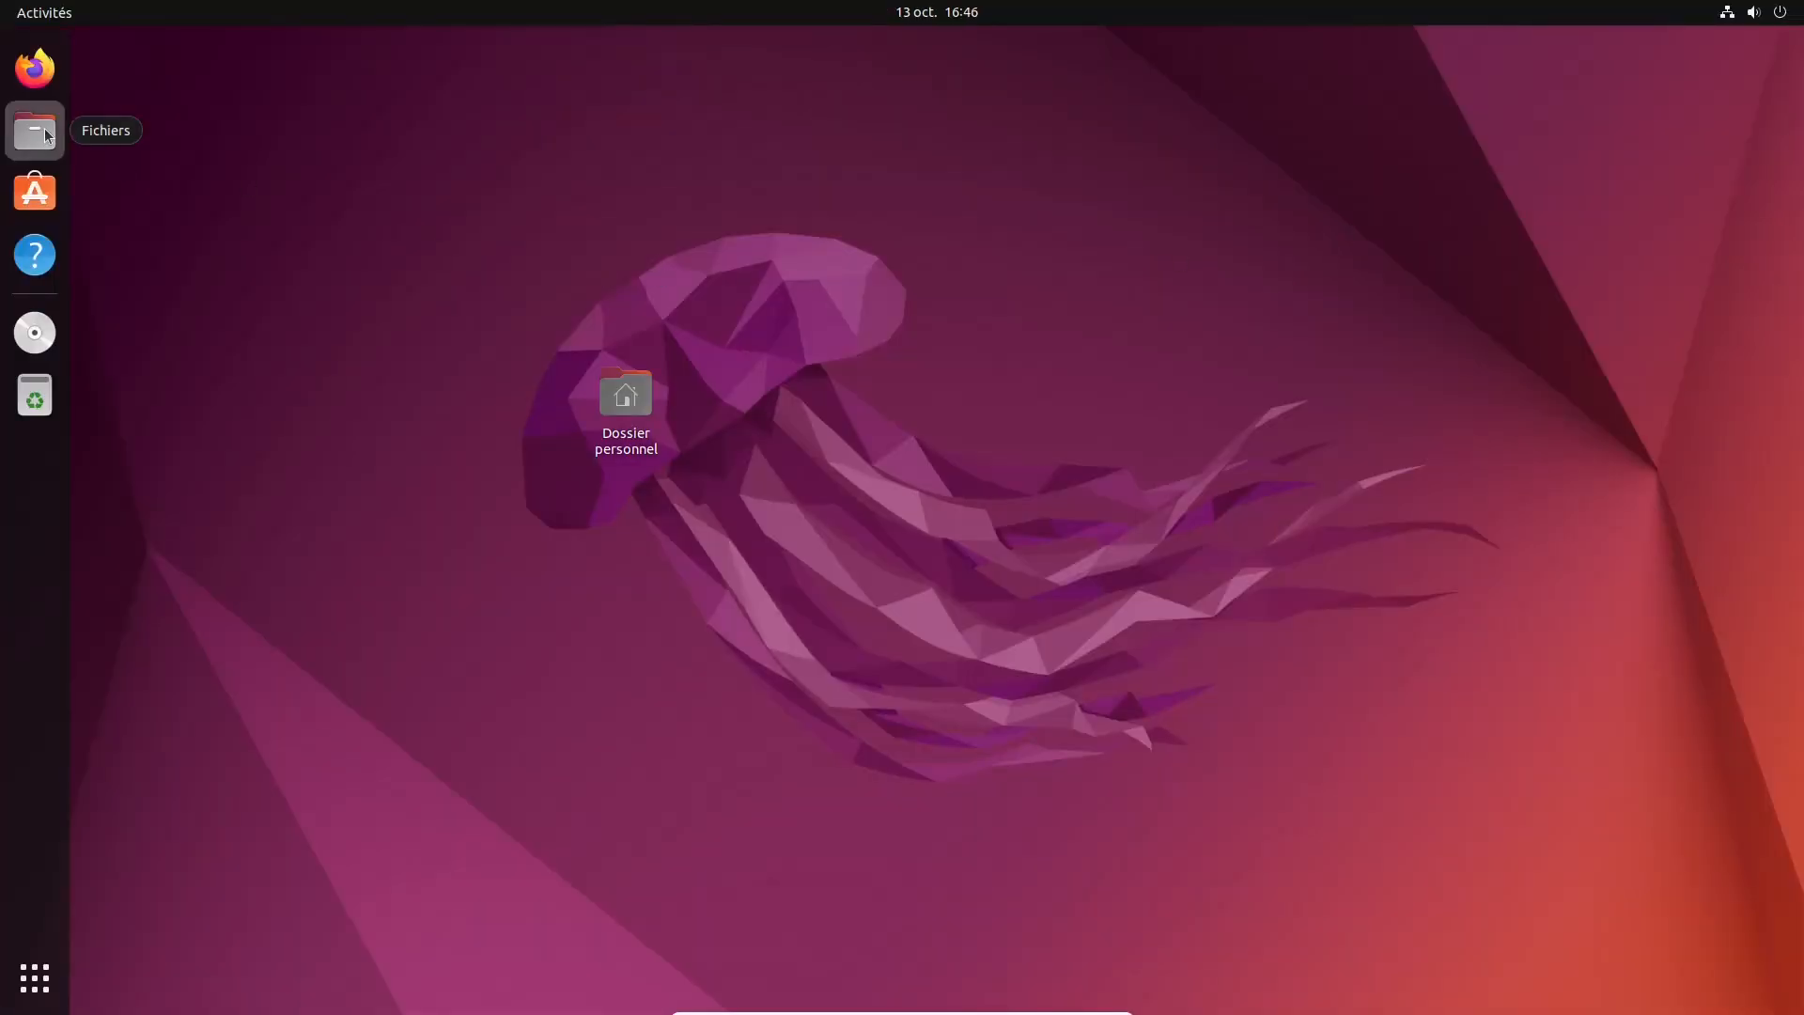
left_click(35, 131)
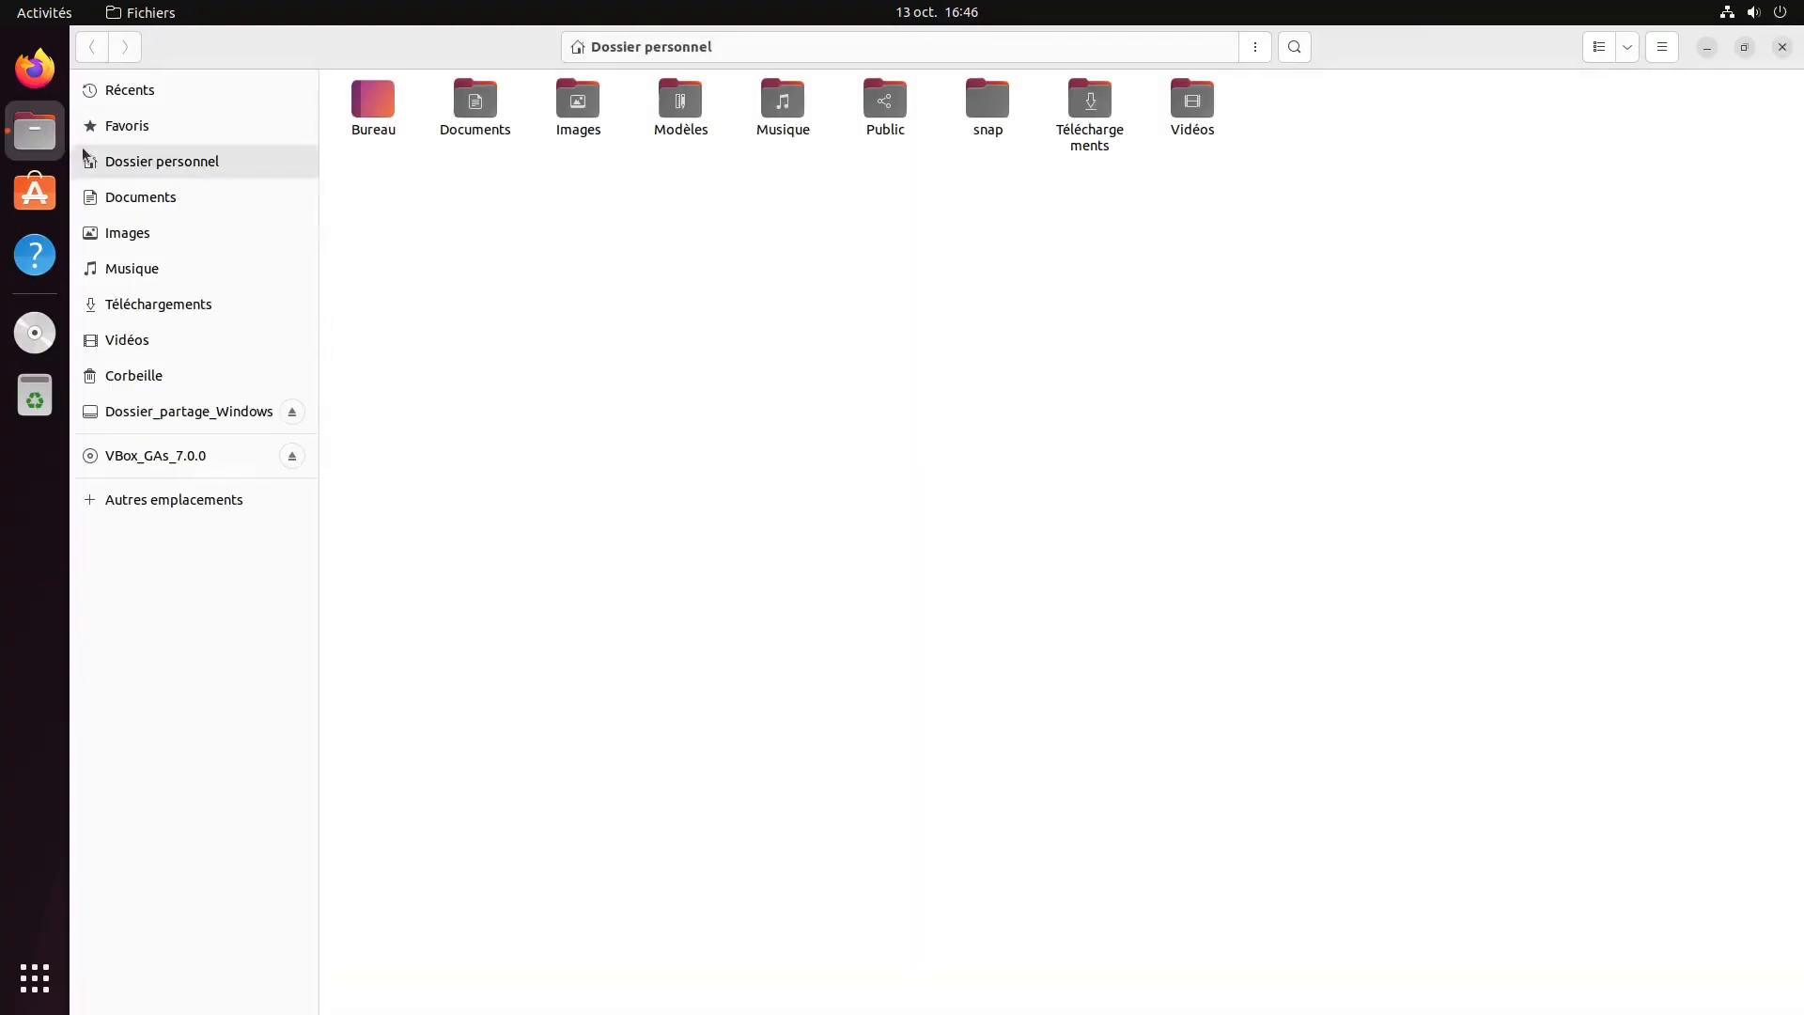
double_click(462, 119)
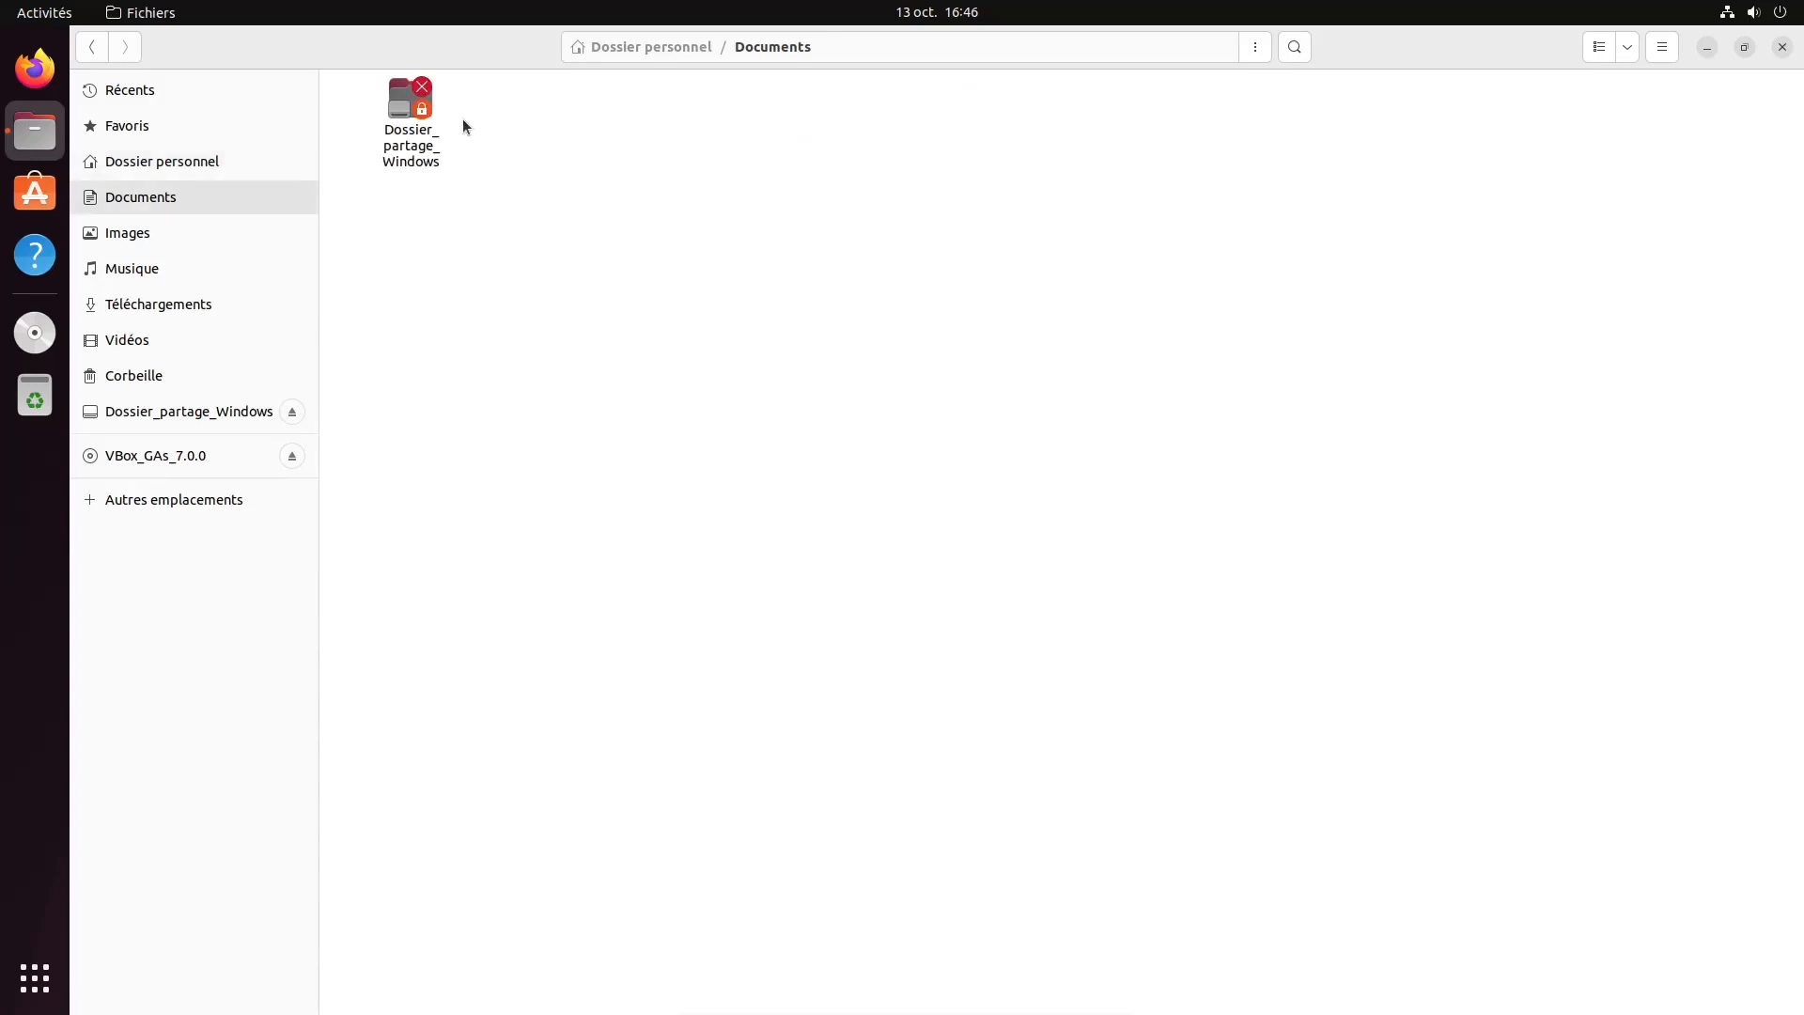
Open the Dossier_partage_Windows shared folder, entering the account password when authentication is requested
double_click(408, 159)
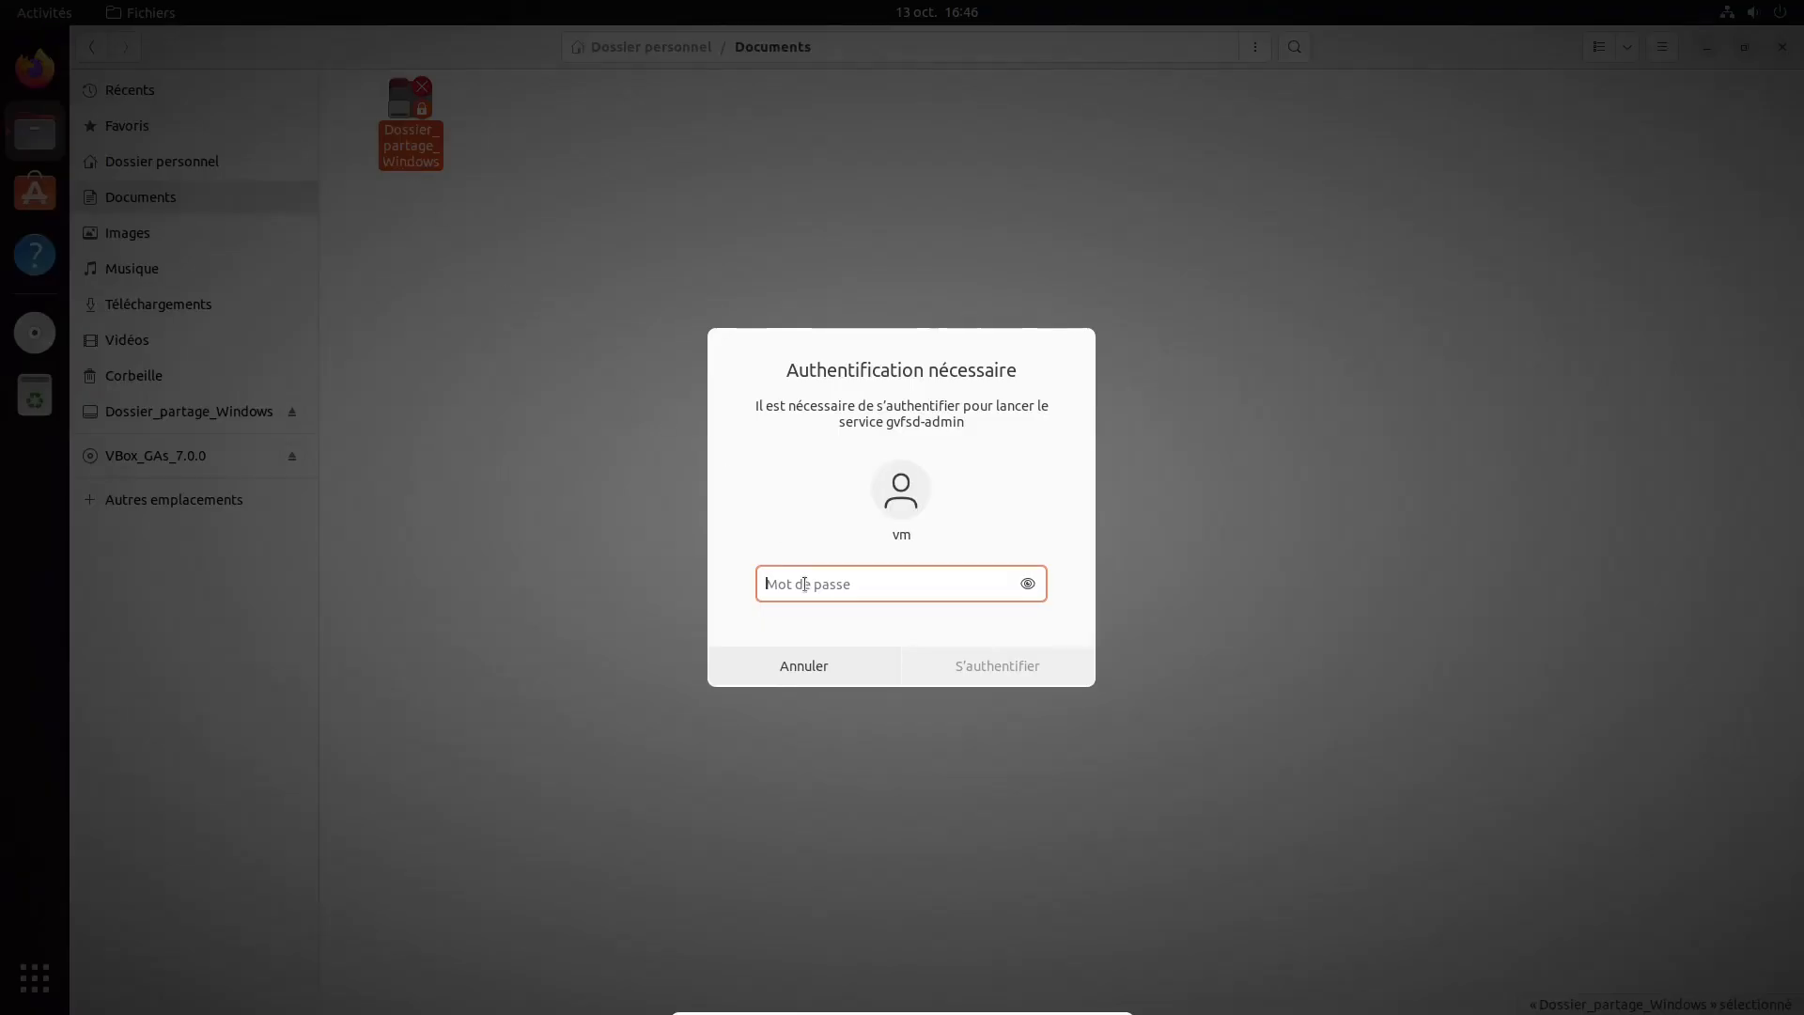
type("••")
key("Return")
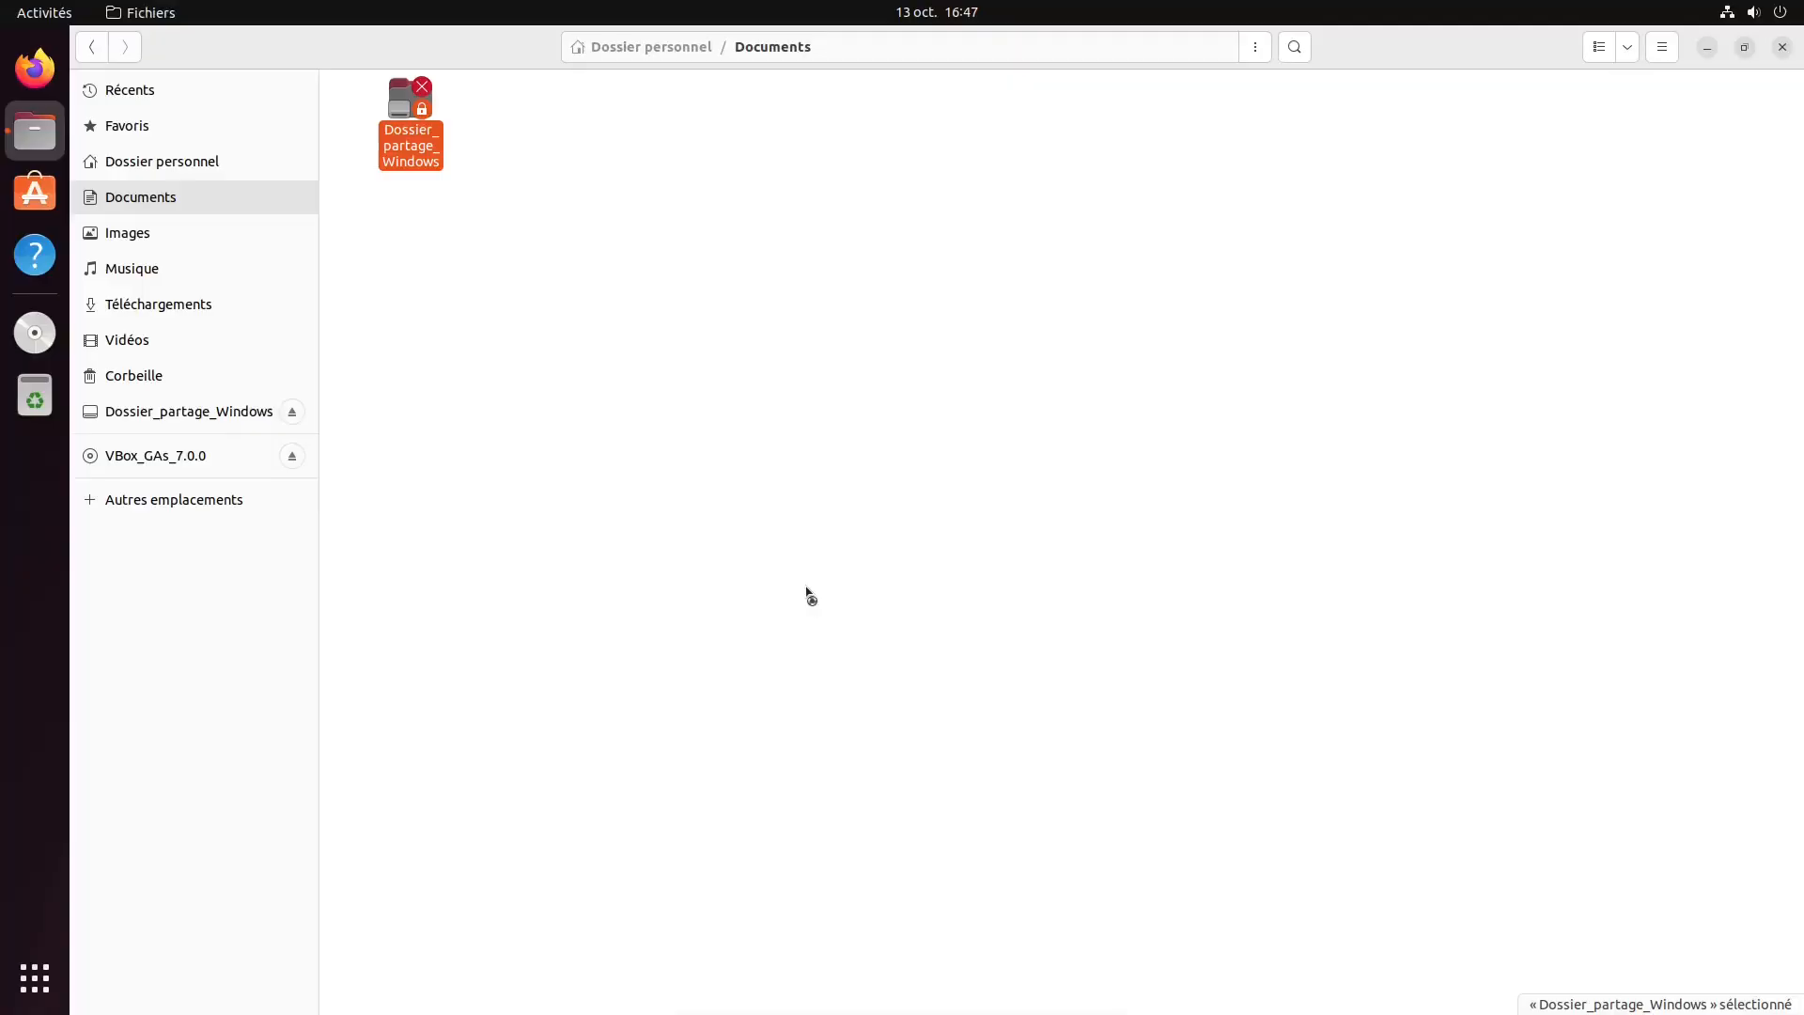
type("•••")
key("Return")
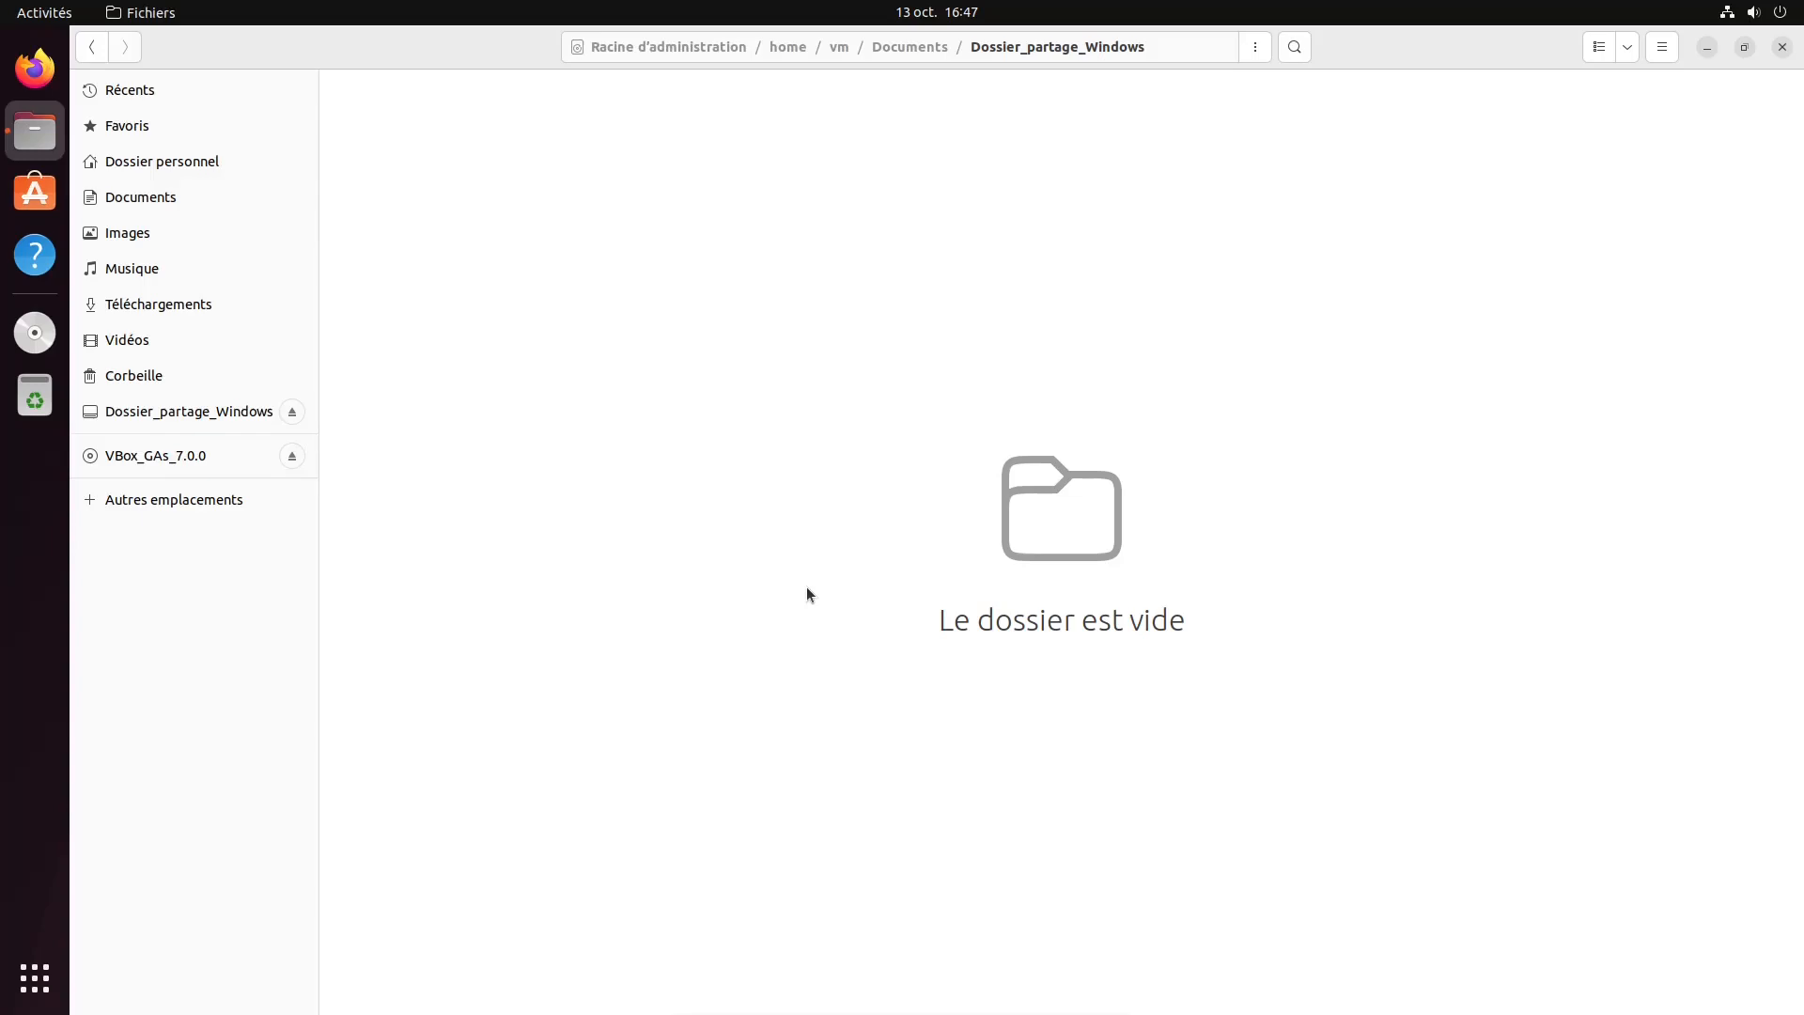
Create a new folder named test inside the Dossier_partage_Windows shared folder
right_click(793, 245)
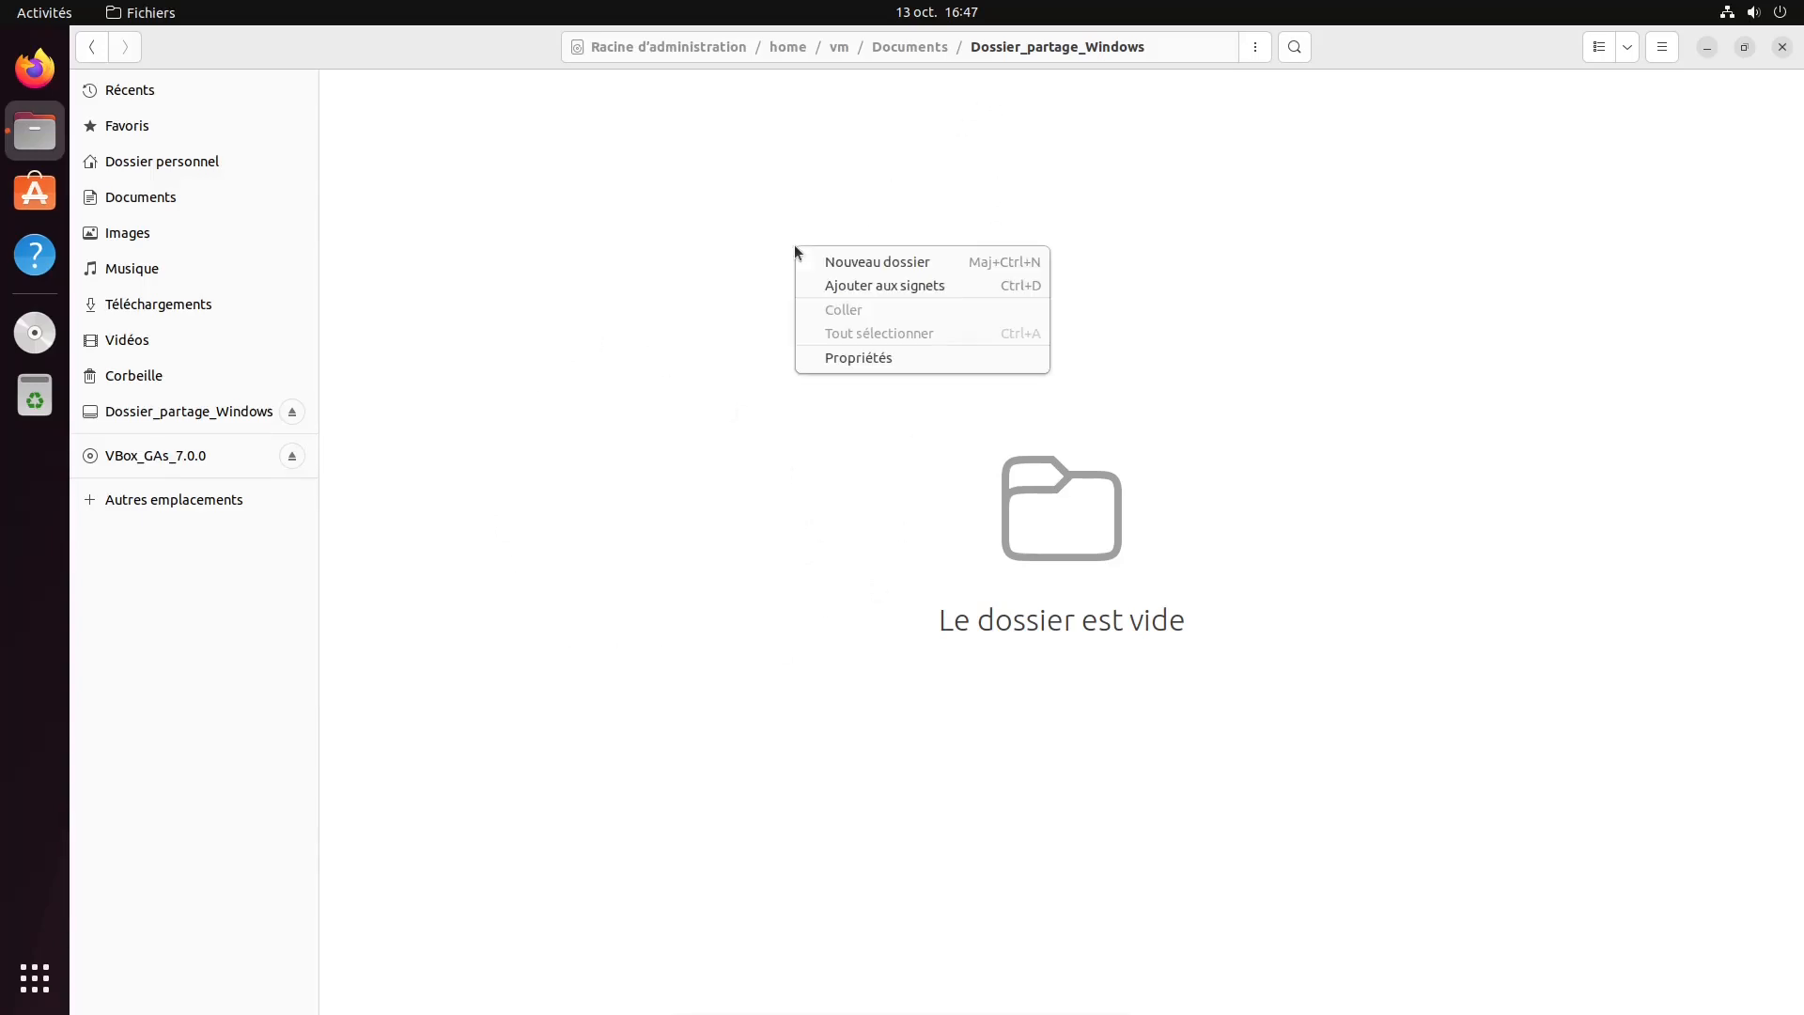
left_click(657, 313)
right_click(609, 324)
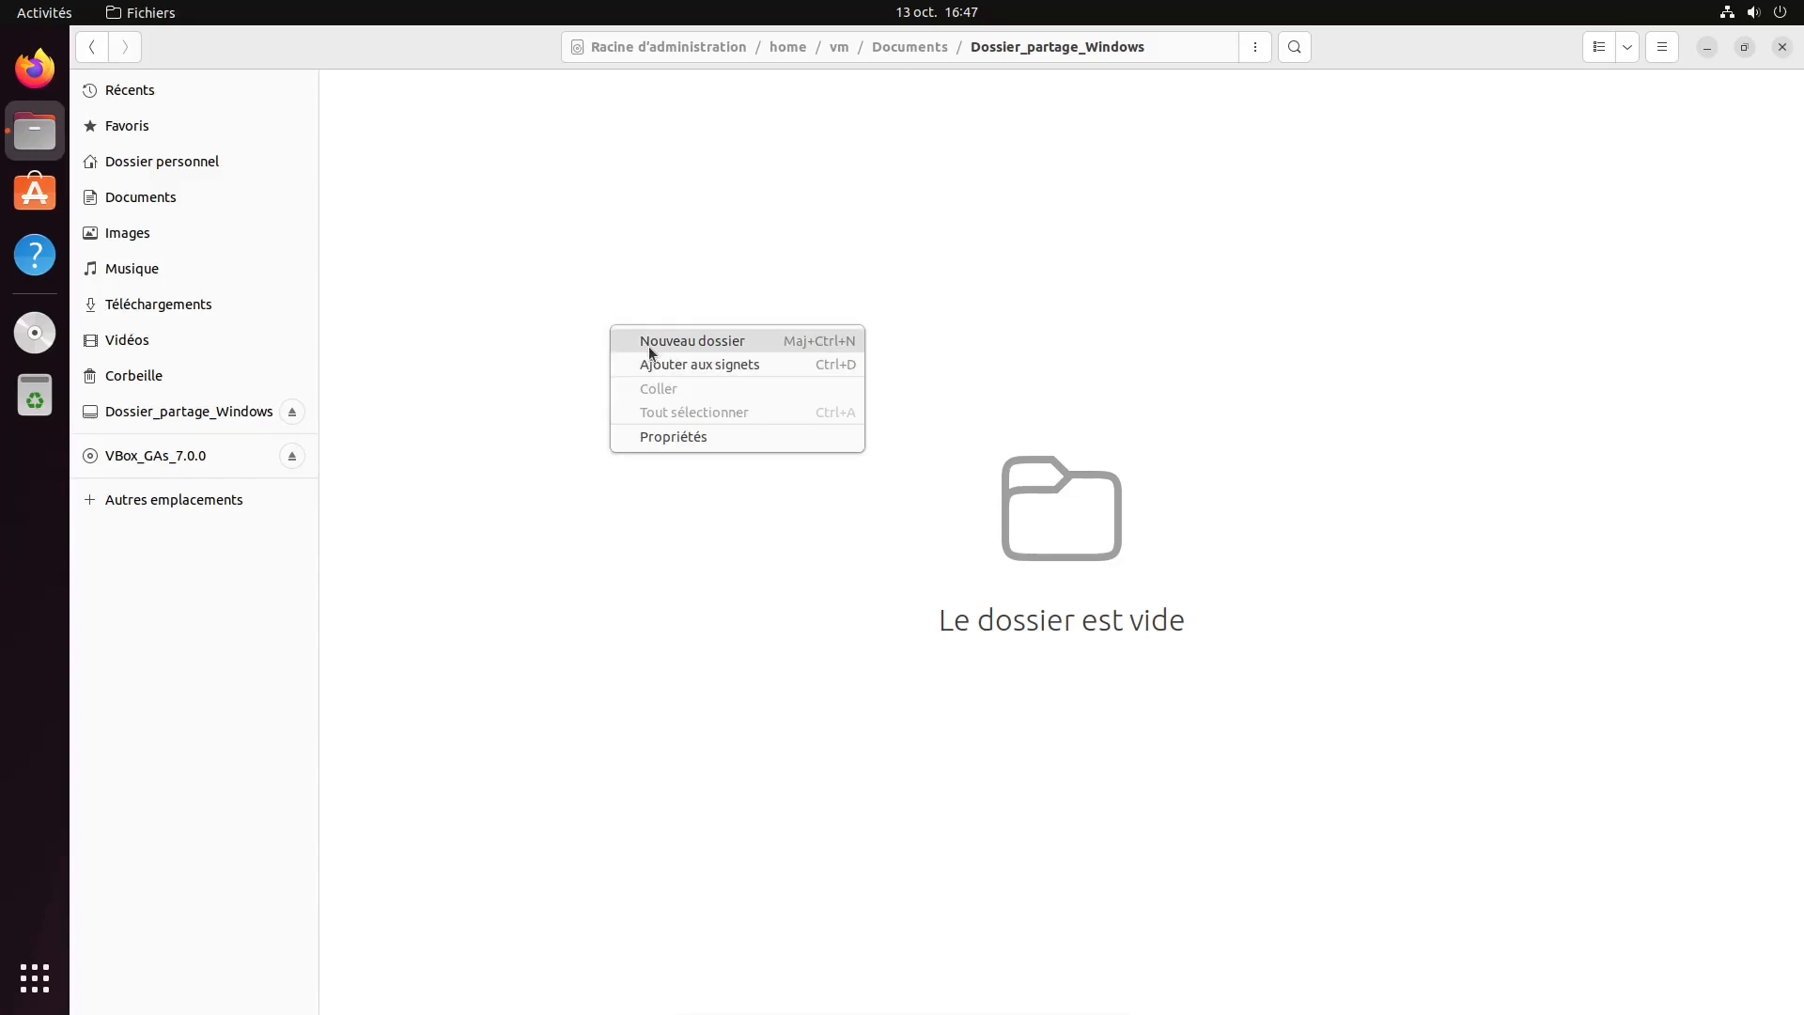
left_click(649, 346)
type("test")
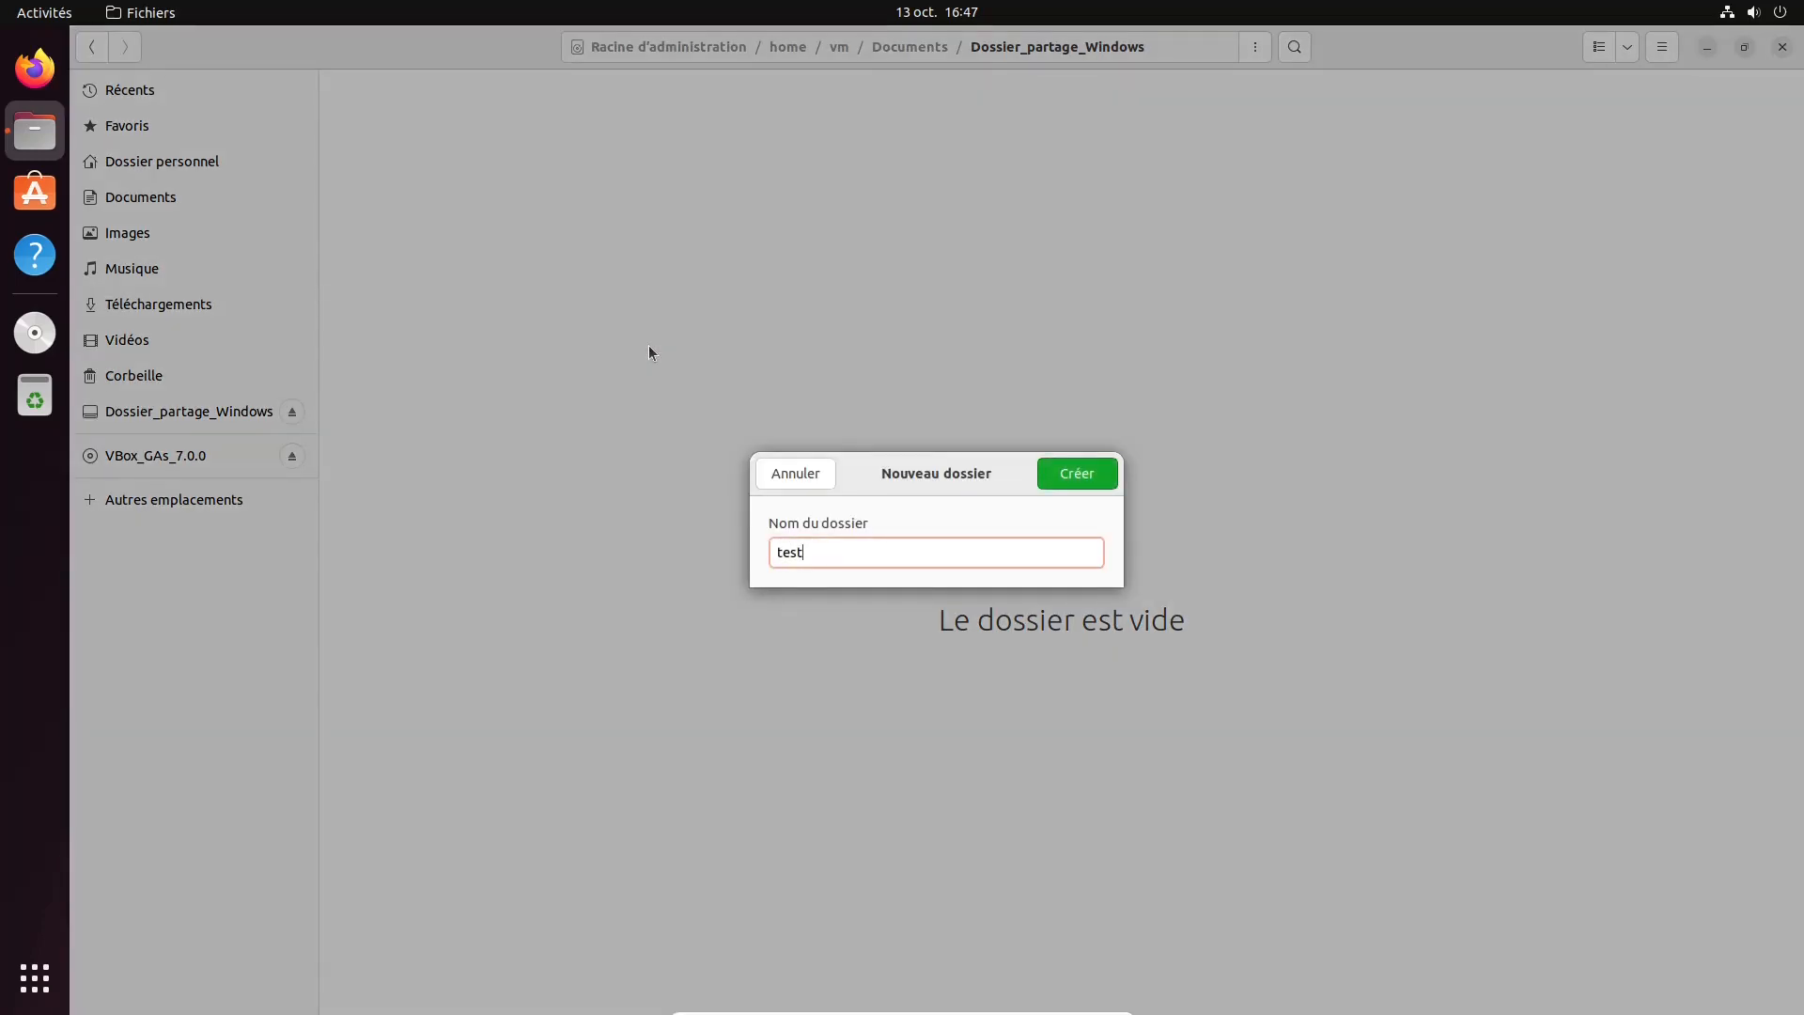
key("Return")
Leave full-screen mode and open the test folder inside Dossier_partage_avec_Ubuntu on the Windows desktop
key("ctrl+f")
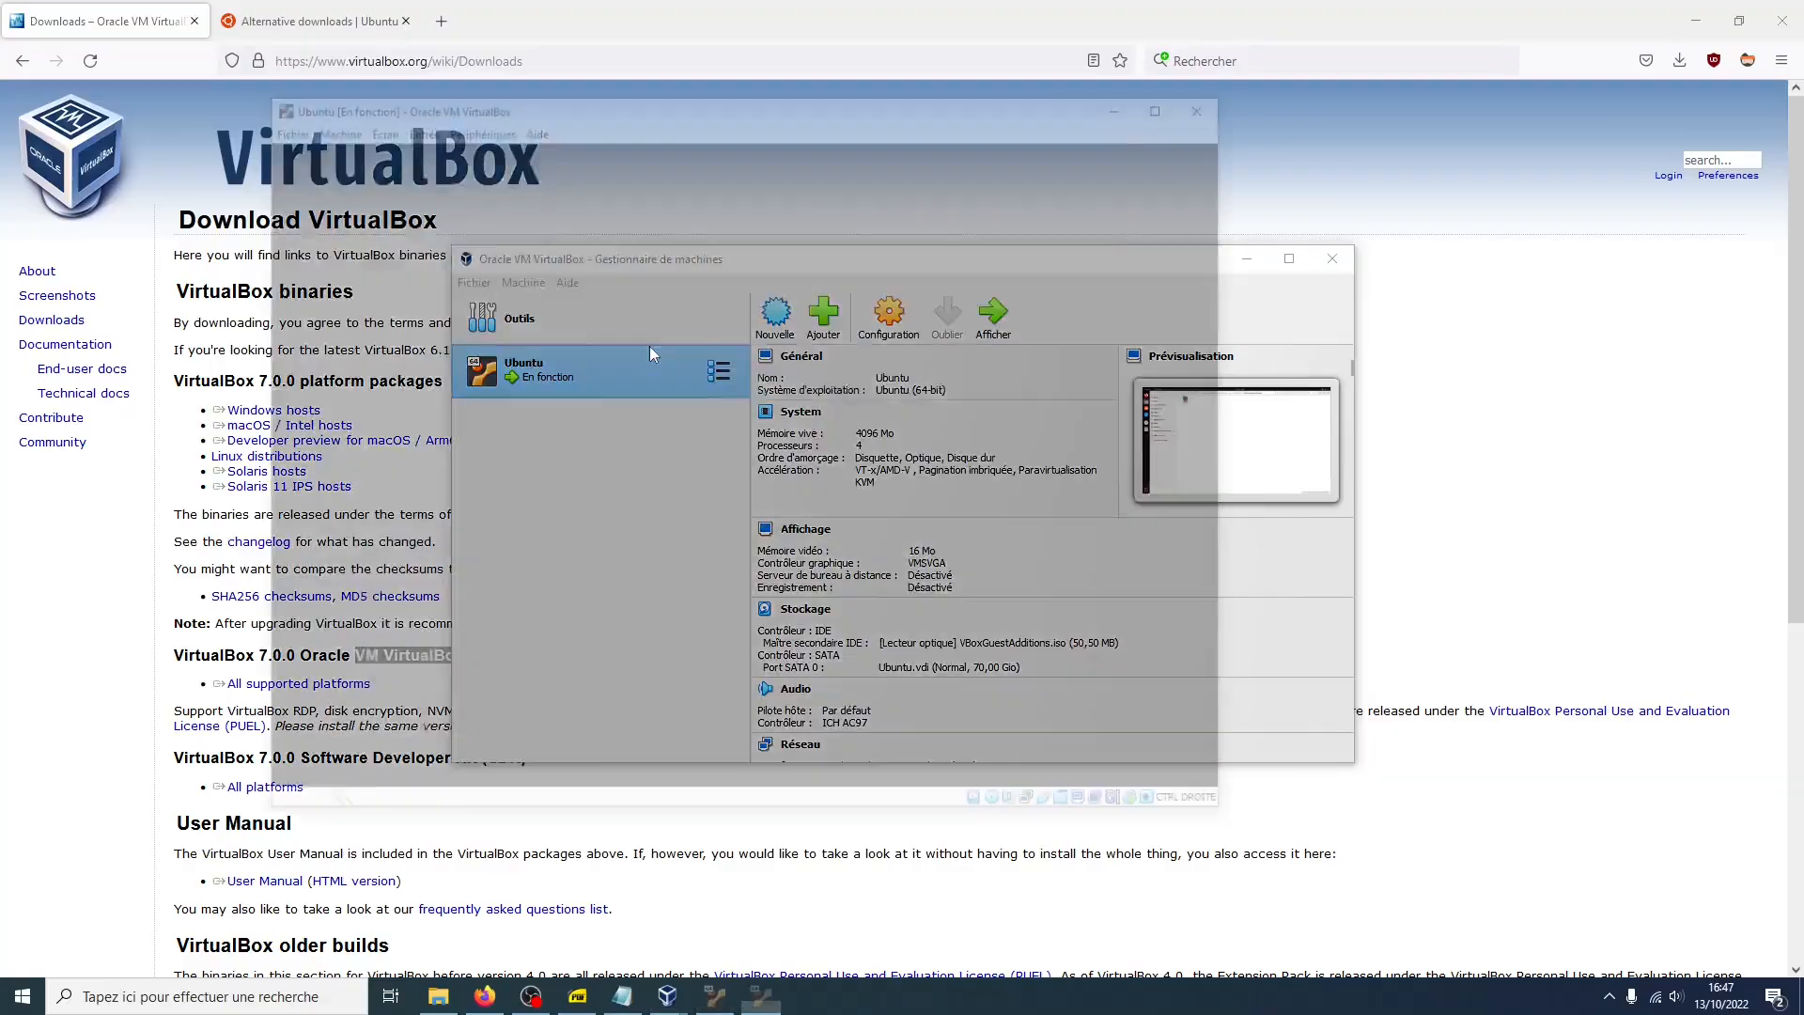
left_click(439, 997)
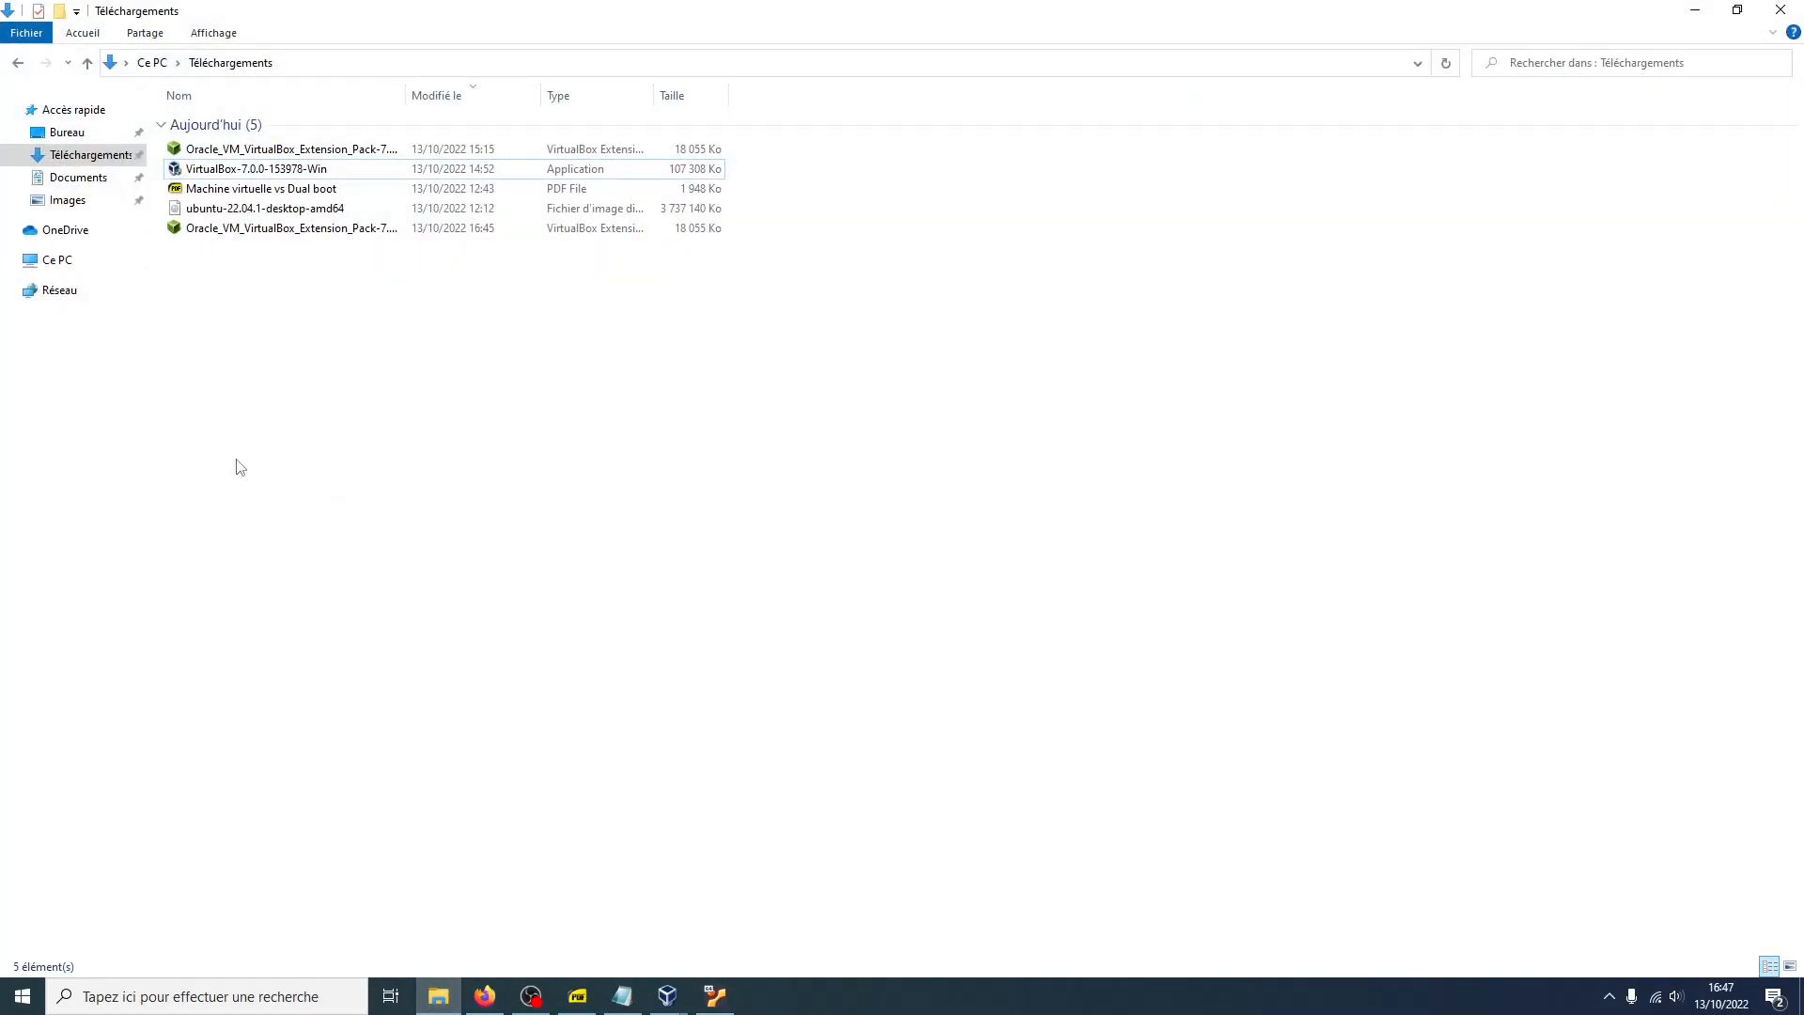
key("super+d")
double_click(221, 418)
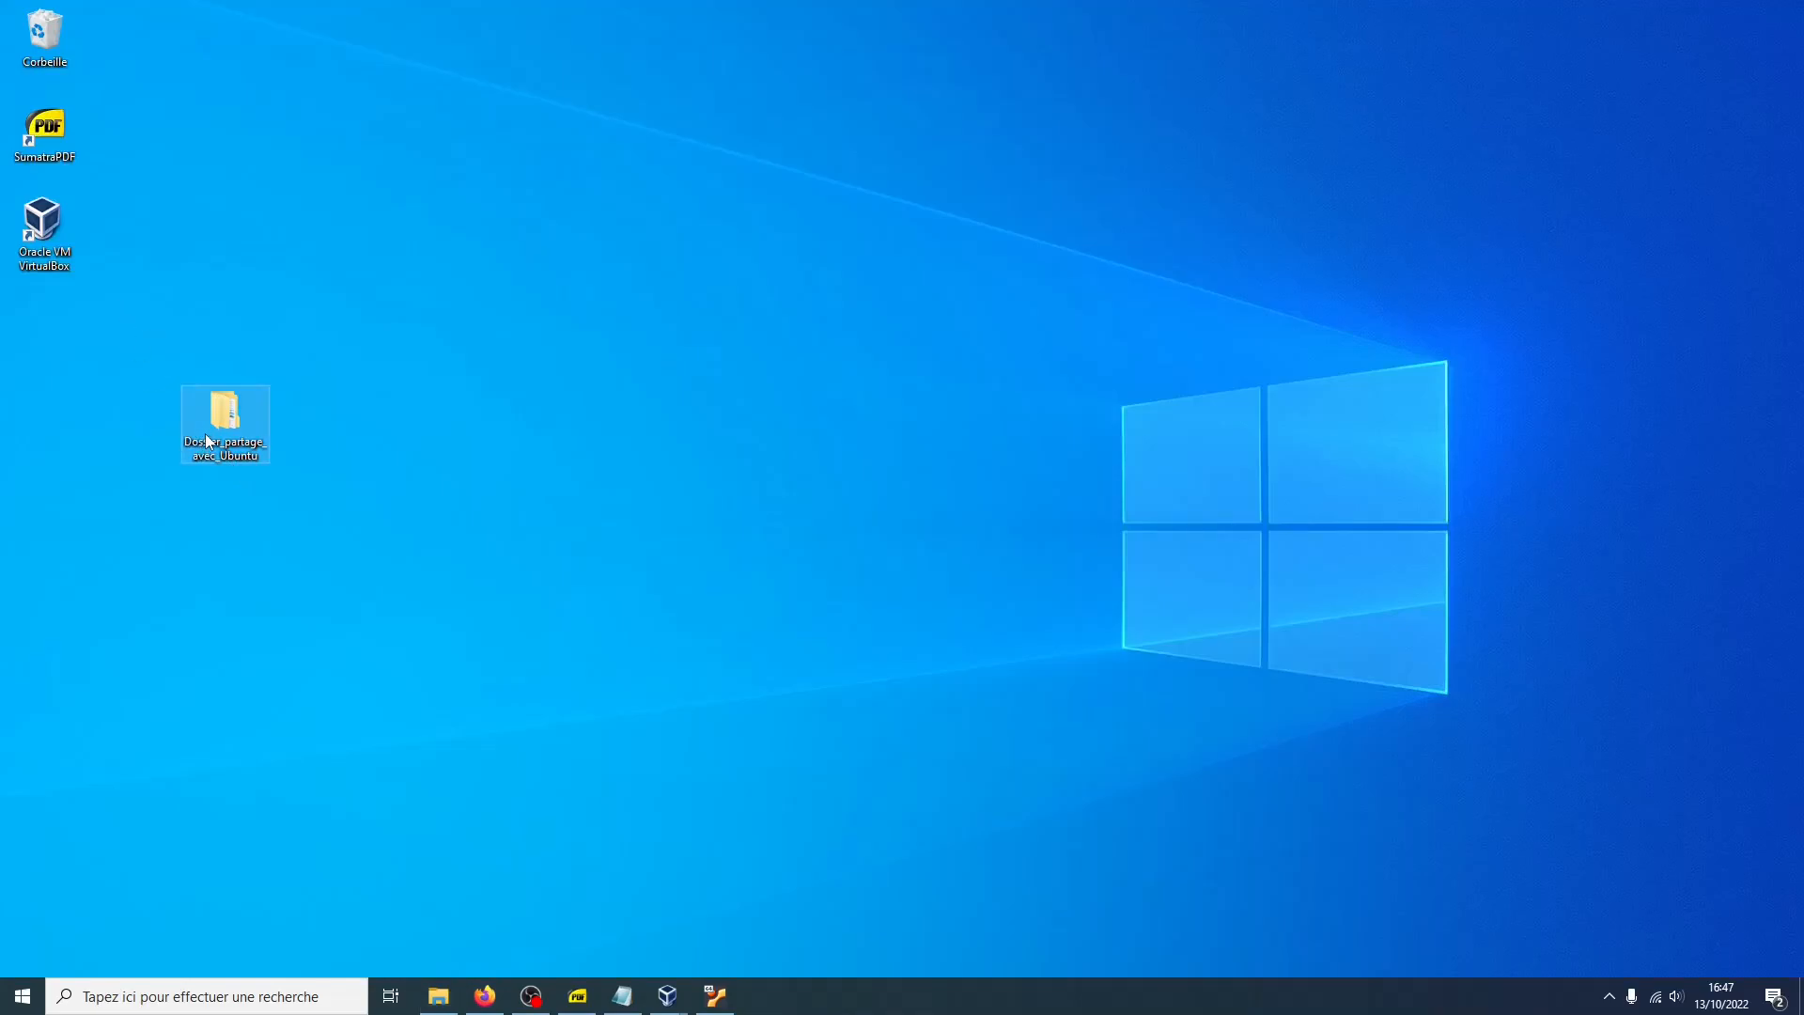
double_click(189, 124)
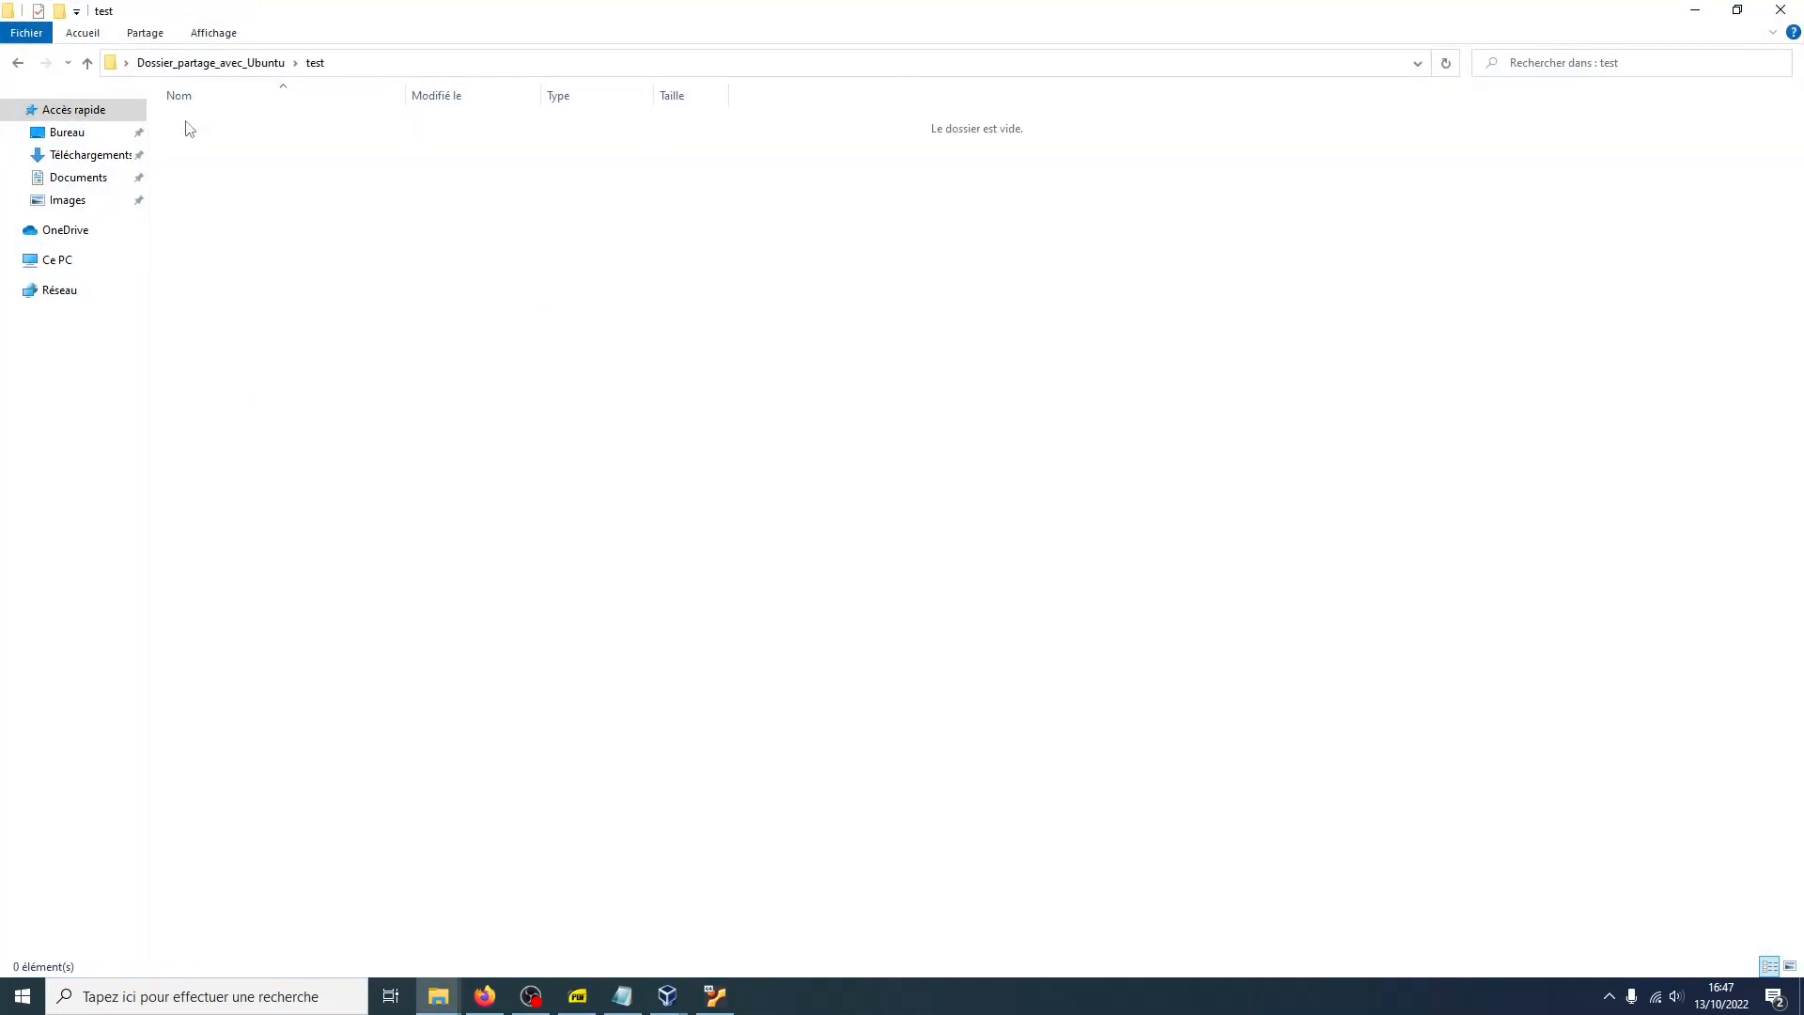
Create a new text document named document_de_test in the test folder on Windows
right_click(278, 241)
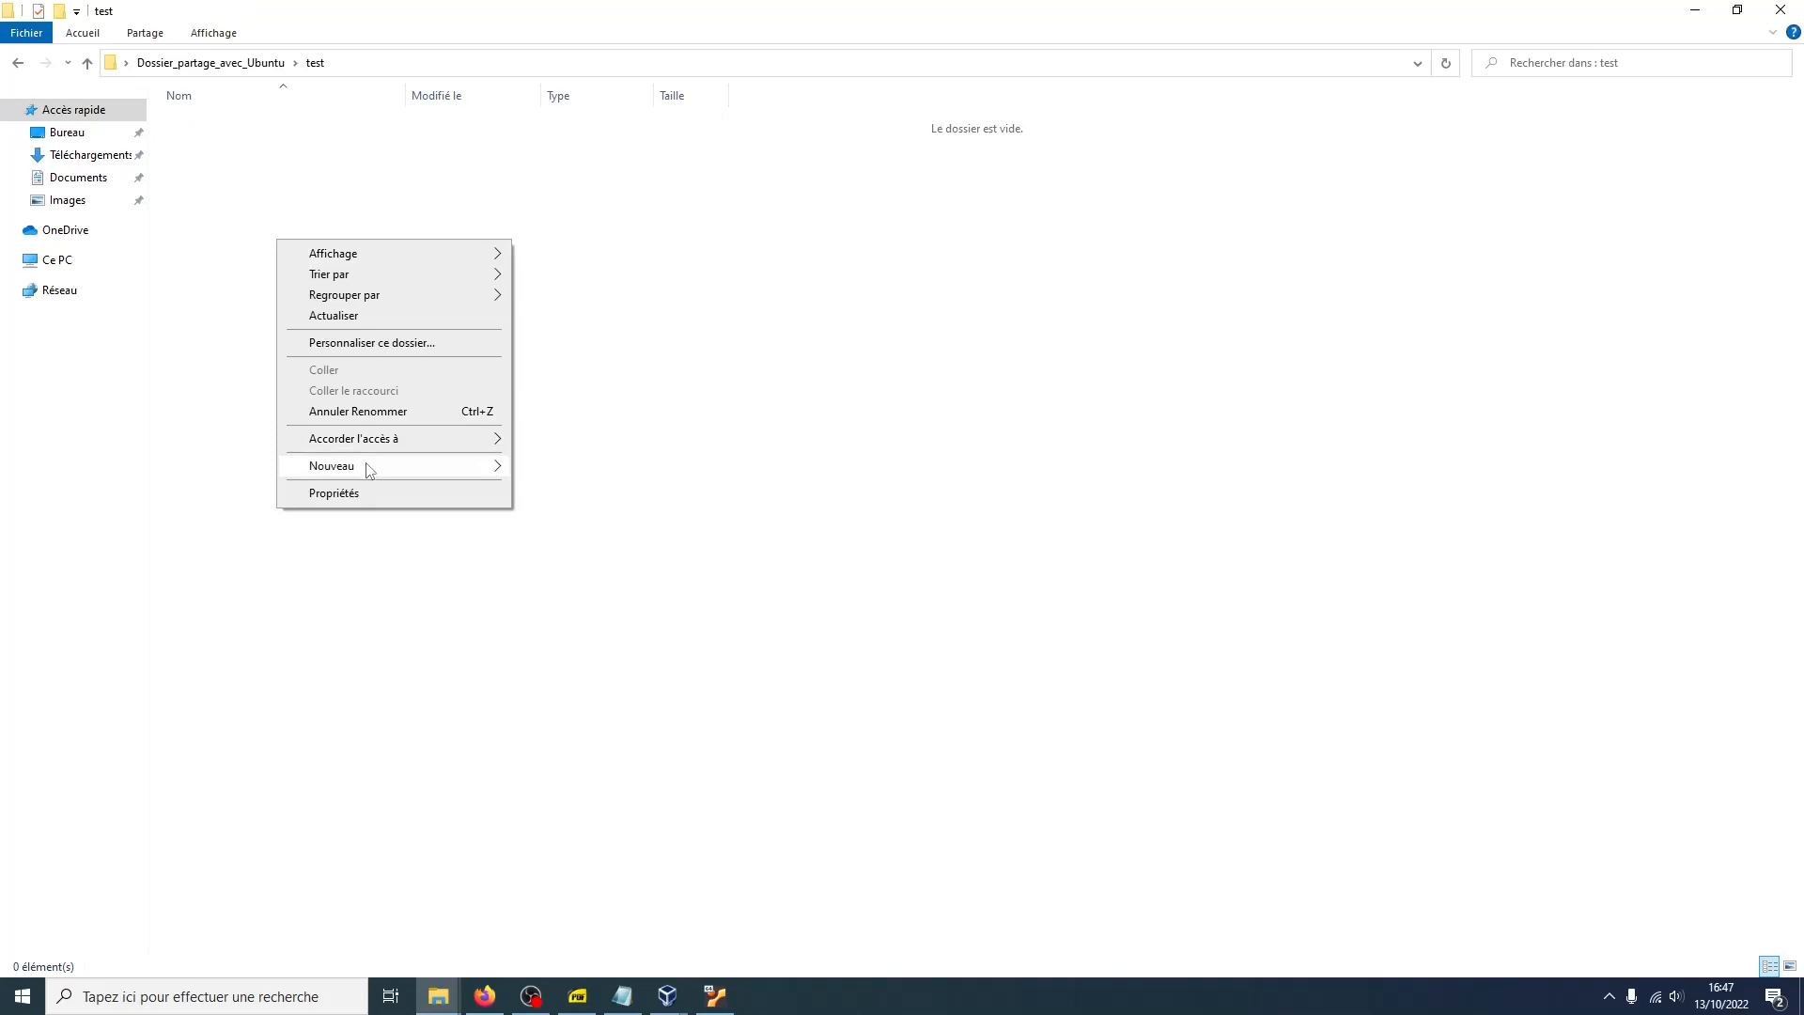
mouse_move(368, 467)
left_click(551, 557)
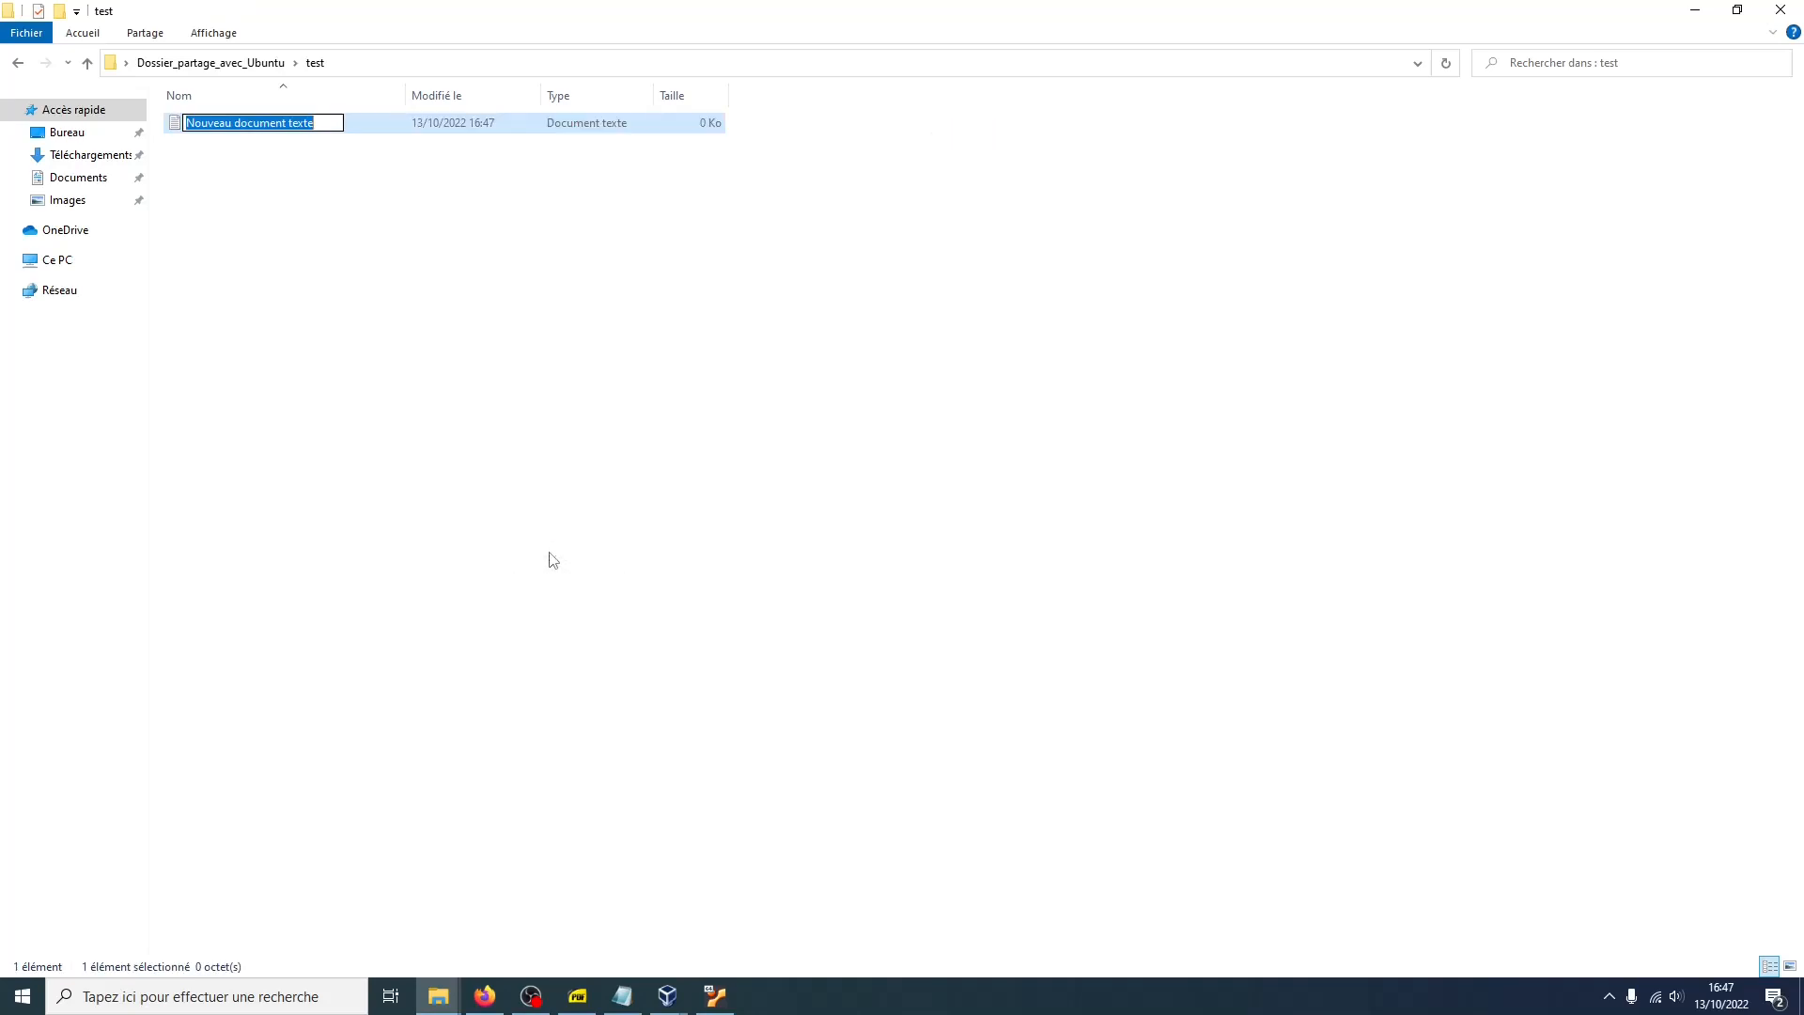
type("document")
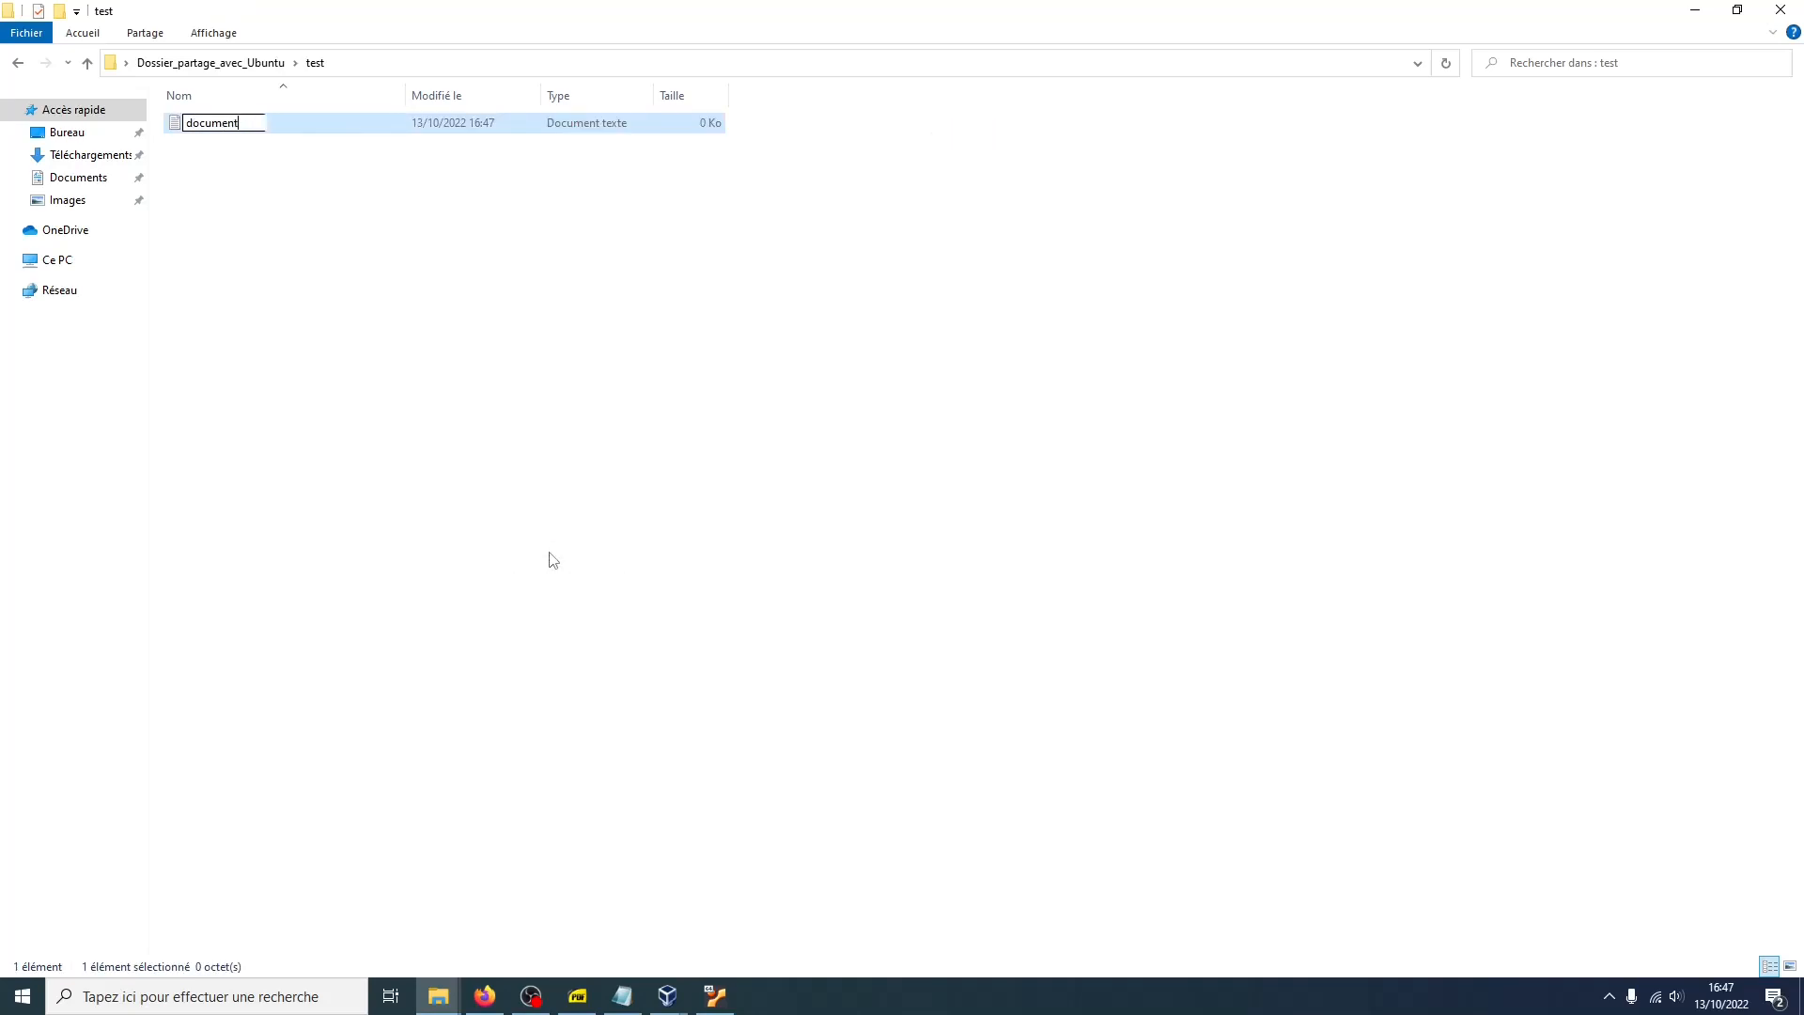
type("_de_test")
key("Return")
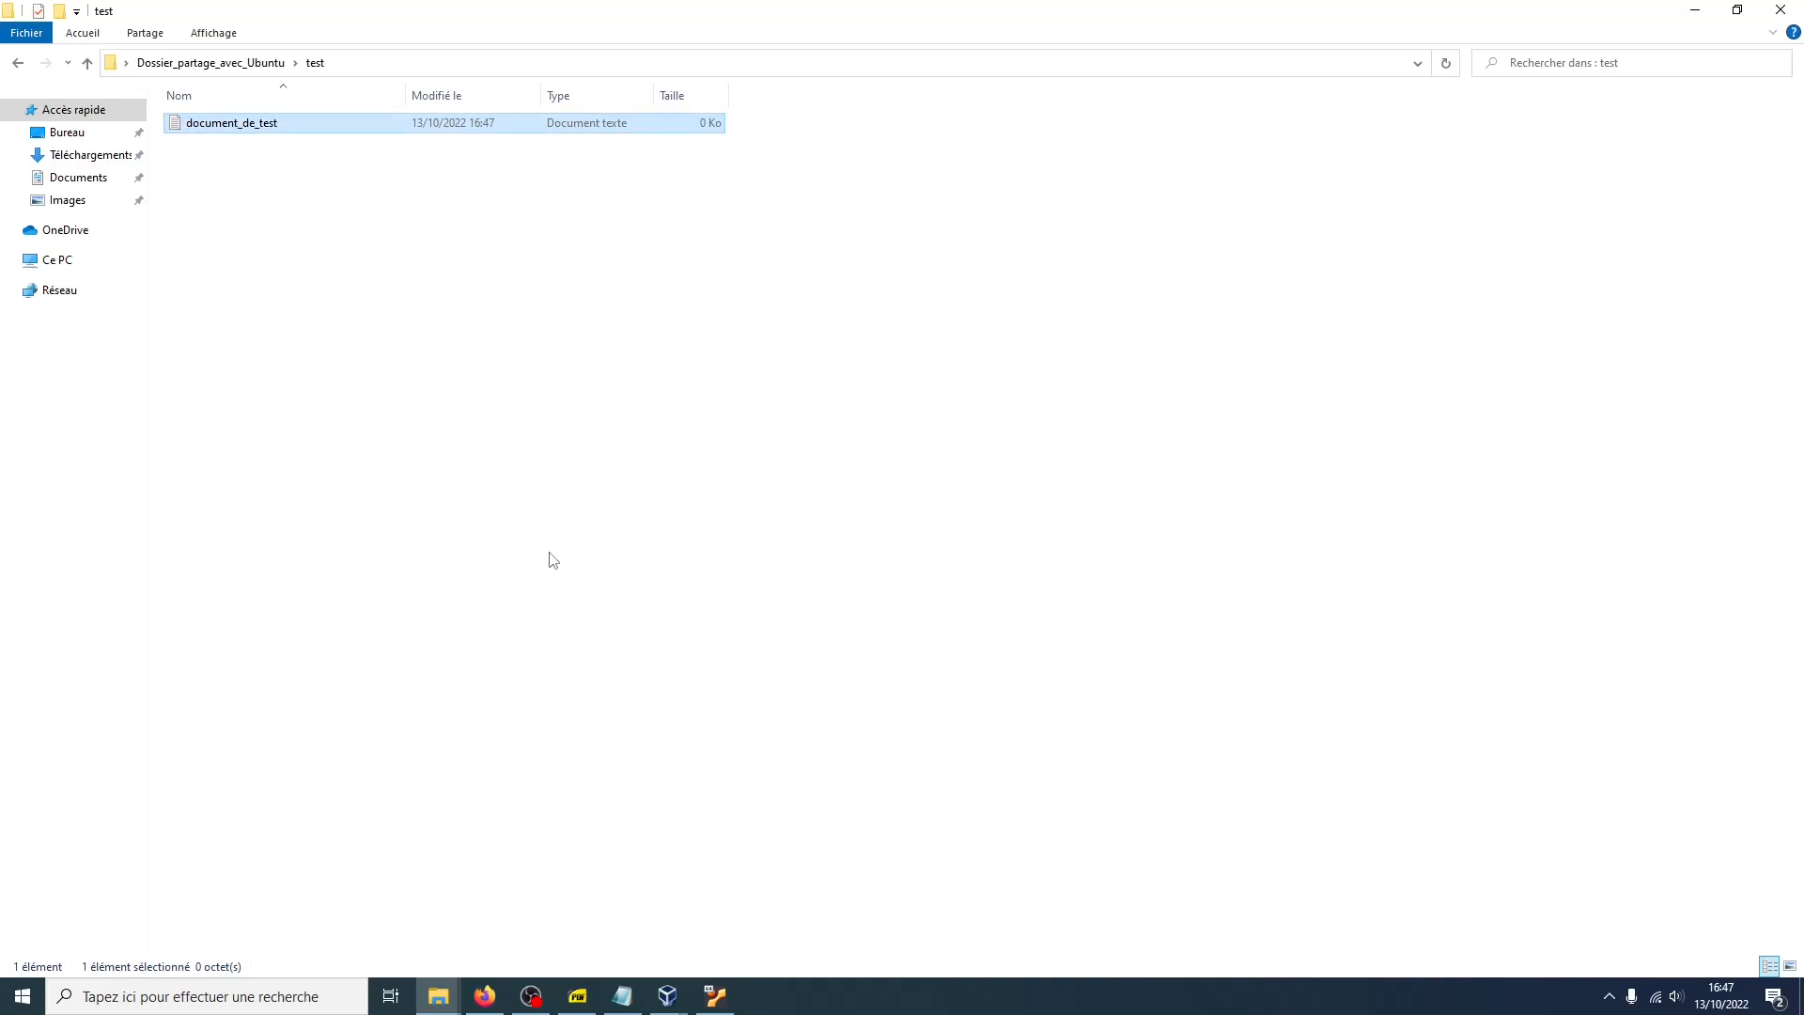
Open the test folder in the Ubuntu VM's file manager to check the shared file
left_click(710, 993)
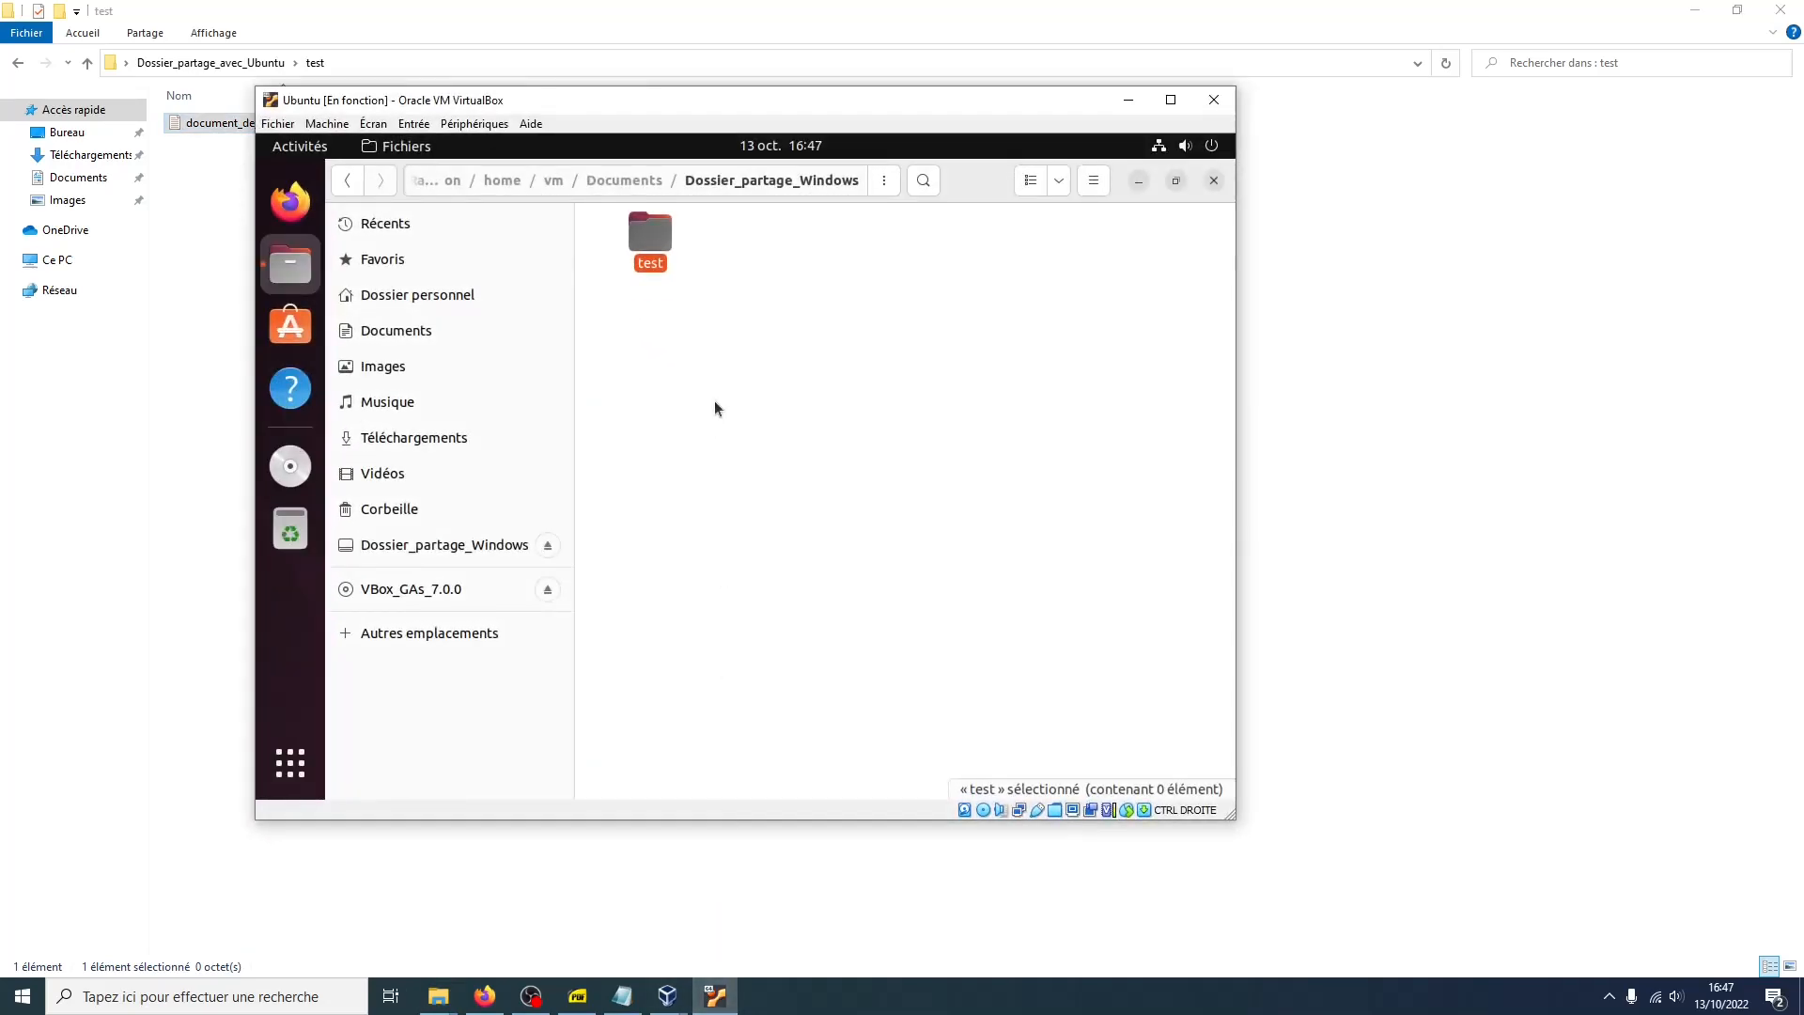
double_click(663, 247)
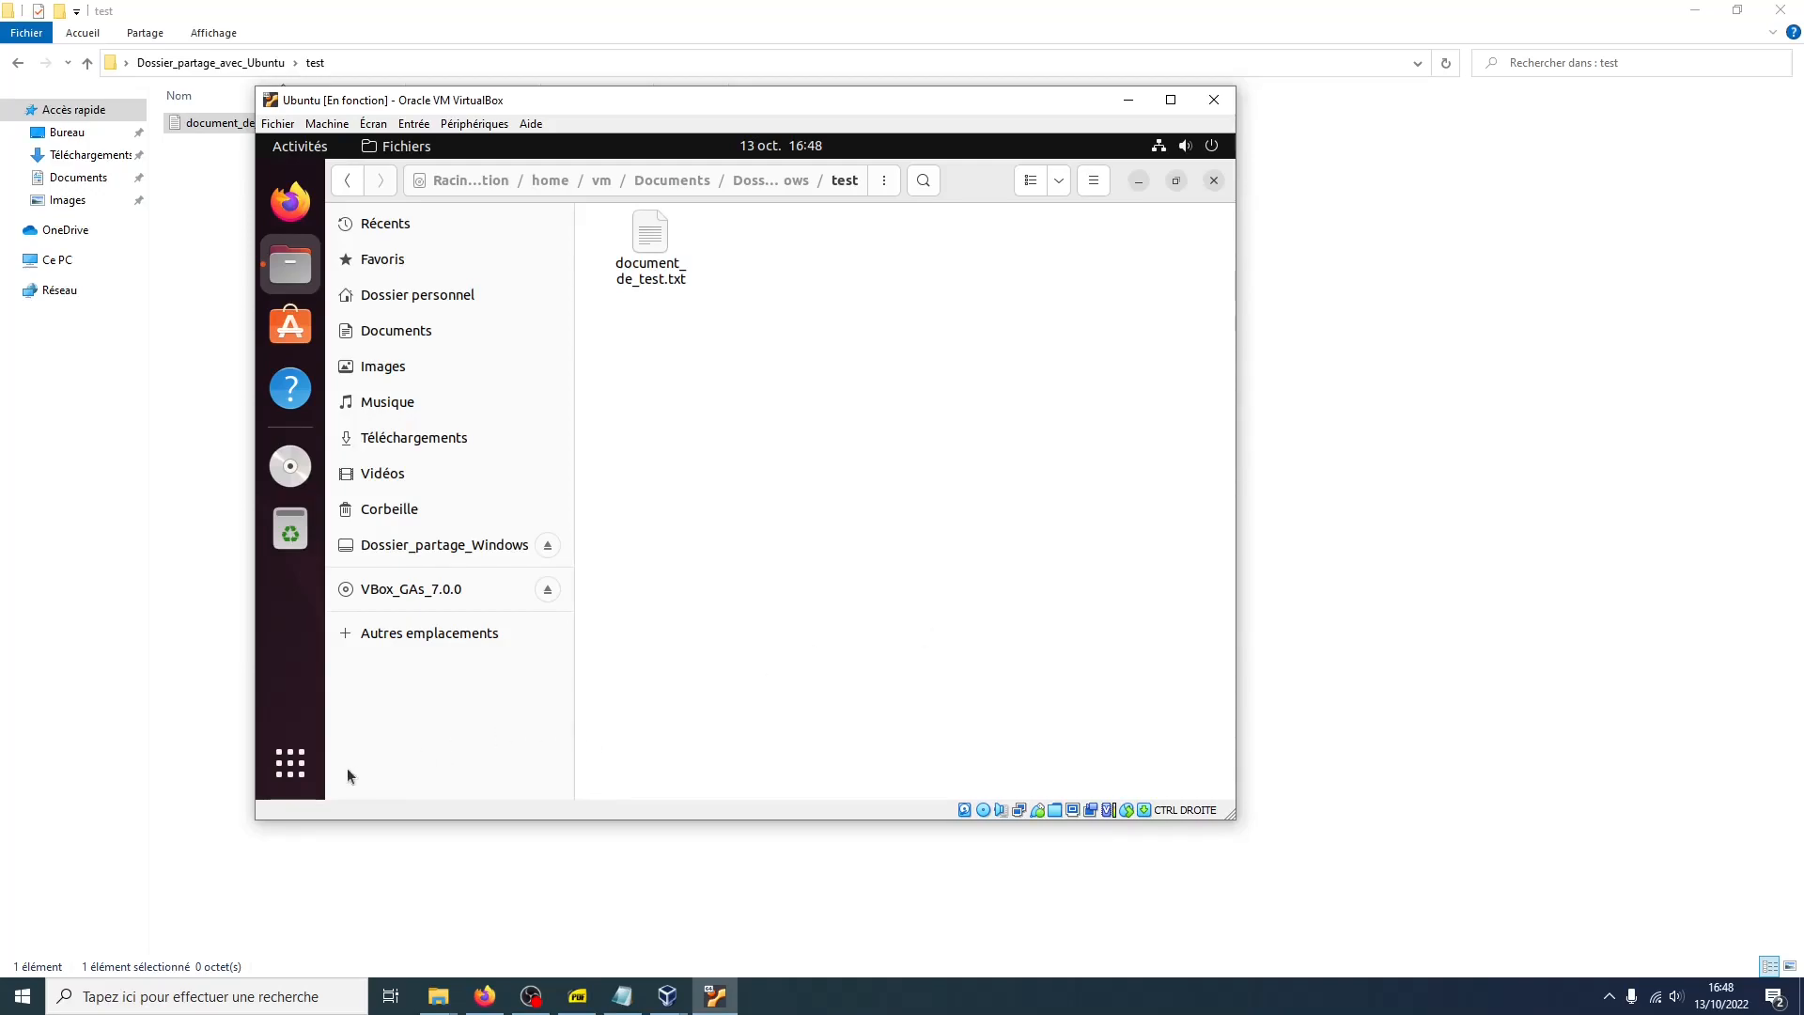
Search the Ubuntu applications for terminal and launch the Terminal
left_click(290, 763)
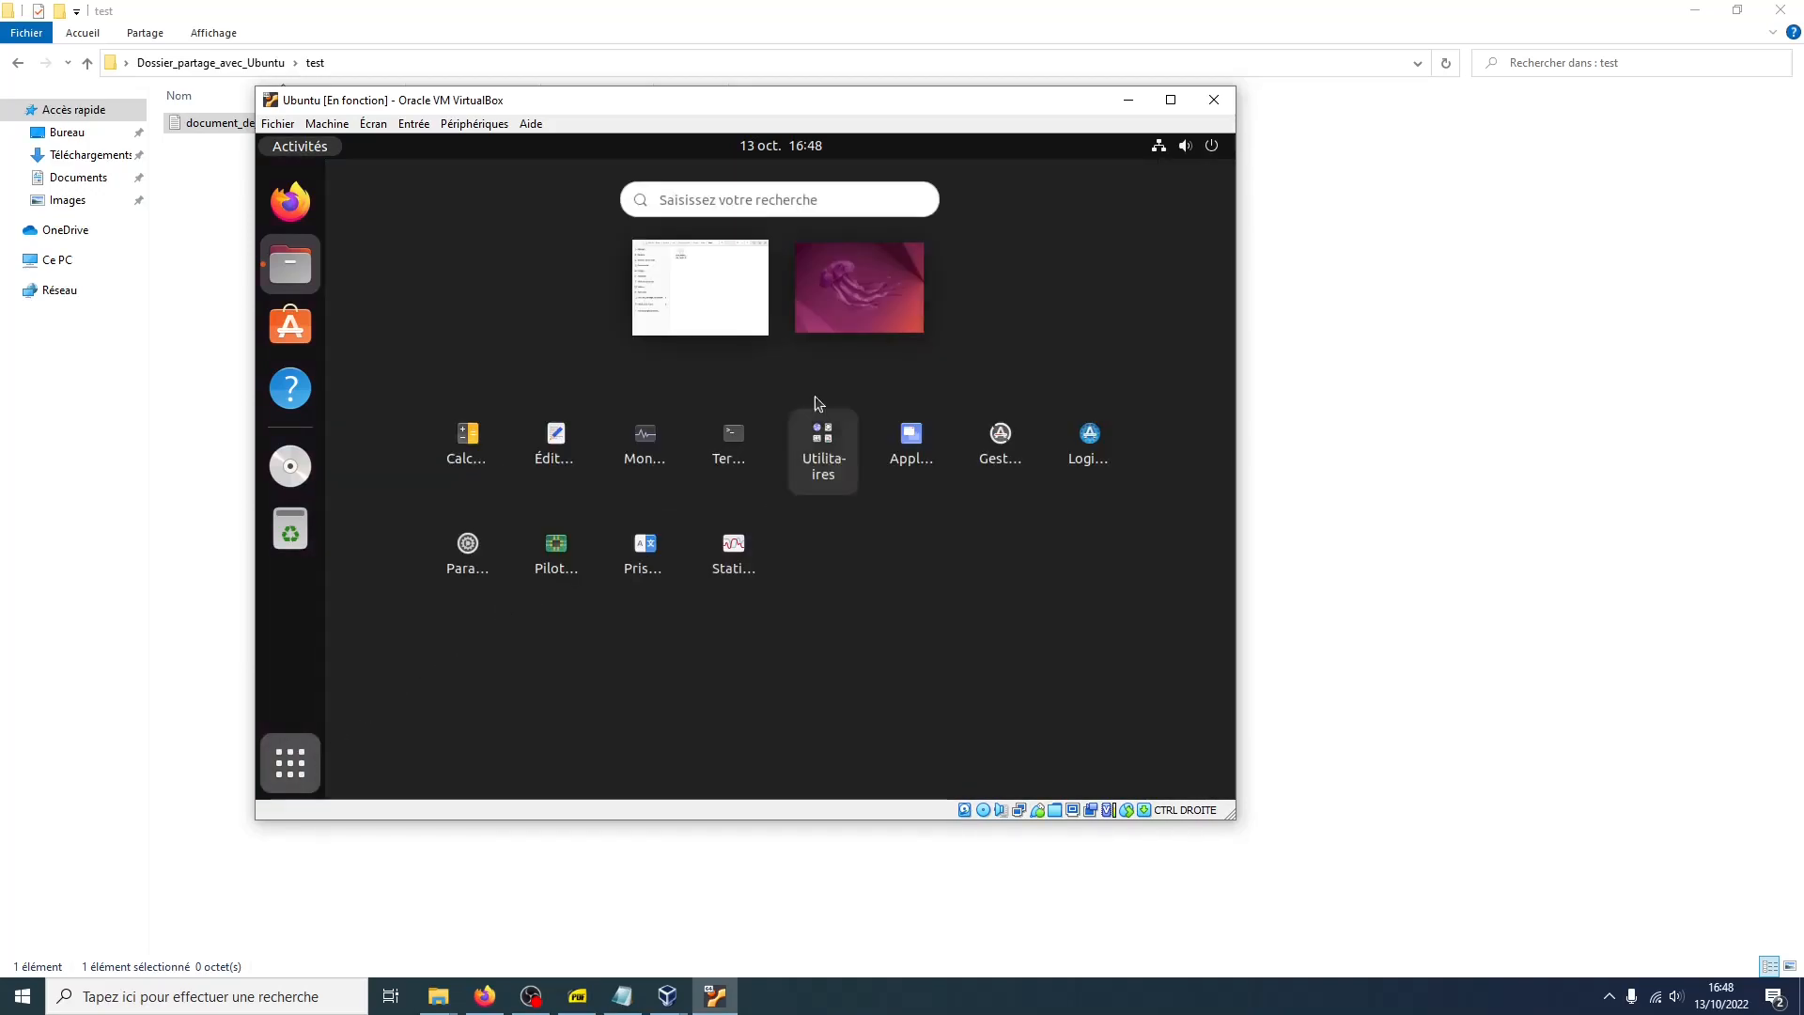
left_click(766, 199)
type("t")
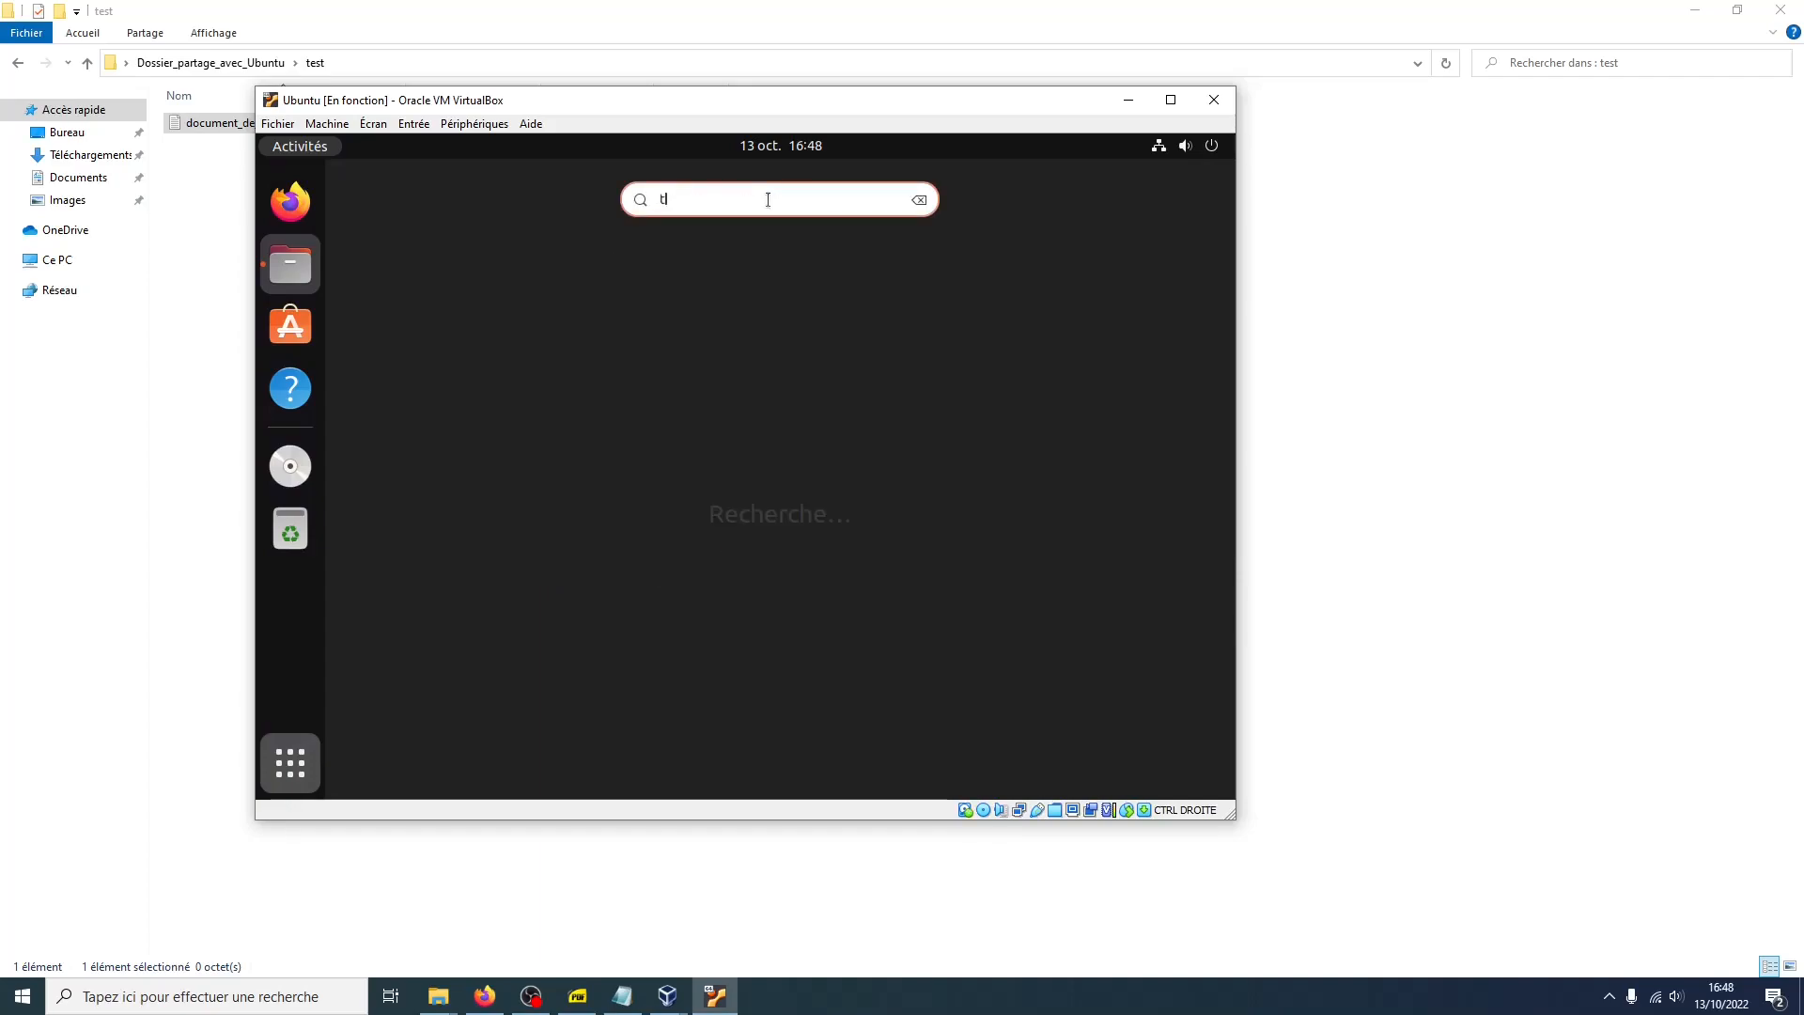
type("erminal")
key("Return")
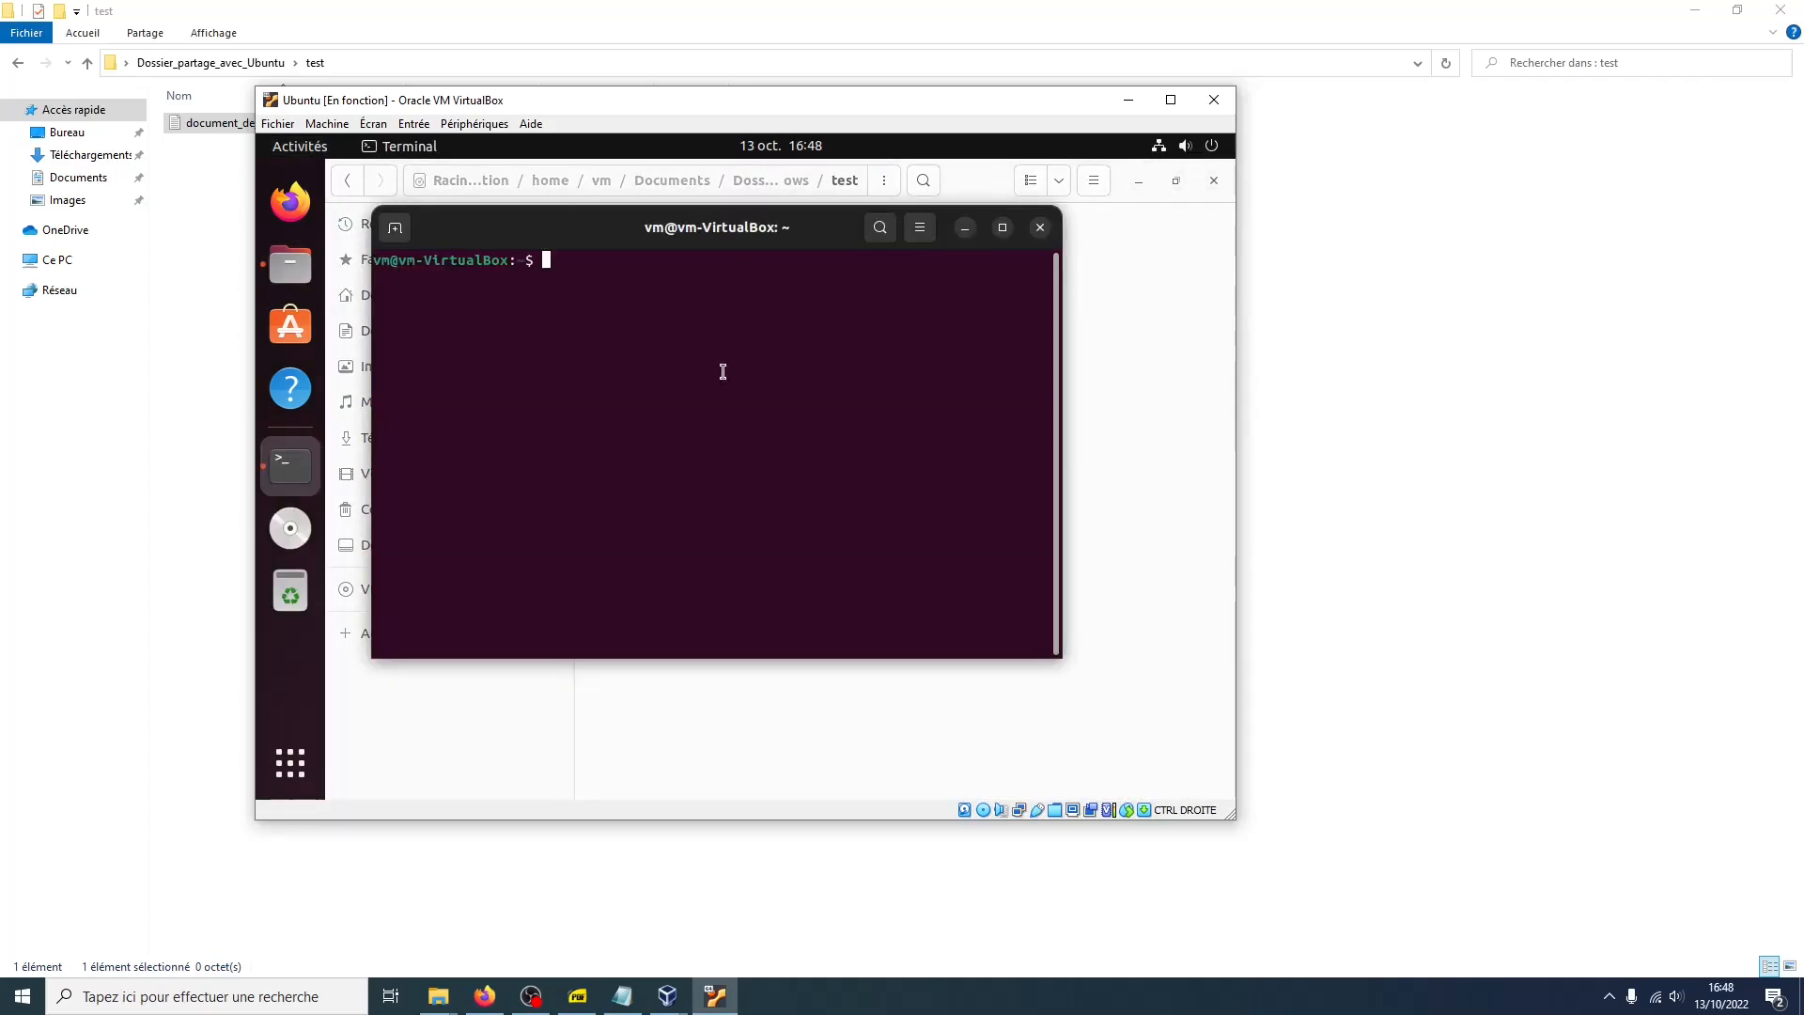
Add the current user to the vboxsf group by running sudo adduser $USER vboxsf
type("sudo adduser $USER vbo")
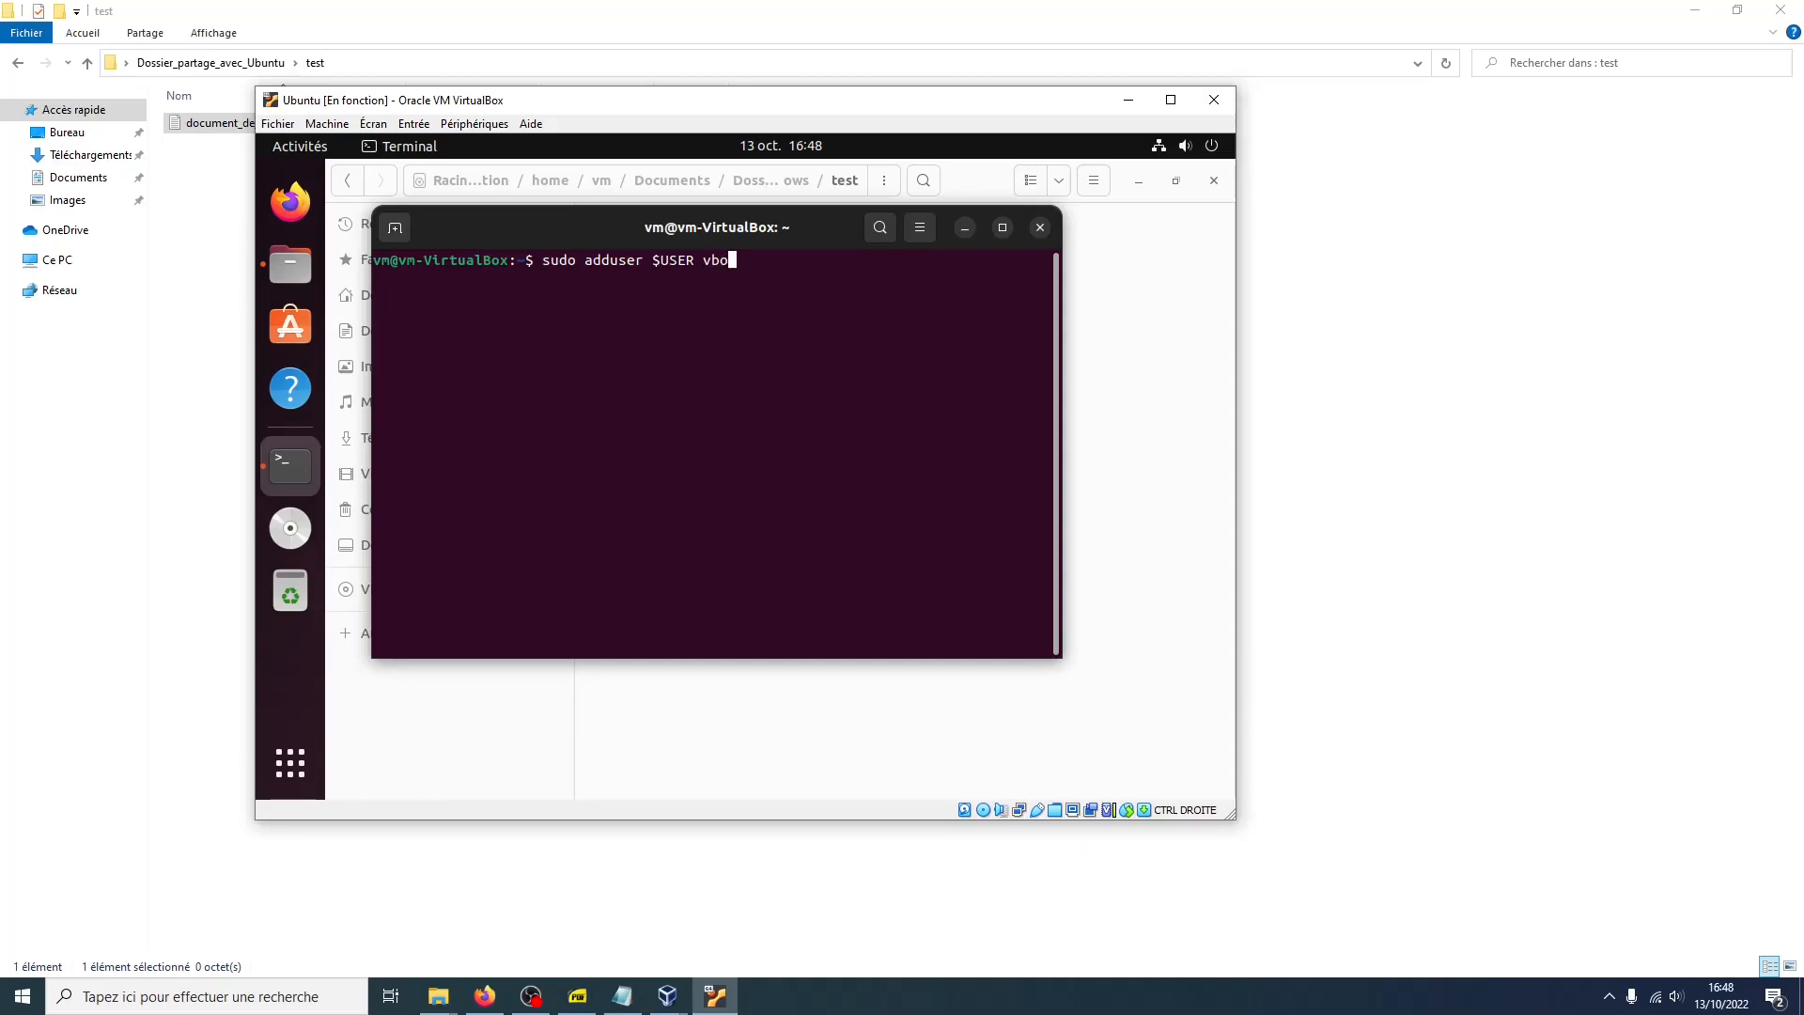
type("xsf")
key("Return")
key("Return")
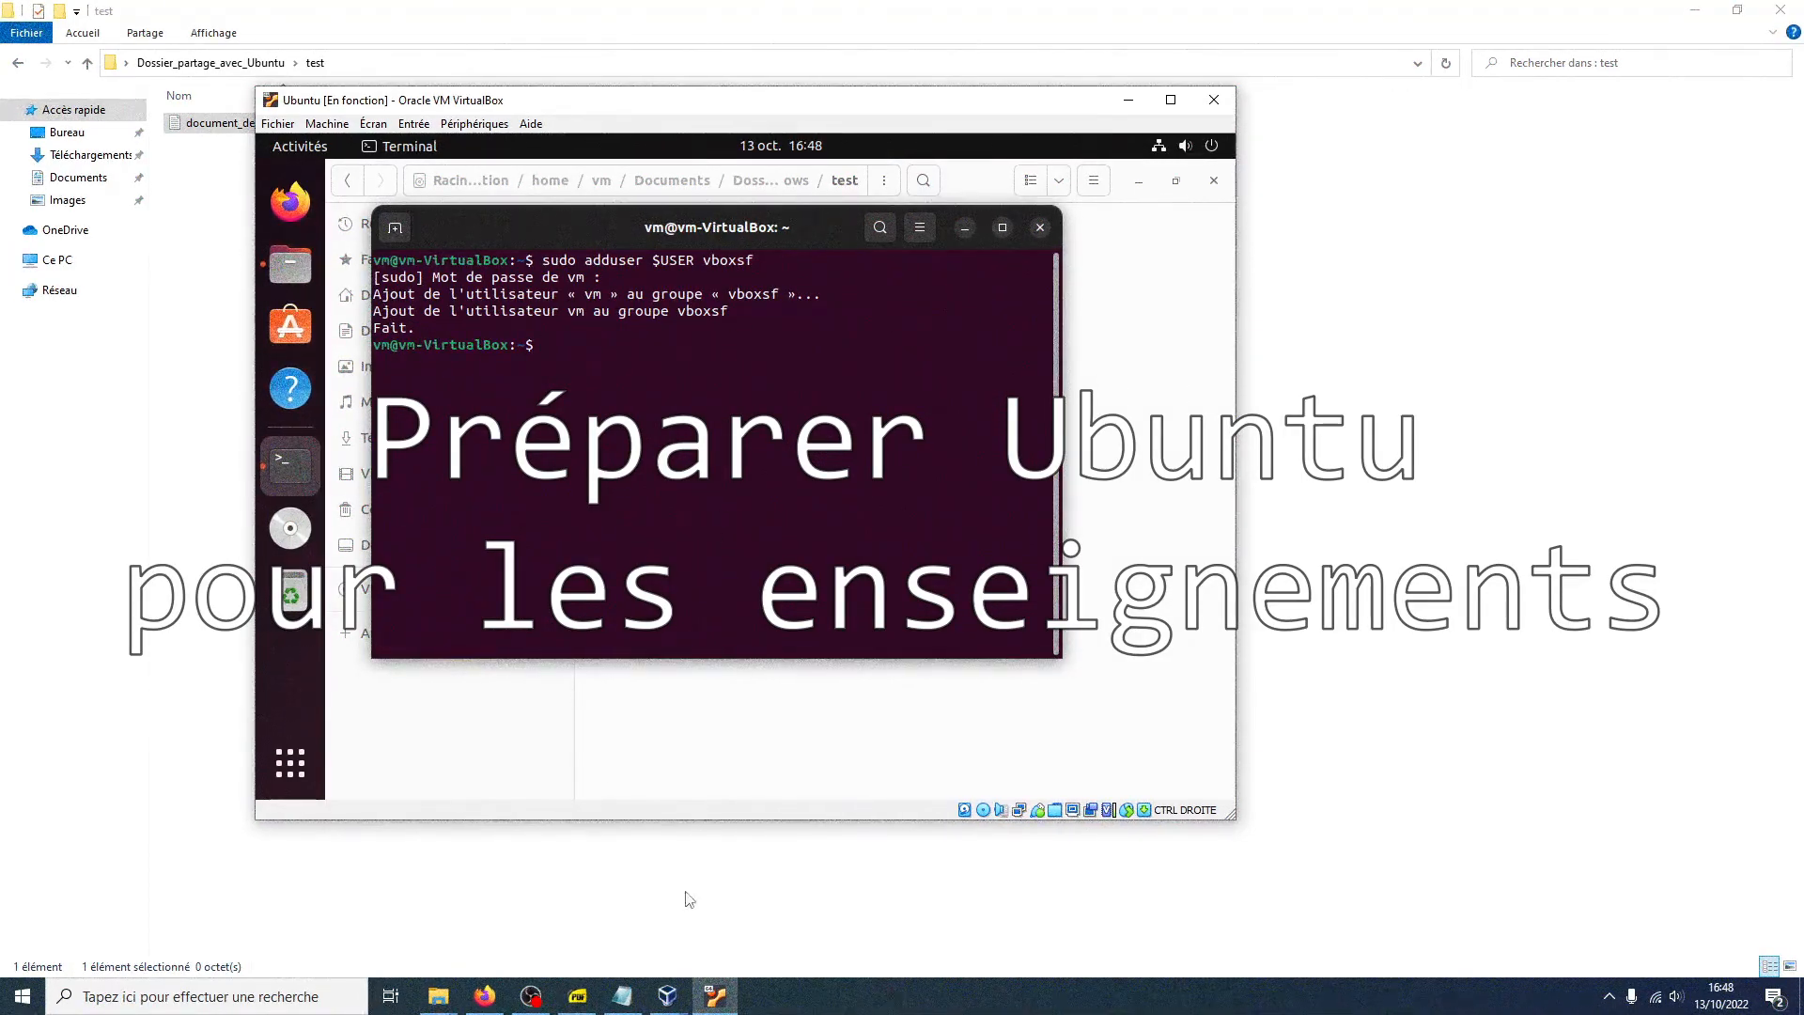
Paste the prepared list of apt-get update, upgrade and package install commands into the maximized terminal and run them
left_click(667, 996)
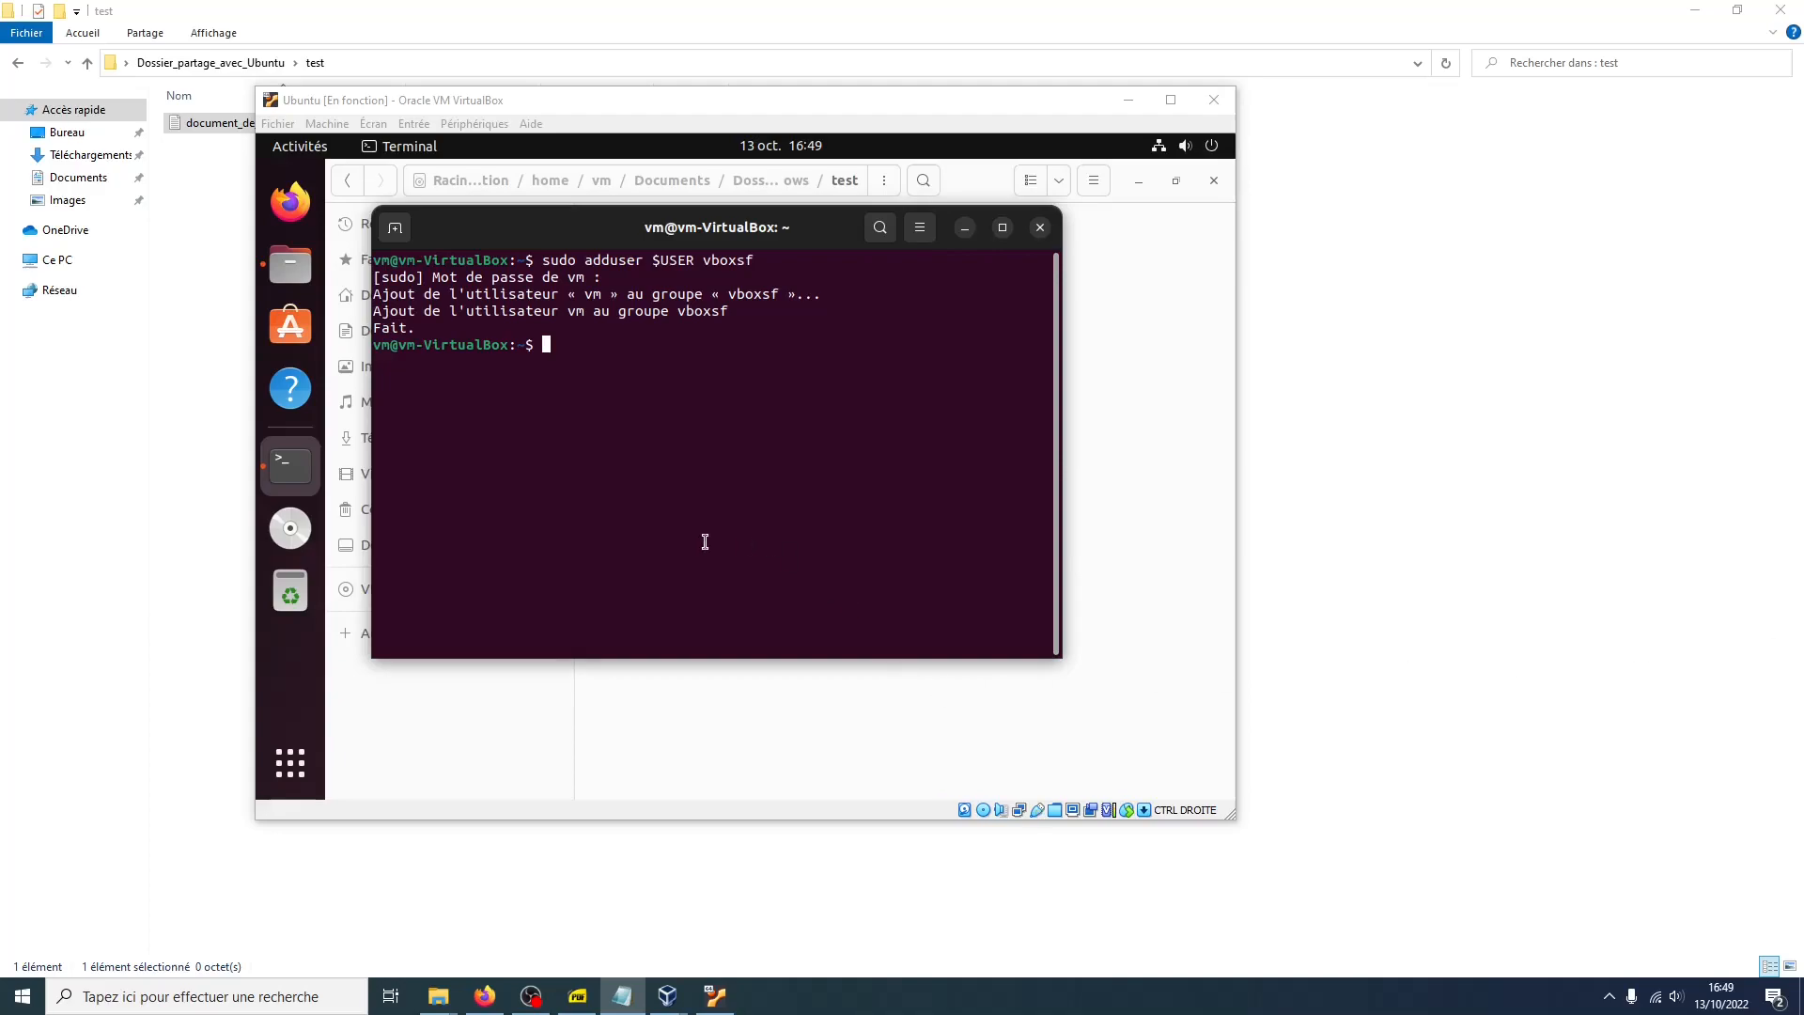
right_click(638, 459)
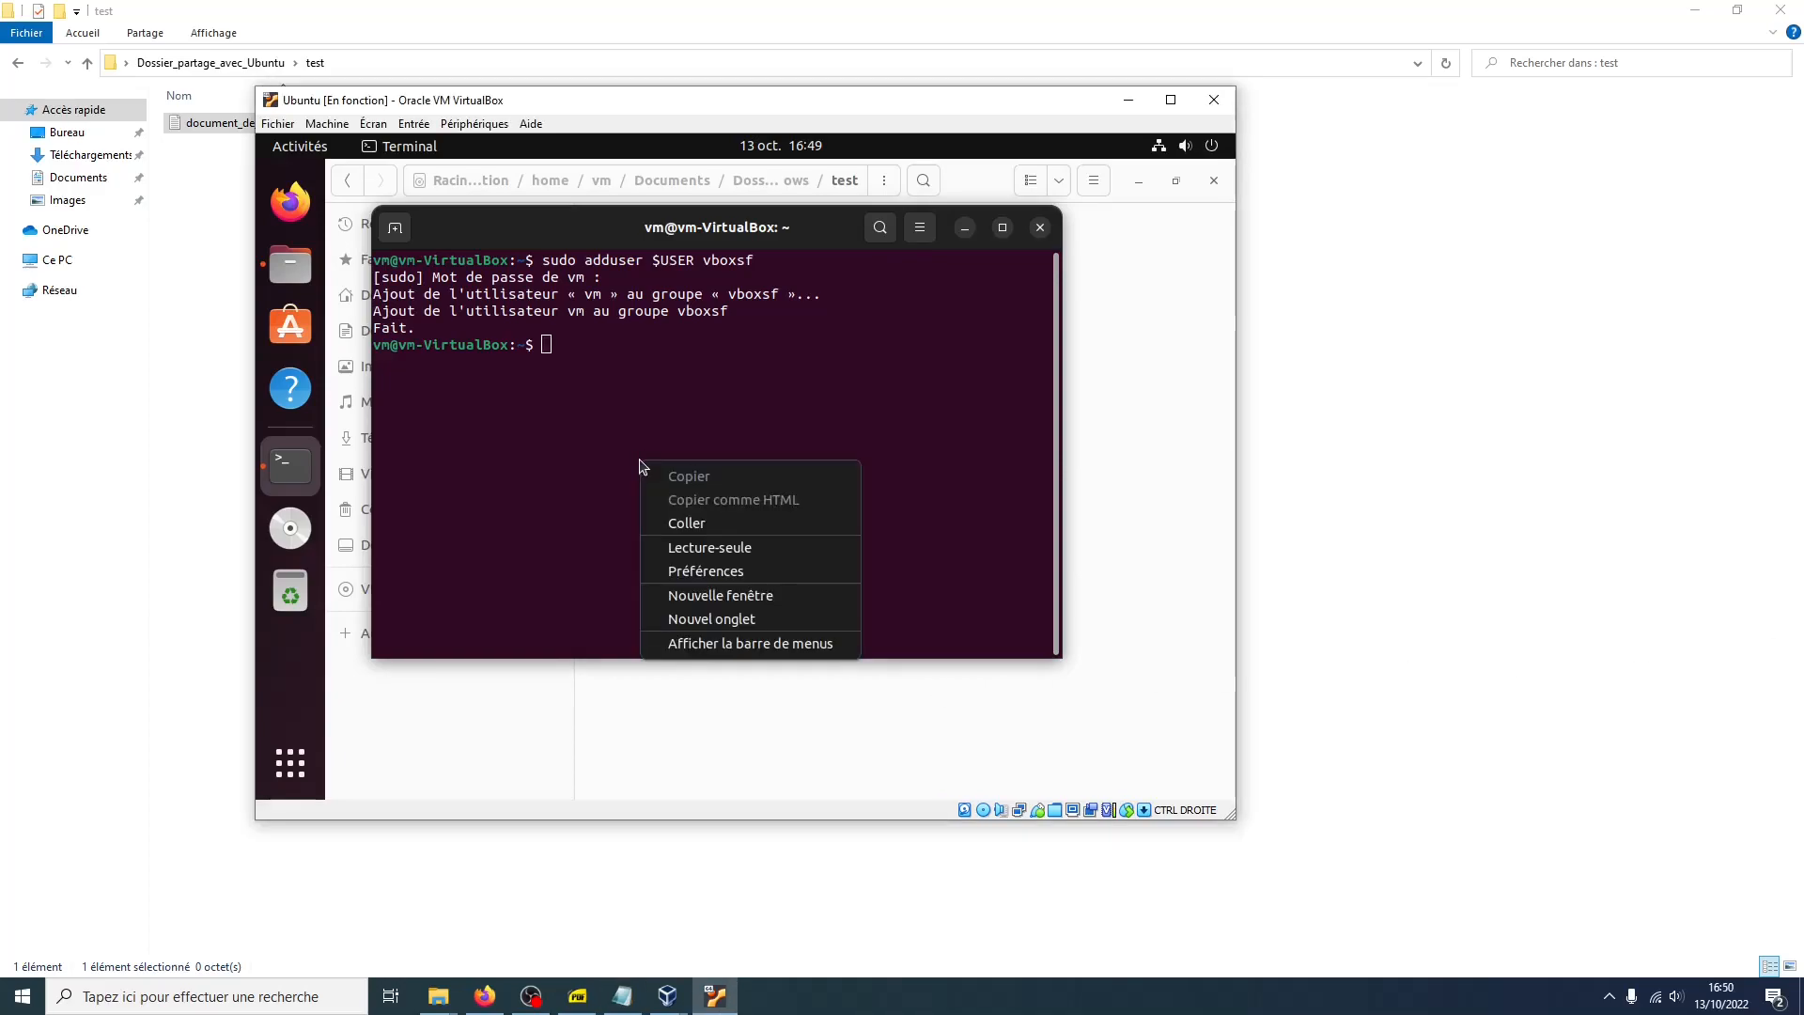
left_click(670, 523)
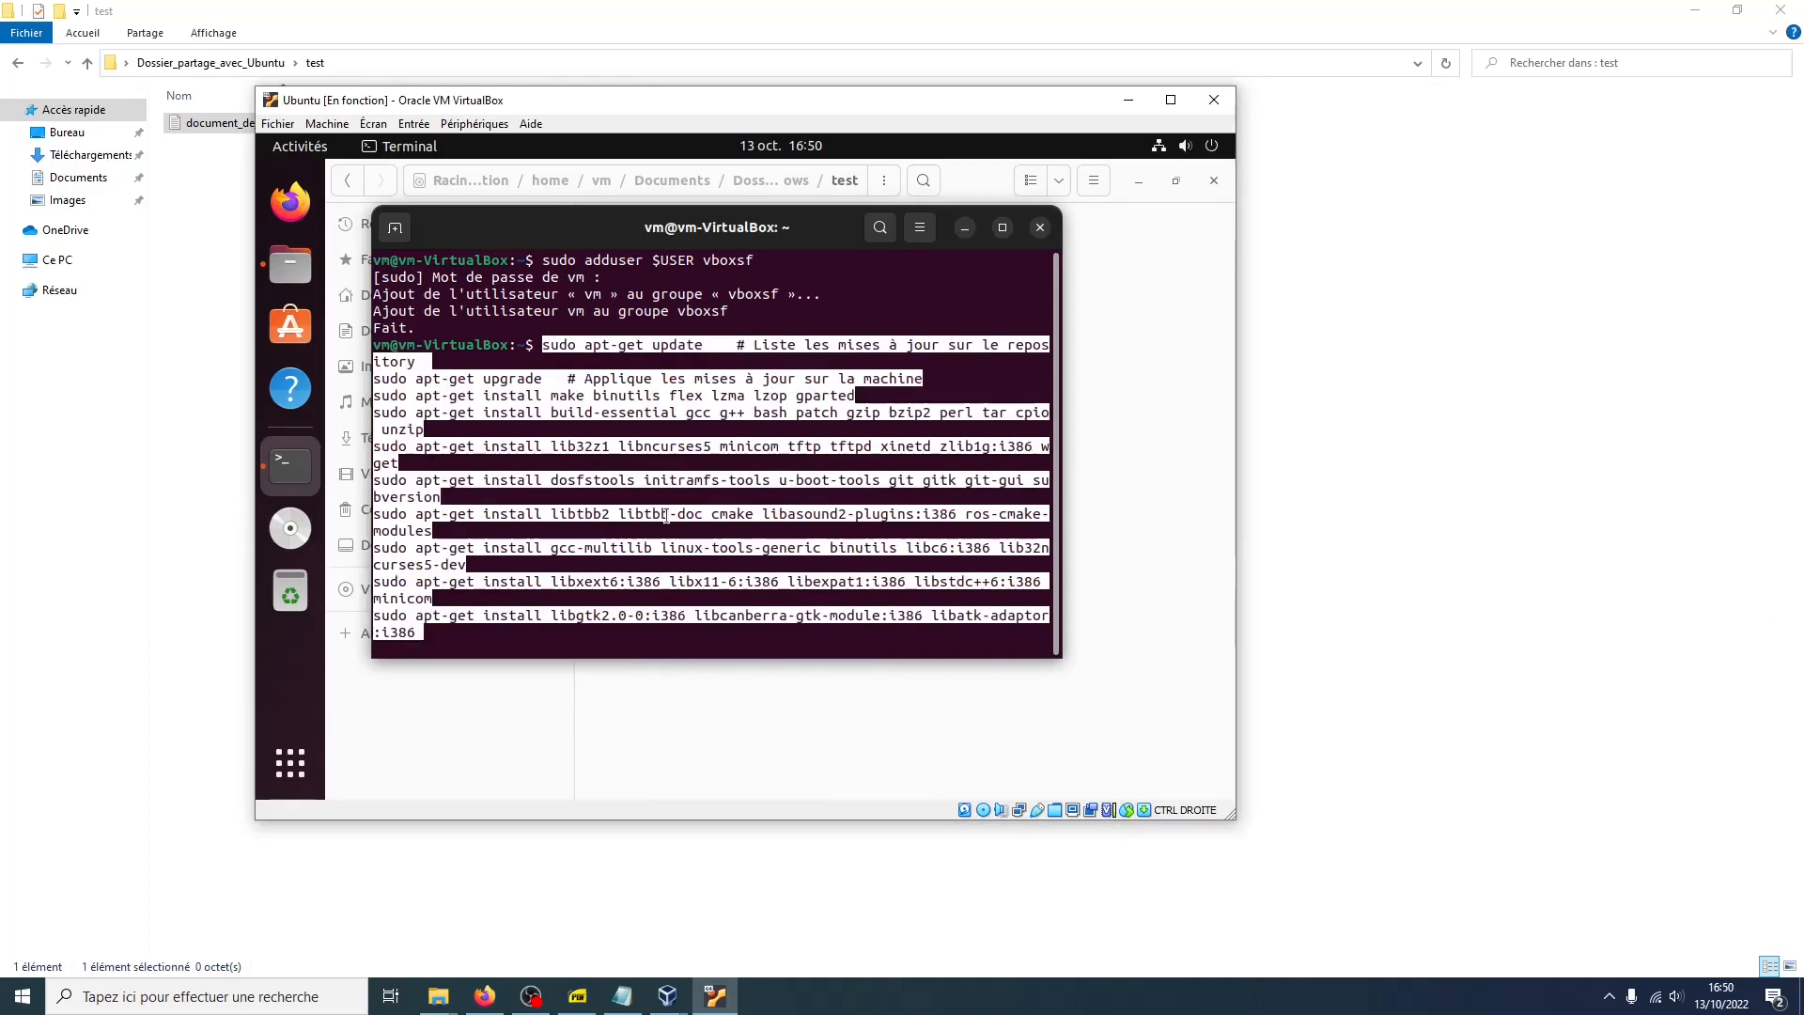
left_click(1000, 229)
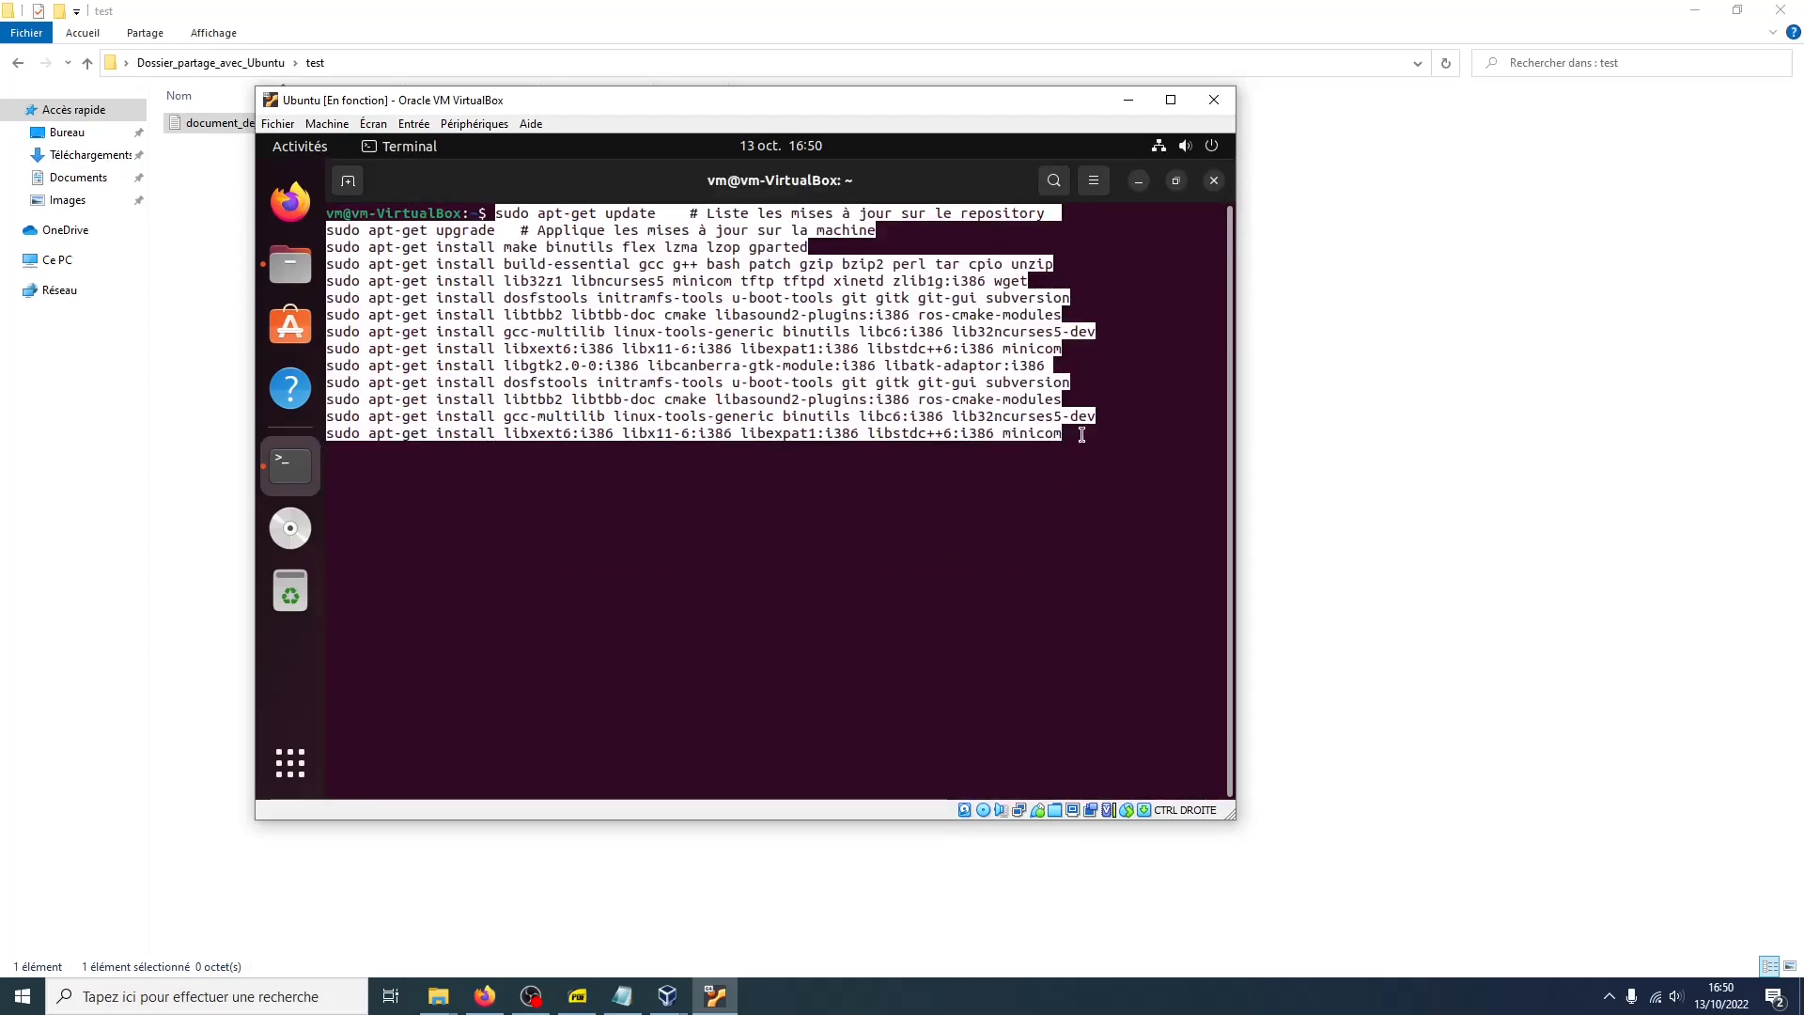
key("Return")
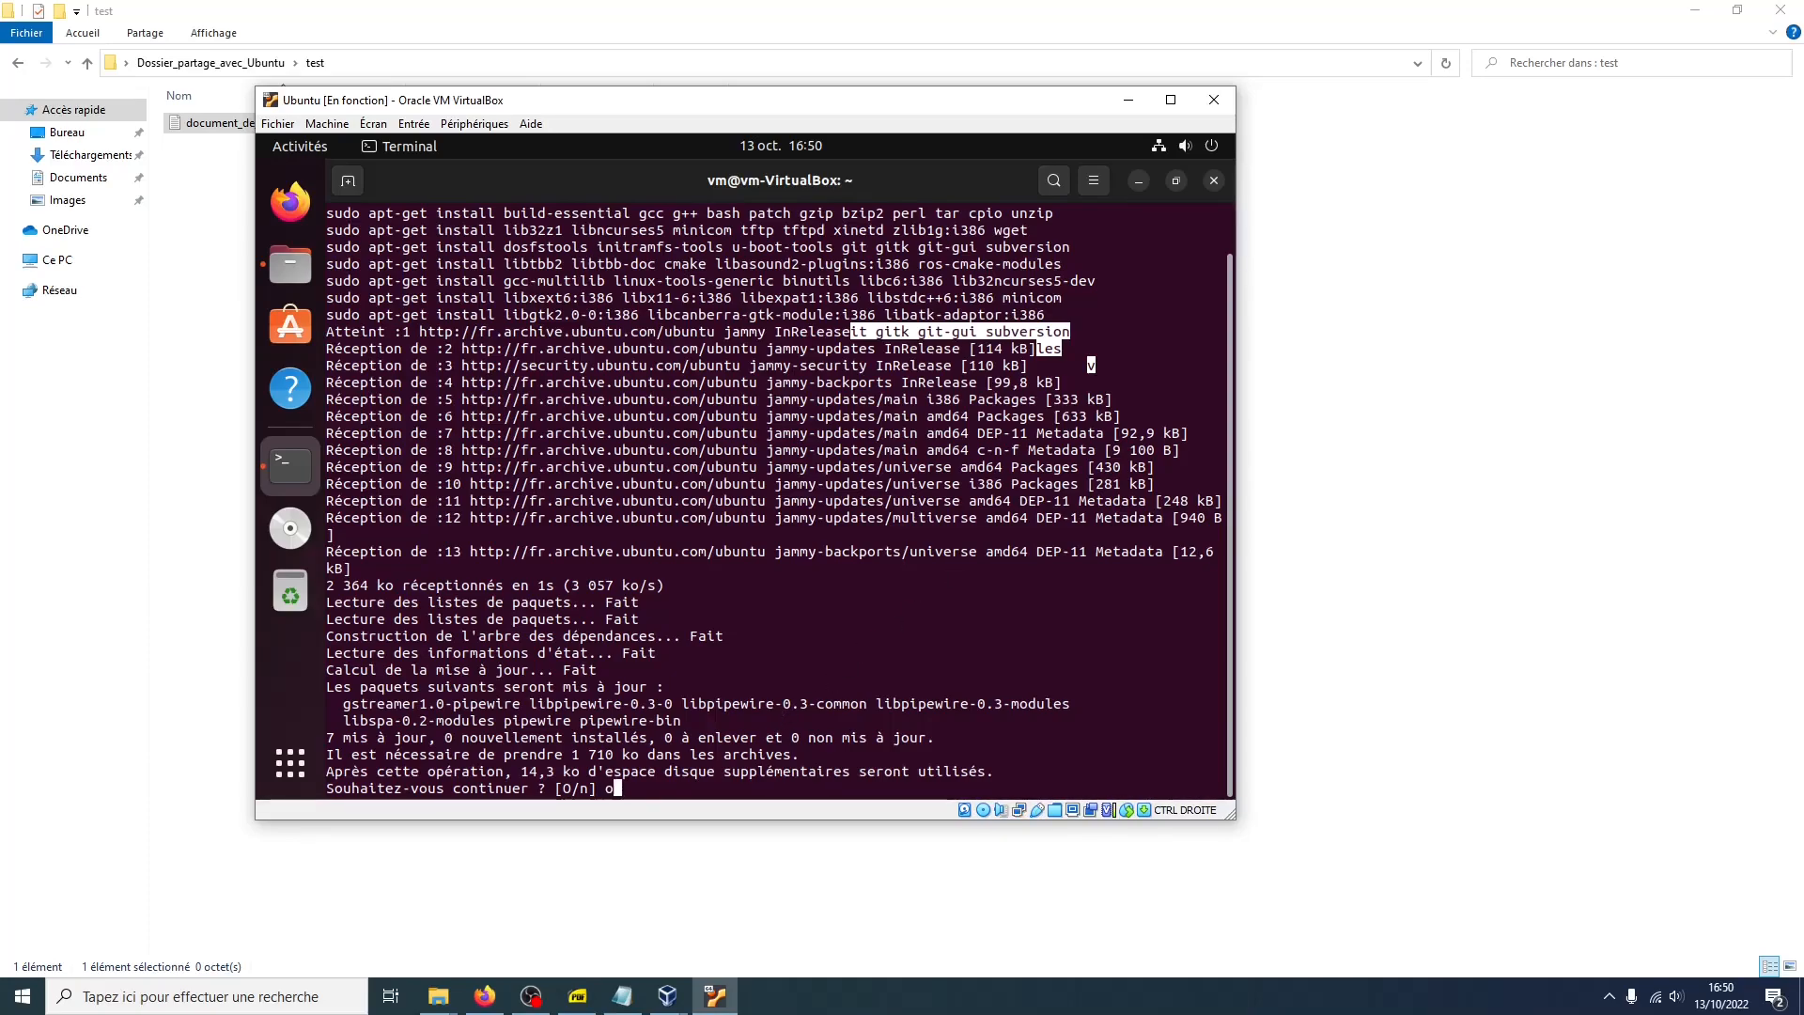
Answer o to each confirmation prompt so the upgrade and package installations proceed
key("Return")
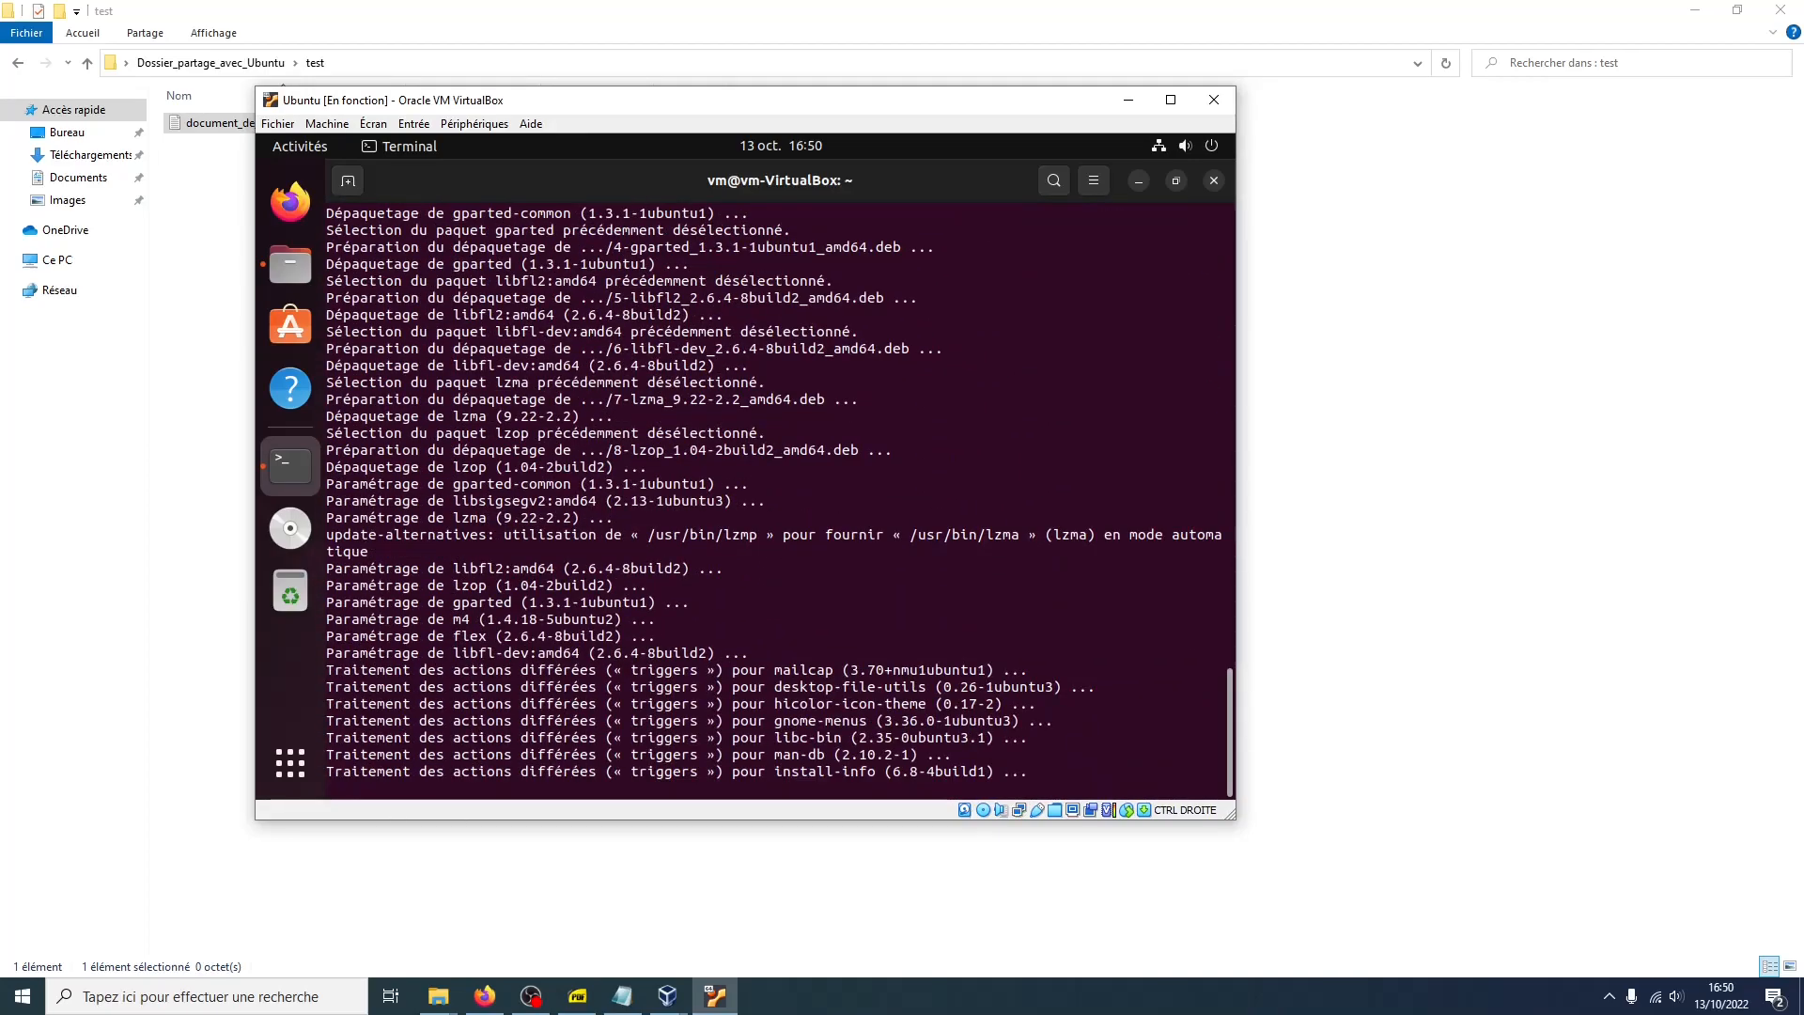
type("o")
key("Return")
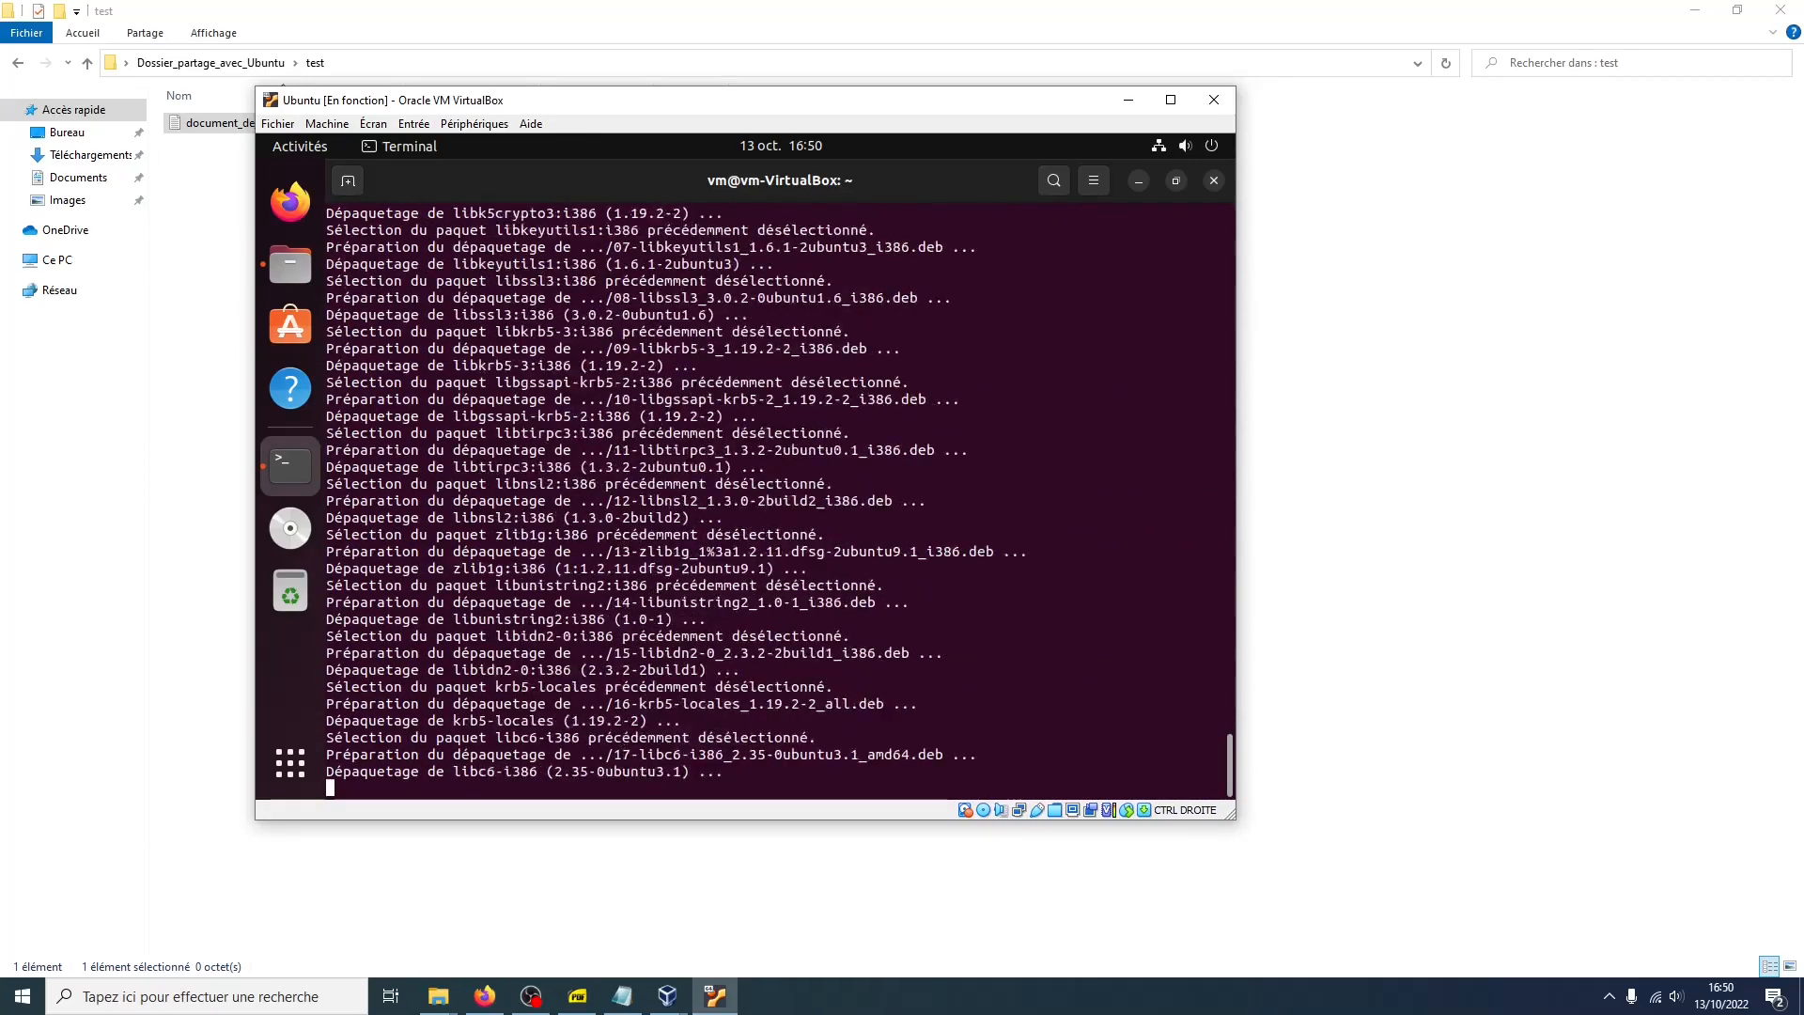
type("o")
key("Return")
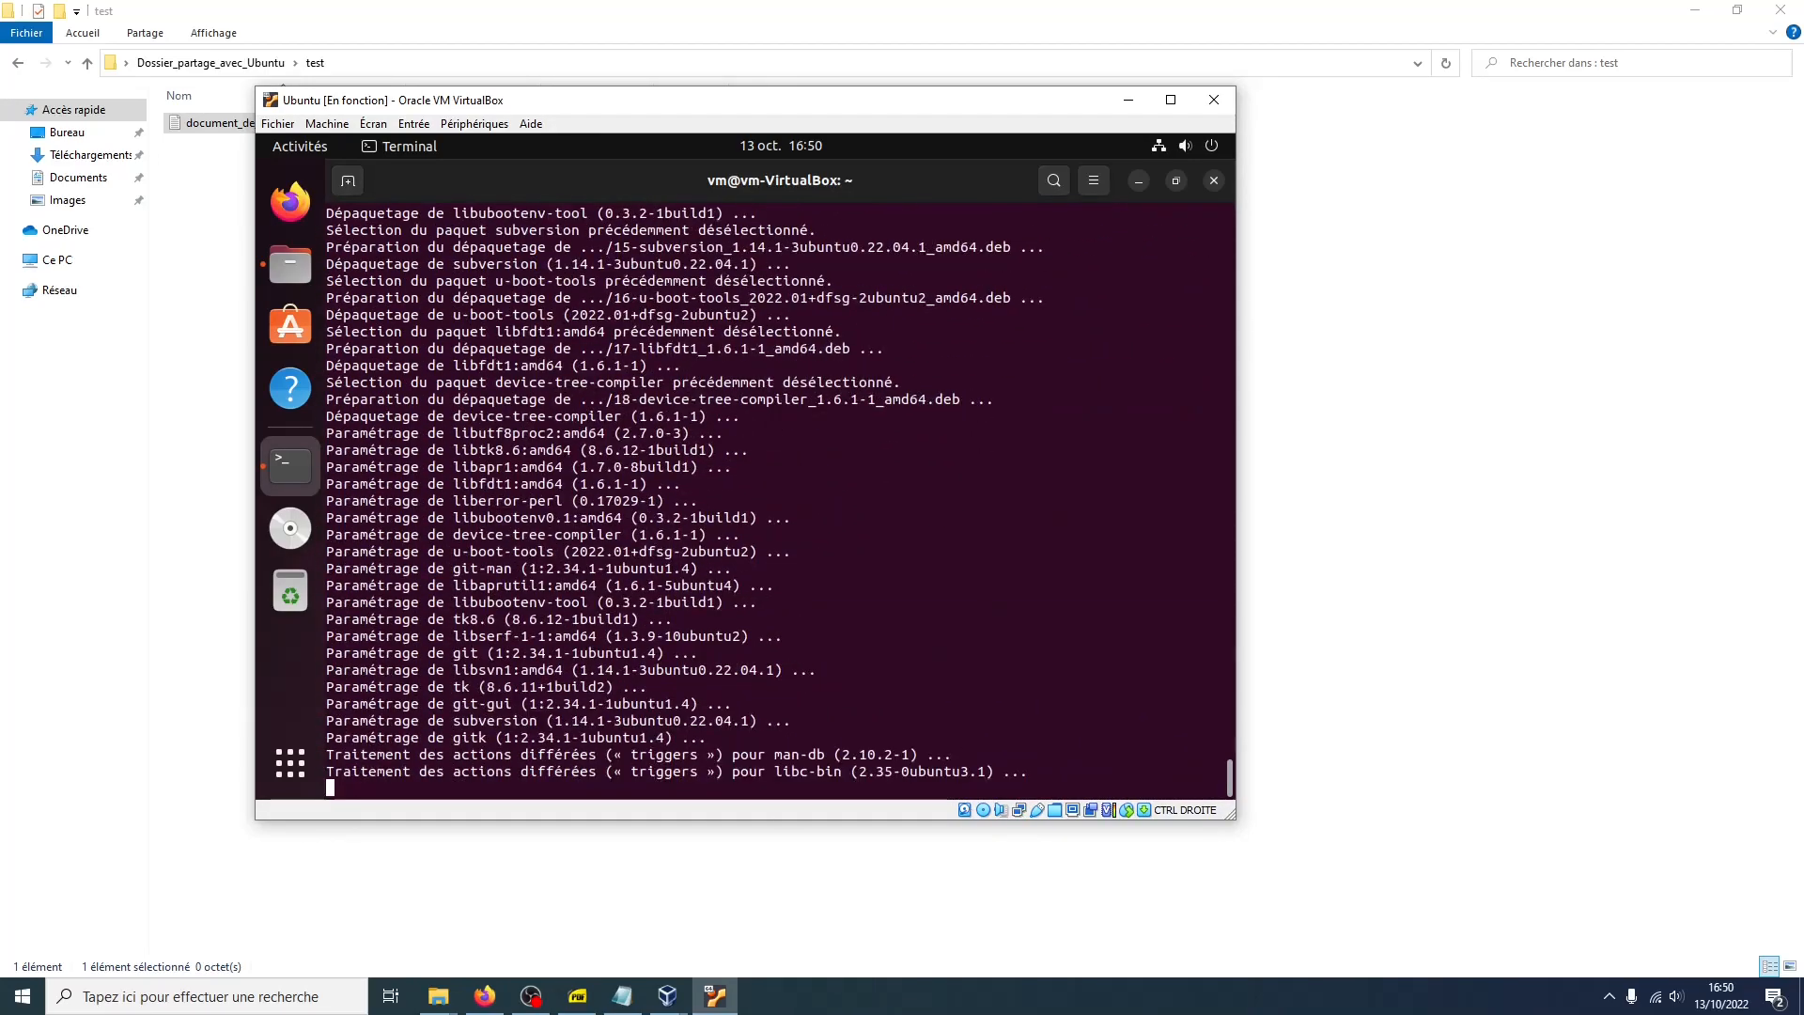
type("o")
key("Return")
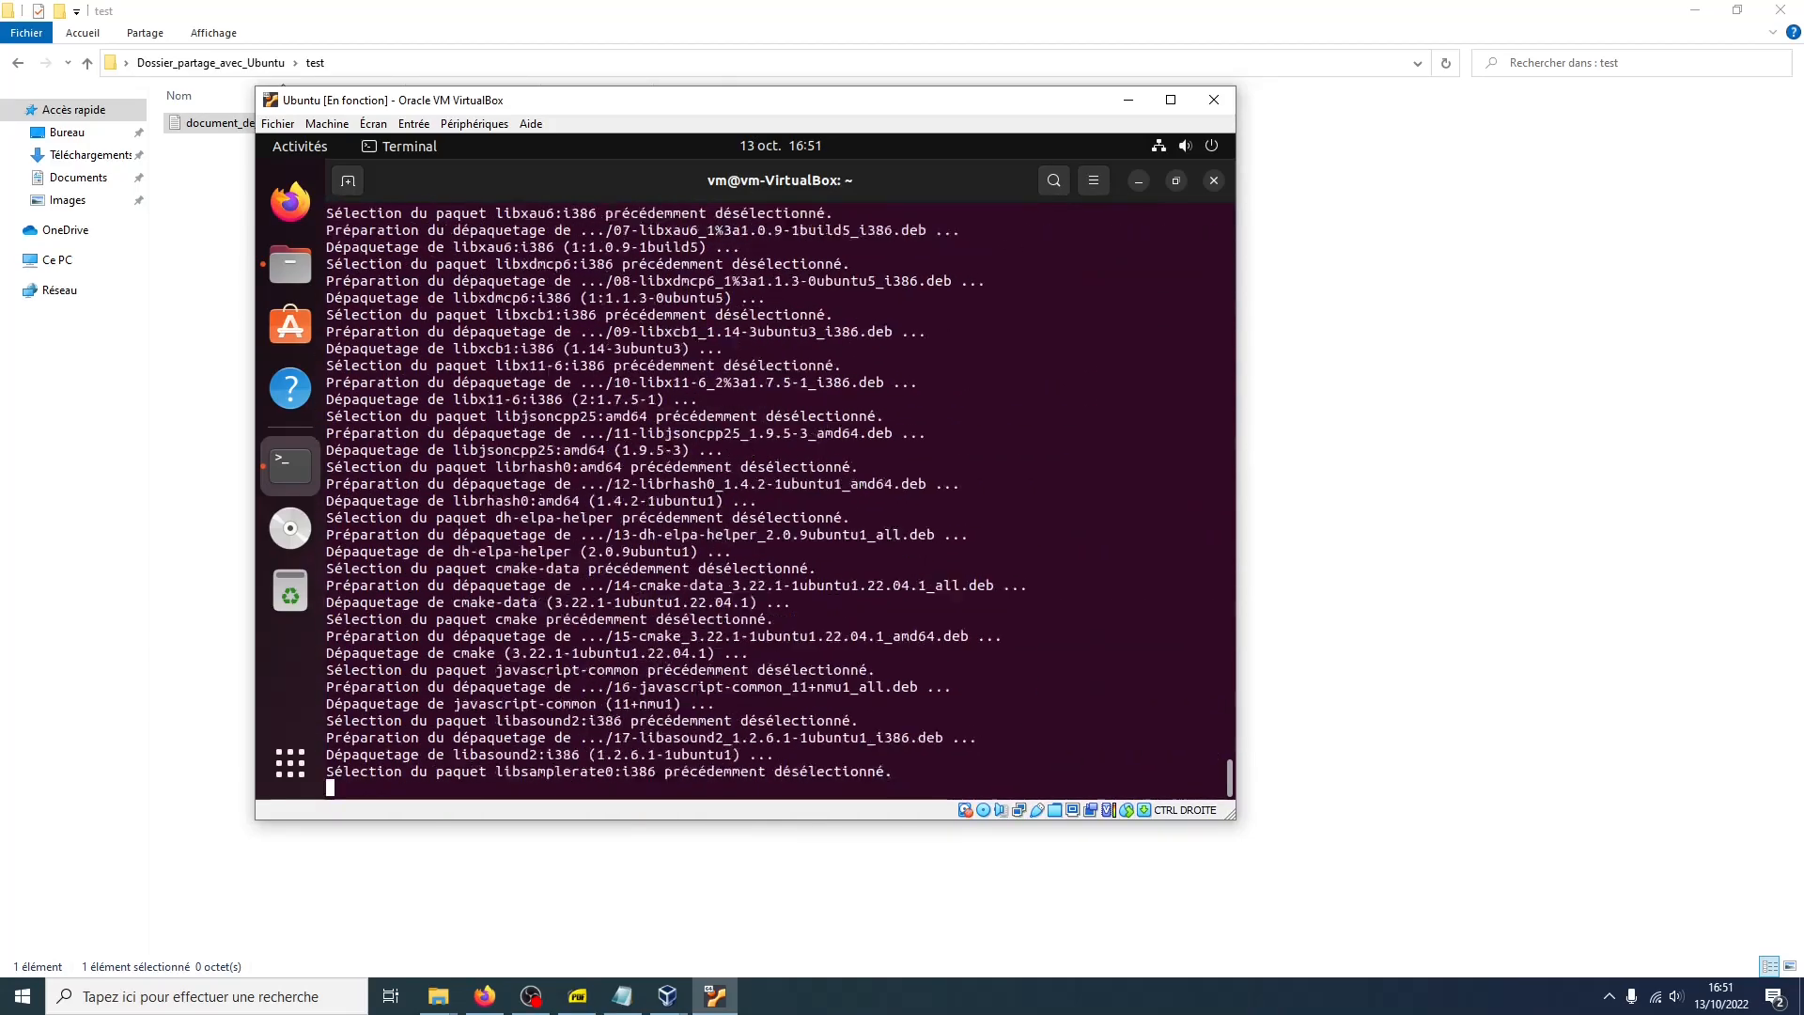
type("o")
key("Return")
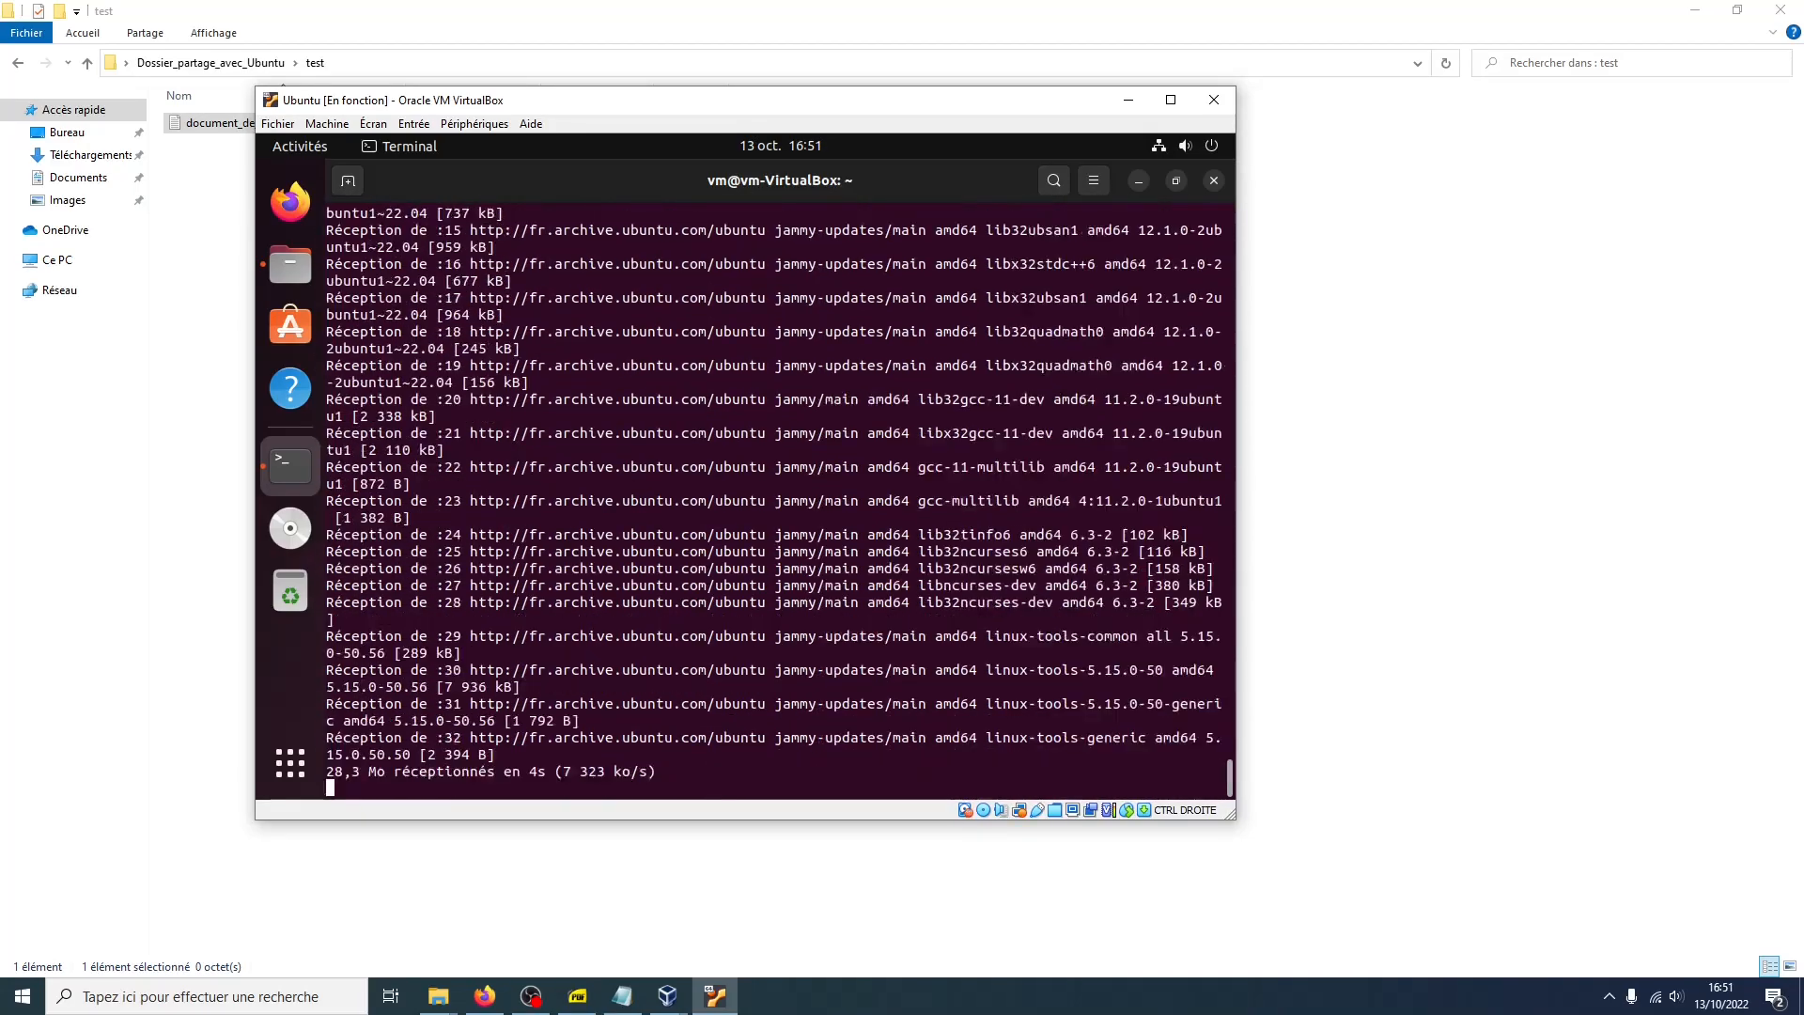